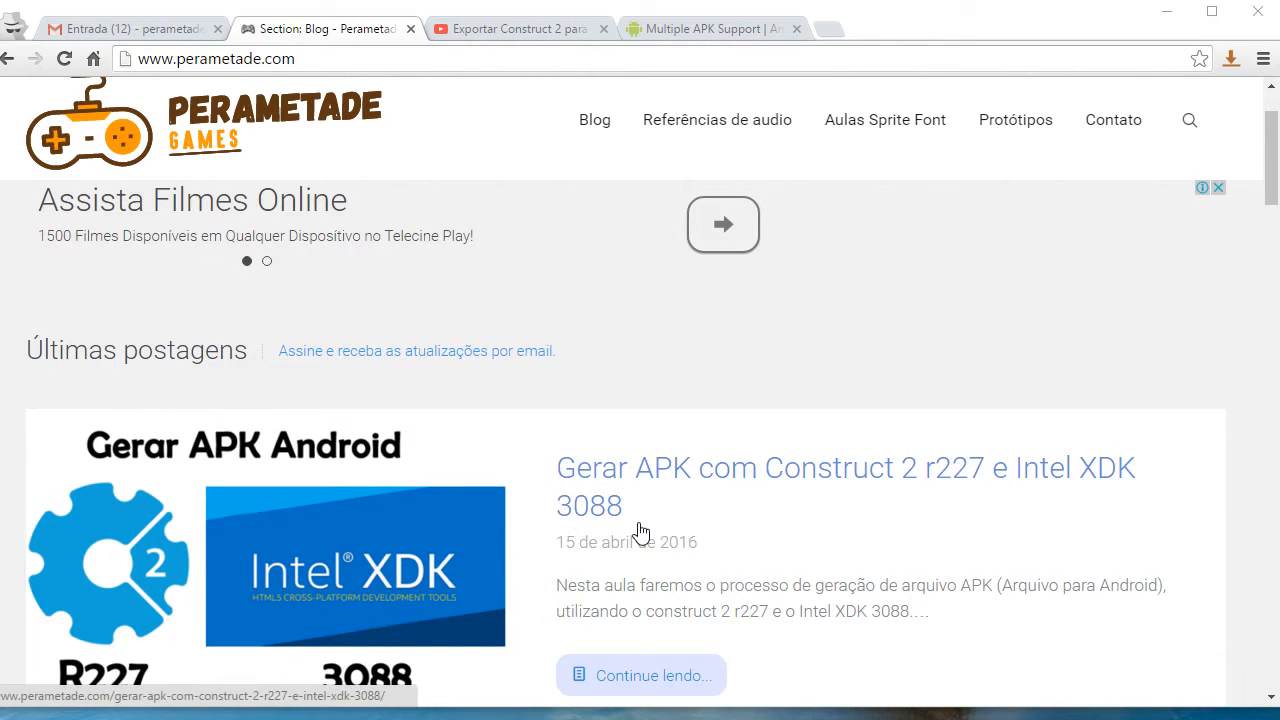
Step: Review the description and comments of the Construct 2 to Intel XDK 3088 export video, and return to the Perametade blog page
{"action": "left_click", "coordinate": [505, 28]}
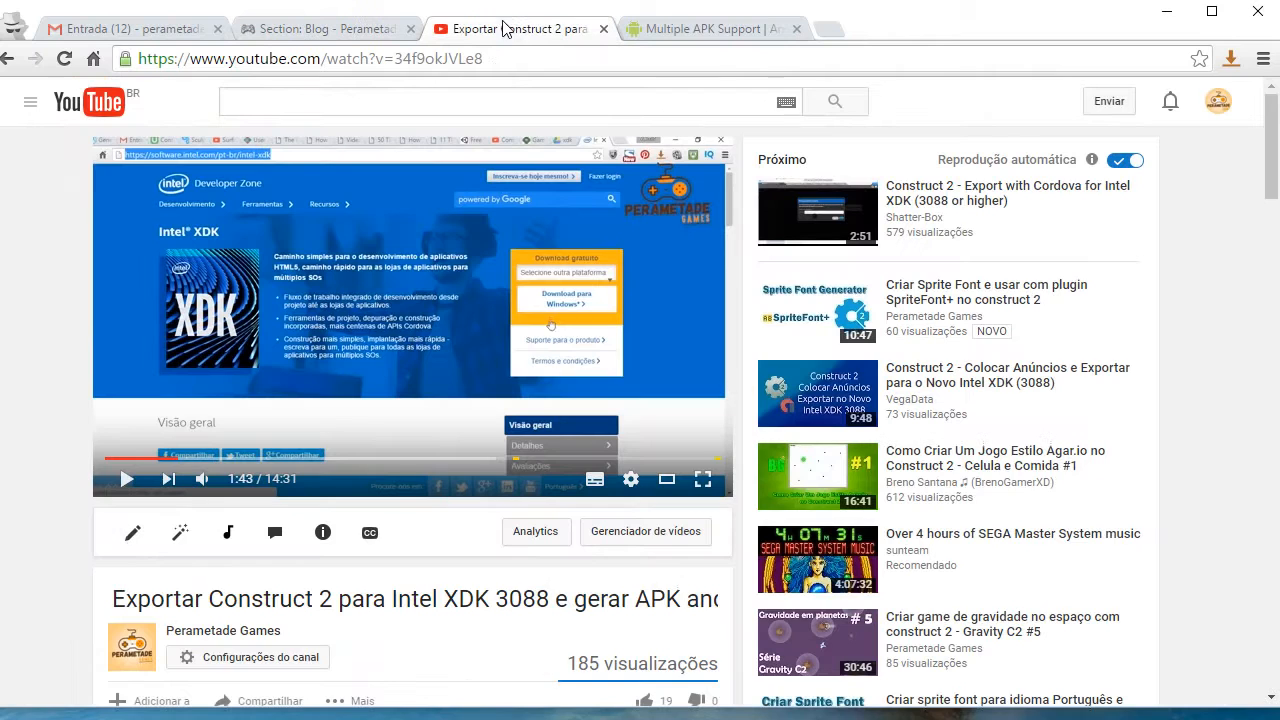
{"action": "scroll", "coordinate": [437, 496], "scroll_direction": "down", "scroll_amount": 13}
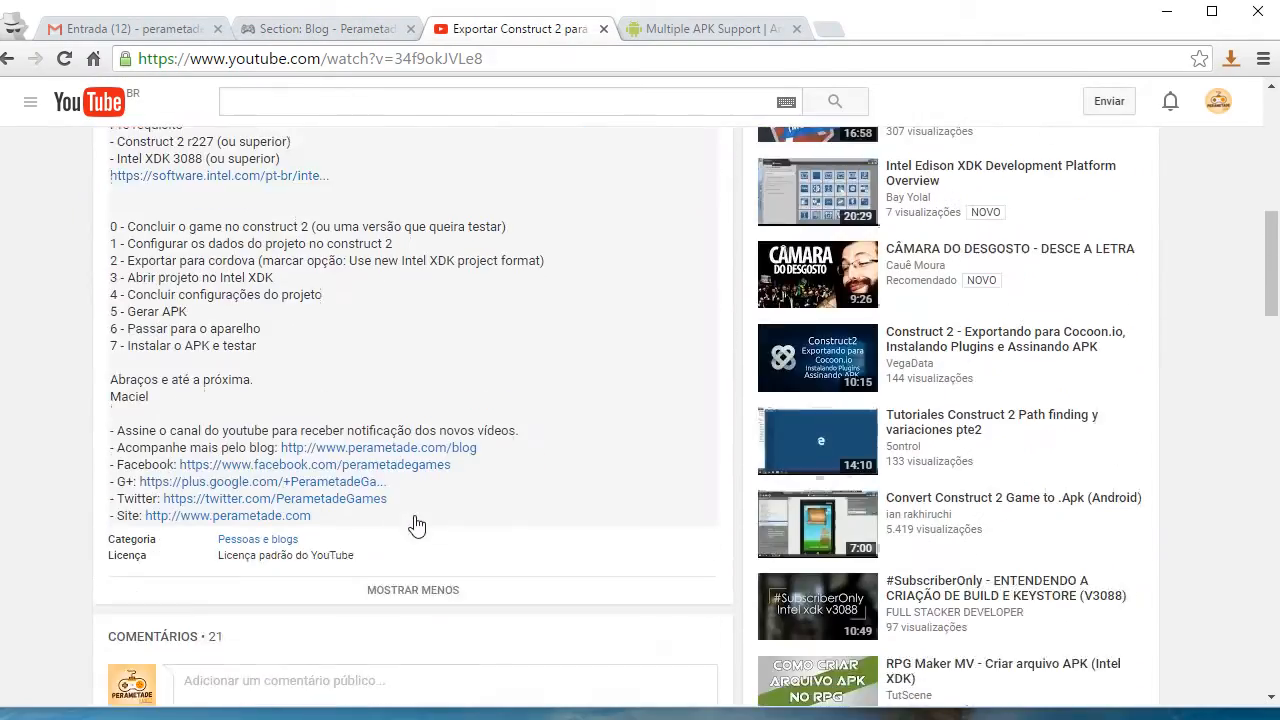
{"action": "scroll", "coordinate": [416, 524], "scroll_direction": "down", "scroll_amount": 13}
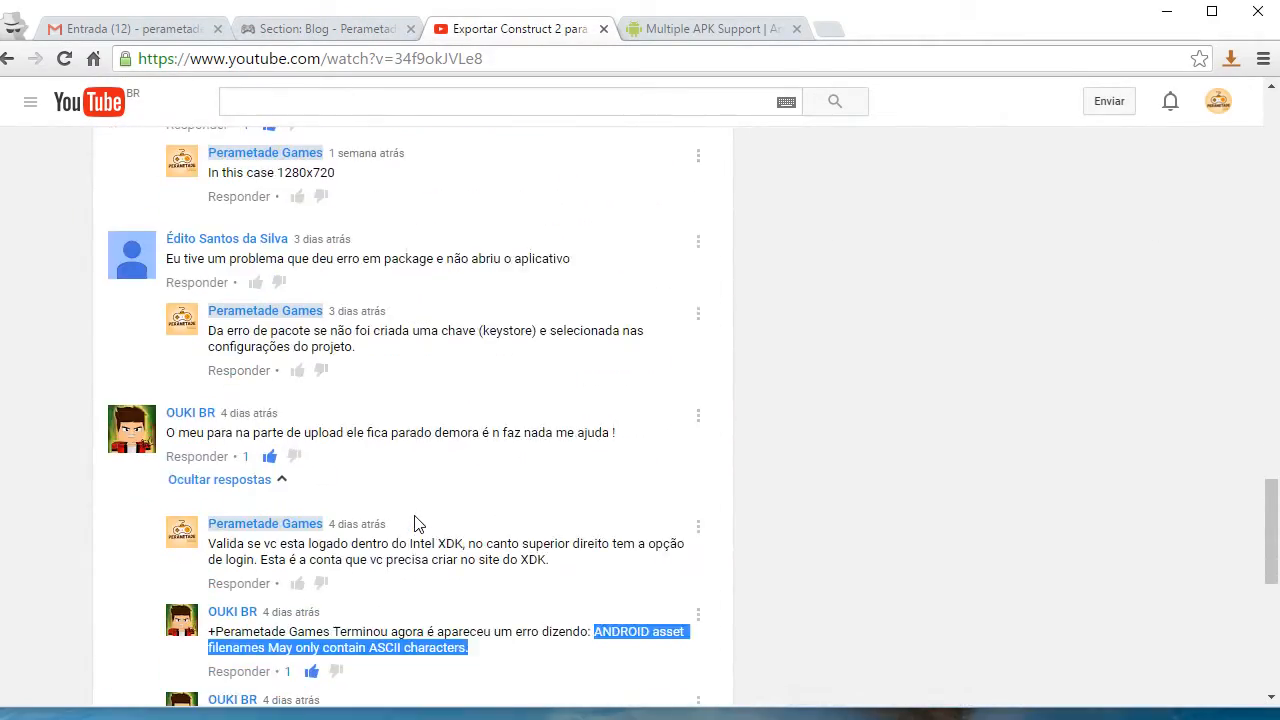
{"action": "scroll", "coordinate": [416, 524], "scroll_direction": "down", "scroll_amount": 1}
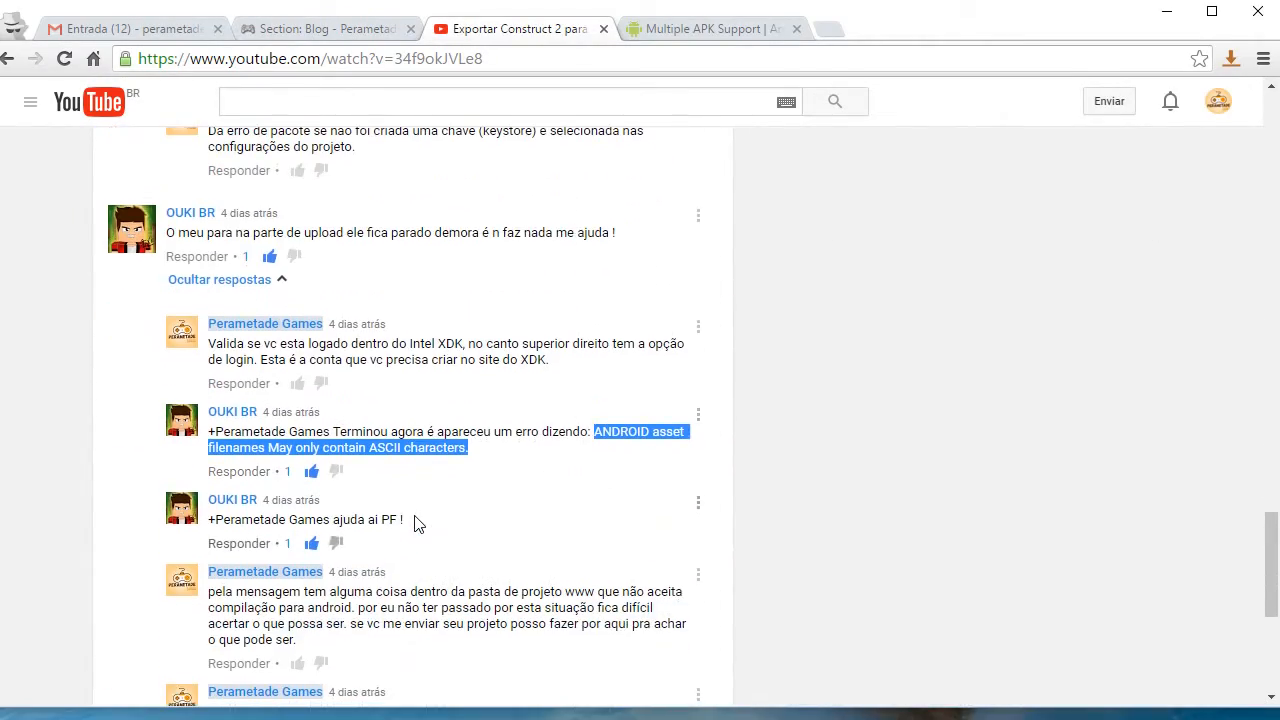
{"action": "left_click", "coordinate": [884, 550]}
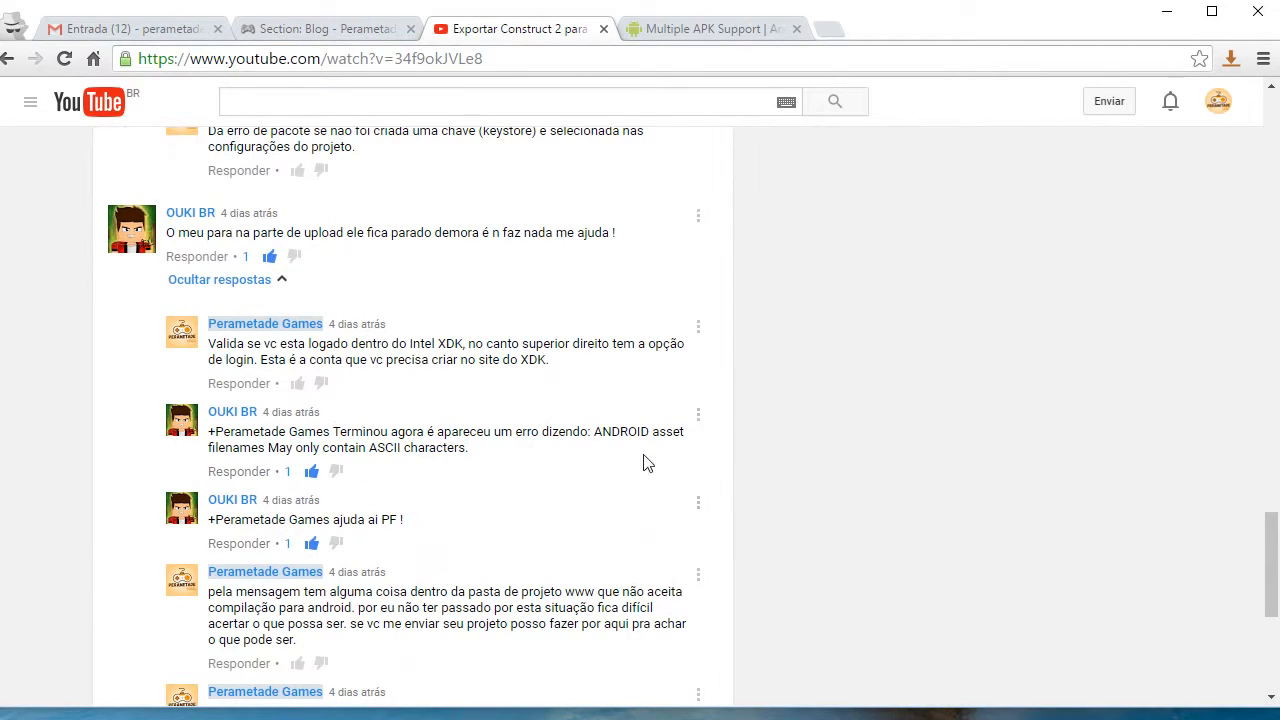
{"action": "scroll", "coordinate": [440, 483], "scroll_direction": "down", "scroll_amount": 2}
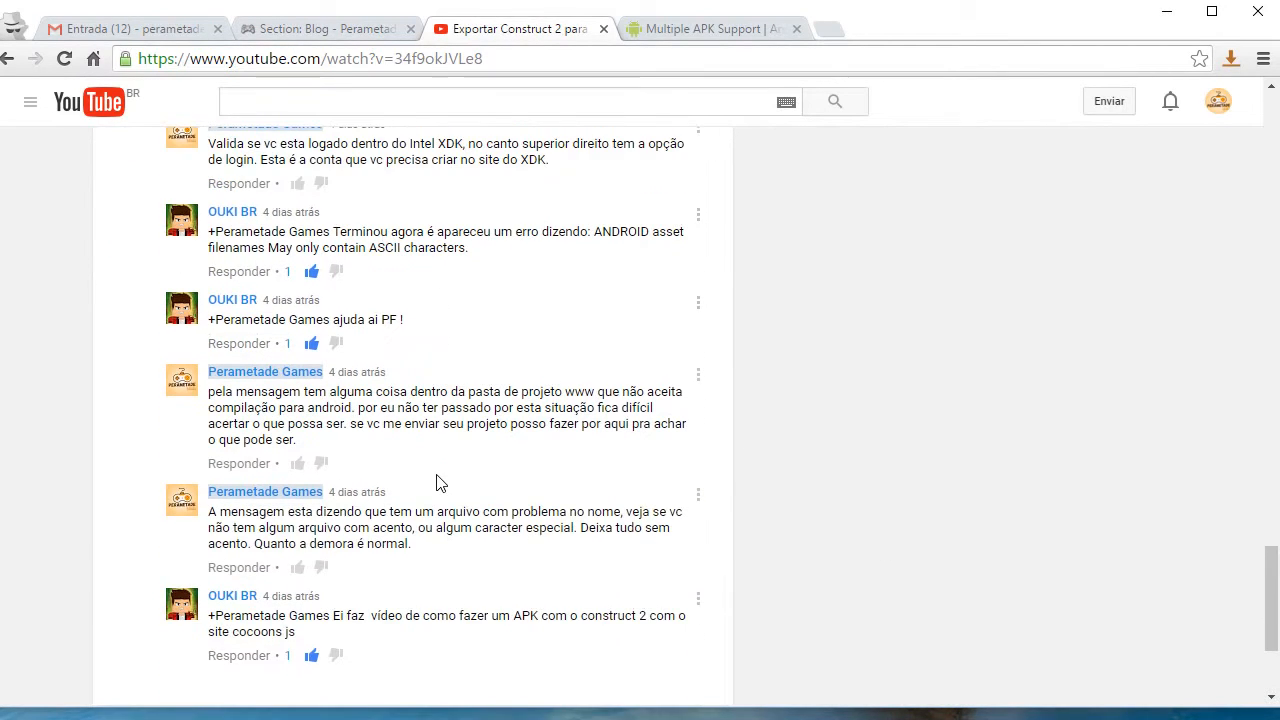
{"action": "scroll", "coordinate": [440, 483], "scroll_direction": "up", "scroll_amount": 3}
{"action": "scroll", "coordinate": [436, 483], "scroll_direction": "up", "scroll_amount": 10}
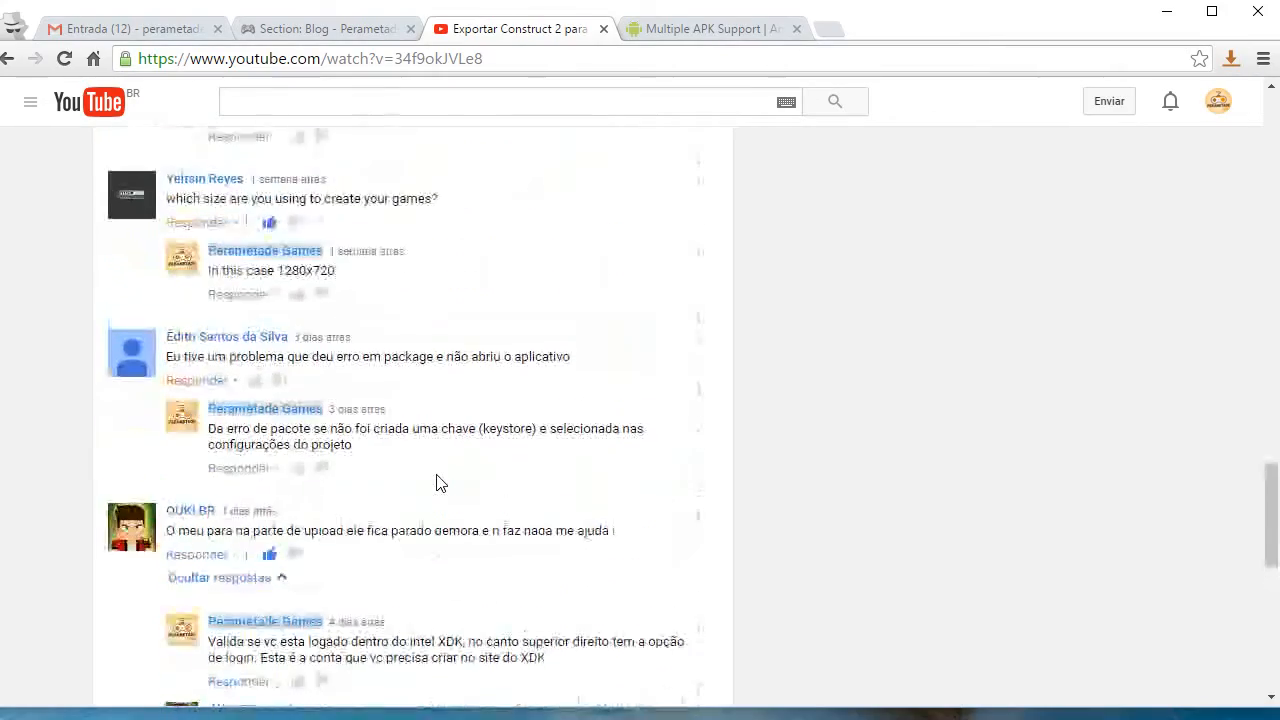
{"action": "scroll", "coordinate": [436, 483], "scroll_direction": "up", "scroll_amount": 8}
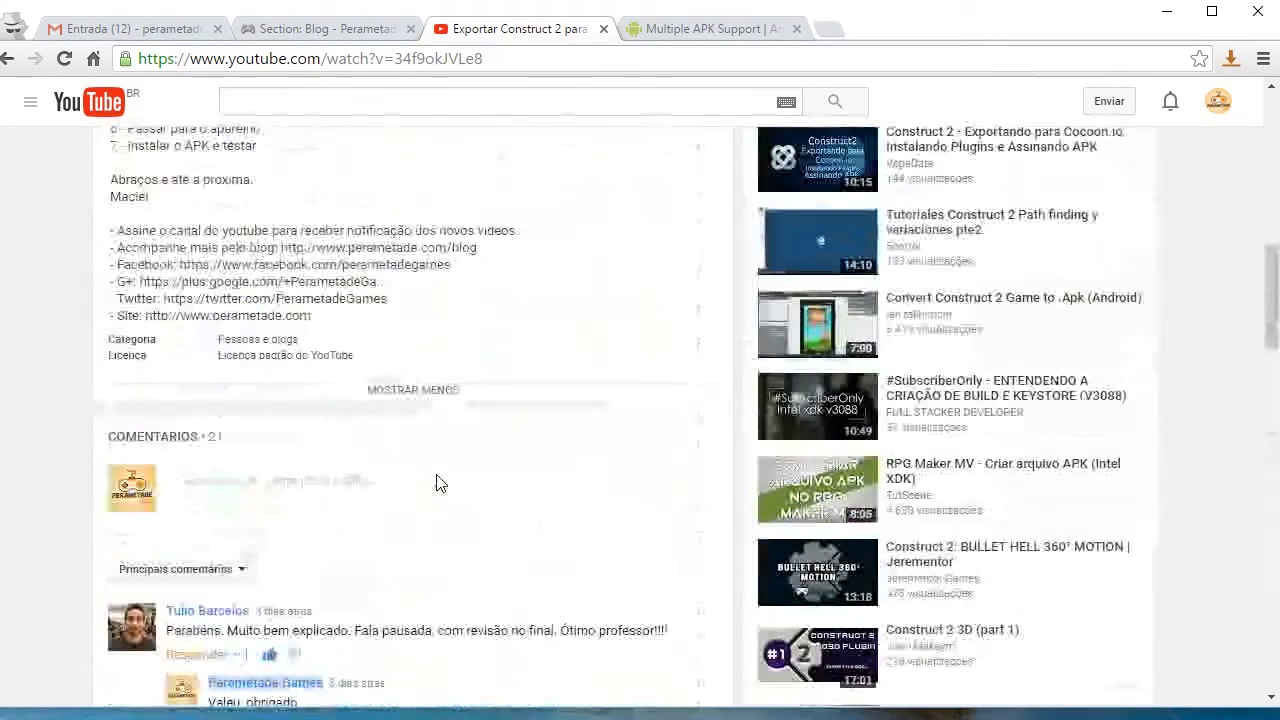
{"action": "scroll", "coordinate": [440, 484], "scroll_direction": "up", "scroll_amount": 8}
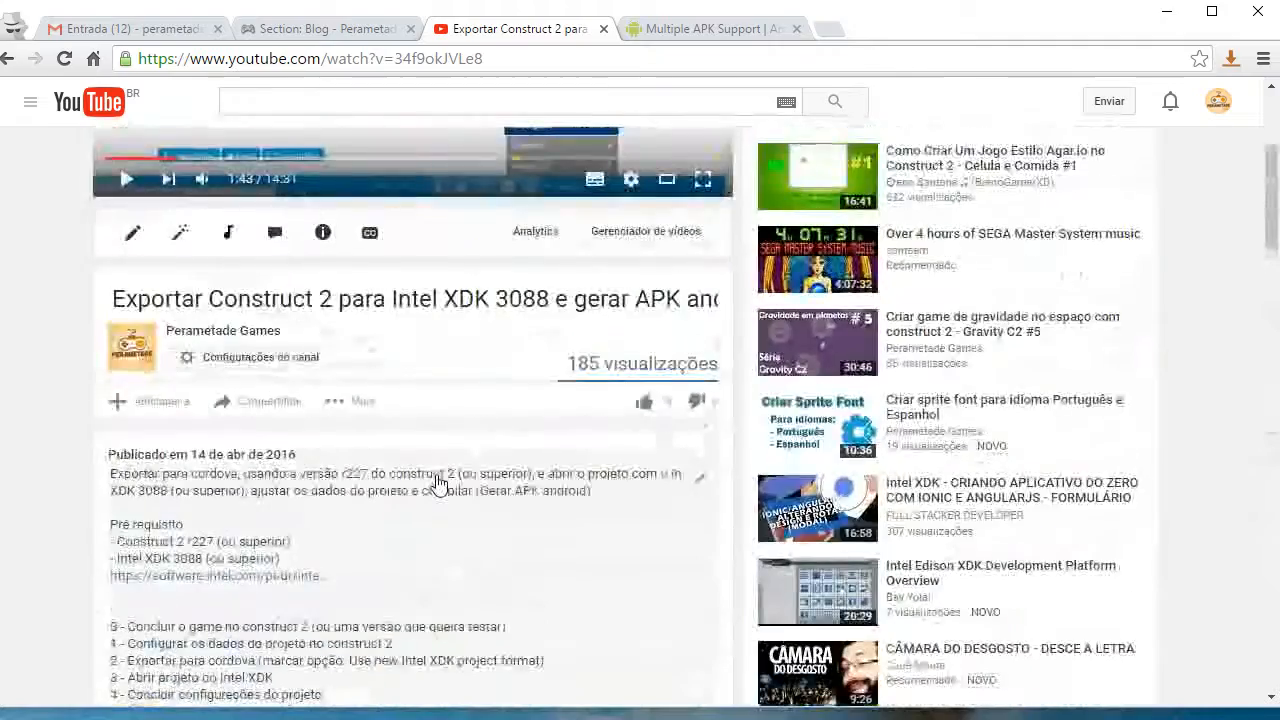
{"action": "left_click", "coordinate": [300, 30]}
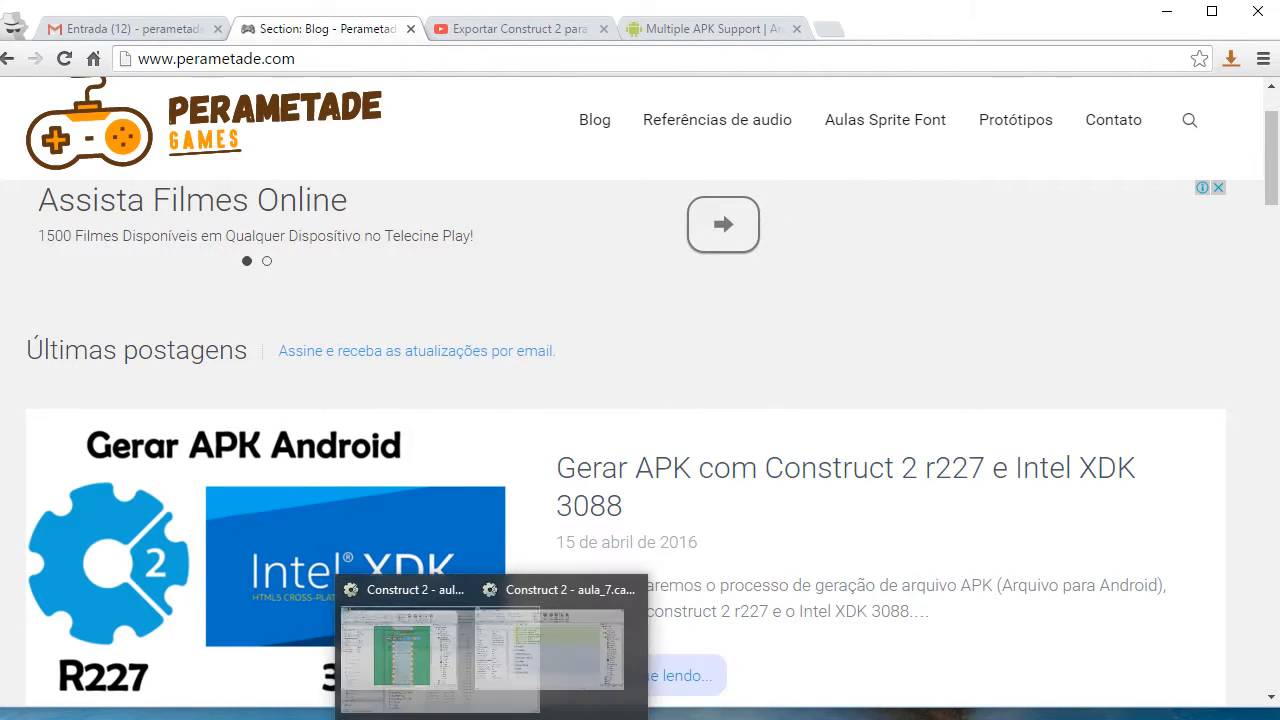
Step: Switch to the aula_7.capx project in Construct 2 and examine its Layout 1 and Event sheet 1
{"action": "mouse_move", "coordinate": [463, 688]}
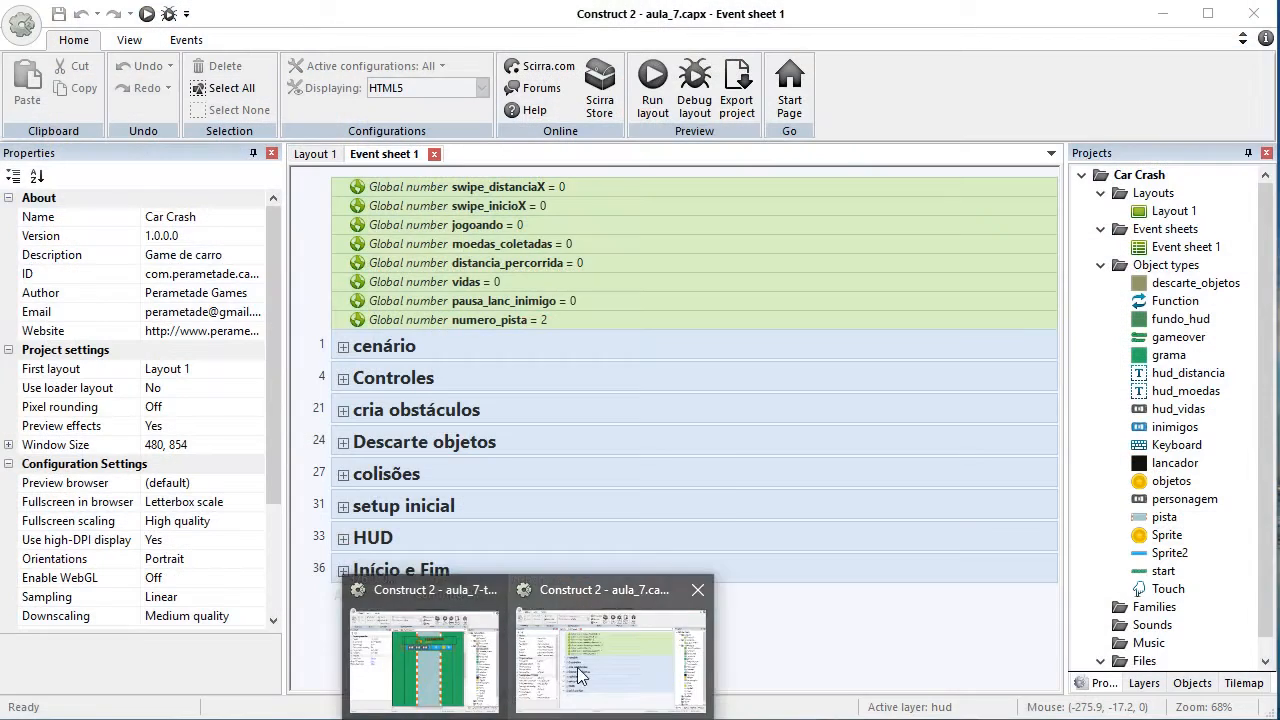
{"action": "left_click", "coordinate": [578, 668]}
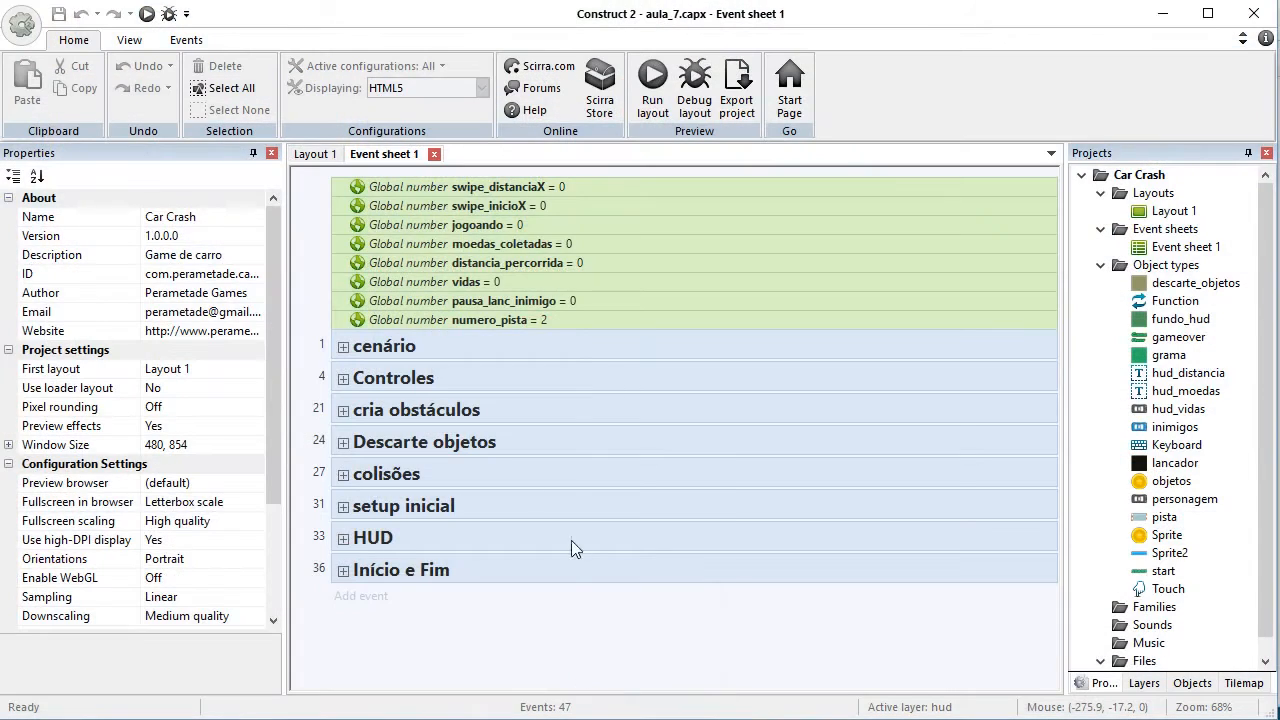
{"action": "left_click", "coordinate": [336, 156]}
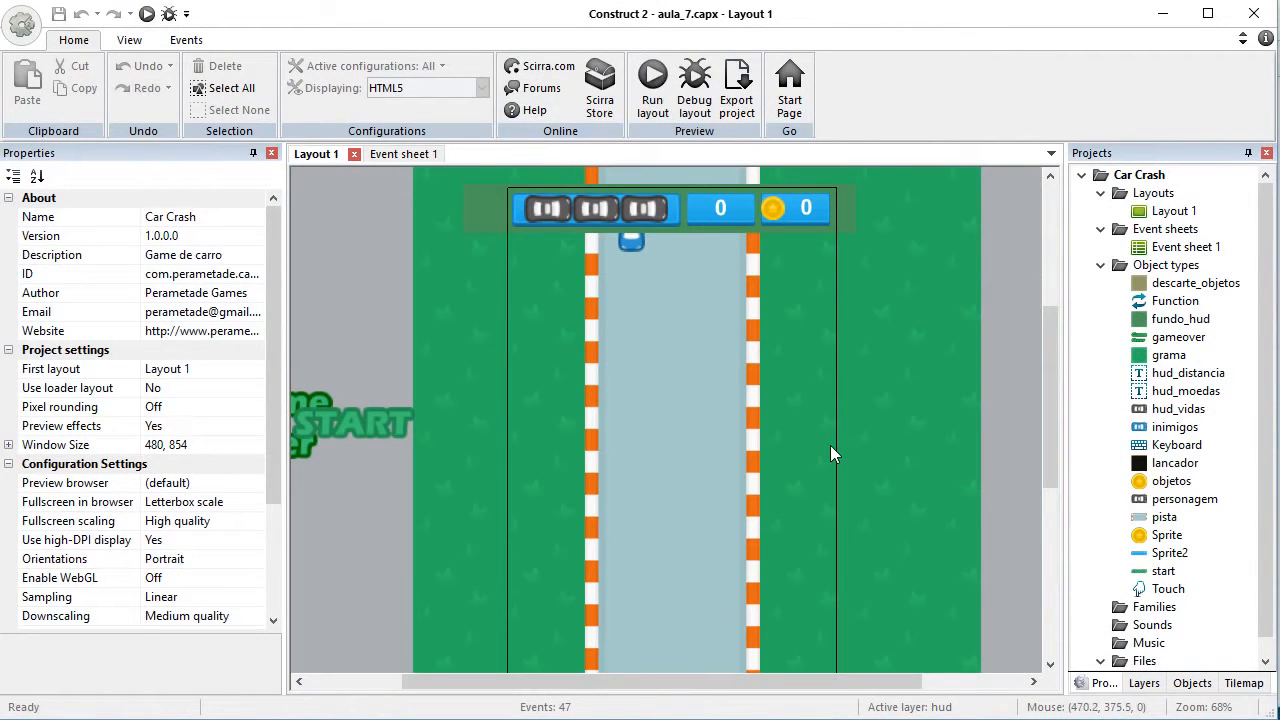
{"action": "left_click", "coordinate": [400, 154]}
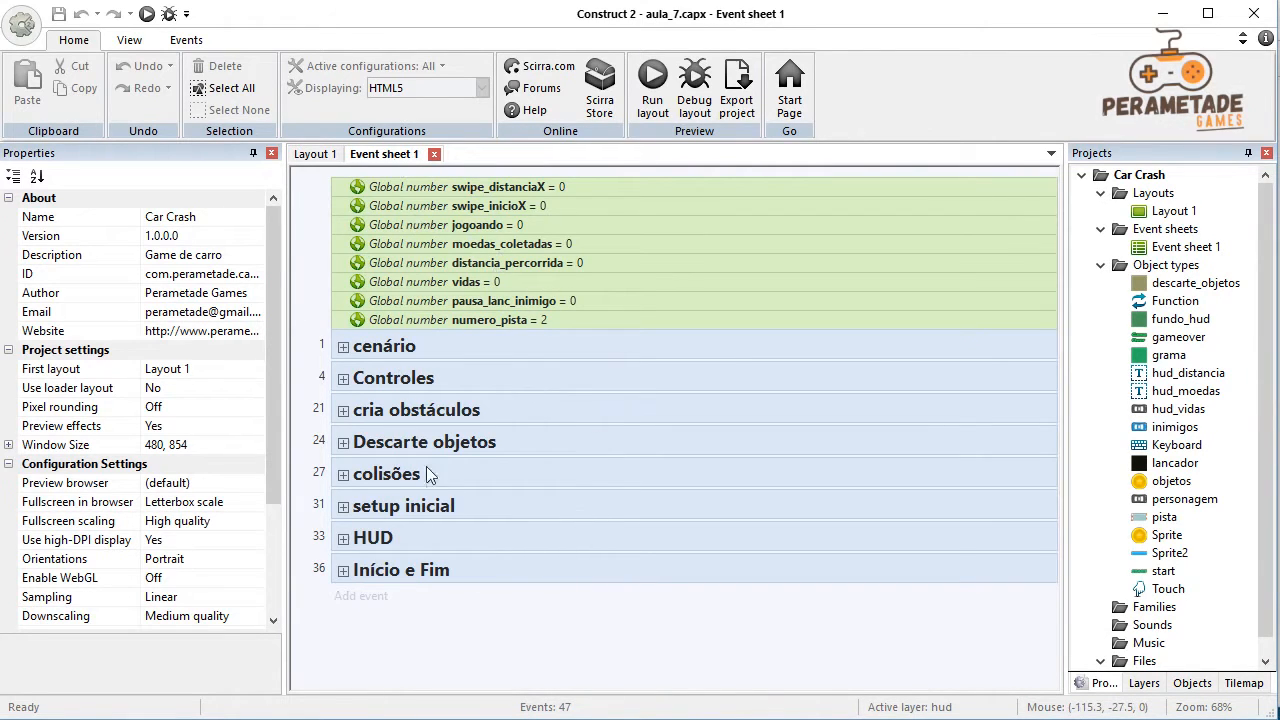
{"action": "left_click", "coordinate": [315, 156]}
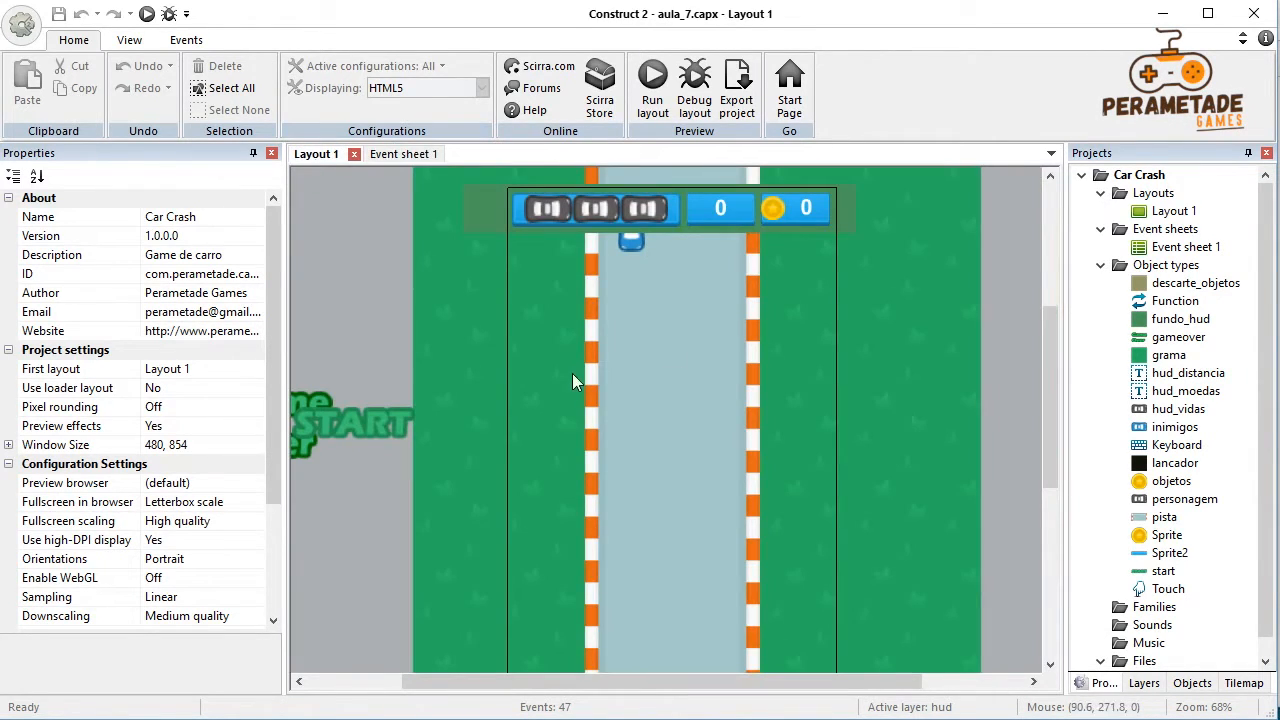
{"action": "scroll", "coordinate": [888, 378], "scroll_direction": "up", "scroll_amount": 6}
{"action": "scroll", "coordinate": [888, 378], "scroll_direction": "down", "scroll_amount": 5}
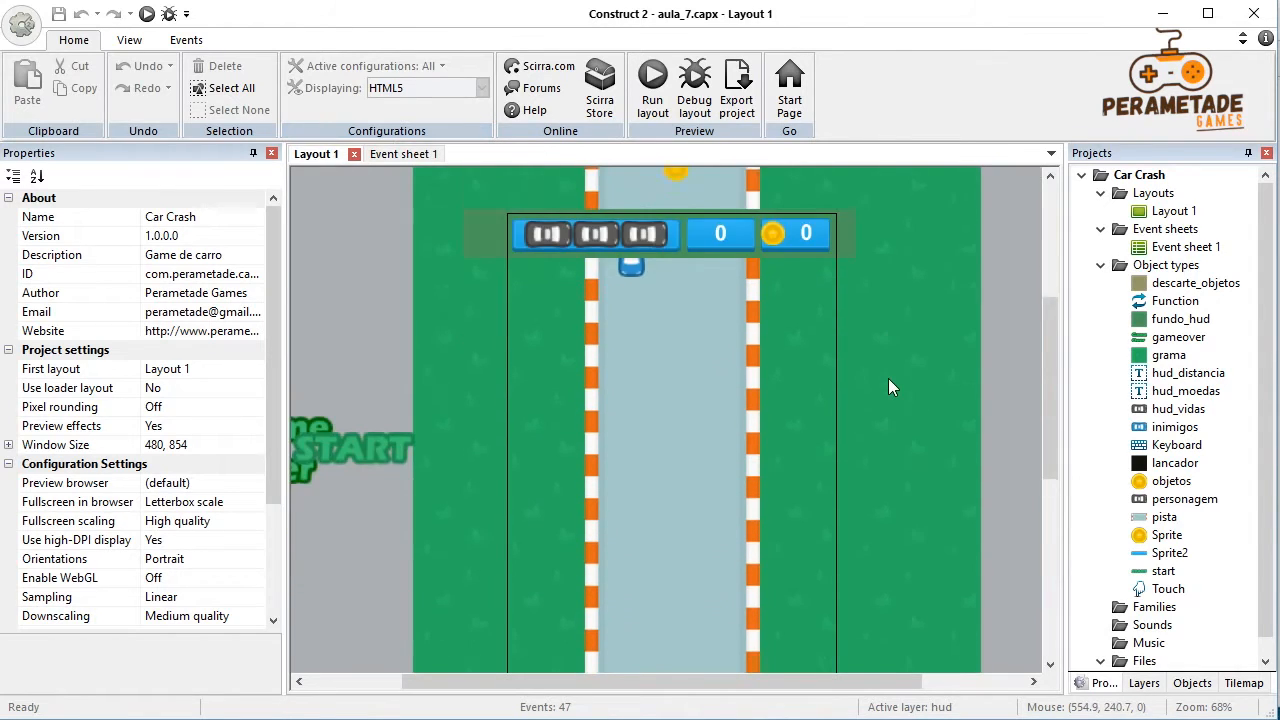
{"action": "scroll", "coordinate": [888, 378], "scroll_direction": "down", "scroll_amount": 5}
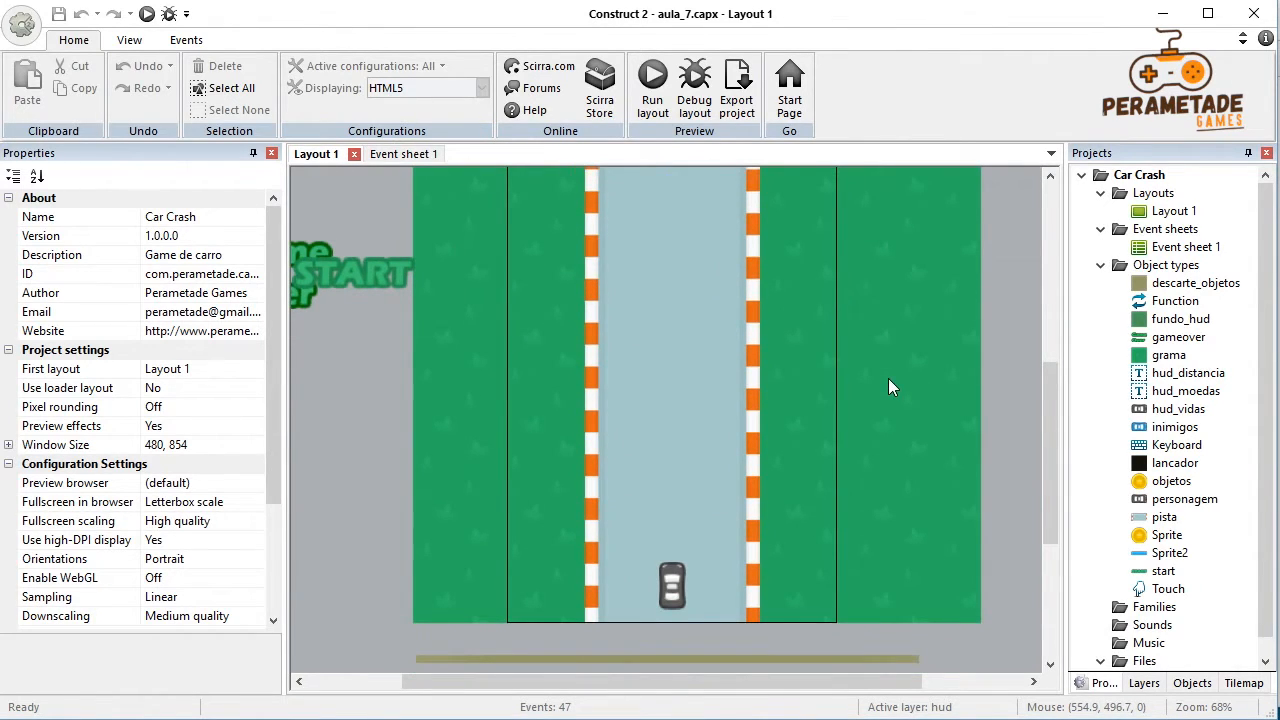
{"action": "scroll", "coordinate": [888, 378], "scroll_direction": "up", "scroll_amount": 5}
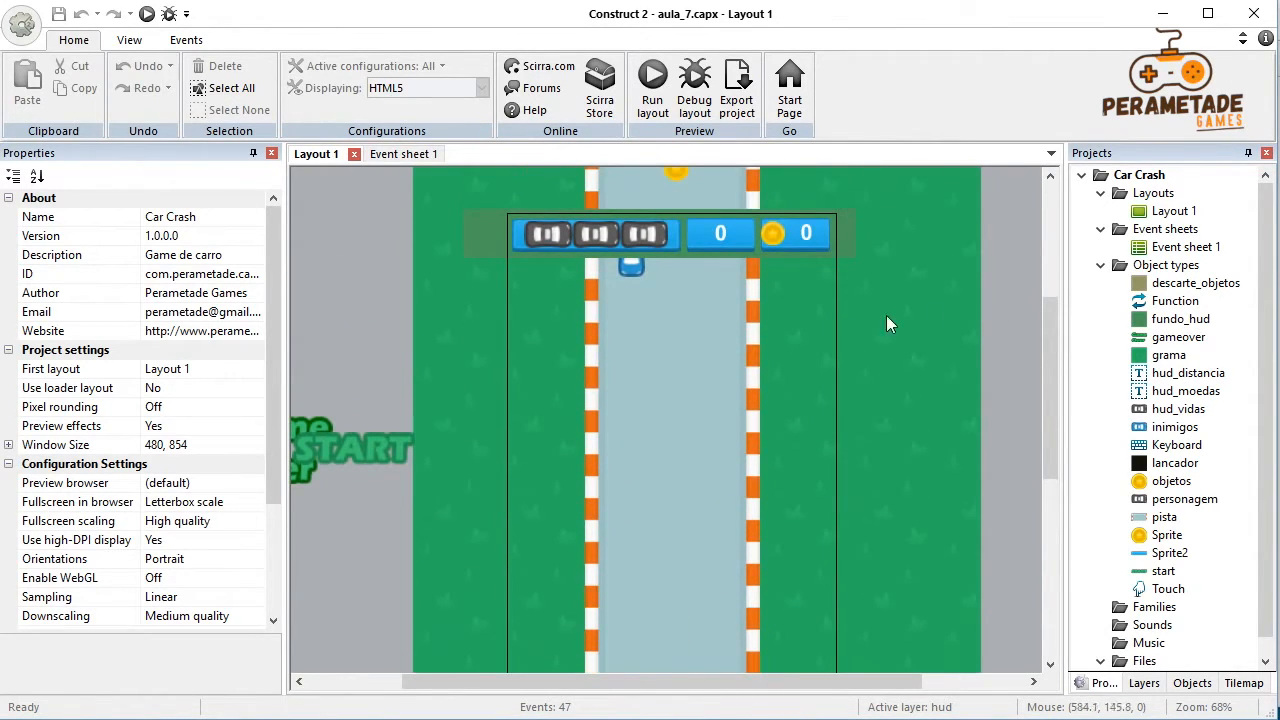
Step: Insert an Admob Ads object from the Monetisation plugins into the Car Crash project
{"action": "right_click", "coordinate": [391, 280]}
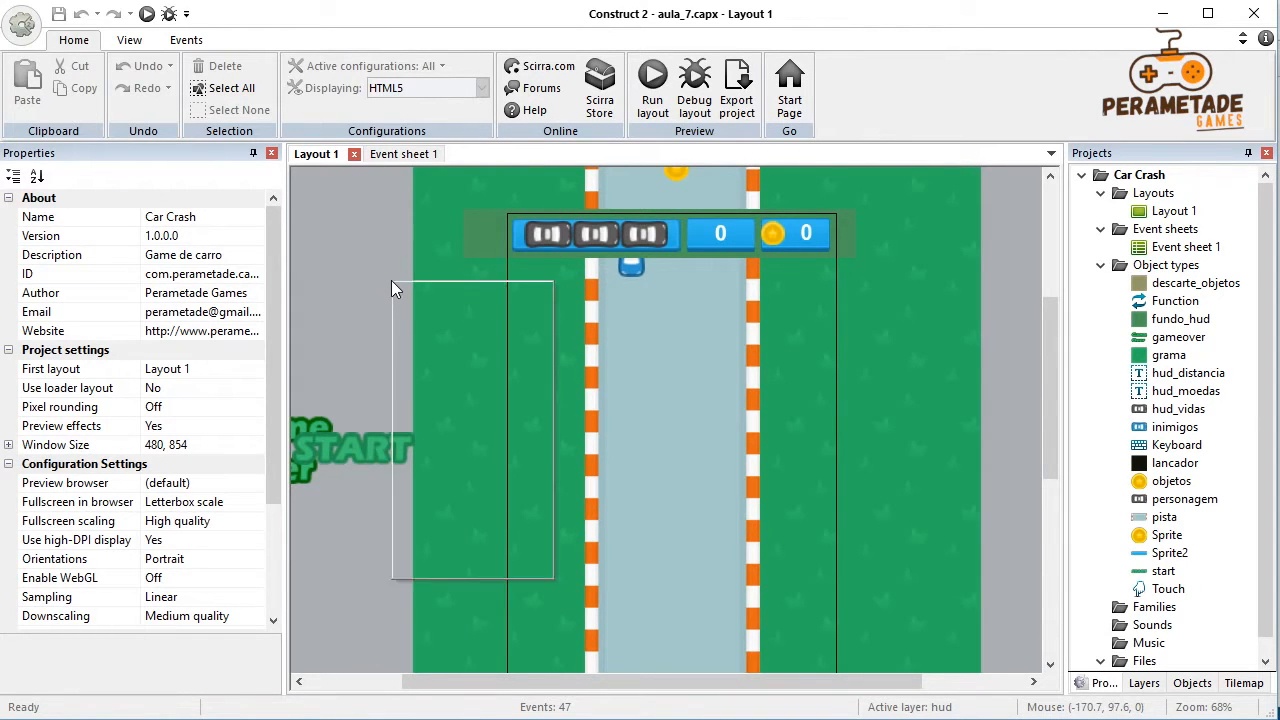
{"action": "left_click", "coordinate": [410, 291]}
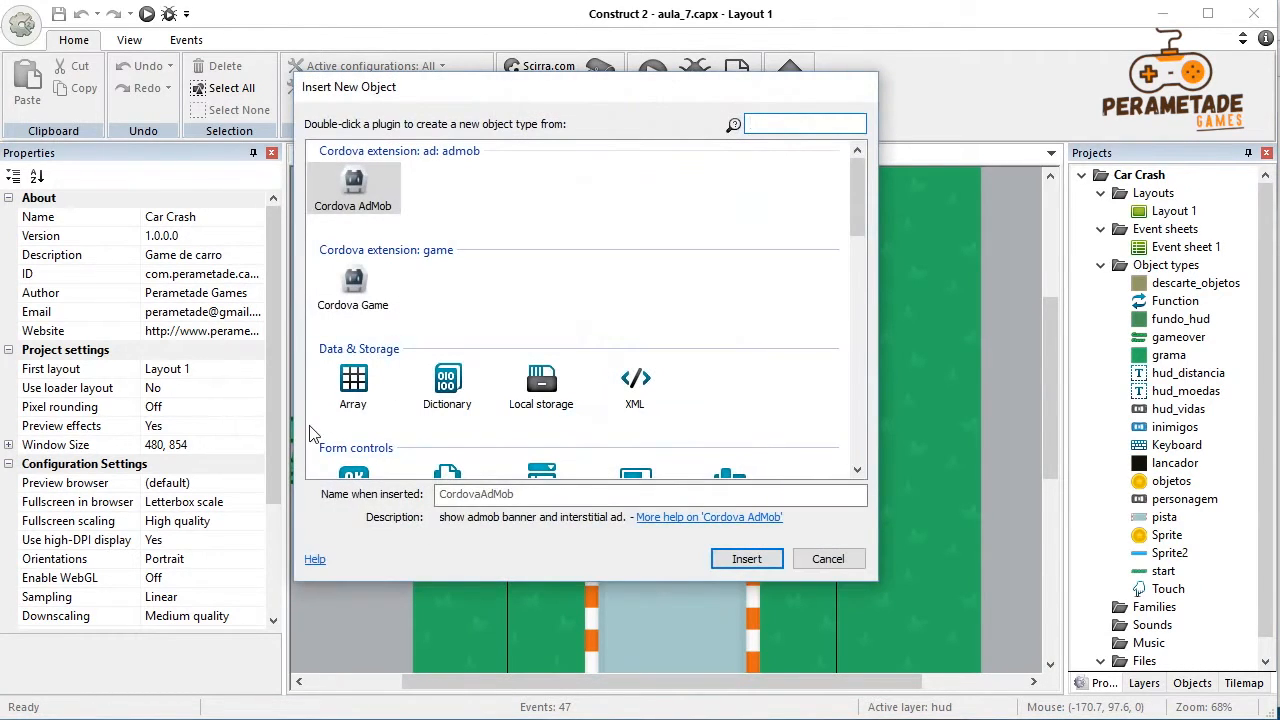
{"action": "left_click_drag", "start_coordinate": [864, 189], "coordinate": [854, 272]}
{"action": "scroll", "coordinate": [437, 347], "scroll_direction": "down", "scroll_amount": 5}
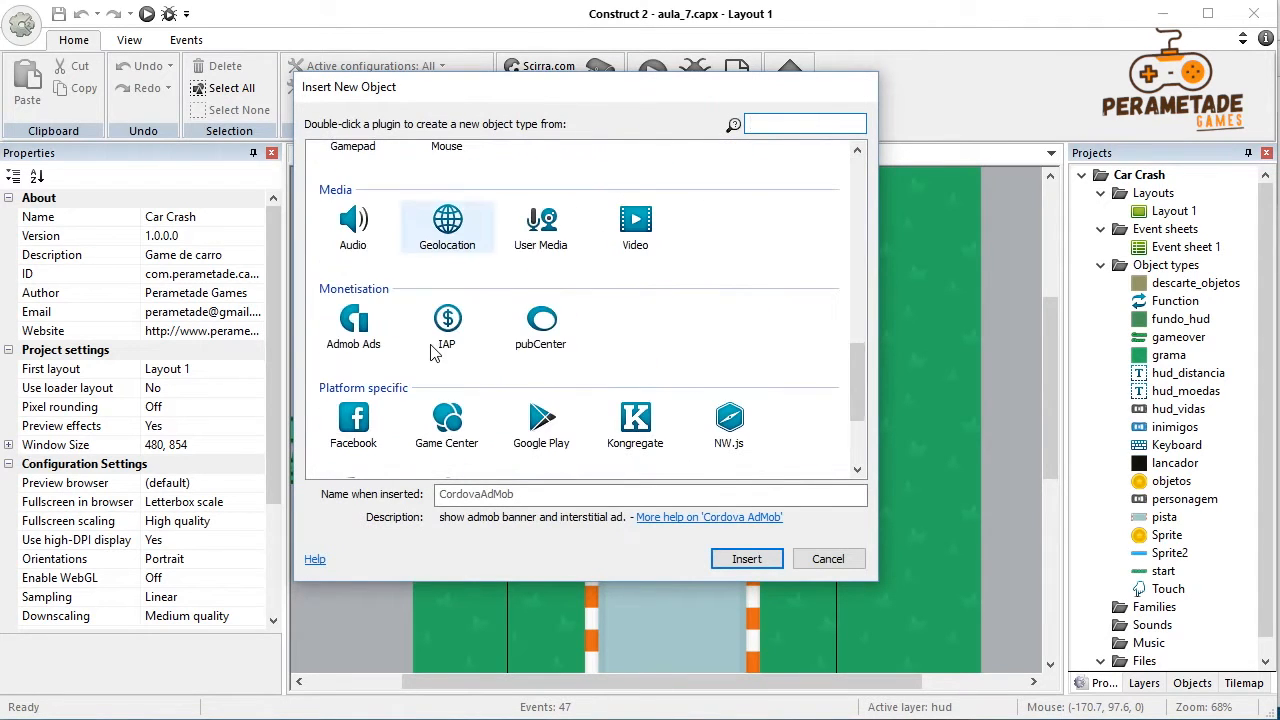
{"action": "left_click", "coordinate": [353, 325]}
{"action": "left_click", "coordinate": [745, 559]}
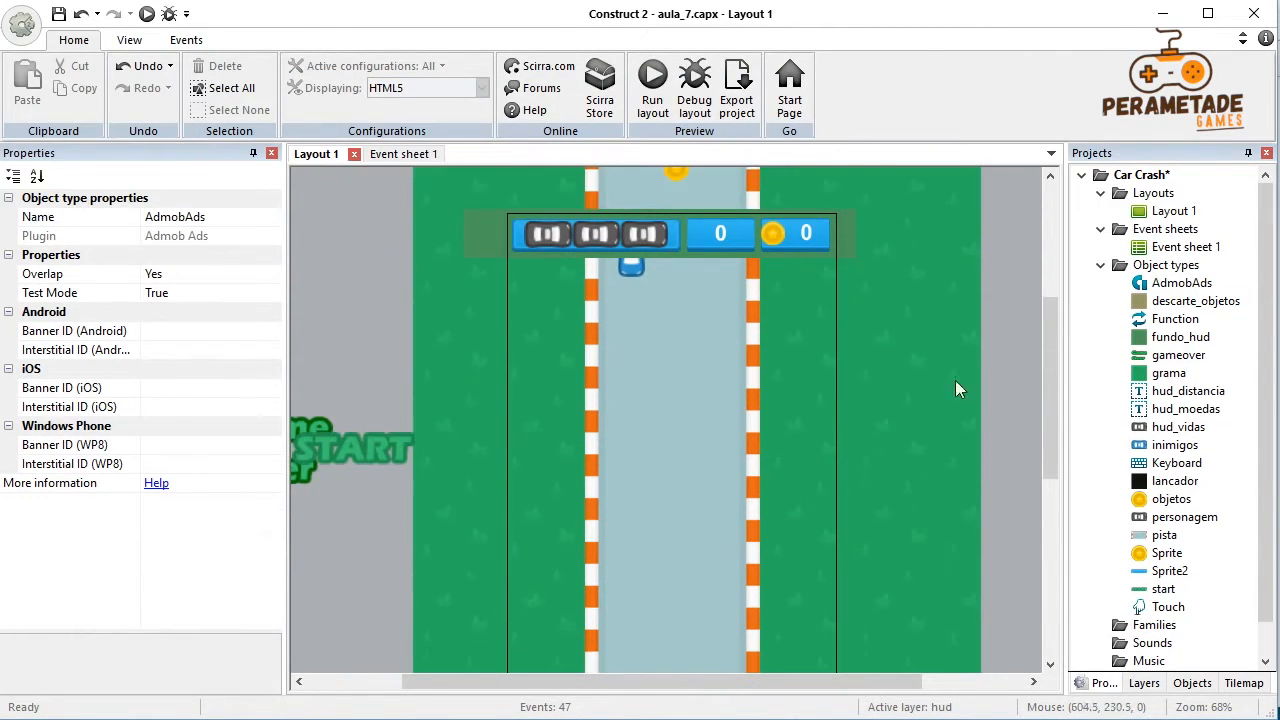
Step: Examine the Android Banner ID and Interstitial ID properties of the AdmobAds object
{"action": "left_click", "coordinate": [1183, 286]}
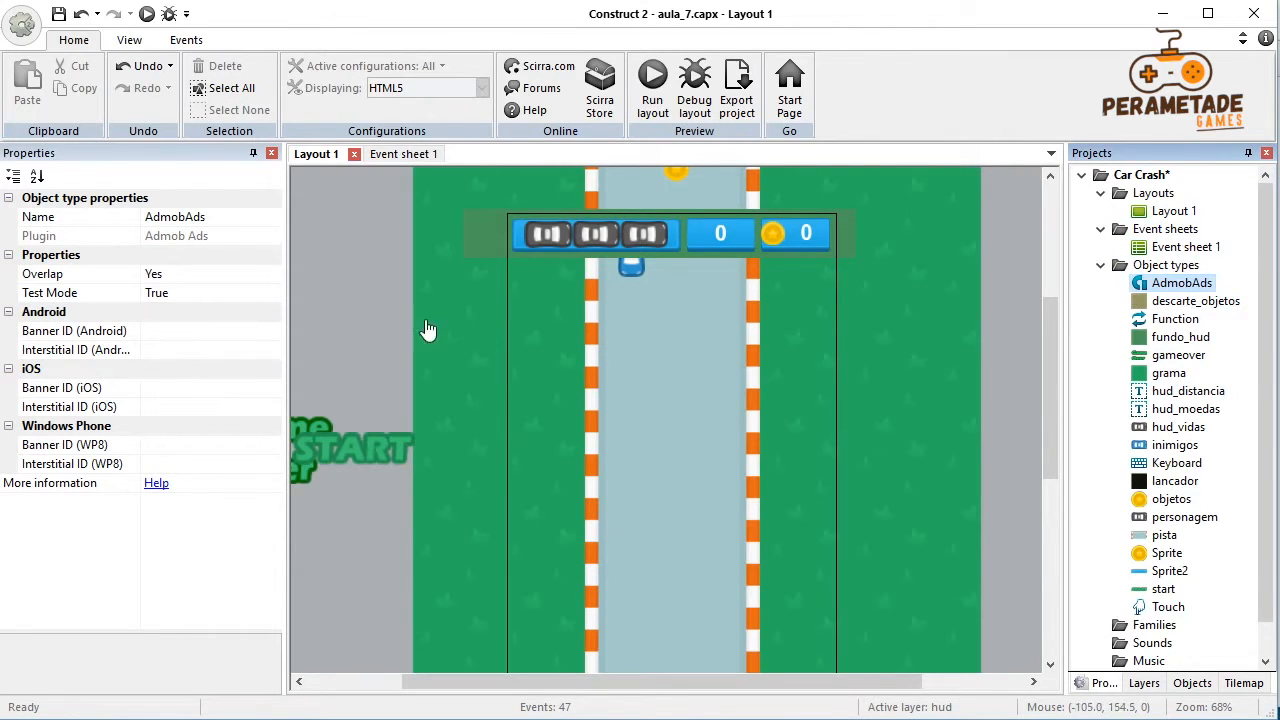
{"action": "left_click", "coordinate": [202, 340]}
{"action": "left_click", "coordinate": [188, 355]}
{"action": "left_click", "coordinate": [189, 337]}
{"action": "left_click", "coordinate": [189, 352]}
{"action": "left_click", "coordinate": [184, 343]}
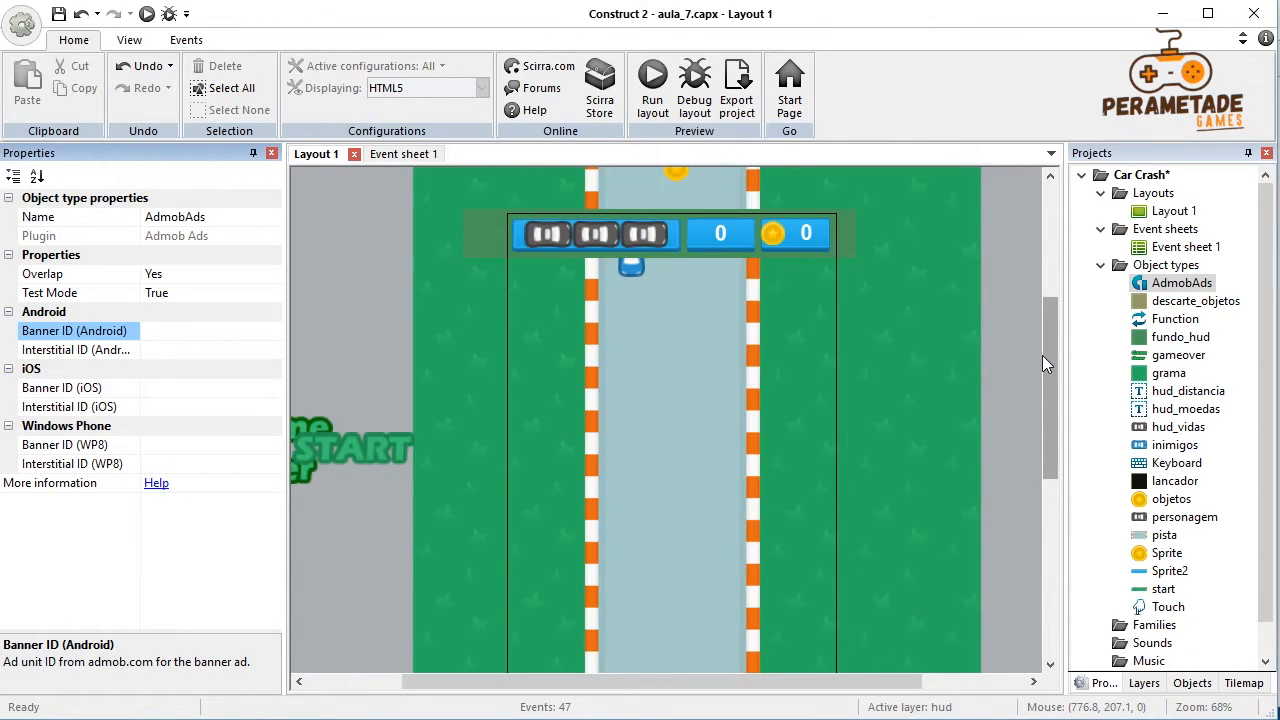
Step: Switch to Firefox and search the web for "google admob"
{"action": "left_click", "coordinate": [786, 719]}
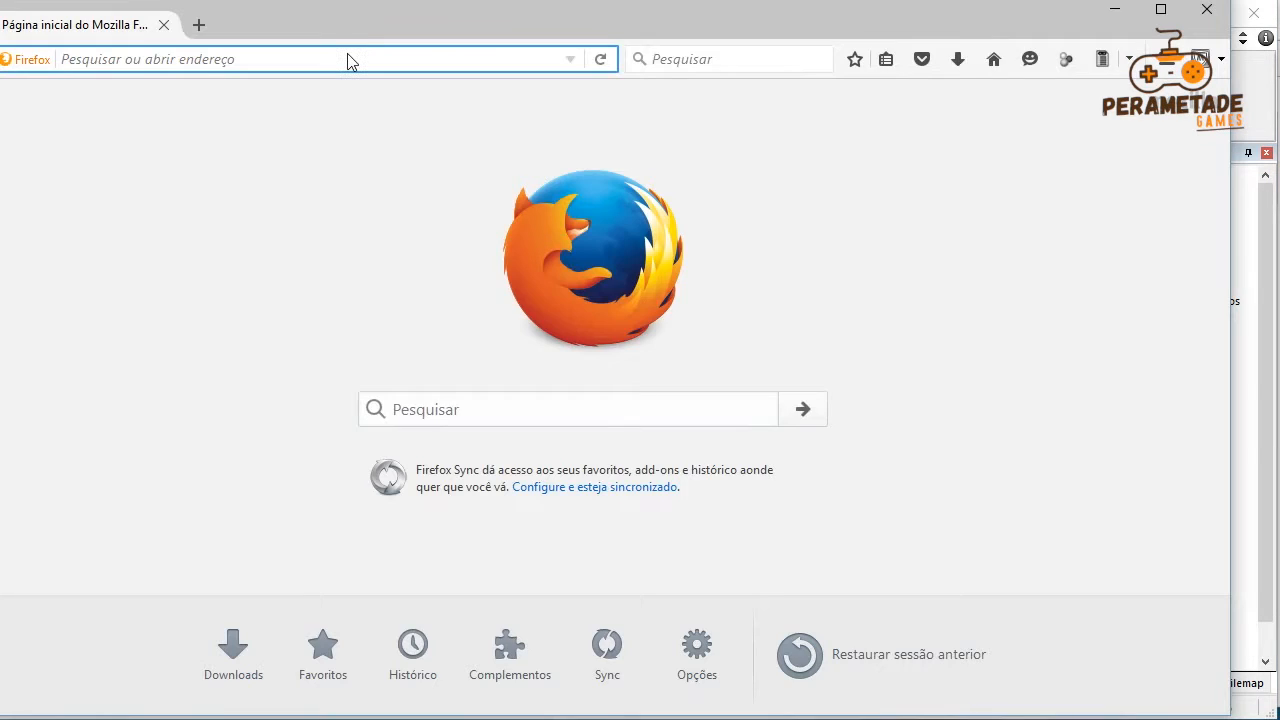
{"action": "type", "text": "goo"}
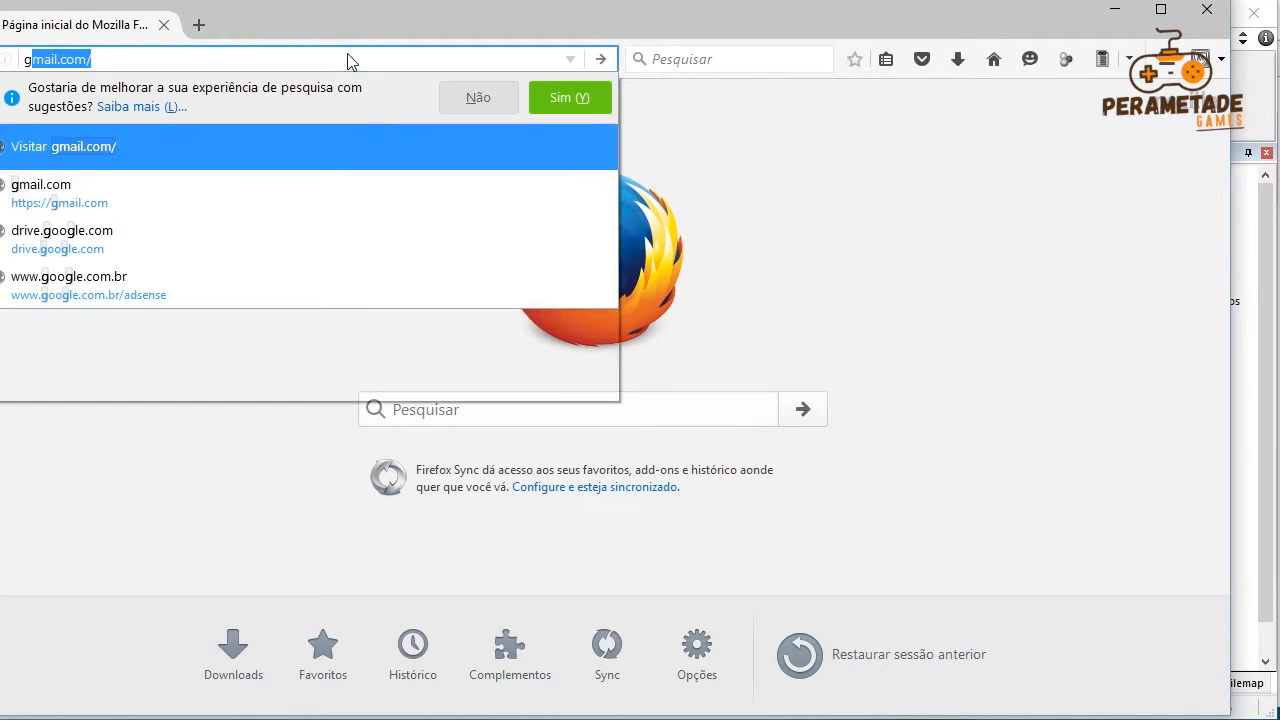
{"action": "type", "text": "gle a"}
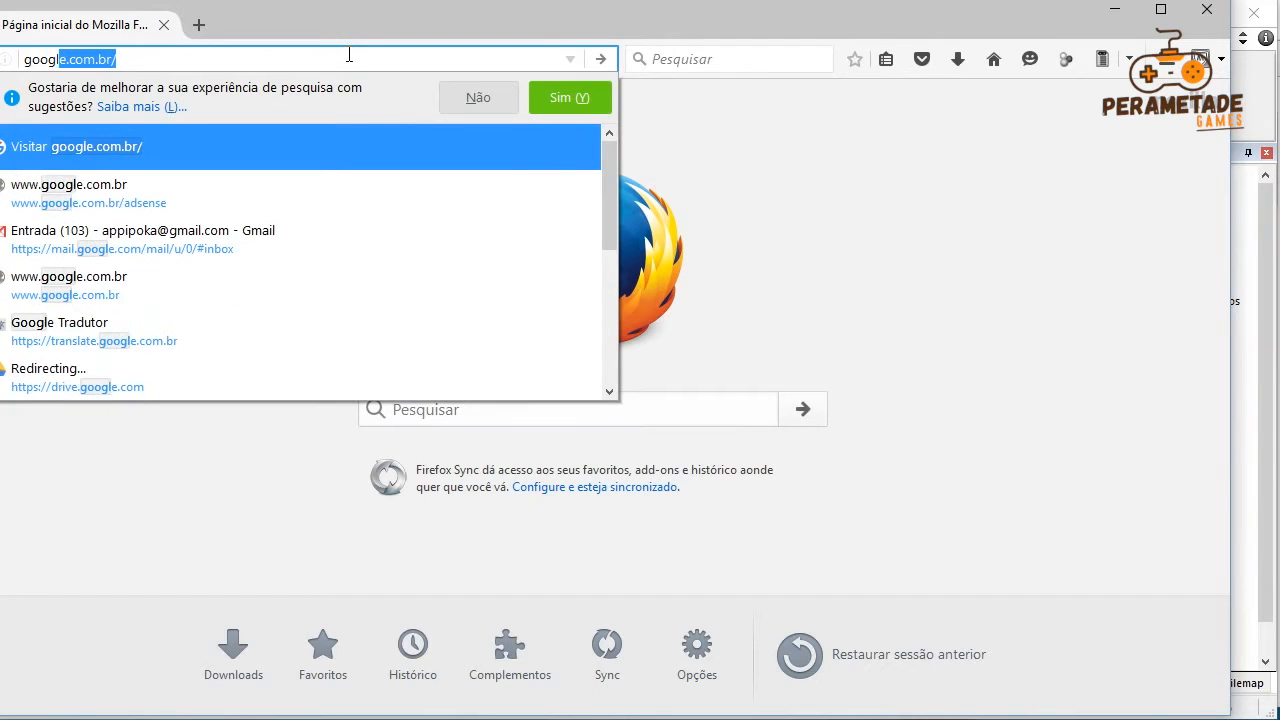
{"action": "type", "text": "dm,ob"}
{"action": "key", "text": "BackSpace"}
{"action": "key", "text": "BackSpace"}
{"action": "key", "text": "BackSpace"}
{"action": "type", "text": "b"}
{"action": "key", "text": "BackSpace"}
{"action": "type", "text": "ob"}
{"action": "key", "text": "Return"}
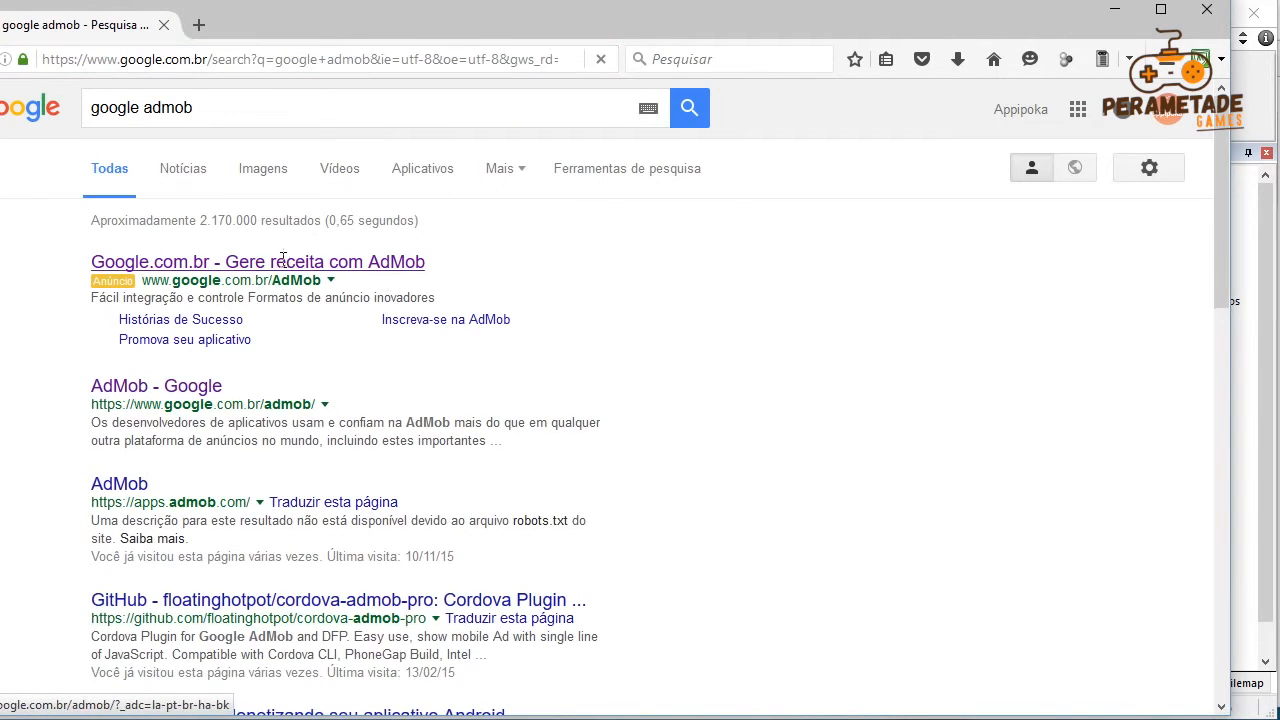
Step: Open the AdMob by Google site, sign in to the AdMob account and bring the whole browser window into view
{"action": "left_click", "coordinate": [283, 262]}
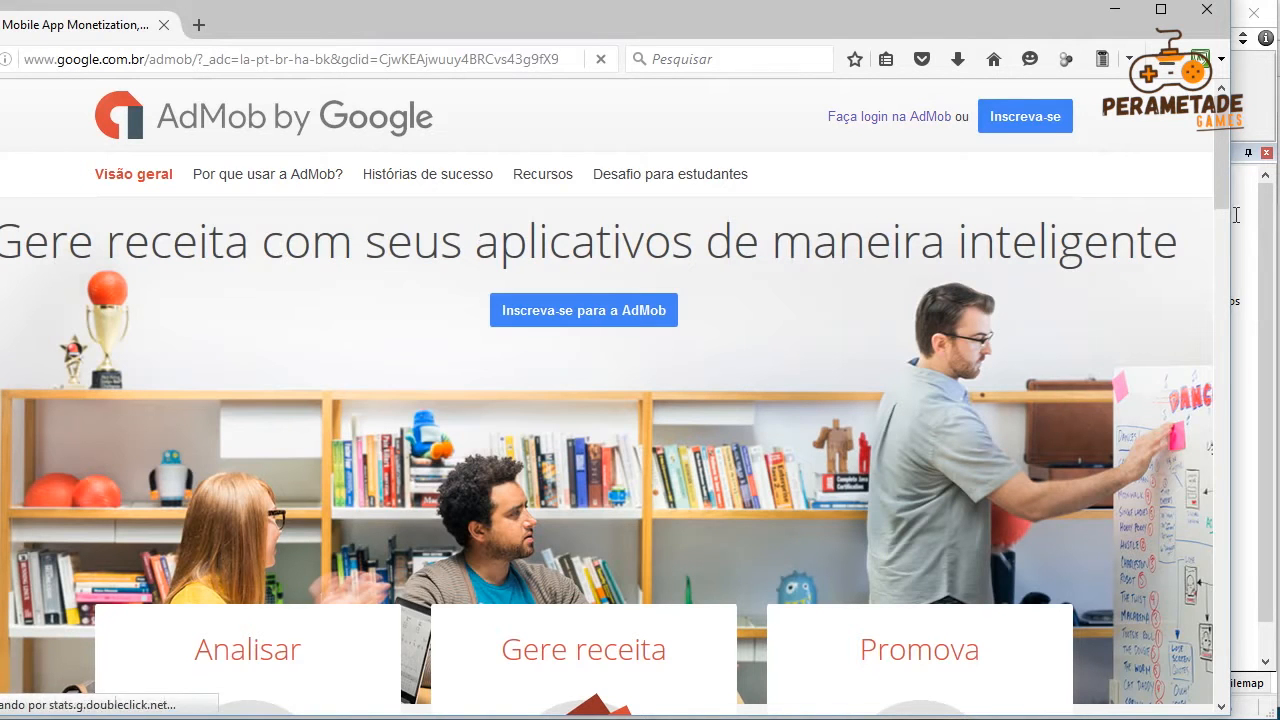
{"action": "left_click", "coordinate": [894, 119]}
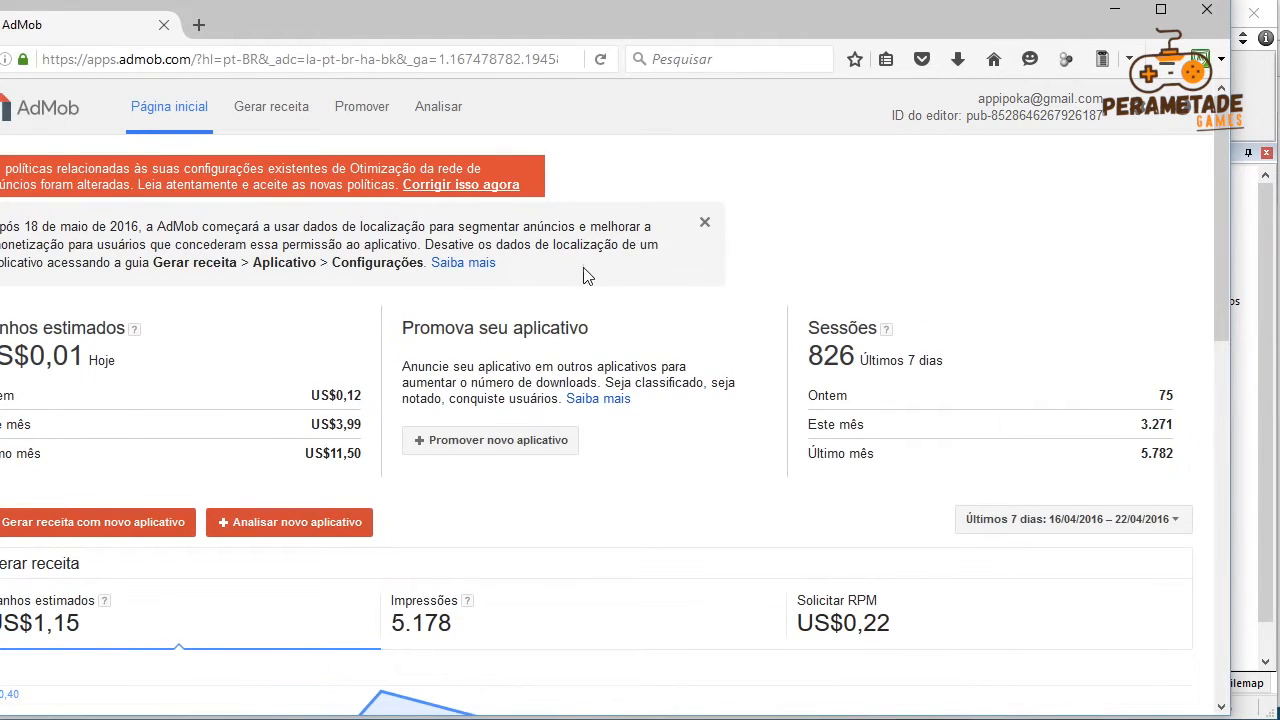
{"action": "left_click_drag", "start_coordinate": [565, 15], "coordinate": [604, 22]}
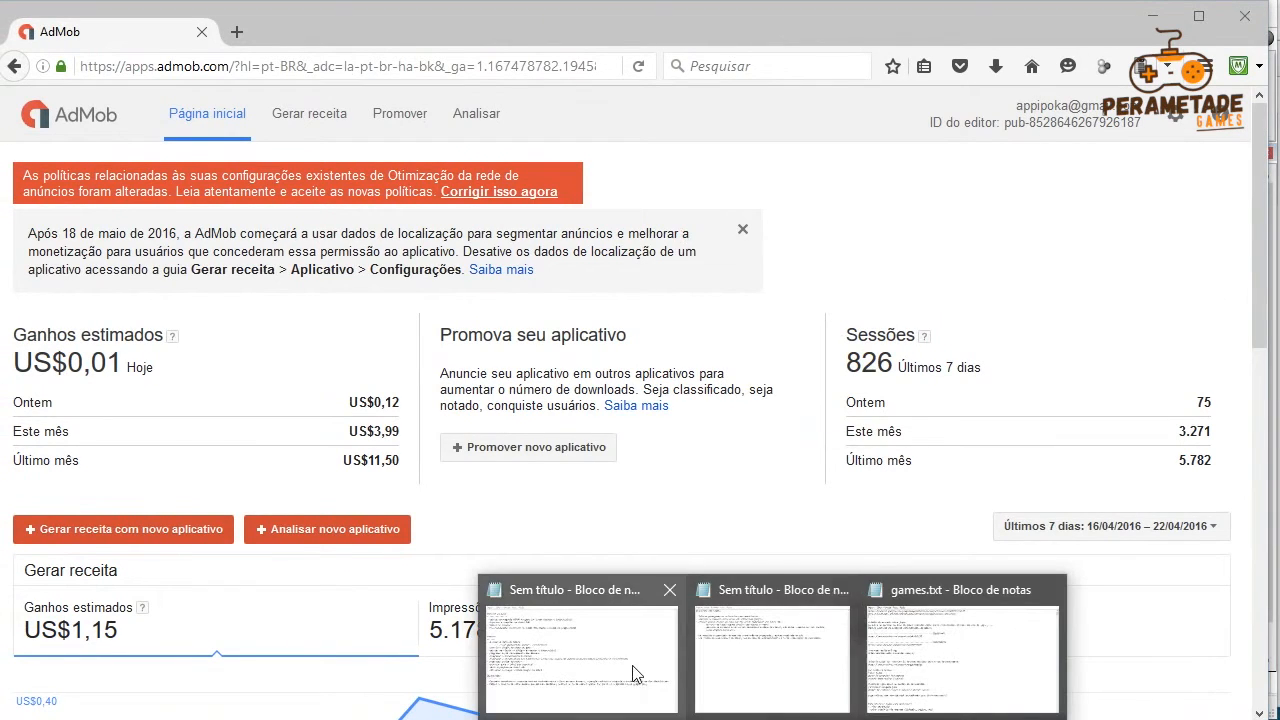
Step: Switch to the lesson outline in Notepad, review its objectives and prerequisites, and return to the AdMob page
{"action": "left_click", "coordinate": [615, 668]}
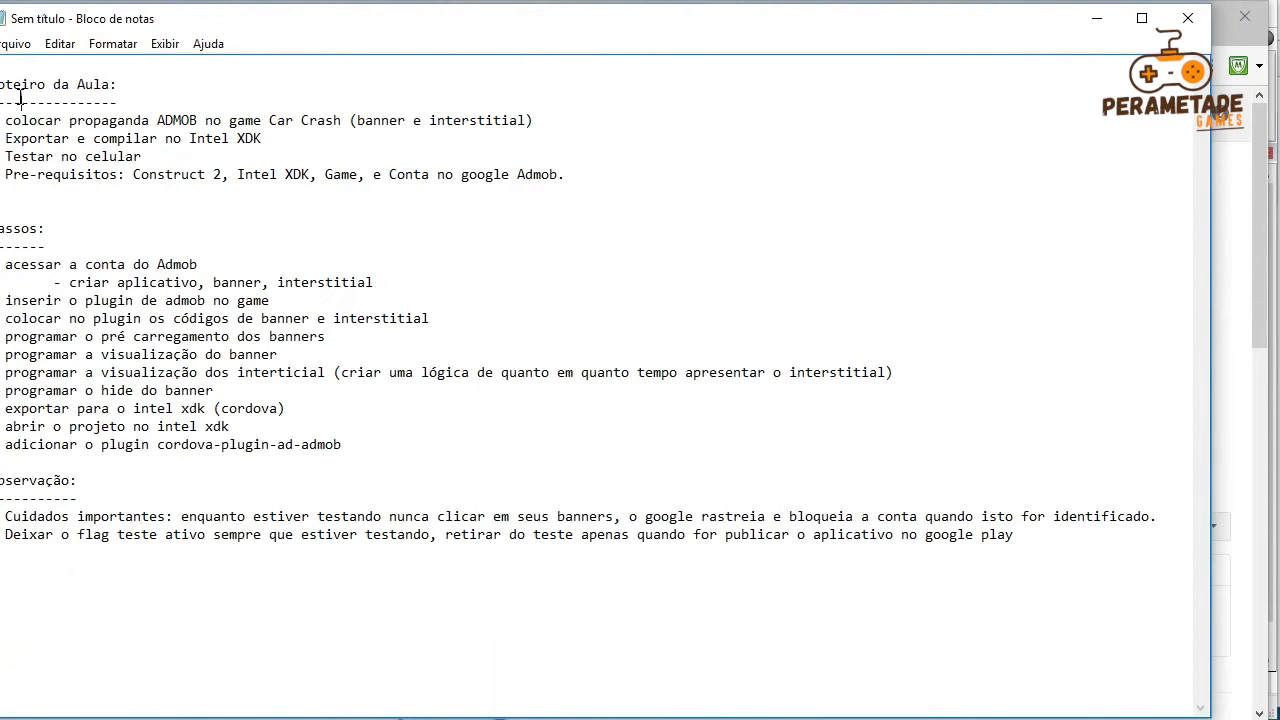
{"action": "left_click_drag", "start_coordinate": [2, 120], "coordinate": [553, 120]}
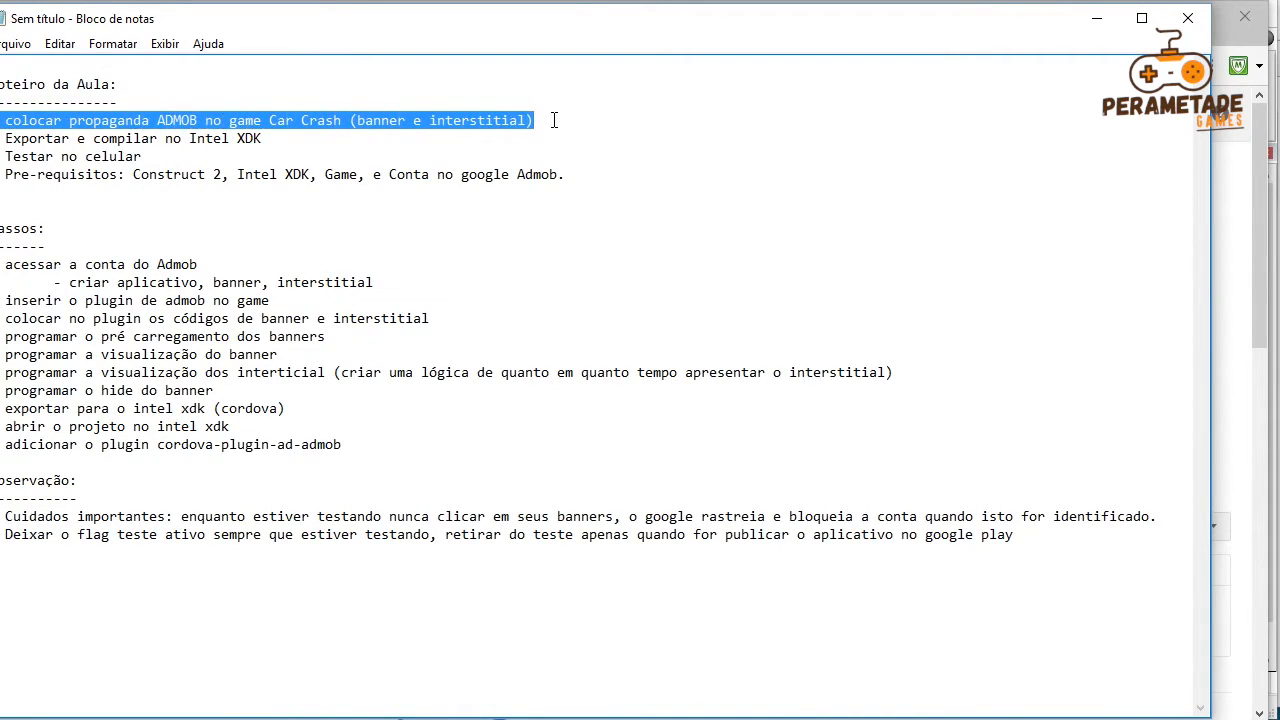
{"action": "left_click_drag", "start_coordinate": [11, 140], "coordinate": [273, 139]}
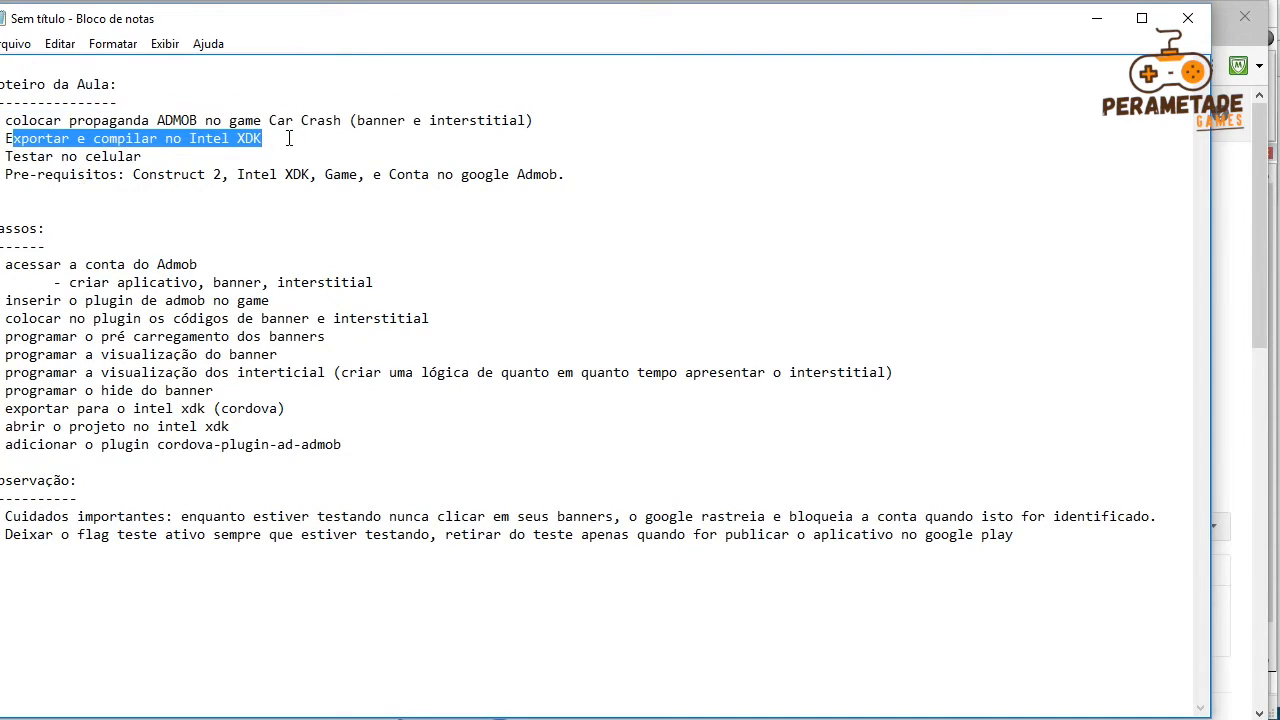
{"action": "left_click_drag", "start_coordinate": [142, 156], "coordinate": [2, 156]}
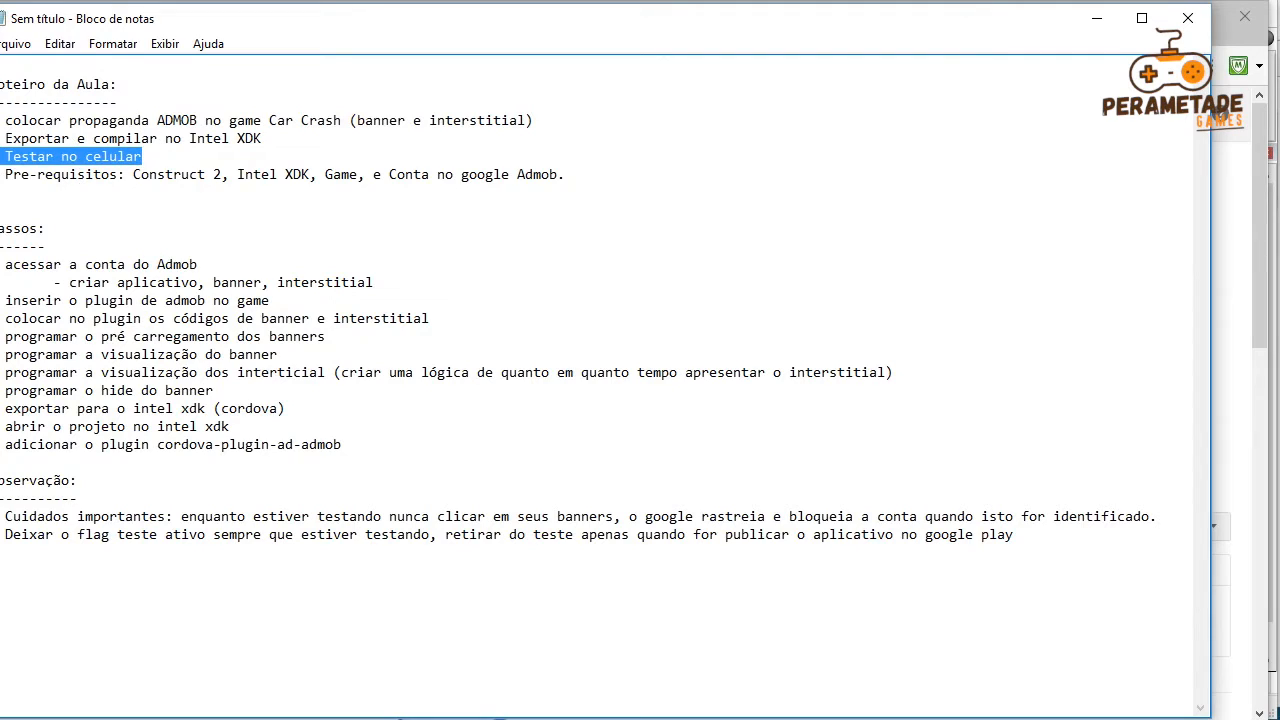
{"action": "left_click_drag", "start_coordinate": [3, 176], "coordinate": [361, 174]}
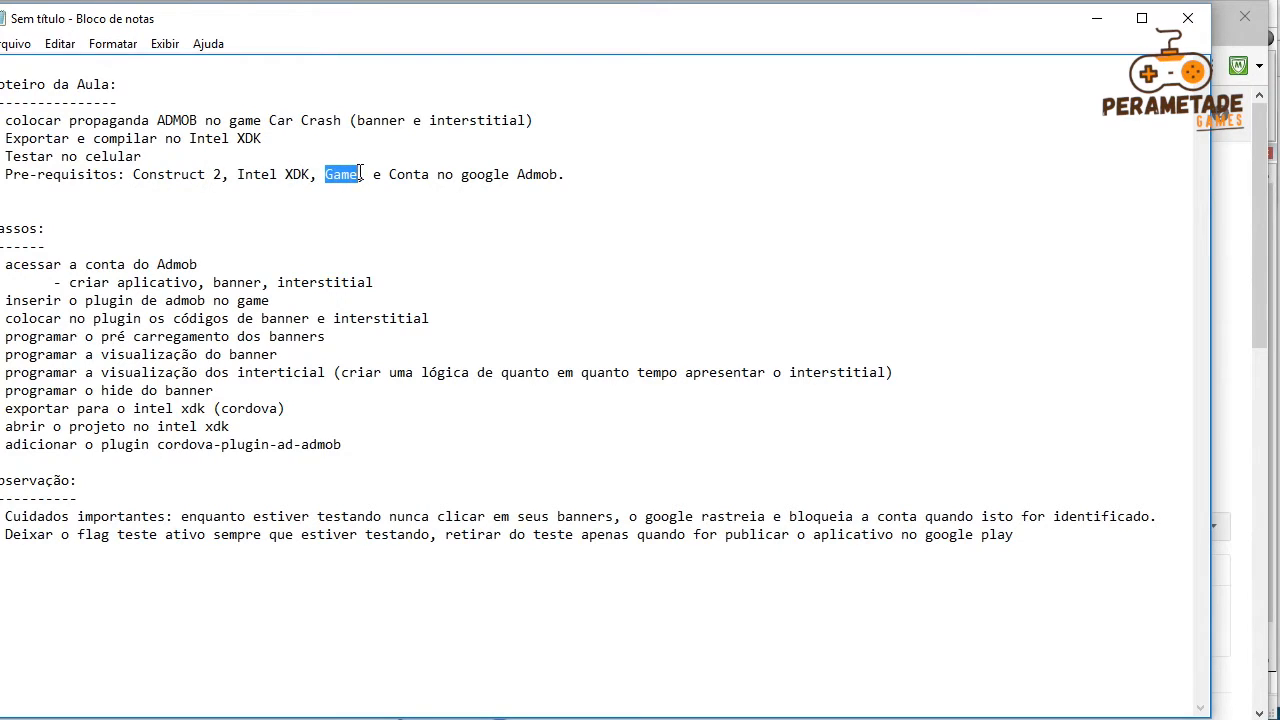
{"action": "left_click_drag", "start_coordinate": [391, 176], "coordinate": [568, 176]}
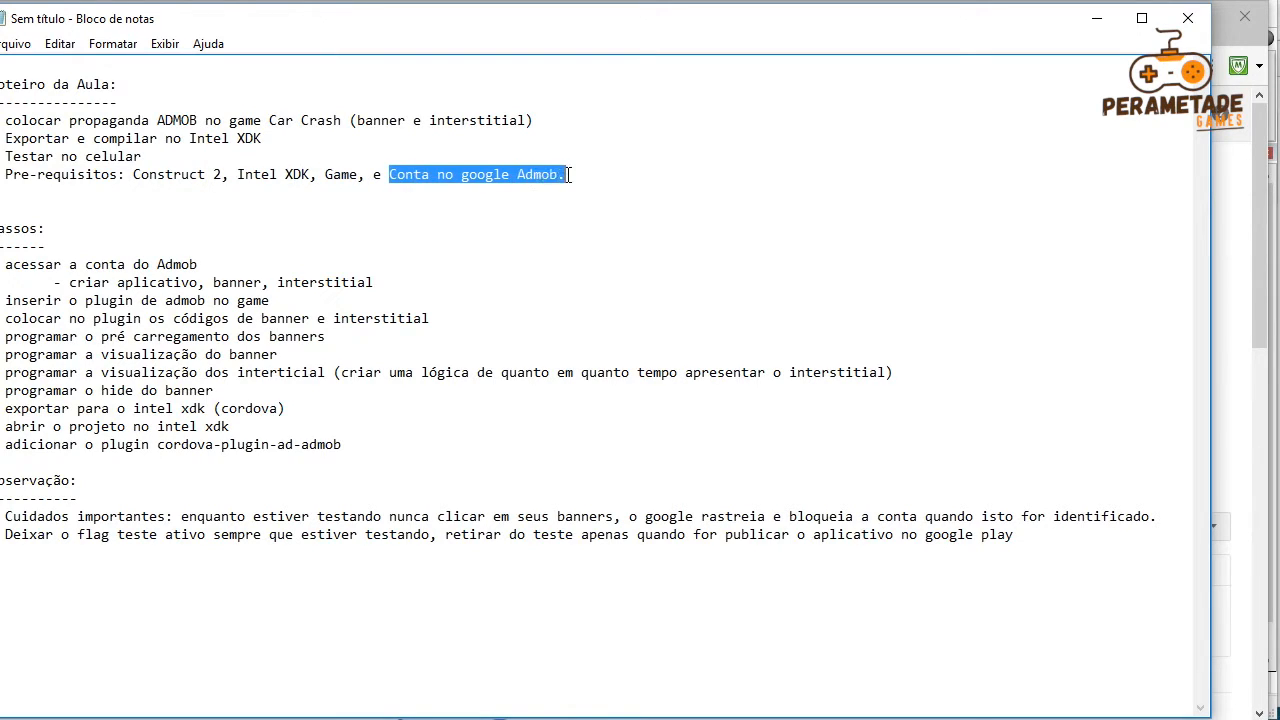
{"action": "left_click", "coordinate": [1096, 26]}
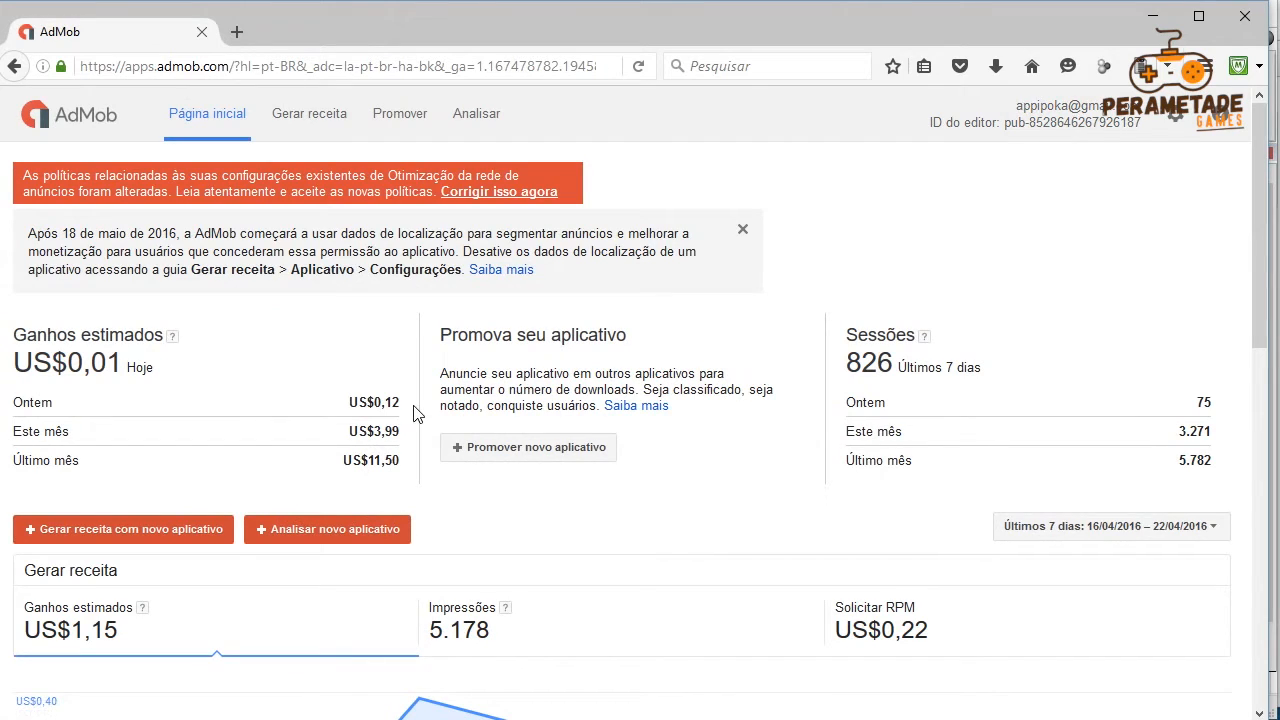
Step: Manually add a new AdMob app named CarCrashAula for the Android platform
{"action": "left_click", "coordinate": [311, 117]}
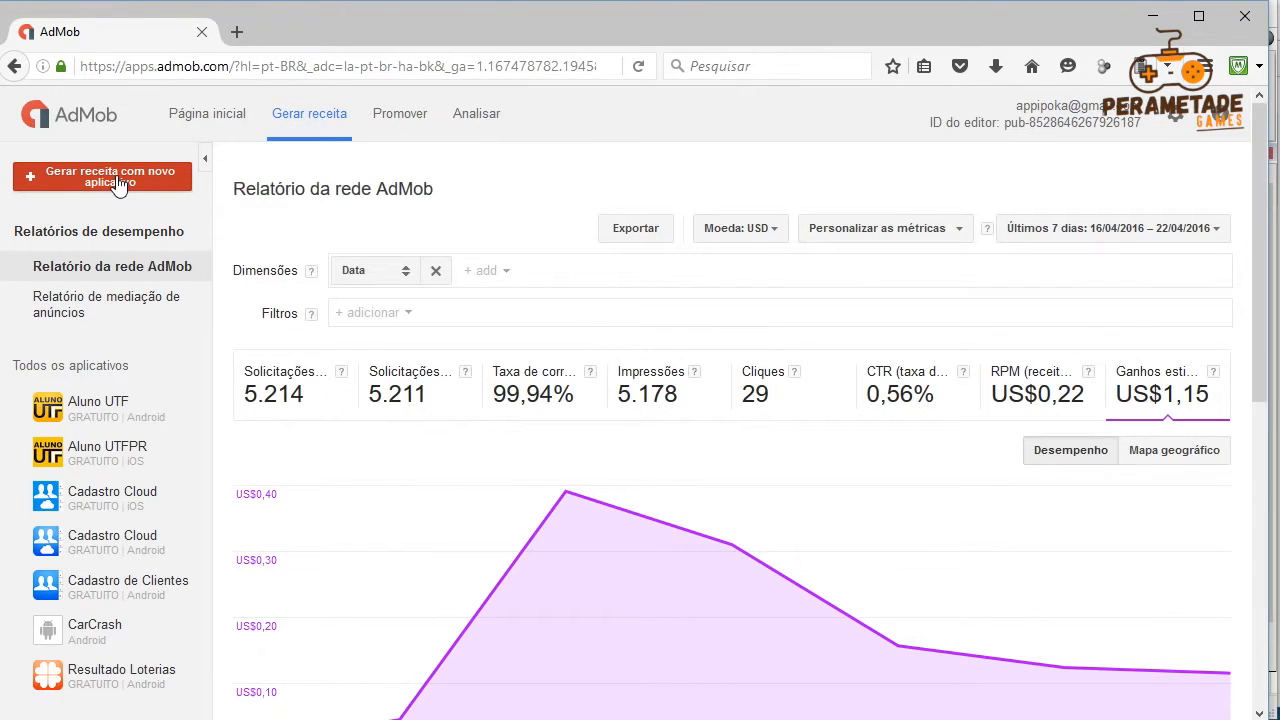
{"action": "left_click", "coordinate": [118, 184]}
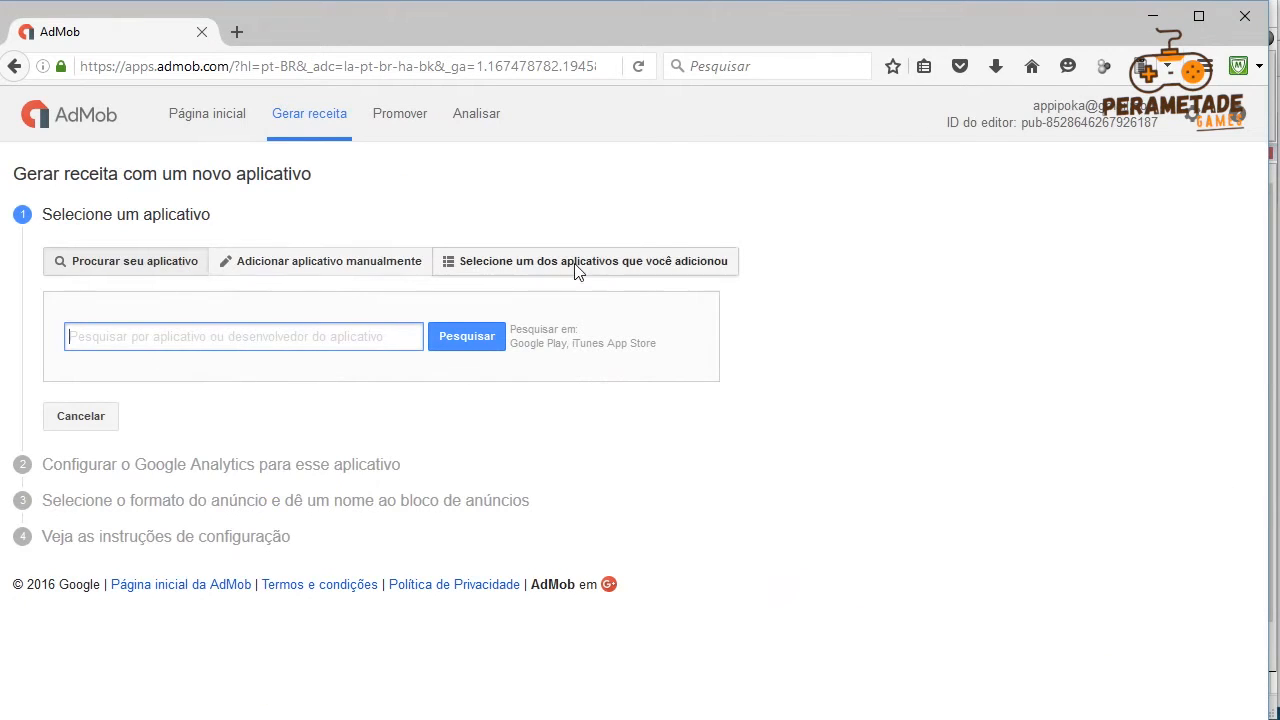
{"action": "left_click", "coordinate": [285, 272]}
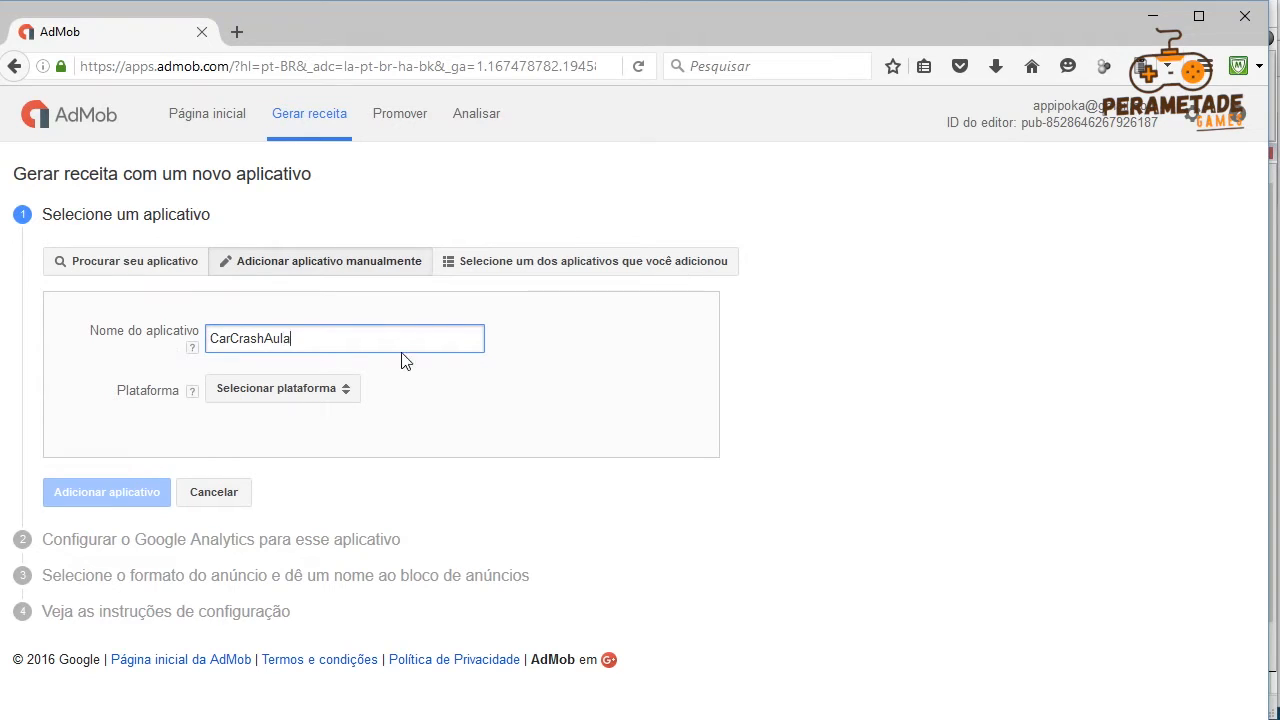
{"action": "left_click", "coordinate": [335, 392]}
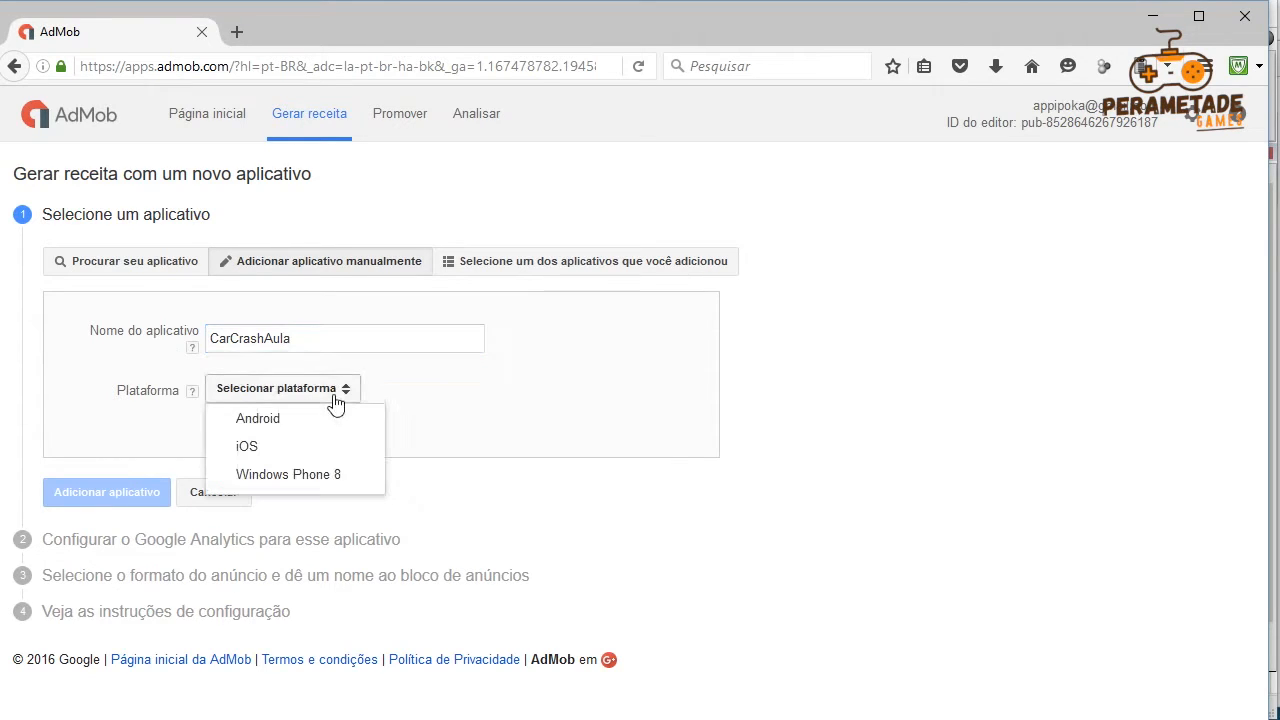
{"action": "left_click", "coordinate": [274, 425]}
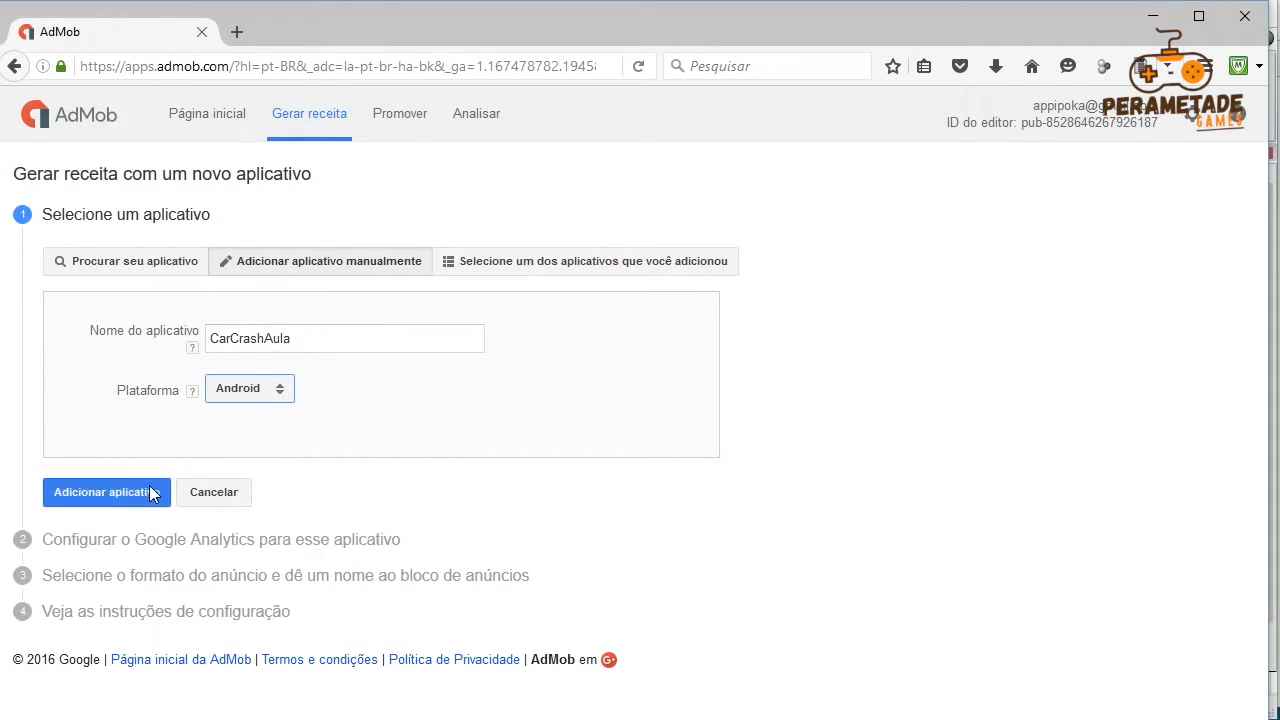
{"action": "left_click", "coordinate": [143, 495]}
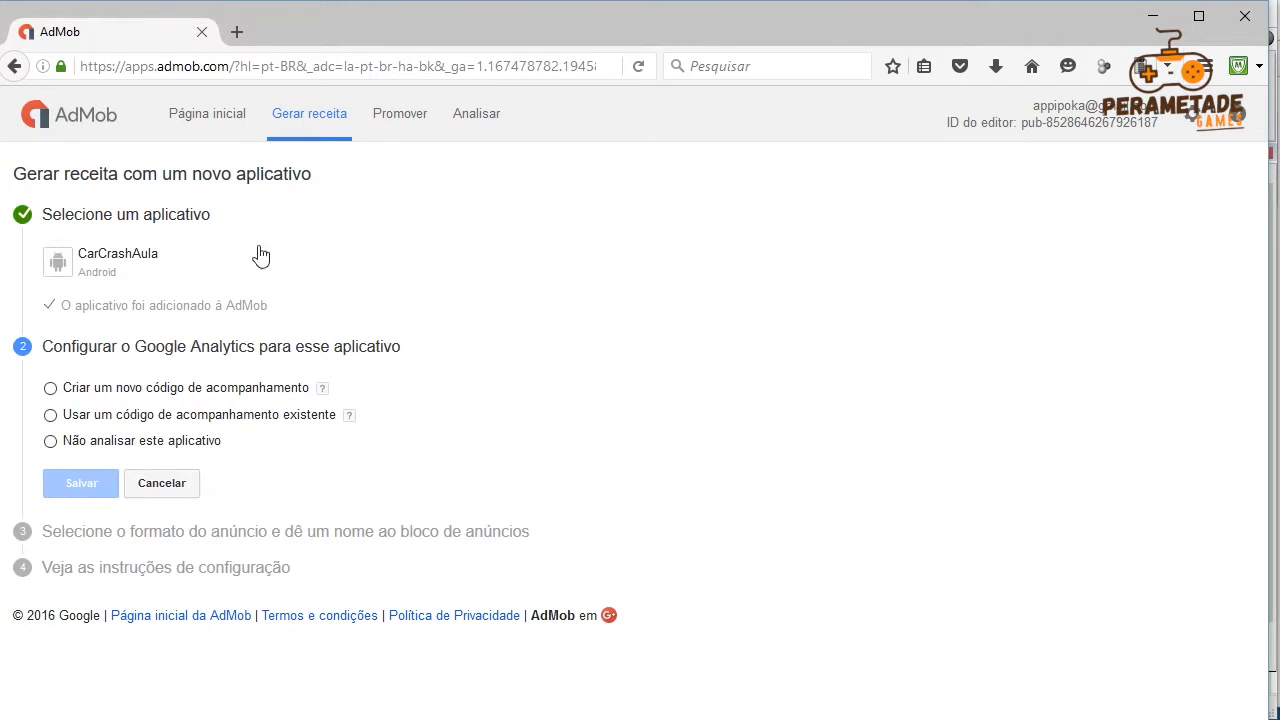
Step: Choose not to analyse the CarCrashAula app in the Google Analytics setup and save that choice
{"action": "left_click_drag", "start_coordinate": [44, 354], "coordinate": [458, 346]}
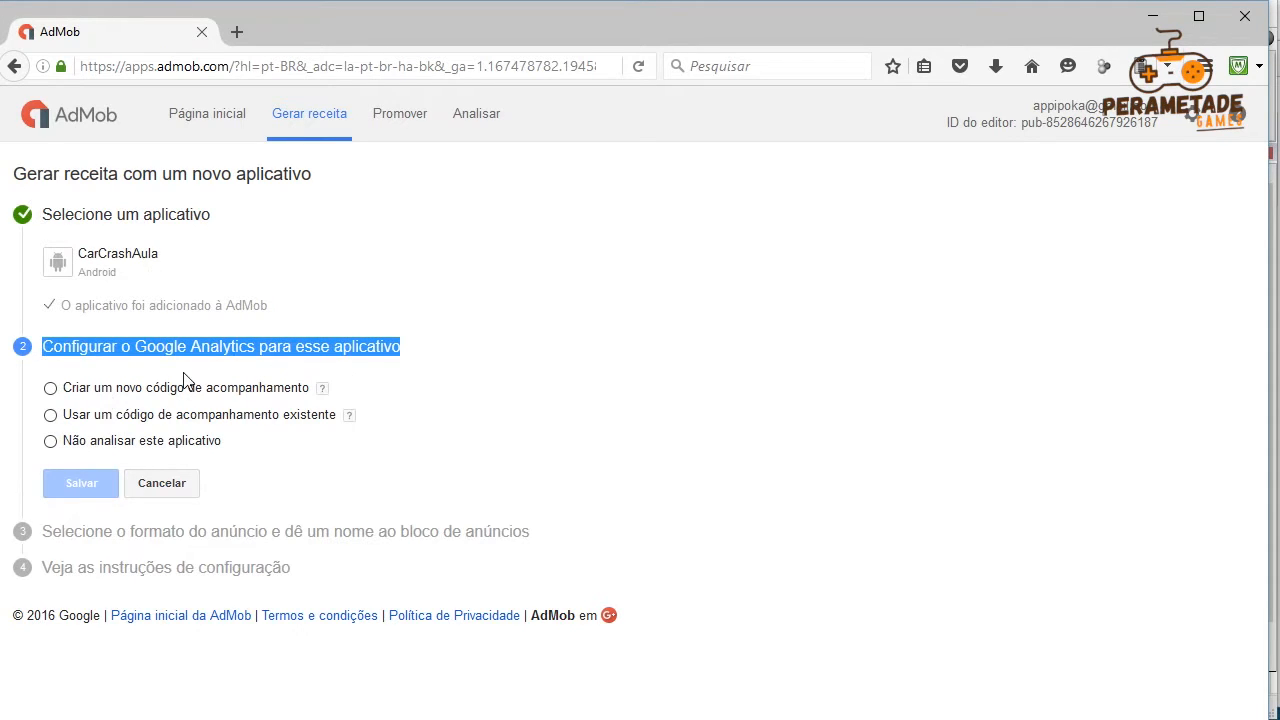
{"action": "left_click", "coordinate": [51, 442]}
{"action": "left_click", "coordinate": [75, 496]}
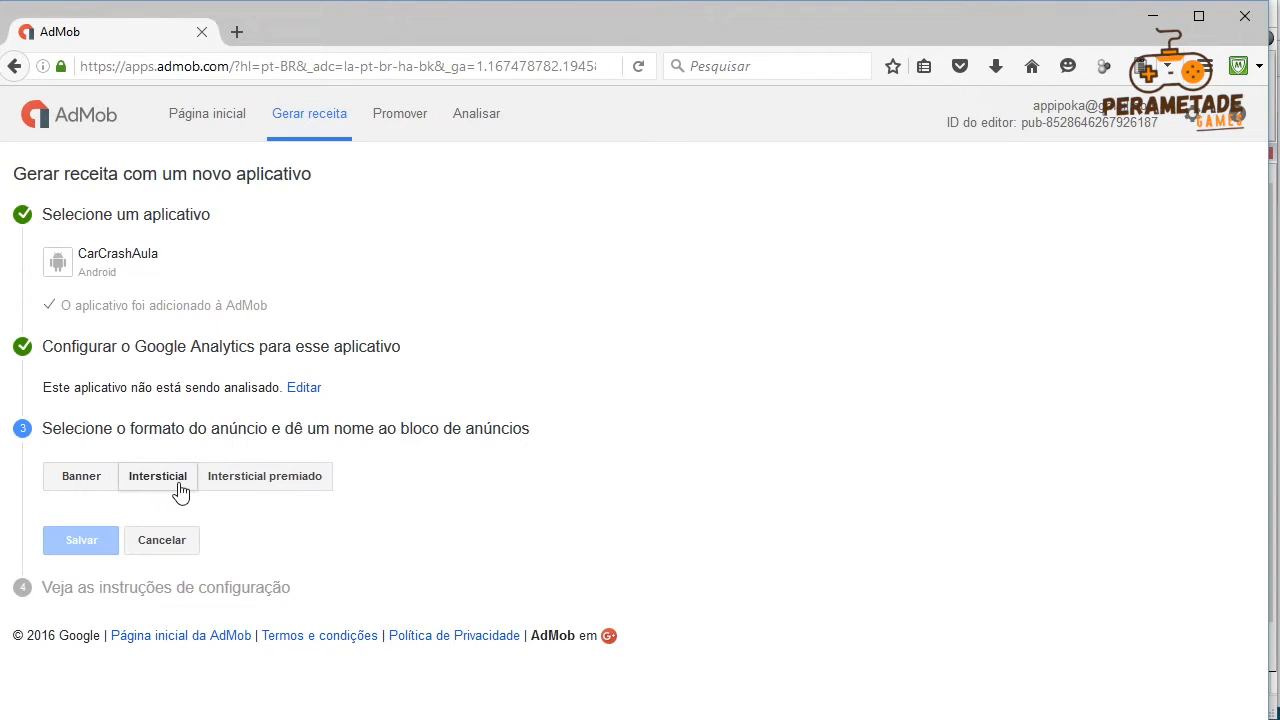
Step: Create a Banner ad unit named carcrash_banner with the default ad type, refresh and style settings
{"action": "left_click", "coordinate": [84, 487]}
{"action": "scroll", "coordinate": [349, 551], "scroll_direction": "down", "scroll_amount": 4}
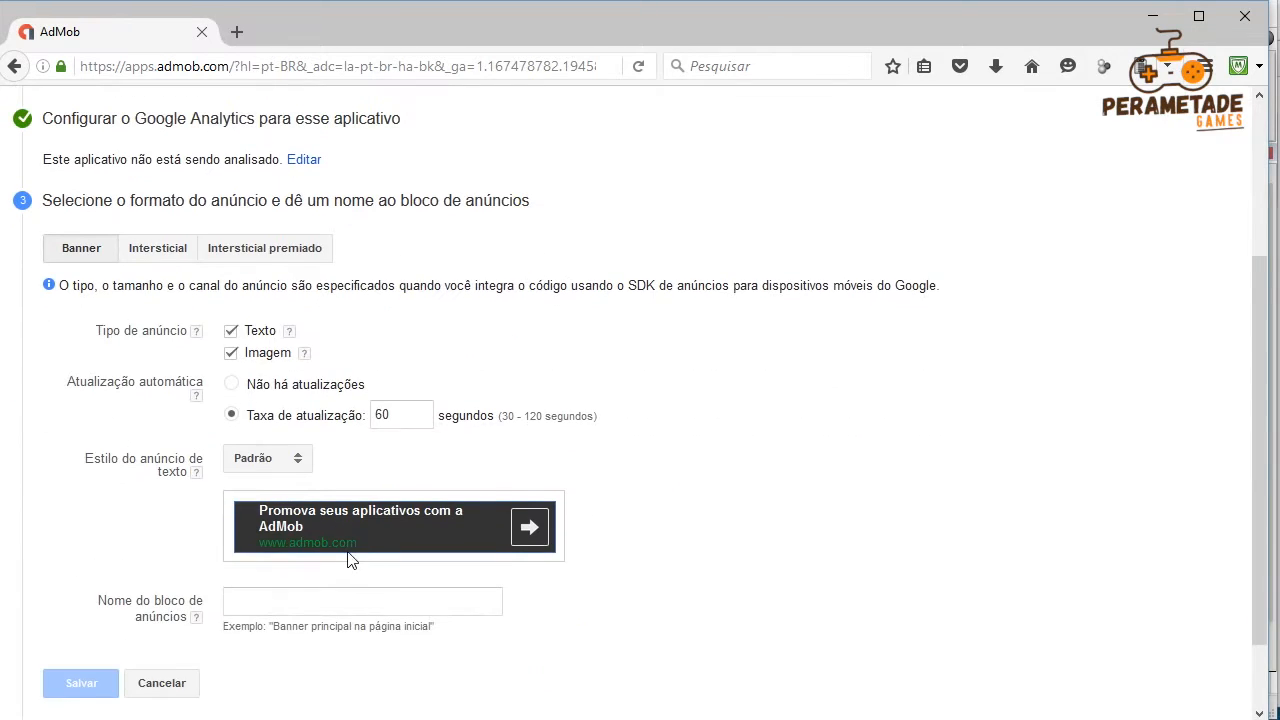
{"action": "left_click", "coordinate": [248, 599]}
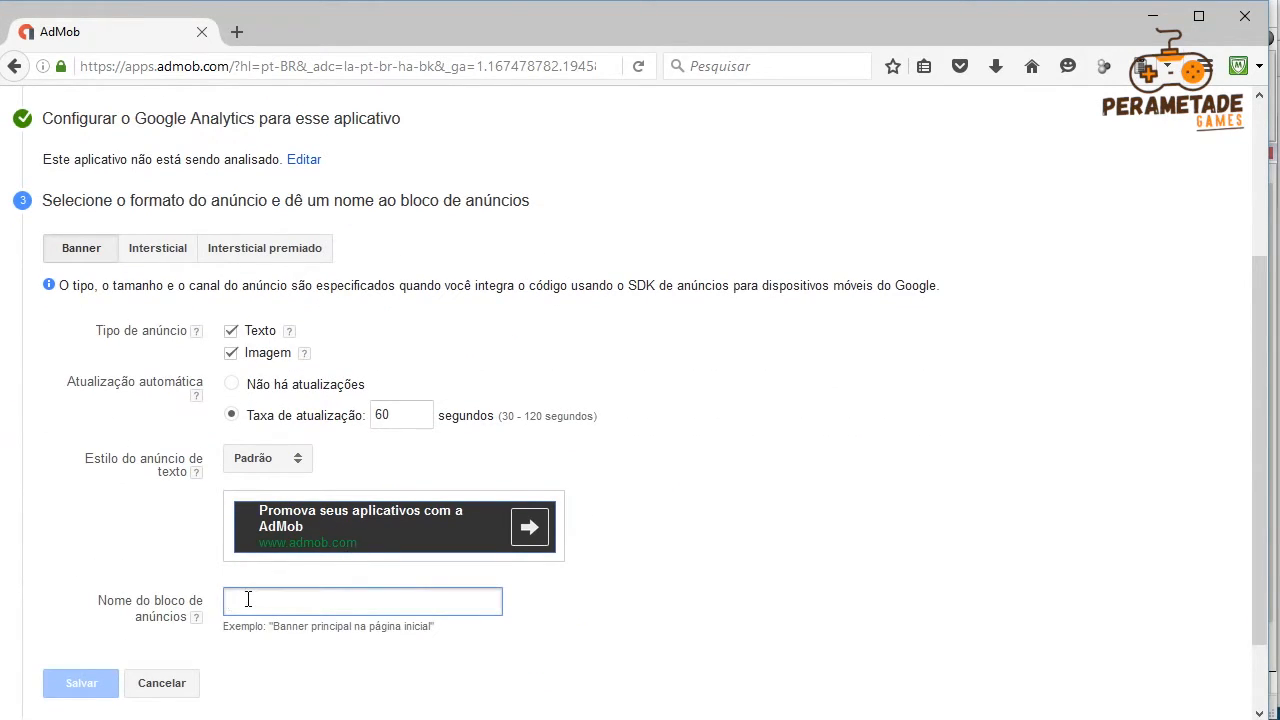
{"action": "type", "text": "carcrash_banner"}
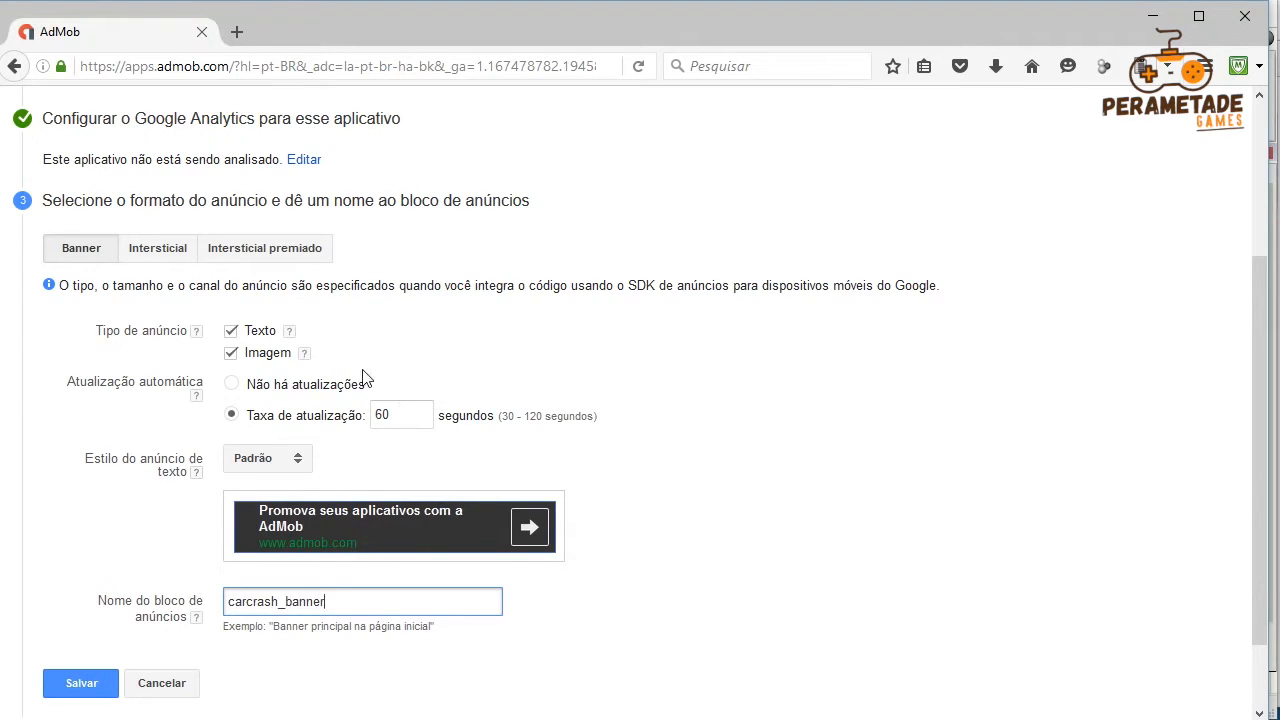
{"action": "left_click", "coordinate": [80, 682]}
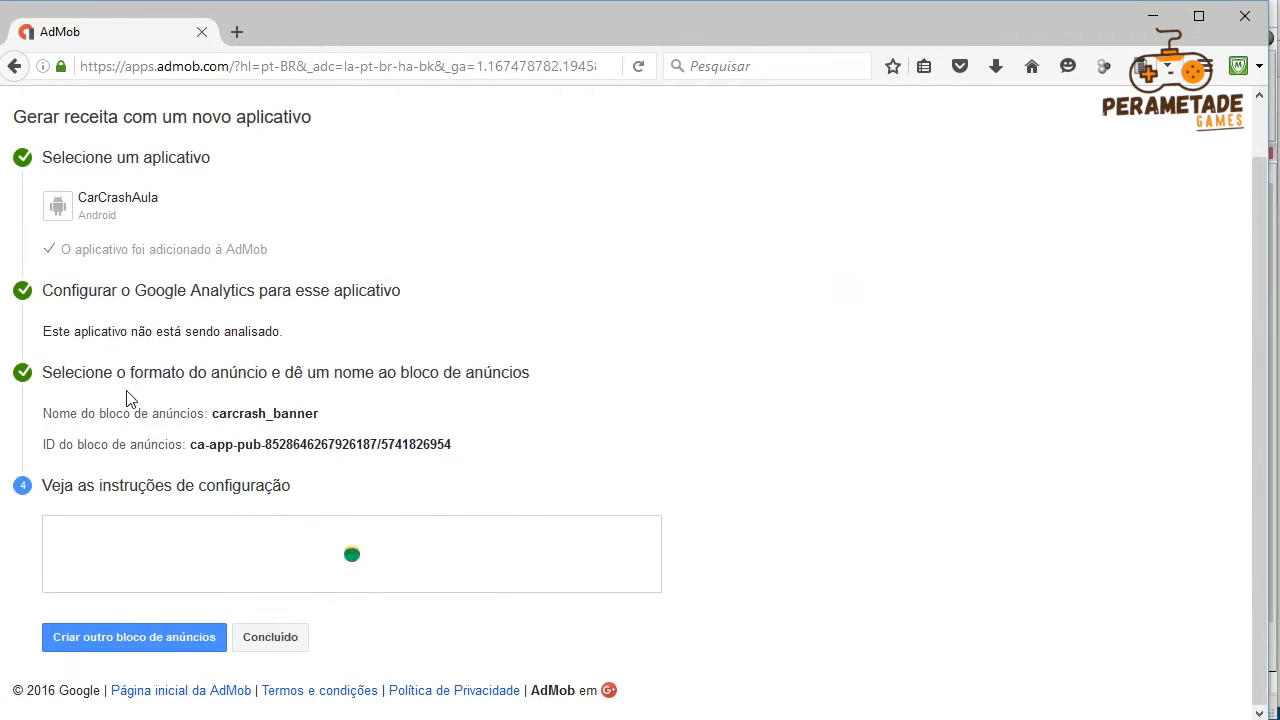
Step: Create another ad unit for CarCrashAula in Interstitial format, named carcrash_aula_intersticial, and finish the ad unit setup
{"action": "scroll", "coordinate": [202, 477], "scroll_direction": "down", "scroll_amount": 2}
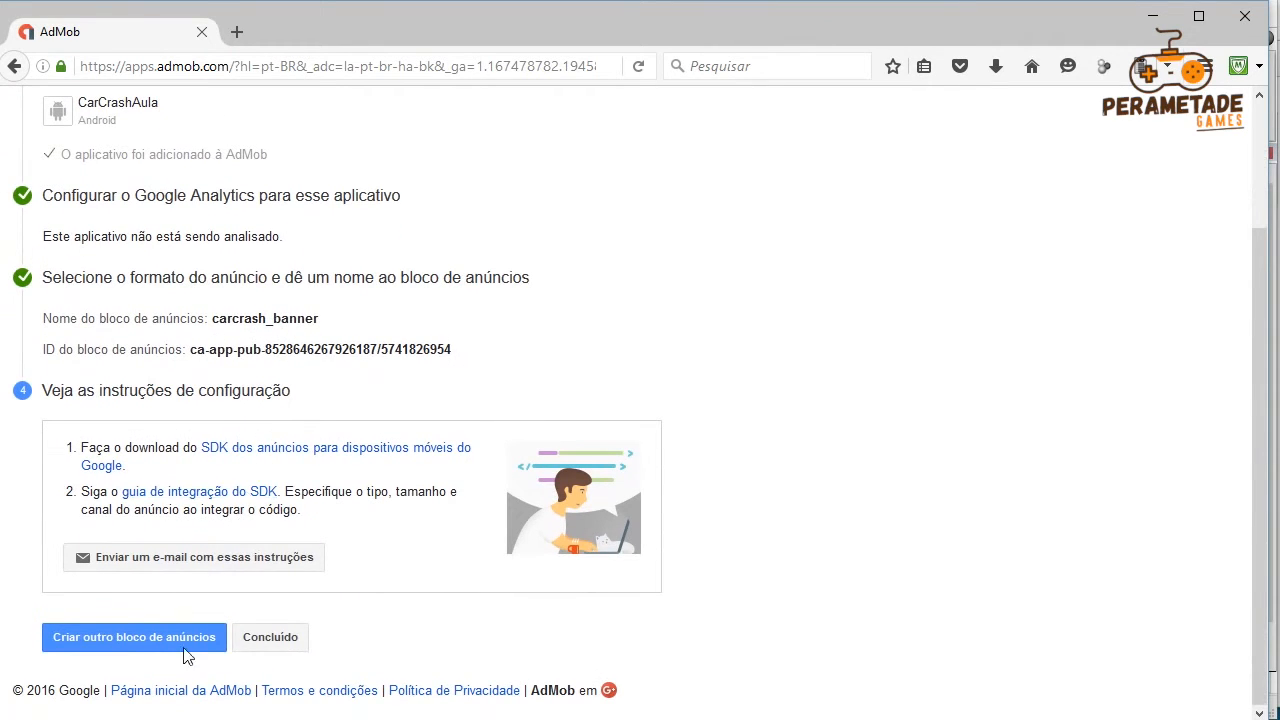
{"action": "left_click", "coordinate": [131, 645]}
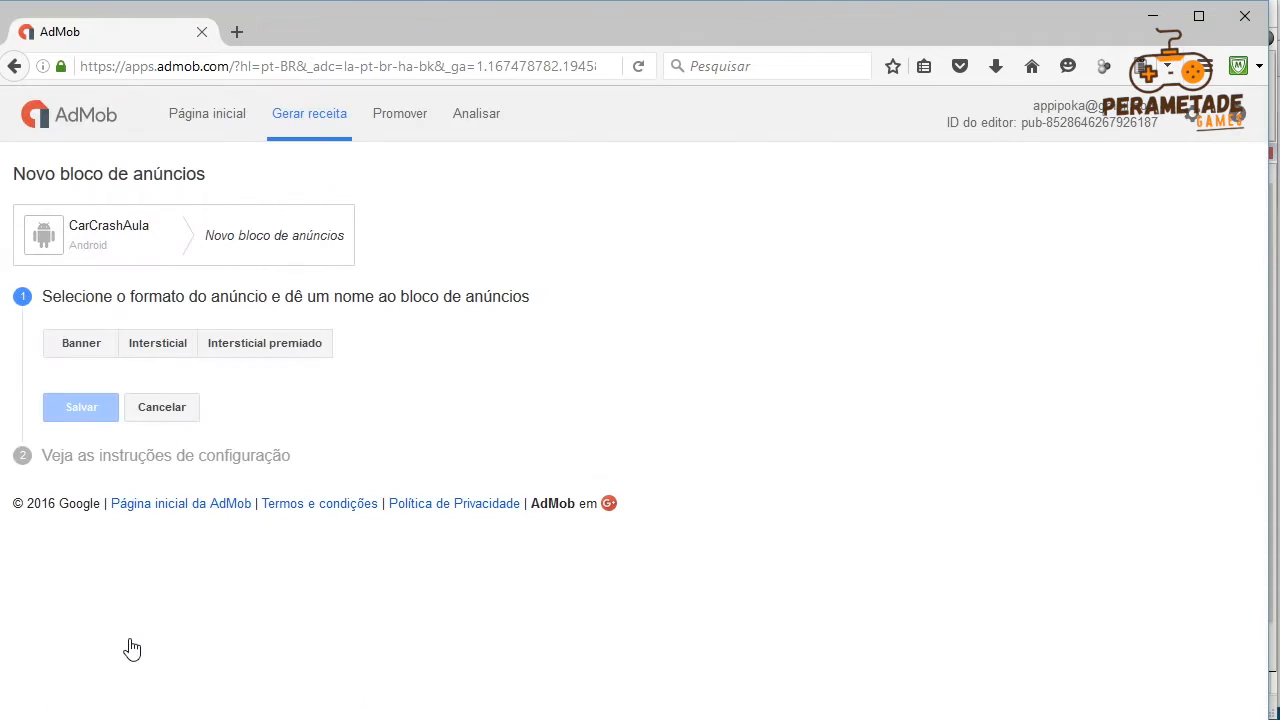
{"action": "left_click", "coordinate": [157, 358]}
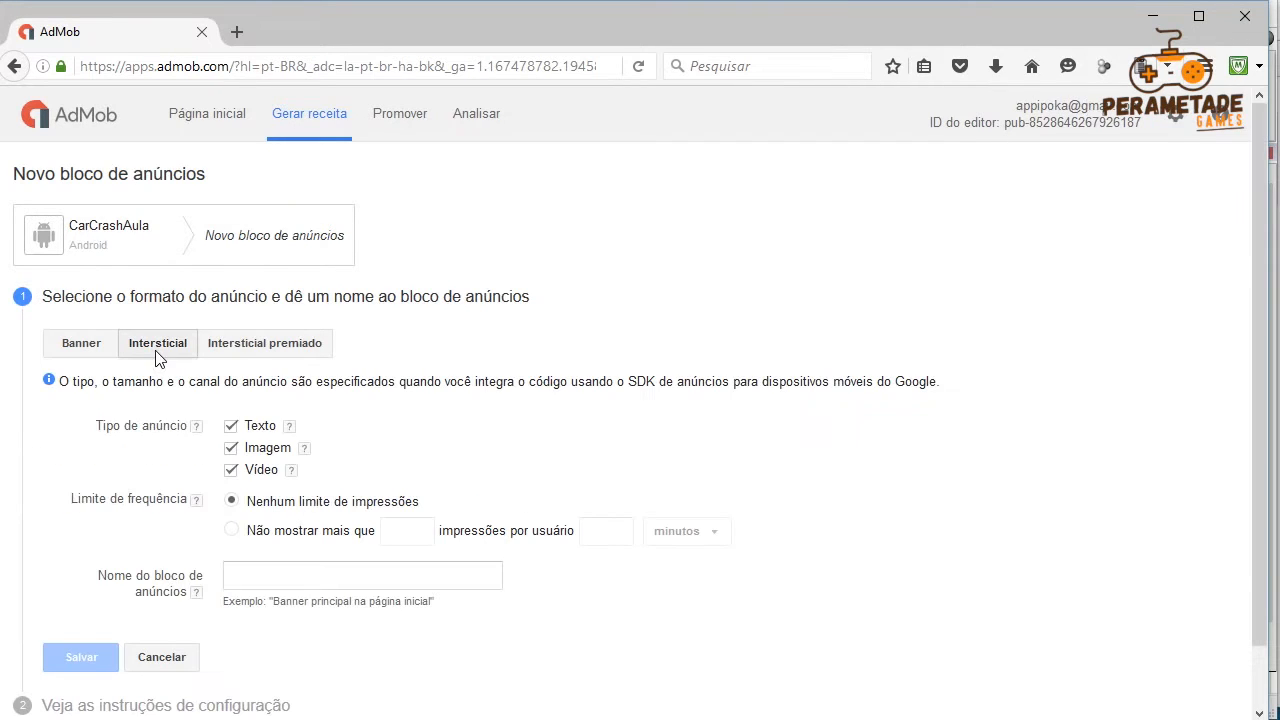
{"action": "left_click", "coordinate": [251, 577]}
{"action": "type", "text": "carcrash_aula_intersticial"}
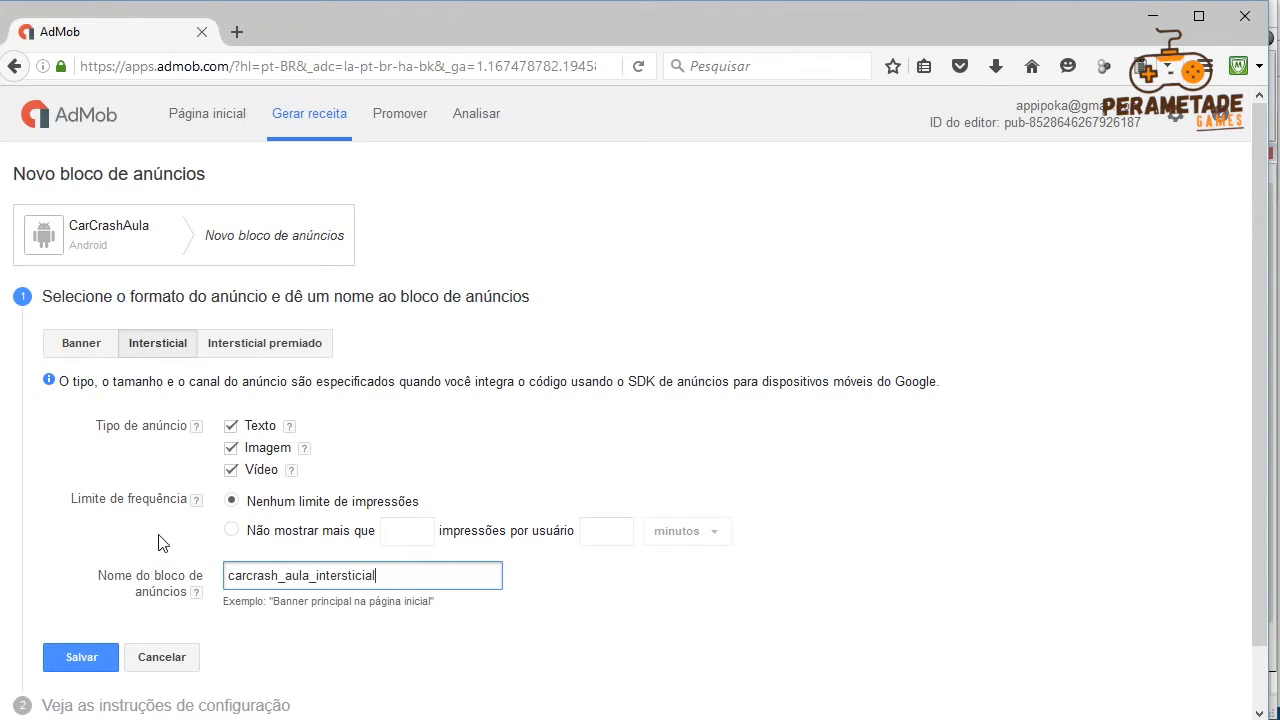
{"action": "left_click", "coordinate": [100, 662]}
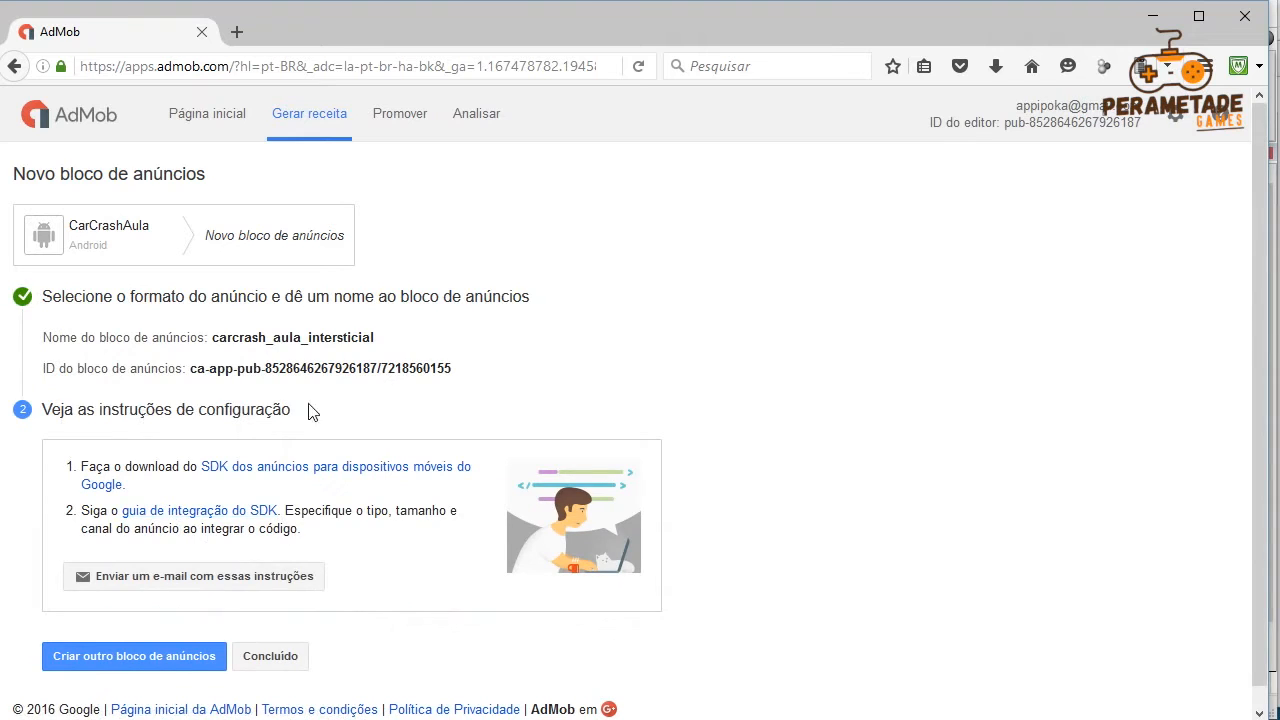
{"action": "scroll", "coordinate": [162, 541], "scroll_direction": "down", "scroll_amount": 1}
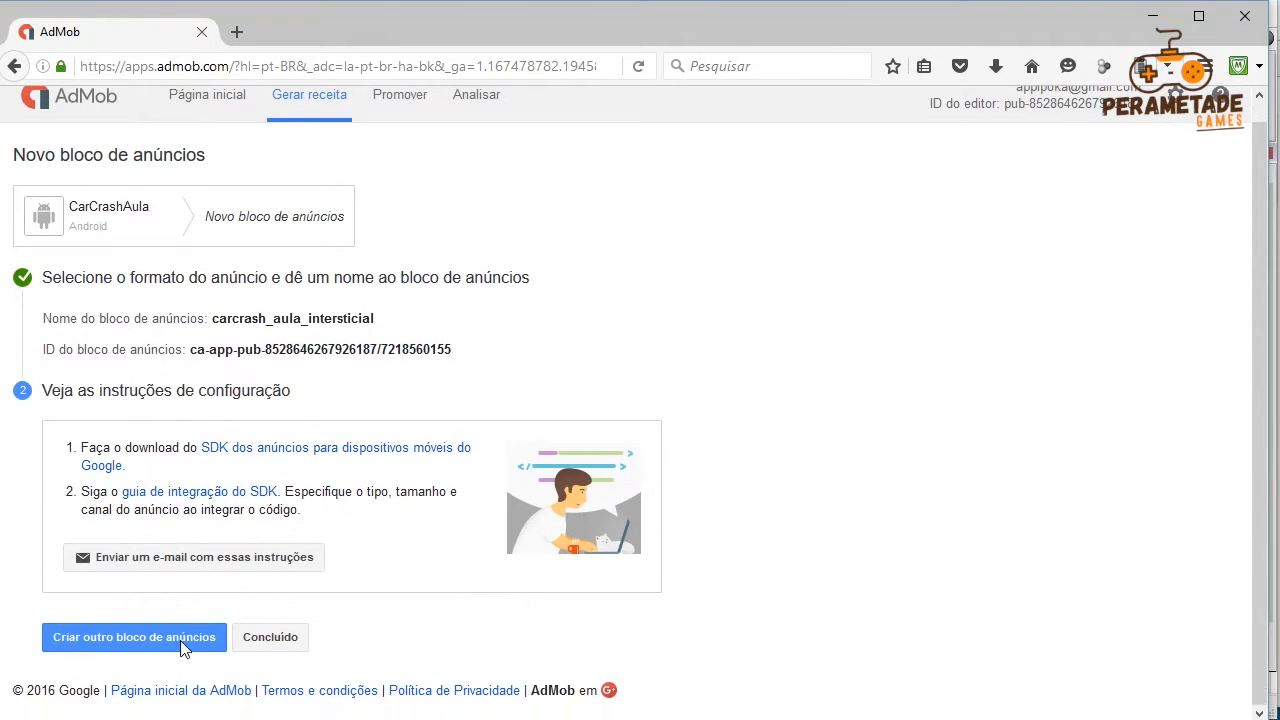
{"action": "left_click", "coordinate": [291, 639]}
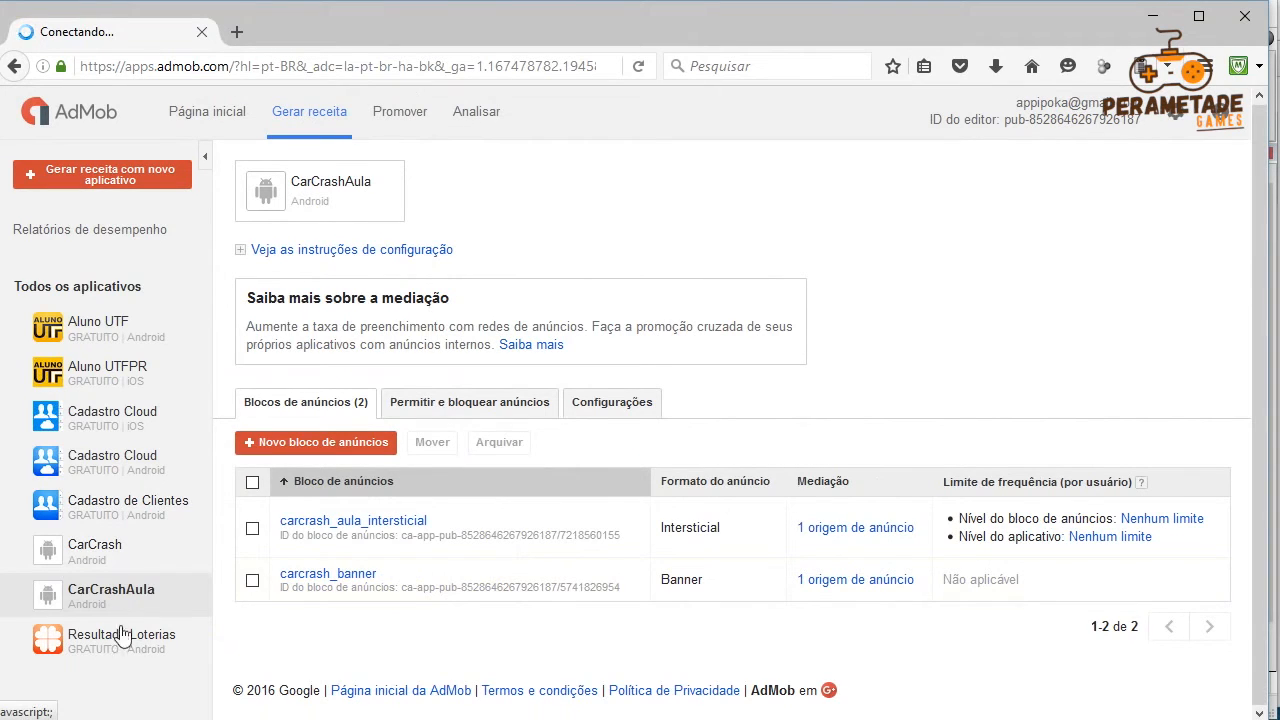
Step: Examine the ad units of the existing CarCrash app and the interstitial ad unit ID of CarCrashAula
{"action": "left_click", "coordinate": [118, 555]}
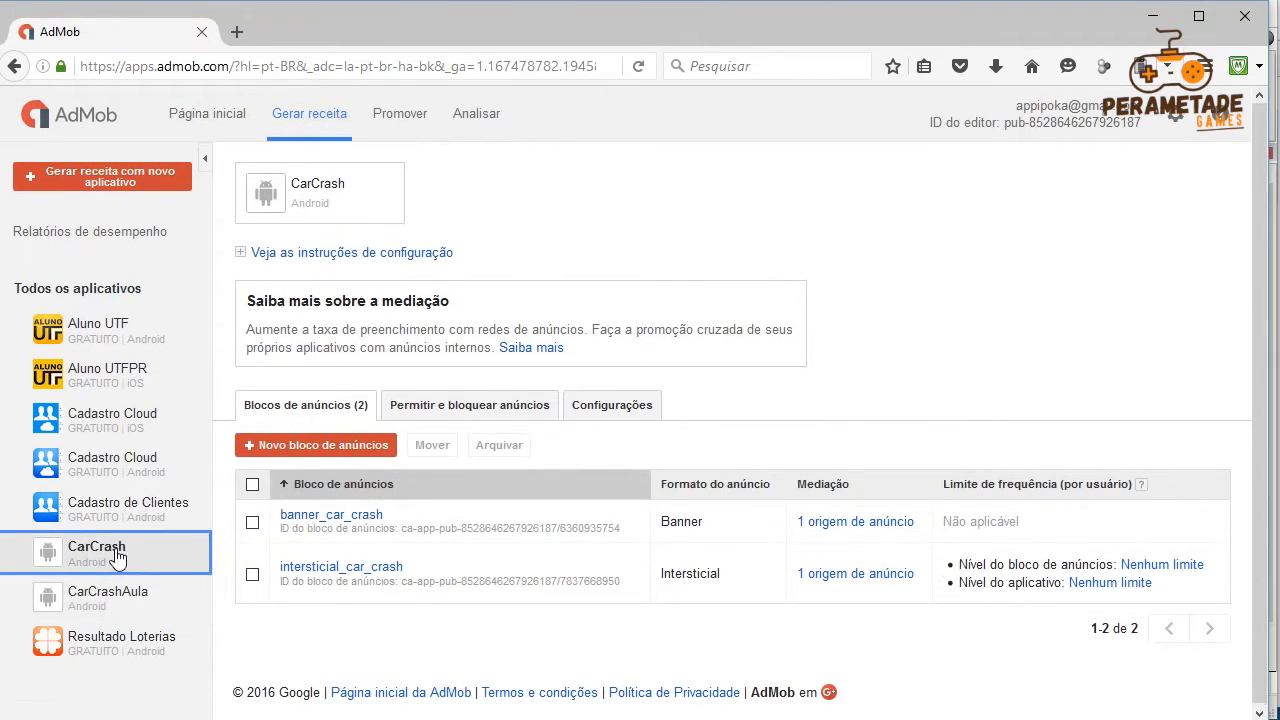
{"action": "left_click", "coordinate": [104, 600]}
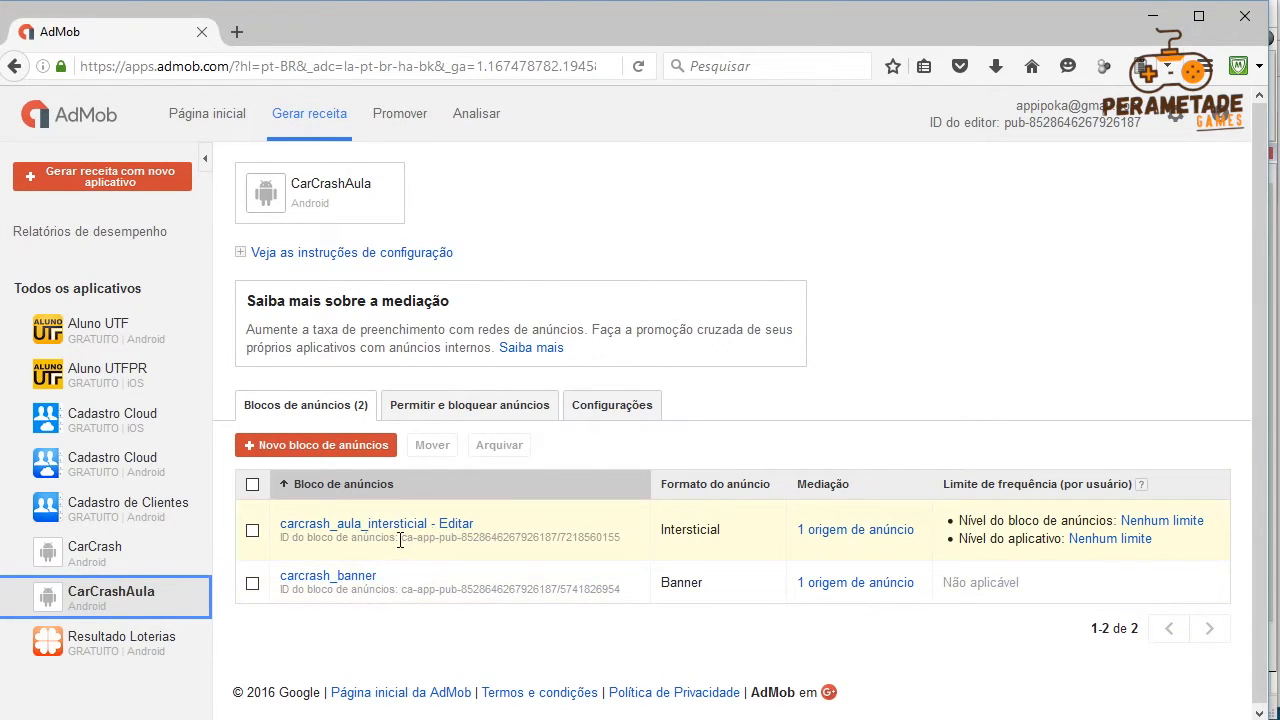
{"action": "left_click_drag", "start_coordinate": [402, 538], "coordinate": [628, 538]}
{"action": "left_click", "coordinate": [628, 538]}
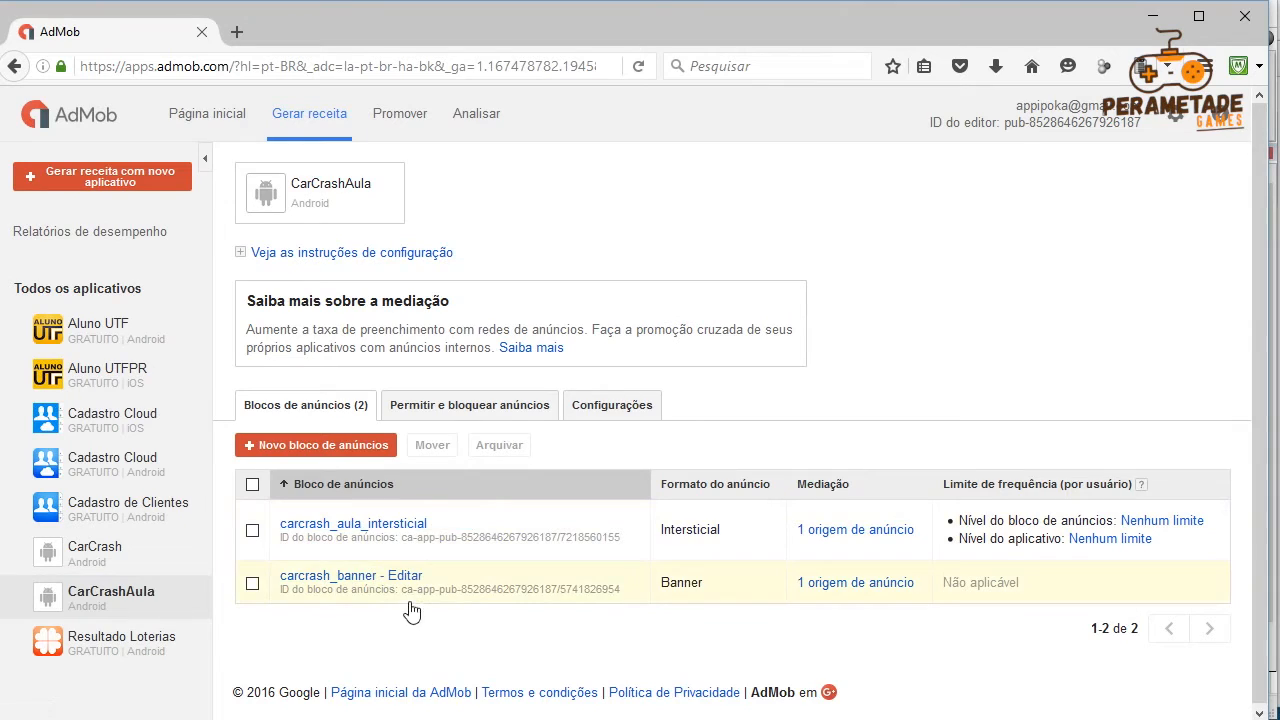
Step: Copy the carcrash_banner ad unit ID, switch to Construct 2 and paste it as the AdmobAds object's Banner ID (Android)
{"action": "left_click_drag", "start_coordinate": [403, 591], "coordinate": [620, 594]}
{"action": "left_click", "coordinate": [620, 594]}
{"action": "left_click_drag", "start_coordinate": [401, 591], "coordinate": [620, 591]}
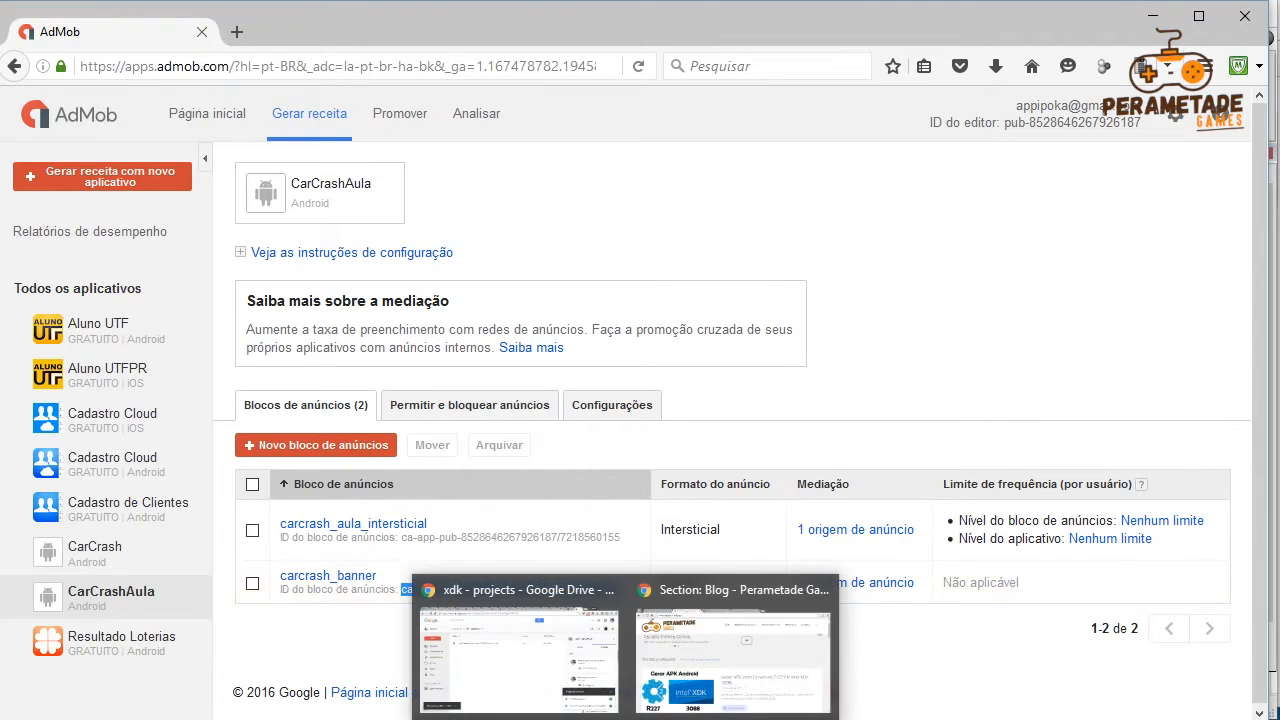
{"action": "mouse_move", "coordinate": [509, 718]}
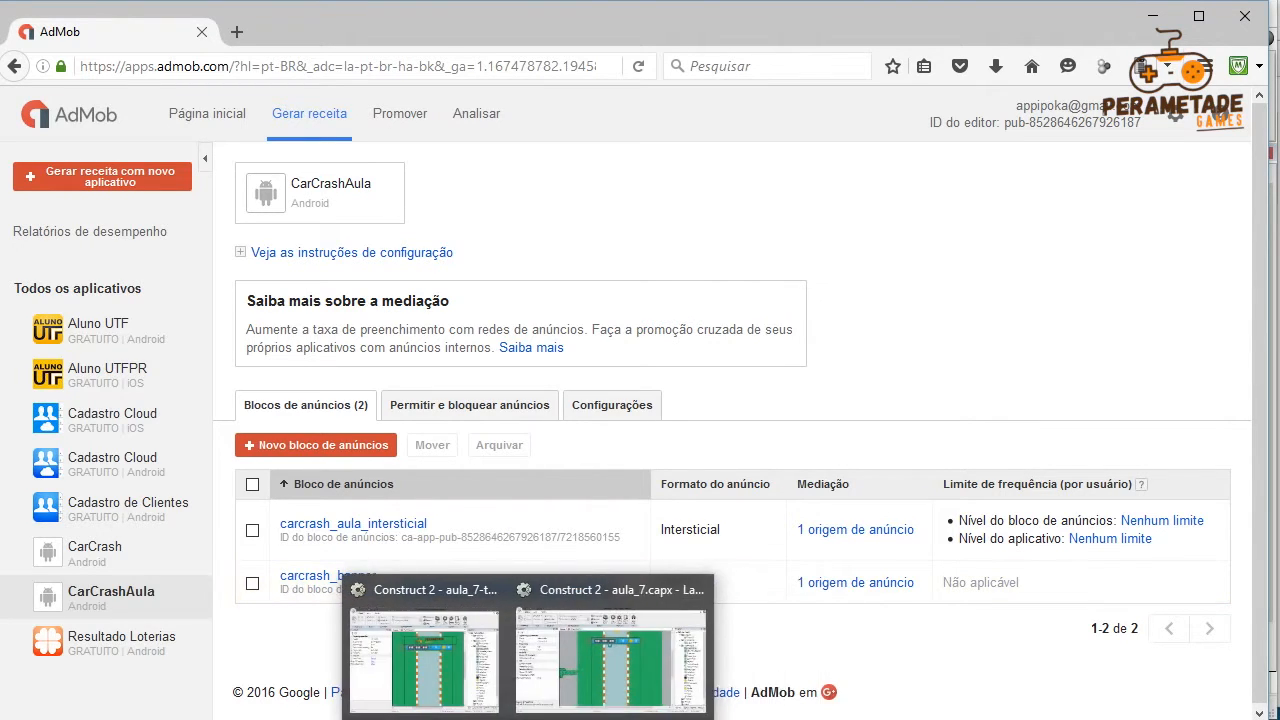
{"action": "left_click", "coordinate": [576, 692]}
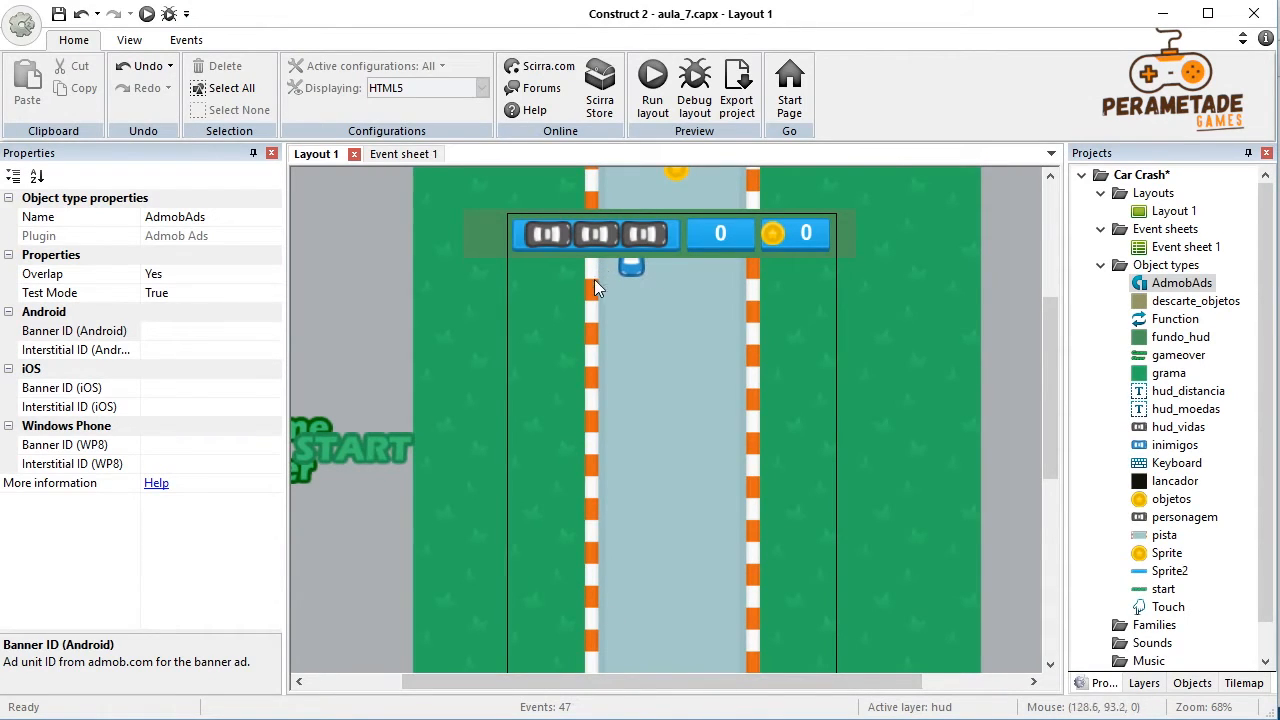
{"action": "left_click", "coordinate": [1168, 285]}
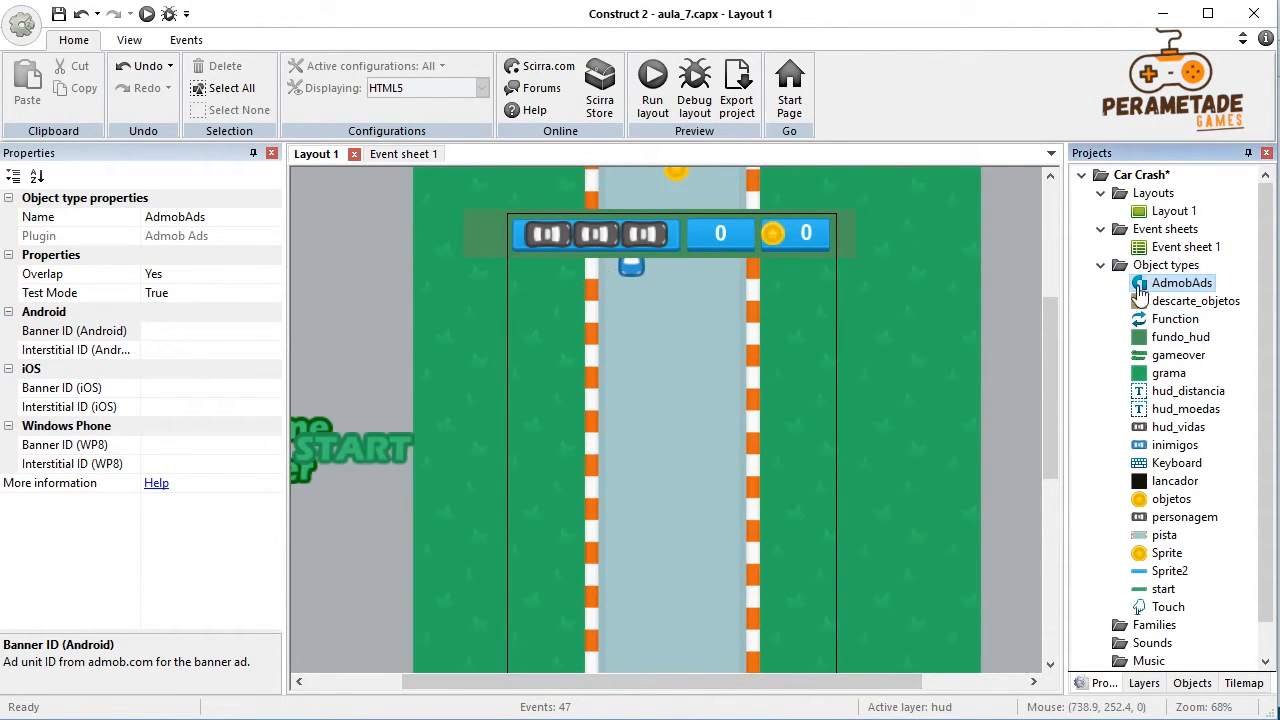
{"action": "left_click", "coordinate": [183, 334]}
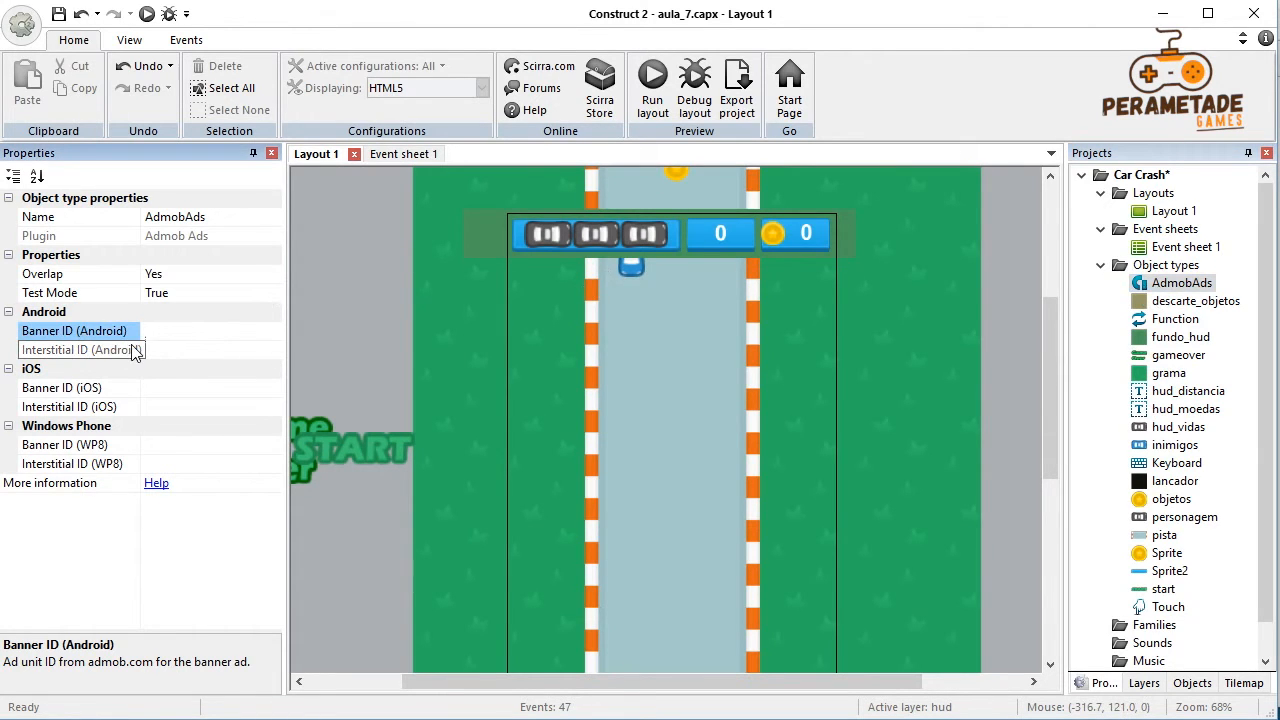
{"action": "key", "text": "ctrl+v"}
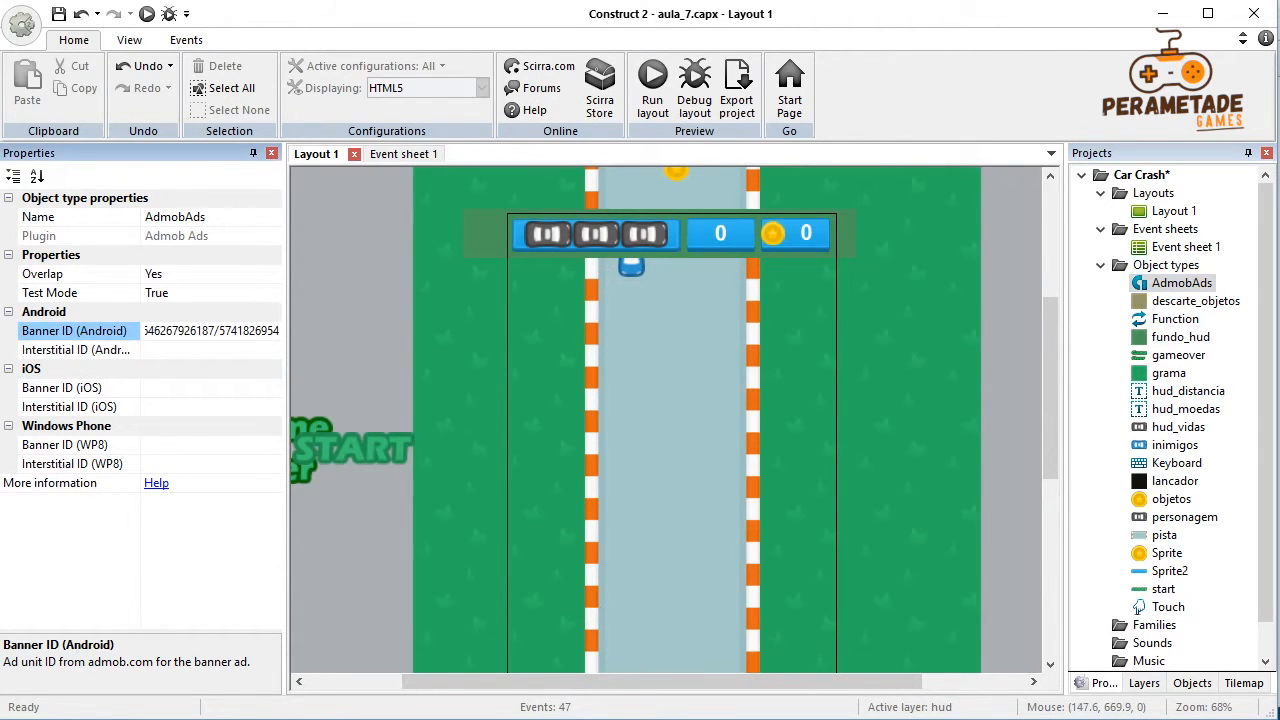
Step: Copy the carcrash_aula_intersticial ad unit ID from AdMob, switch to Construct 2 and paste it as AdmobAds' Interstitial ID (Android)
{"action": "key", "text": "alt+Tab"}
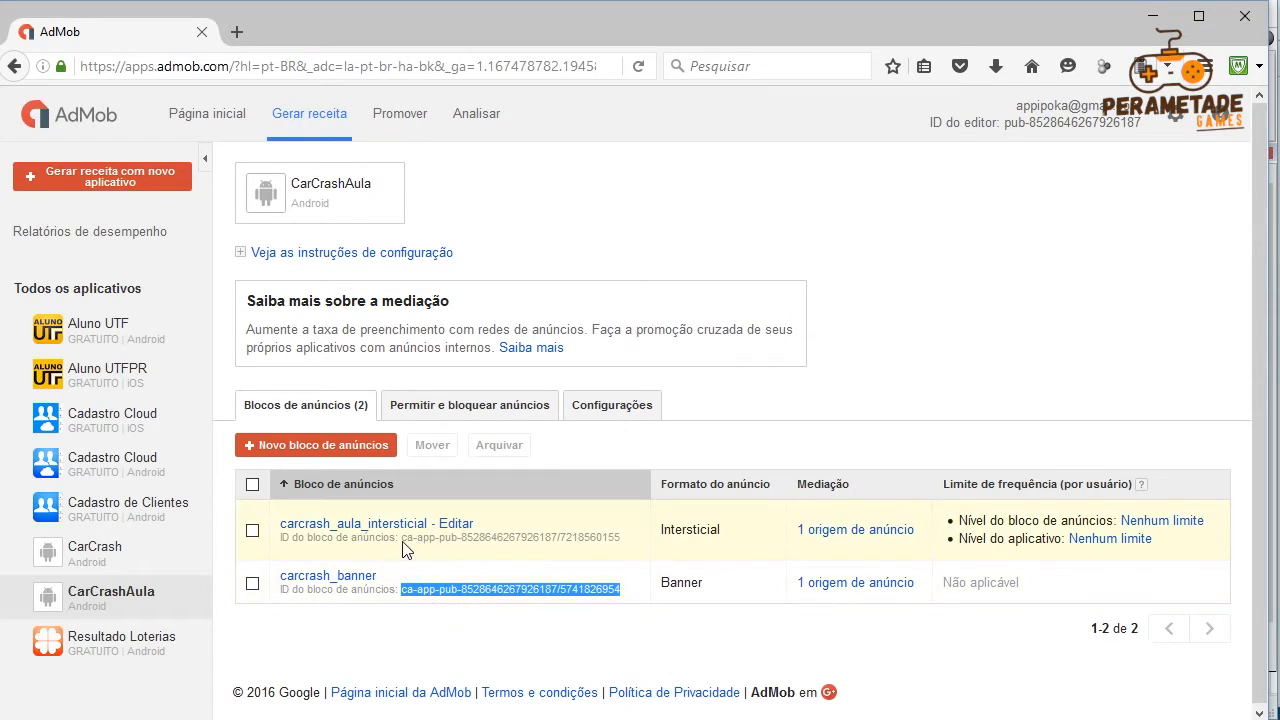
{"action": "left_click_drag", "start_coordinate": [401, 539], "coordinate": [622, 538]}
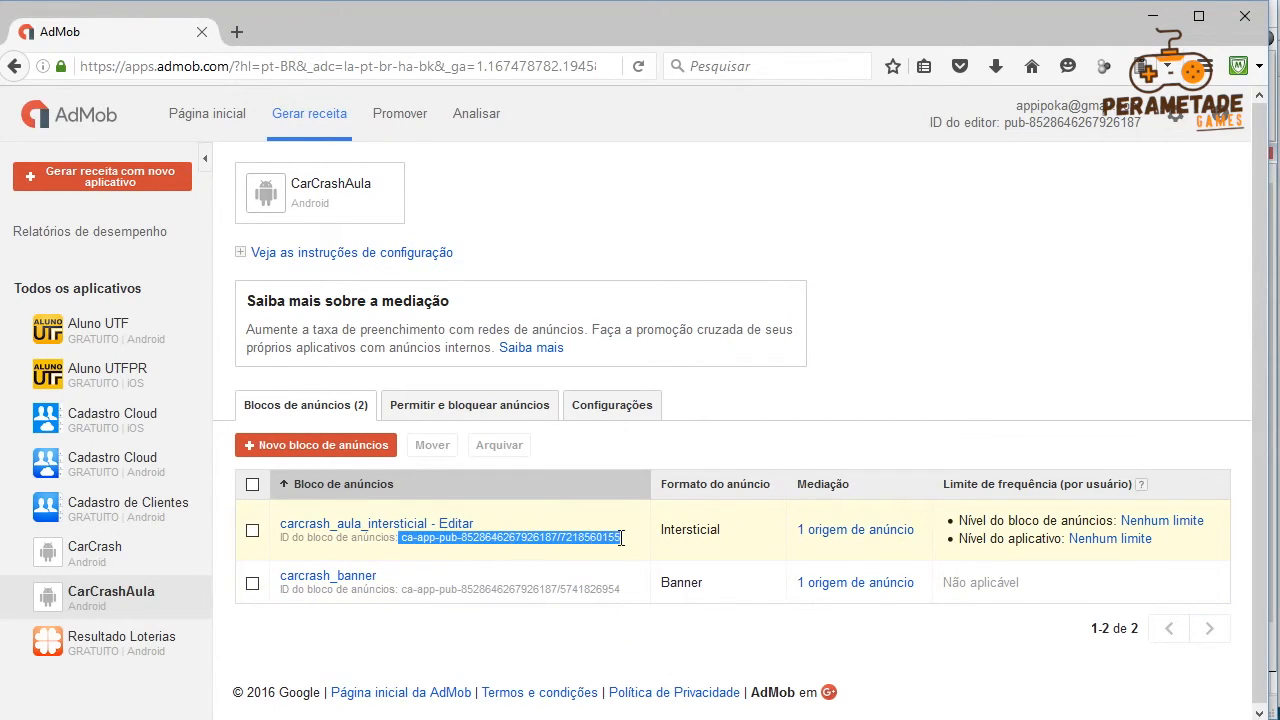
{"action": "left_click", "coordinate": [622, 538]}
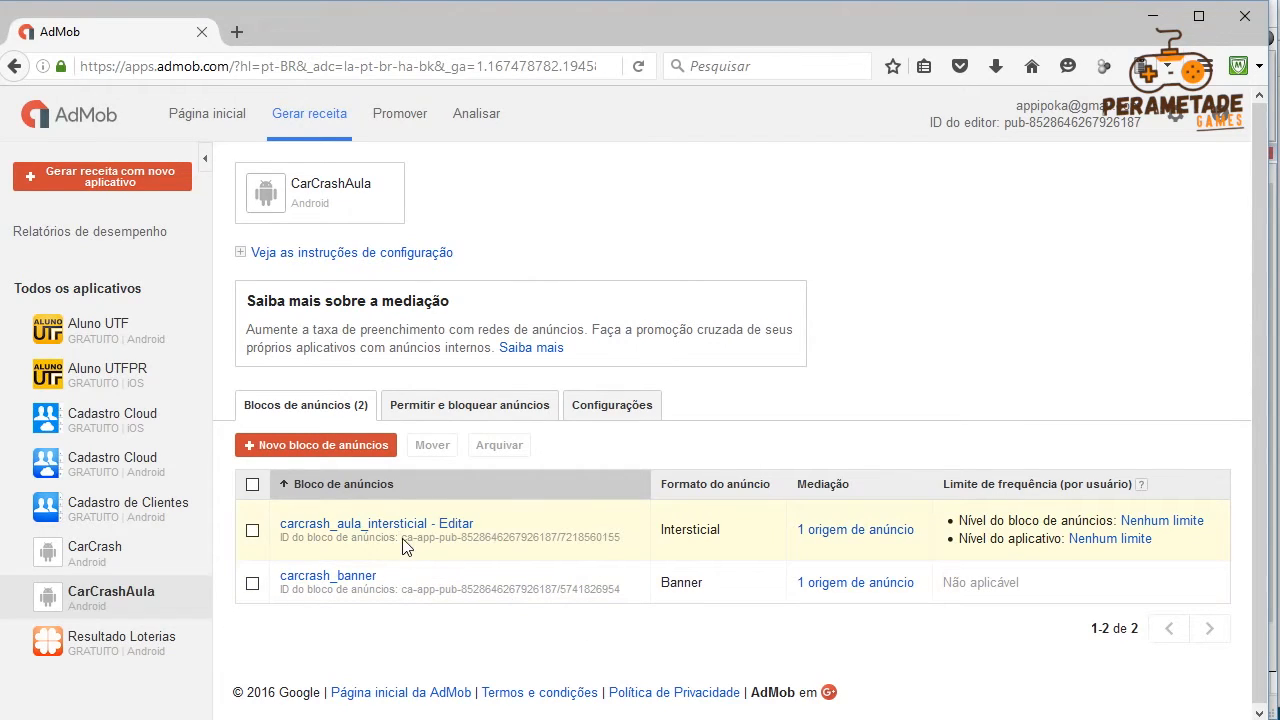
{"action": "left_click_drag", "start_coordinate": [403, 539], "coordinate": [624, 541]}
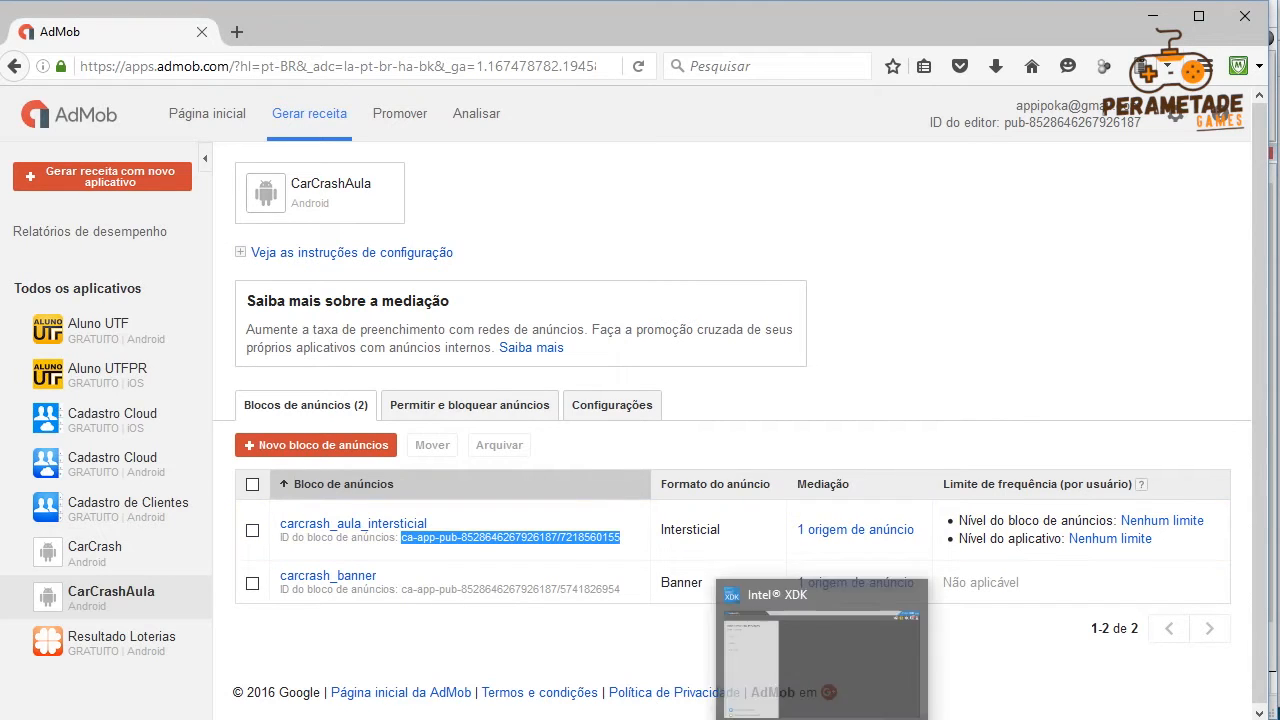
{"action": "left_click", "coordinate": [528, 718]}
{"action": "left_click", "coordinate": [613, 680]}
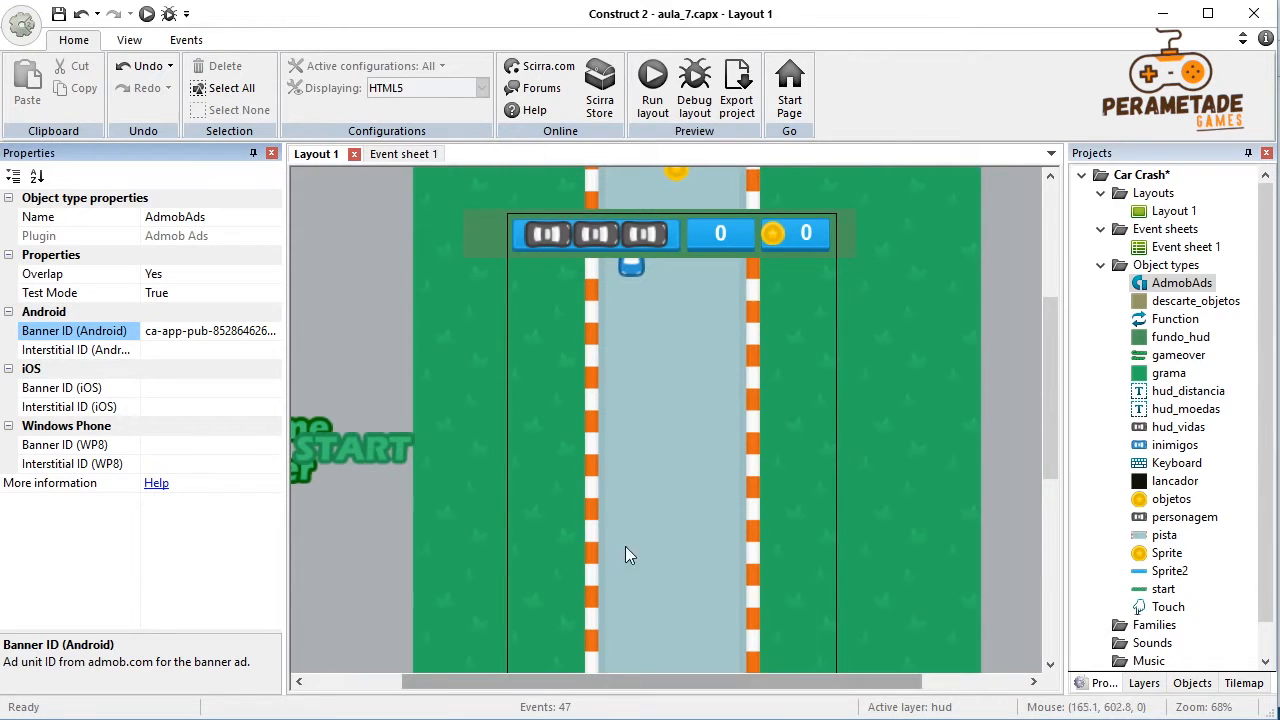
{"action": "left_click", "coordinate": [200, 354]}
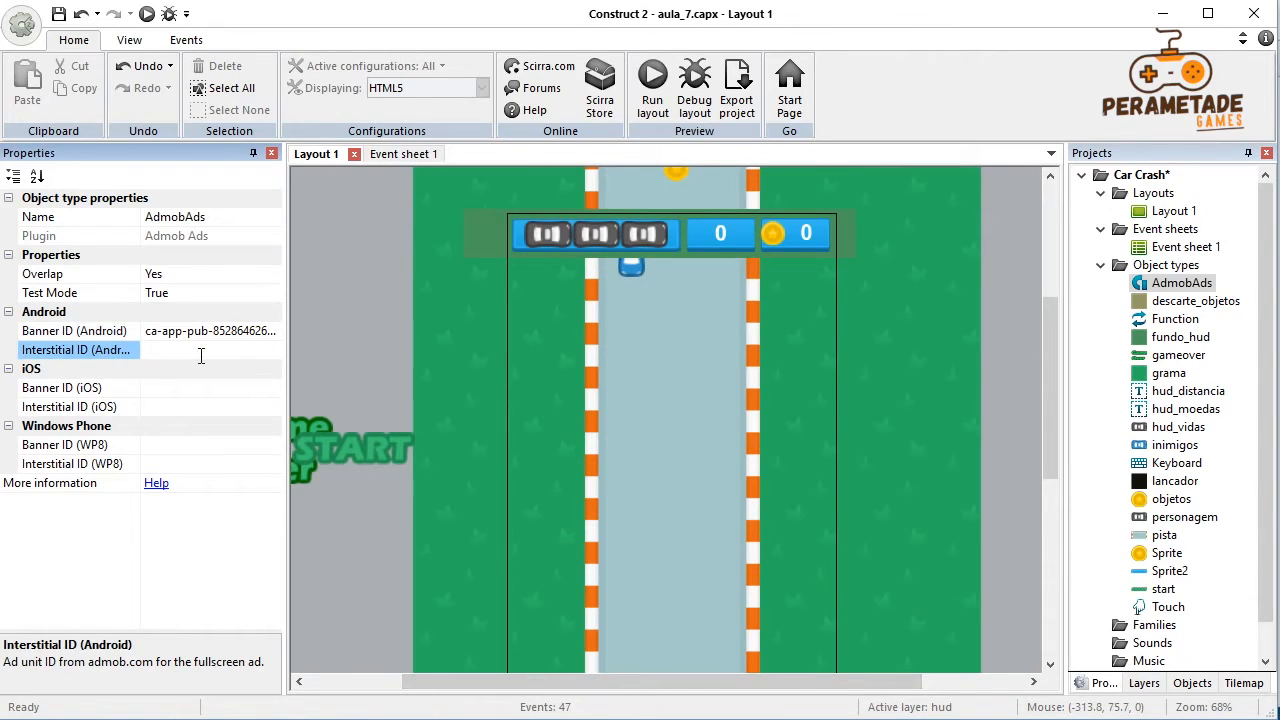
{"action": "key", "text": "ctrl+v"}
{"action": "key", "text": "Return"}
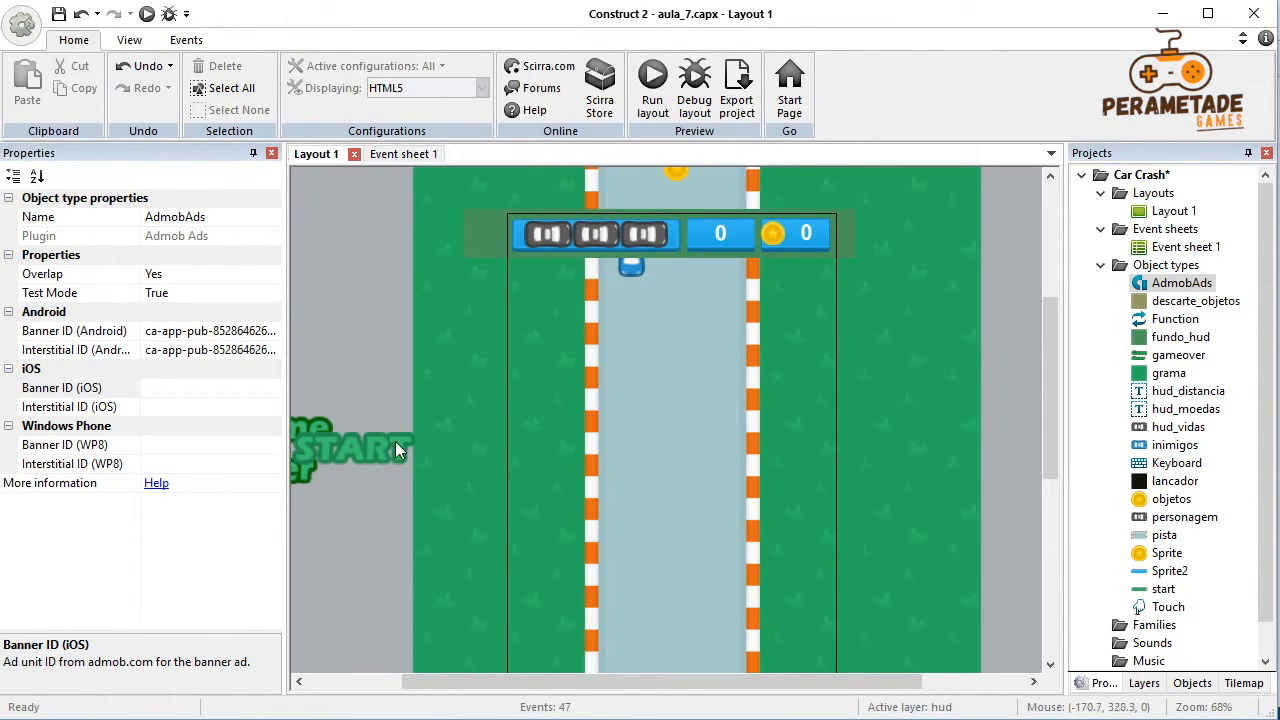
Step: Review the CarCrashAula ad units in AdMob, return to Construct 2 and examine the AdmobAds object's Android and iOS ID properties
{"action": "key", "text": "alt+Tab"}
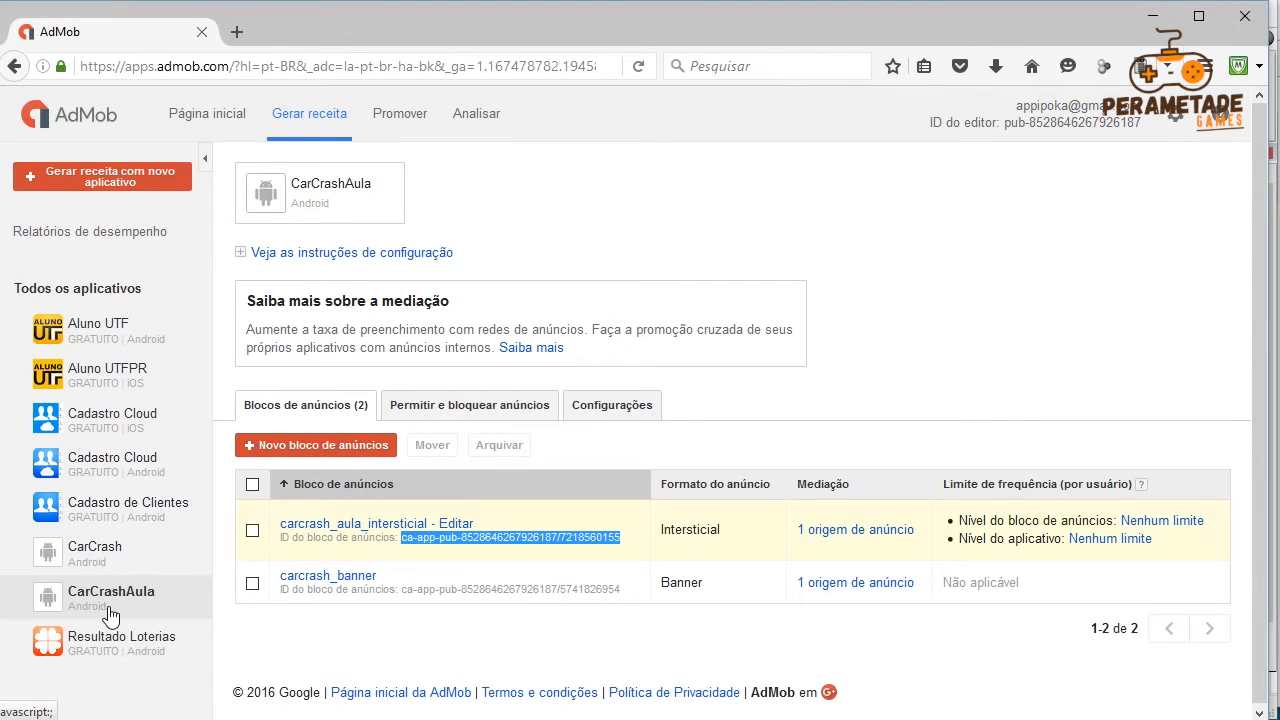
{"action": "left_click", "coordinate": [536, 225]}
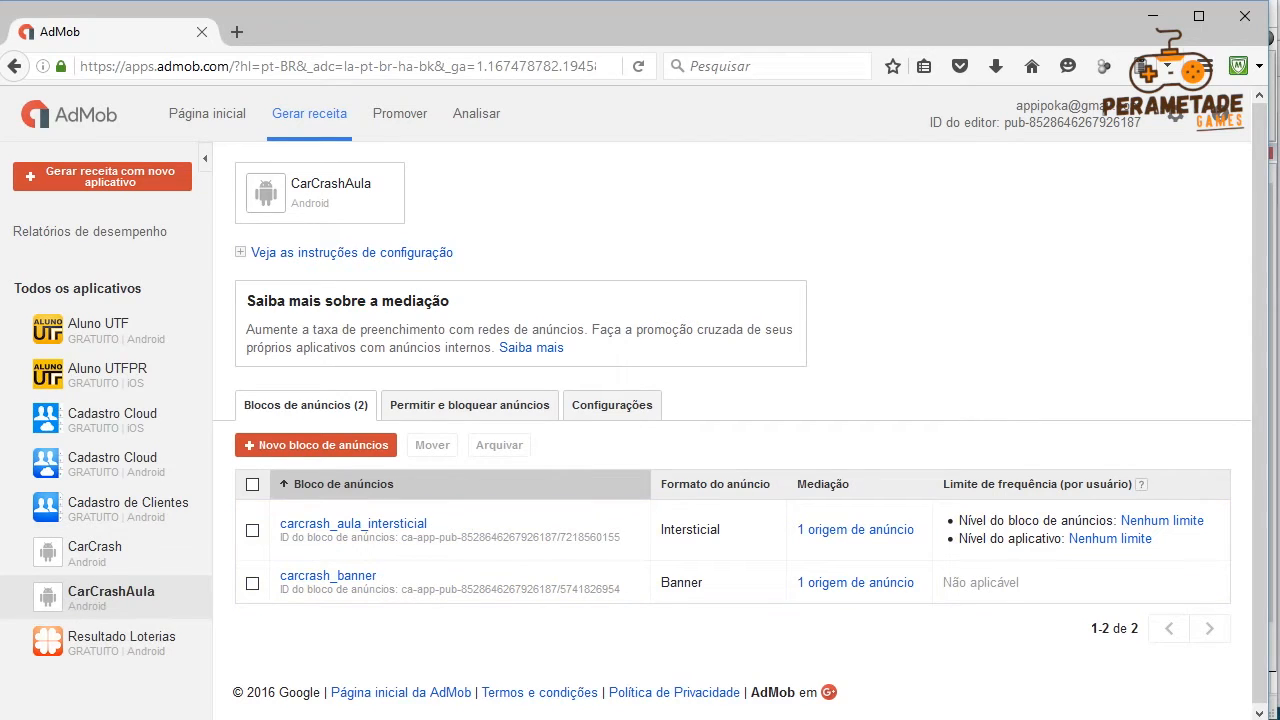
{"action": "mouse_move", "coordinate": [530, 718]}
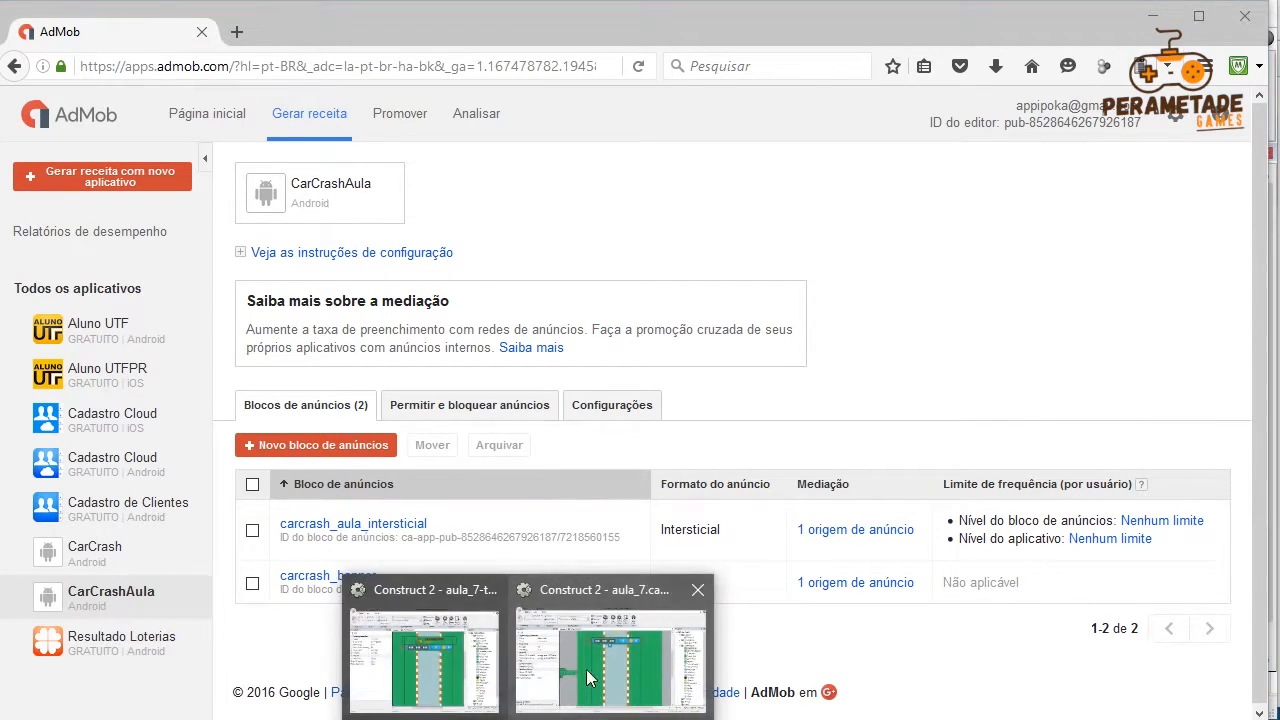
{"action": "left_click", "coordinate": [589, 677]}
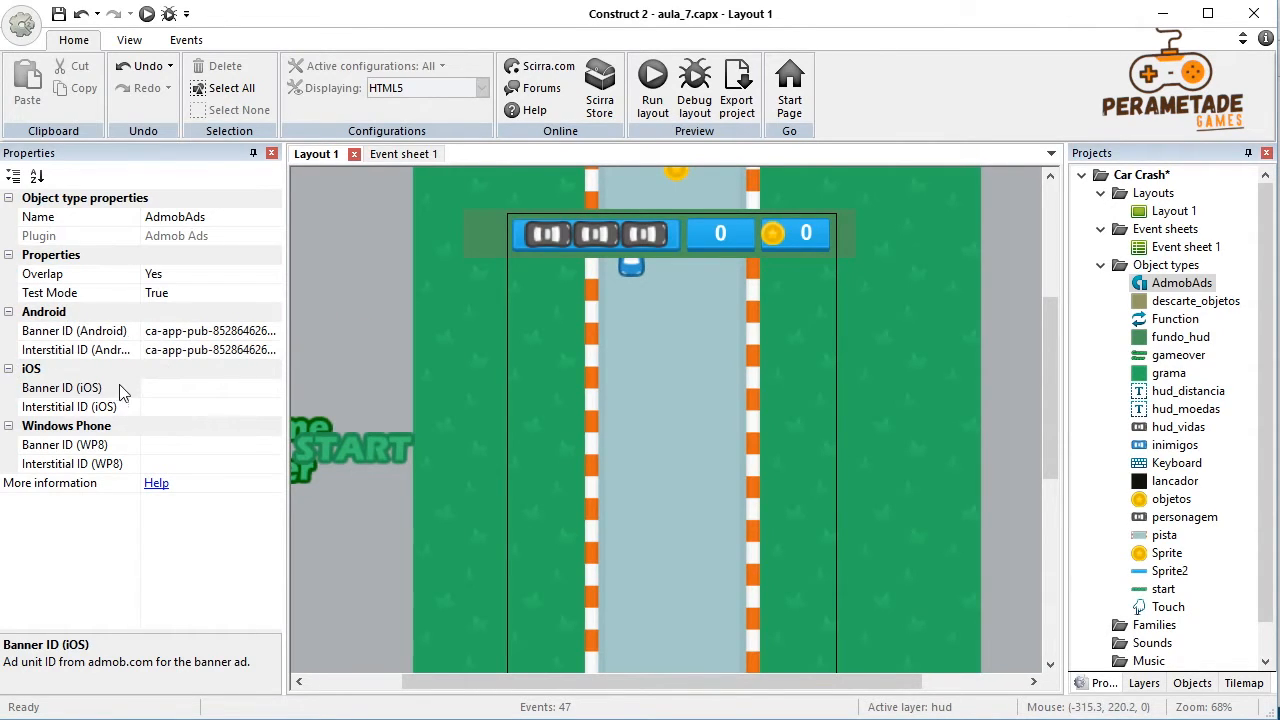
{"action": "left_click", "coordinate": [163, 403]}
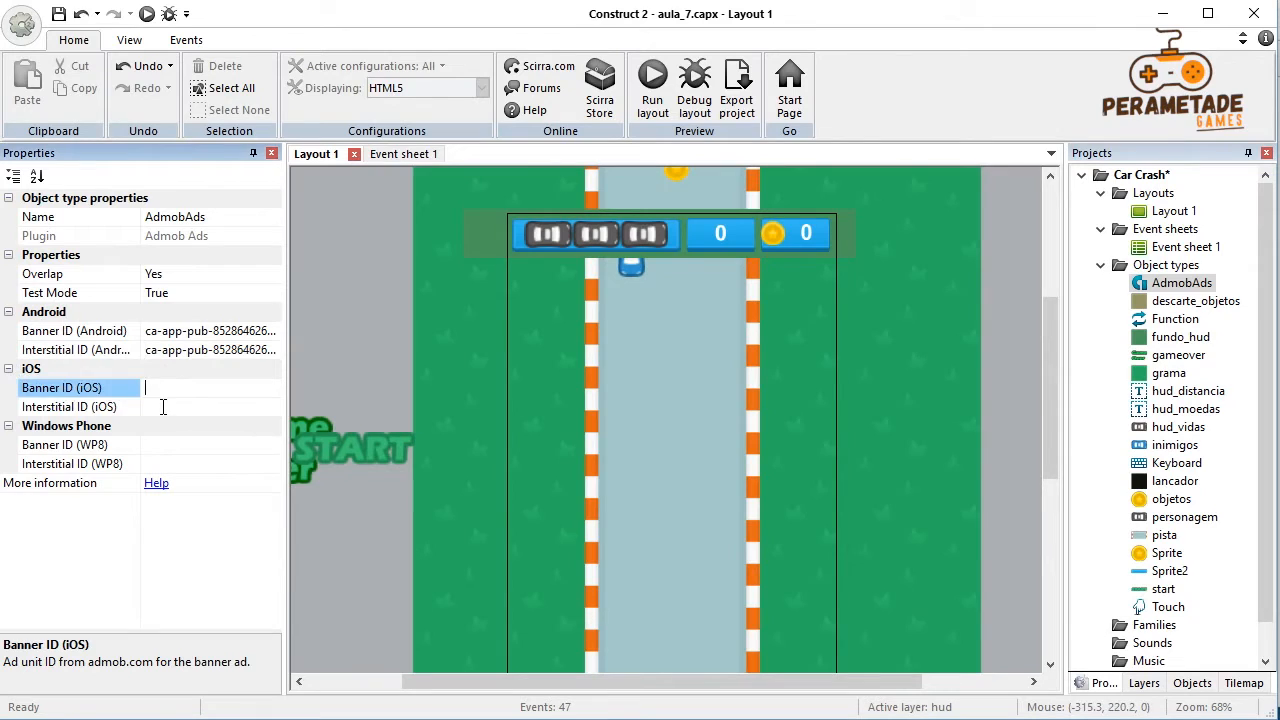
{"action": "left_click", "coordinate": [163, 403]}
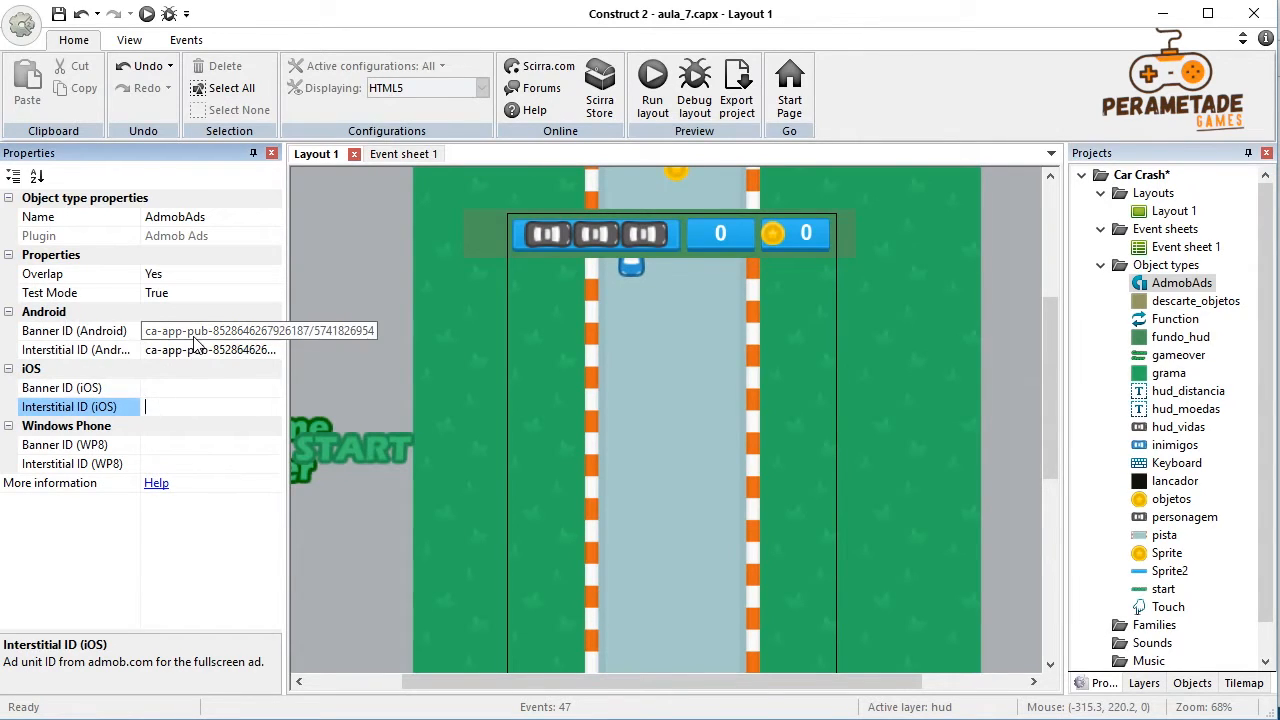
{"action": "key", "text": "Up"}
{"action": "left_click", "coordinate": [168, 408]}
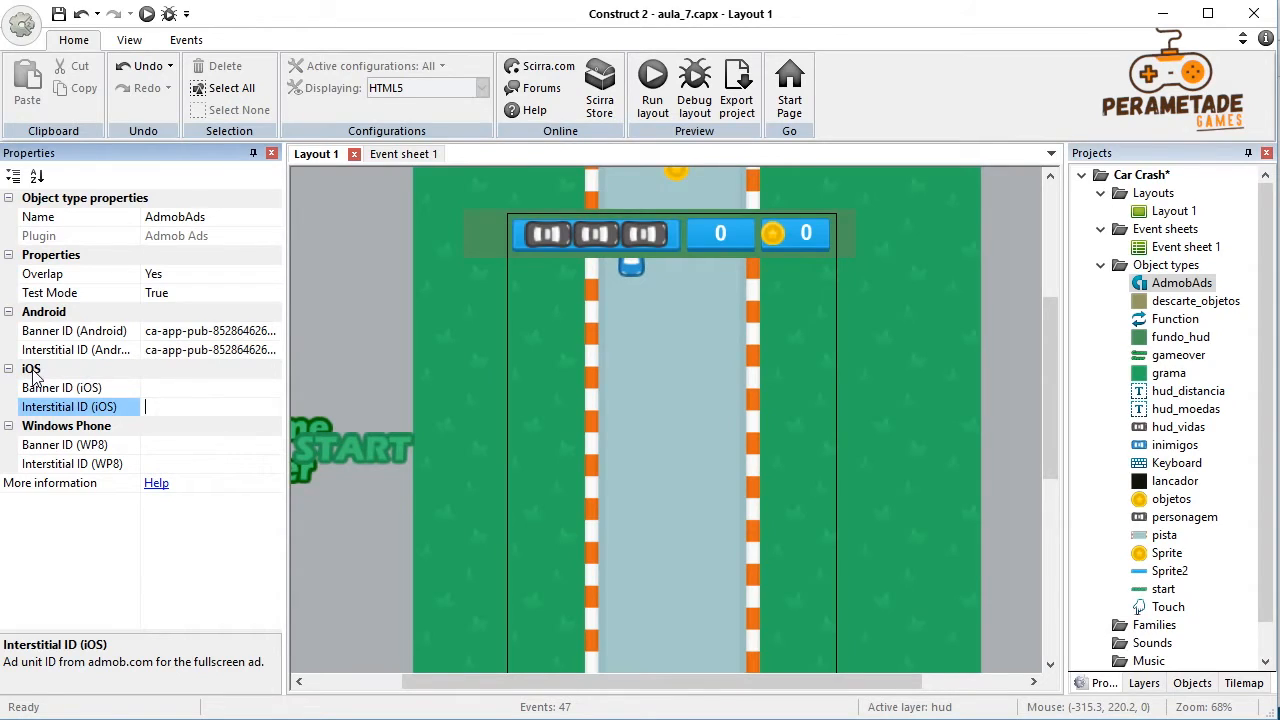
{"action": "key", "text": "Up"}
{"action": "left_click", "coordinate": [168, 408]}
{"action": "left_click", "coordinate": [359, 332]}
{"action": "left_click", "coordinate": [1164, 288]}
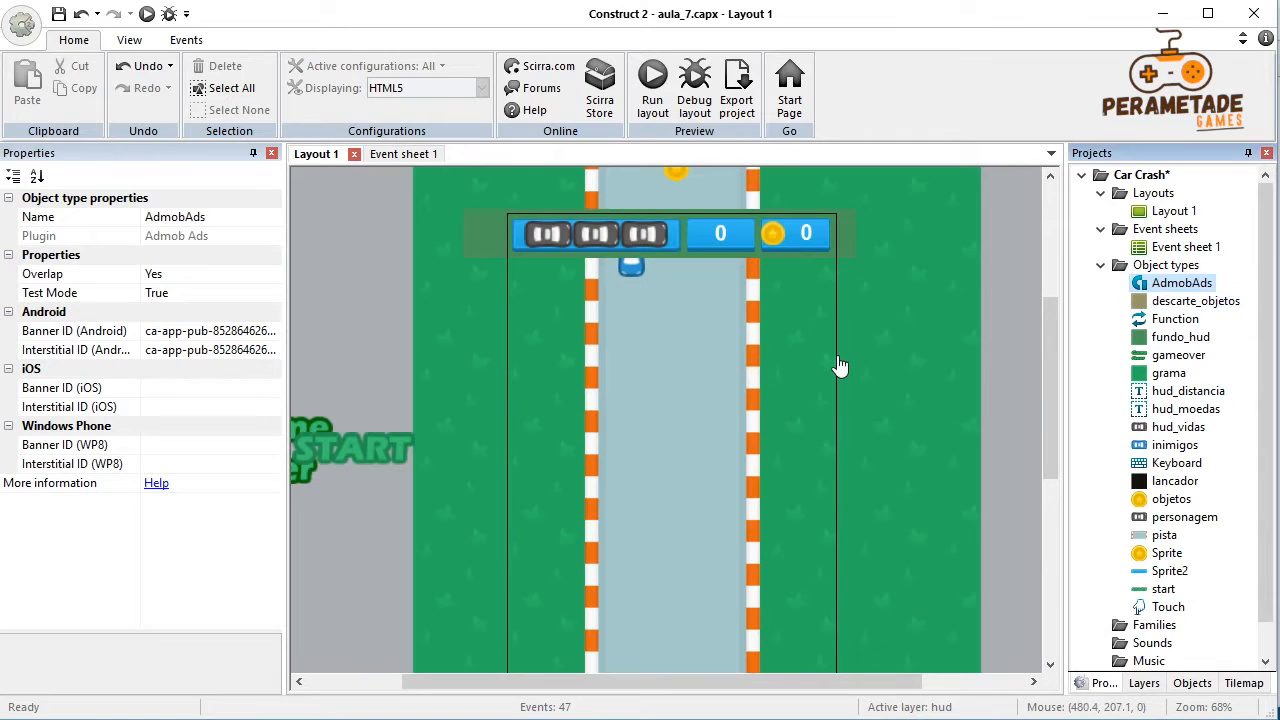
Step: Lock Layer 0 and move the HUD background with its lives, distance and coin displays down, leaving room for a banner above
{"action": "left_click", "coordinate": [990, 330]}
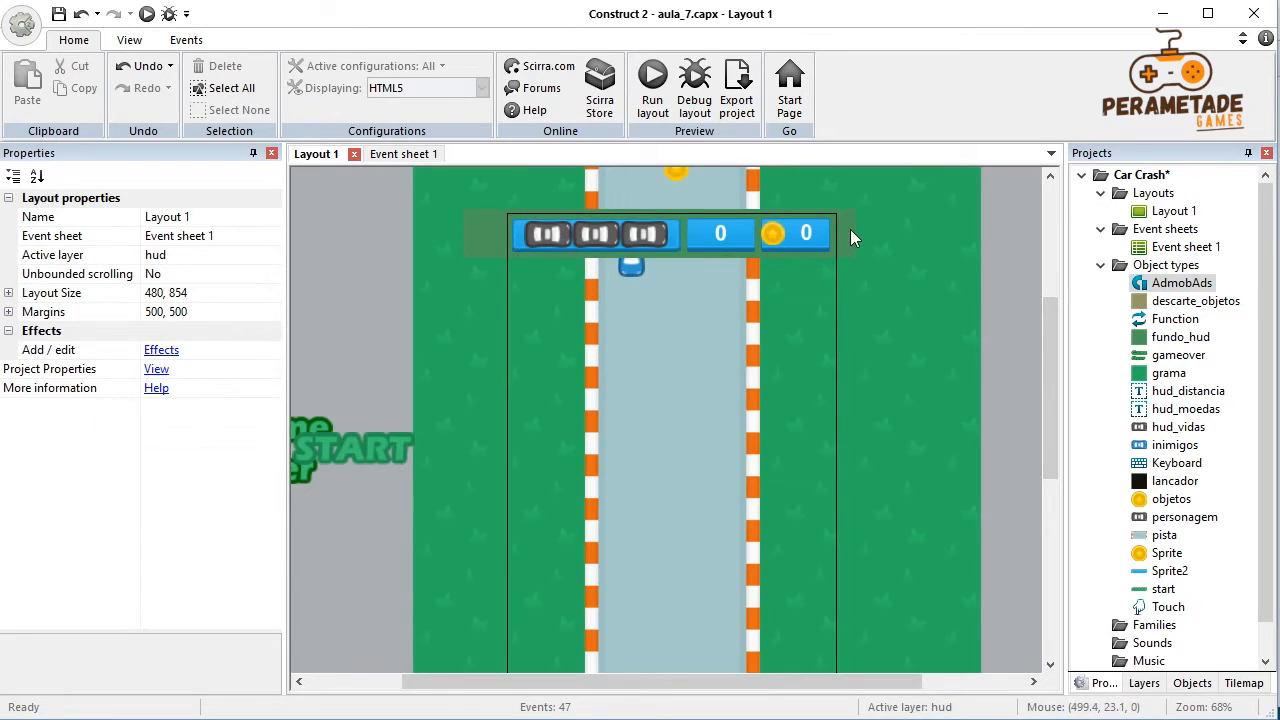
{"action": "left_click", "coordinate": [1141, 687]}
{"action": "left_click", "coordinate": [1099, 220]}
{"action": "left_click_drag", "start_coordinate": [428, 182], "coordinate": [874, 299]}
{"action": "key", "text": "Down"}
{"action": "key", "text": "Down"}
{"action": "key", "text": "Down"}
{"action": "key", "text": "Down"}
{"action": "key", "text": "Down"}
{"action": "key", "text": "Down"}
{"action": "key", "text": "Down"}
{"action": "key", "text": "Down"}
{"action": "key", "text": "Down"}
{"action": "key", "text": "Down"}
{"action": "key", "text": "Down"}
{"action": "key", "text": "Down"}
{"action": "key", "text": "Down"}
{"action": "key", "text": "Down"}
{"action": "key", "text": "Down"}
{"action": "key", "text": "Down"}
{"action": "key", "text": "Down"}
{"action": "key", "text": "Down"}
{"action": "key", "text": "Down"}
{"action": "key", "text": "Down"}
{"action": "key", "text": "Down"}
{"action": "key", "text": "Down"}
{"action": "key", "text": "Down"}
{"action": "key", "text": "Down"}
{"action": "key", "text": "Down"}
{"action": "key", "text": "Down"}
{"action": "key", "text": "Down"}
{"action": "key", "text": "Down"}
{"action": "key", "text": "Down"}
{"action": "key", "text": "Down"}
{"action": "key", "text": "Down"}
{"action": "key", "text": "Down"}
{"action": "key", "text": "Down"}
{"action": "key", "text": "Down"}
{"action": "key", "text": "Down"}
{"action": "key", "text": "Down"}
{"action": "key", "text": "Down"}
{"action": "key", "text": "Down"}
{"action": "key", "text": "Down"}
{"action": "key", "text": "Down"}
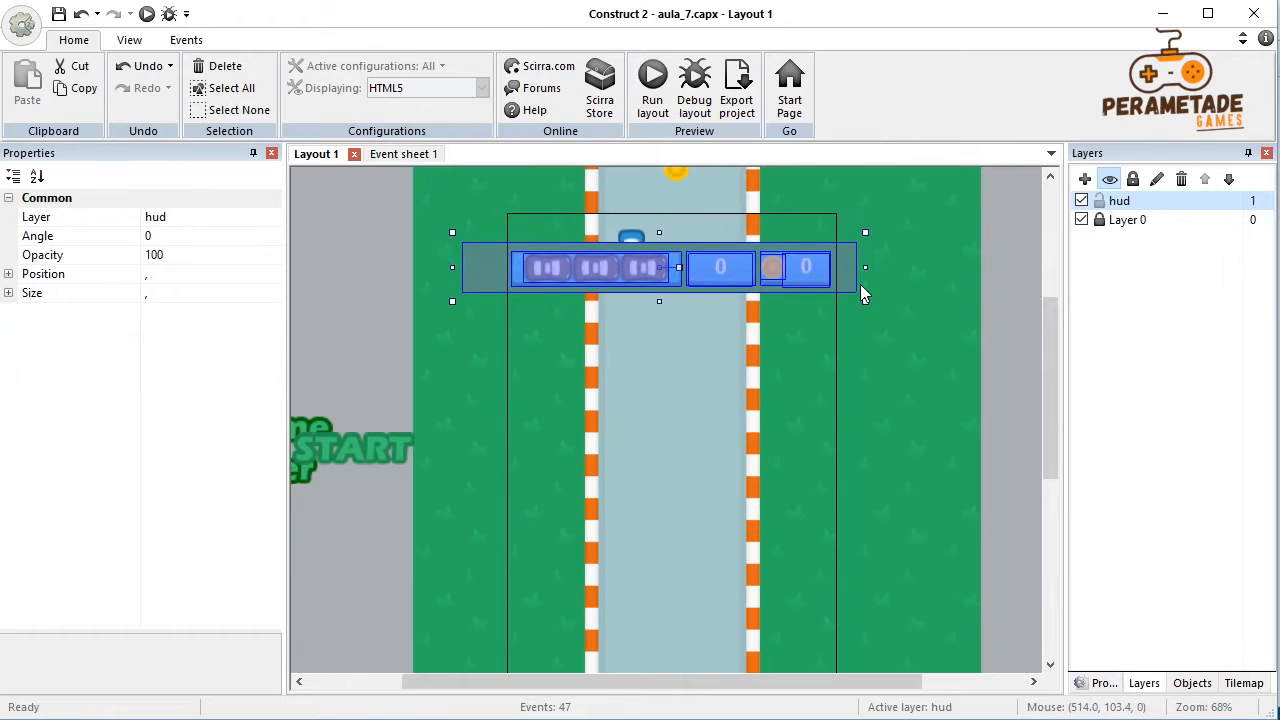
{"action": "key", "text": "Up"}
{"action": "key", "text": "Up"}
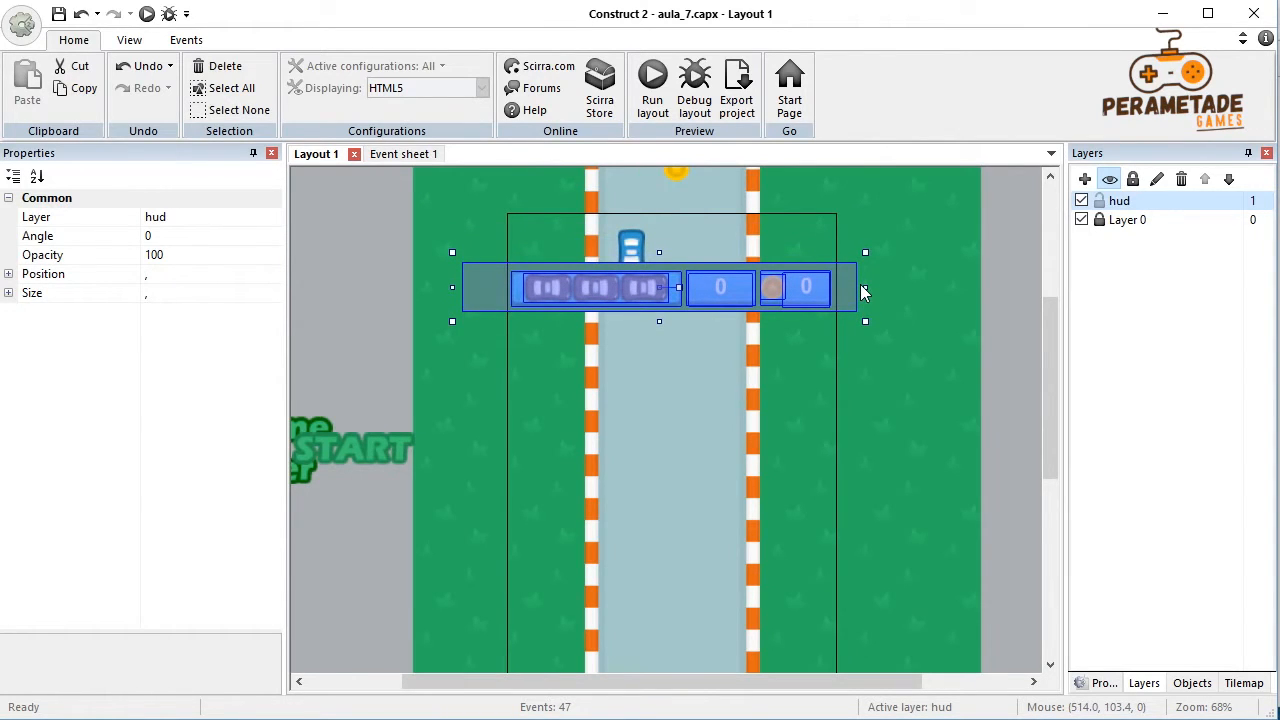
{"action": "left_click", "coordinate": [922, 294]}
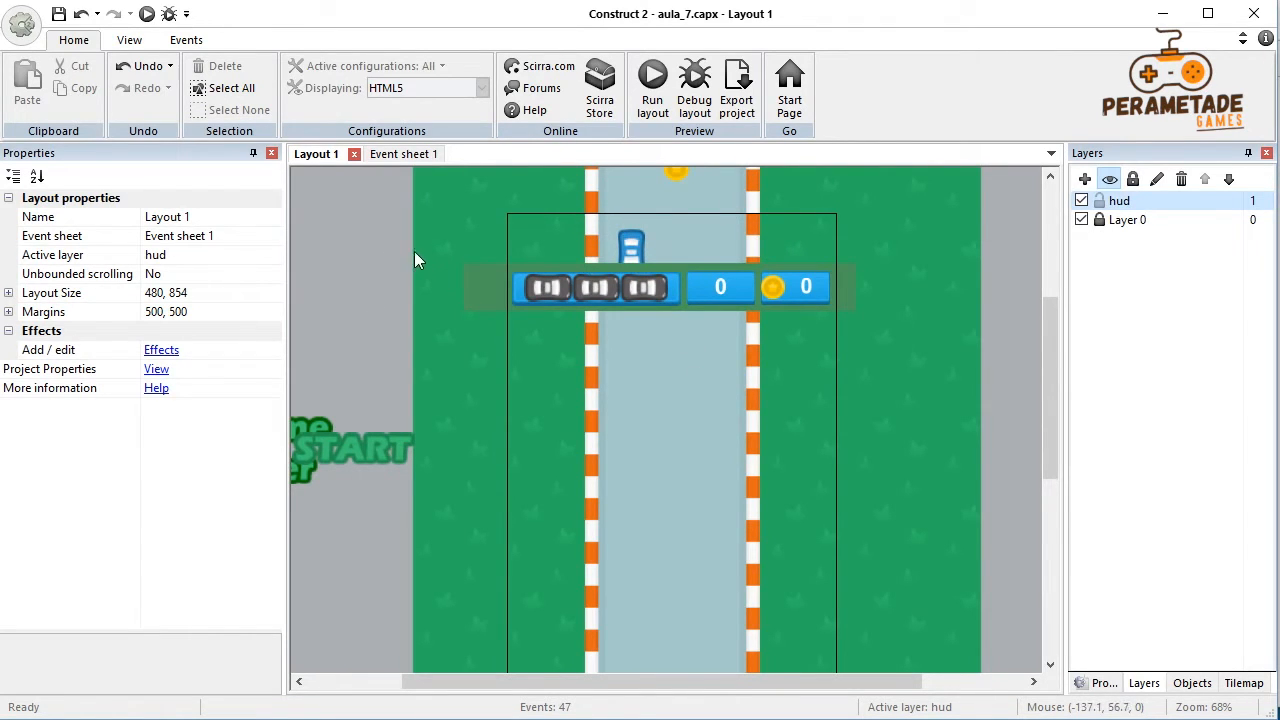
Step: Insert a Sprite on the hud layer using the image bammer-perametade.png and place it directly above the HUD bar
{"action": "right_click", "coordinate": [447, 232]}
{"action": "left_click", "coordinate": [478, 248]}
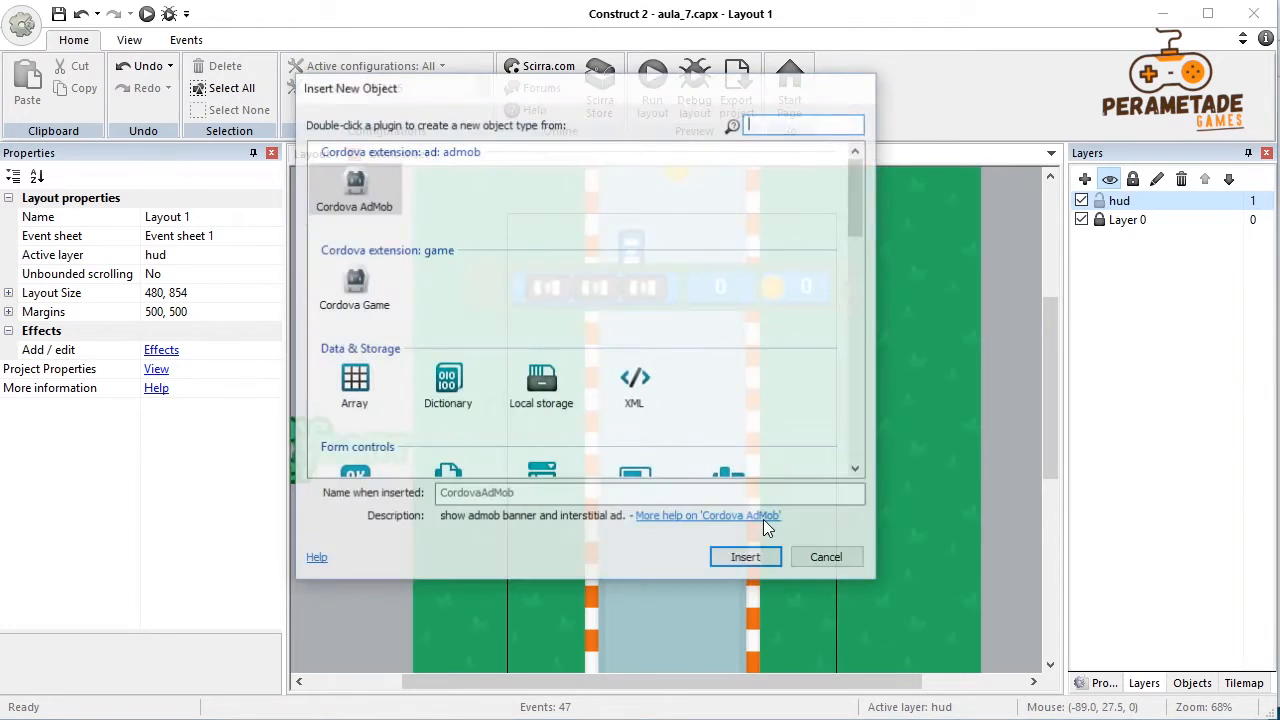
{"action": "scroll", "coordinate": [640, 330], "scroll_direction": "down", "scroll_amount": 5}
{"action": "left_click", "coordinate": [635, 325]}
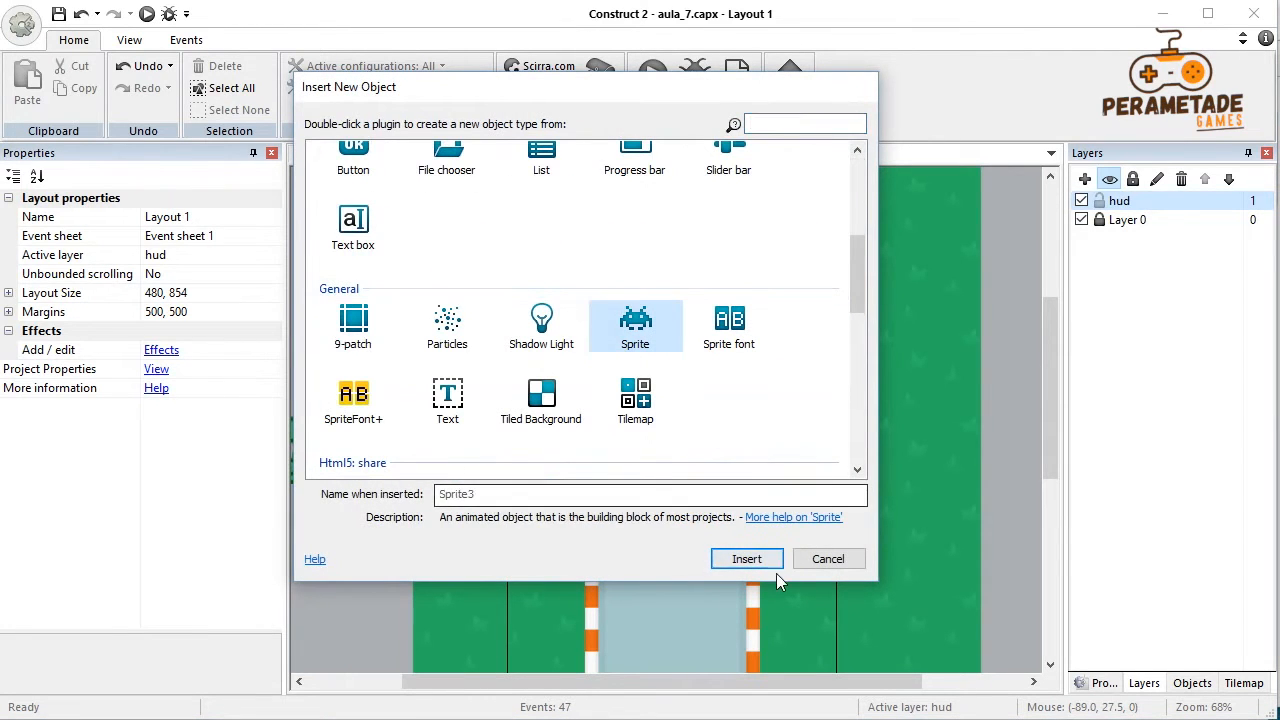
{"action": "left_click", "coordinate": [768, 562]}
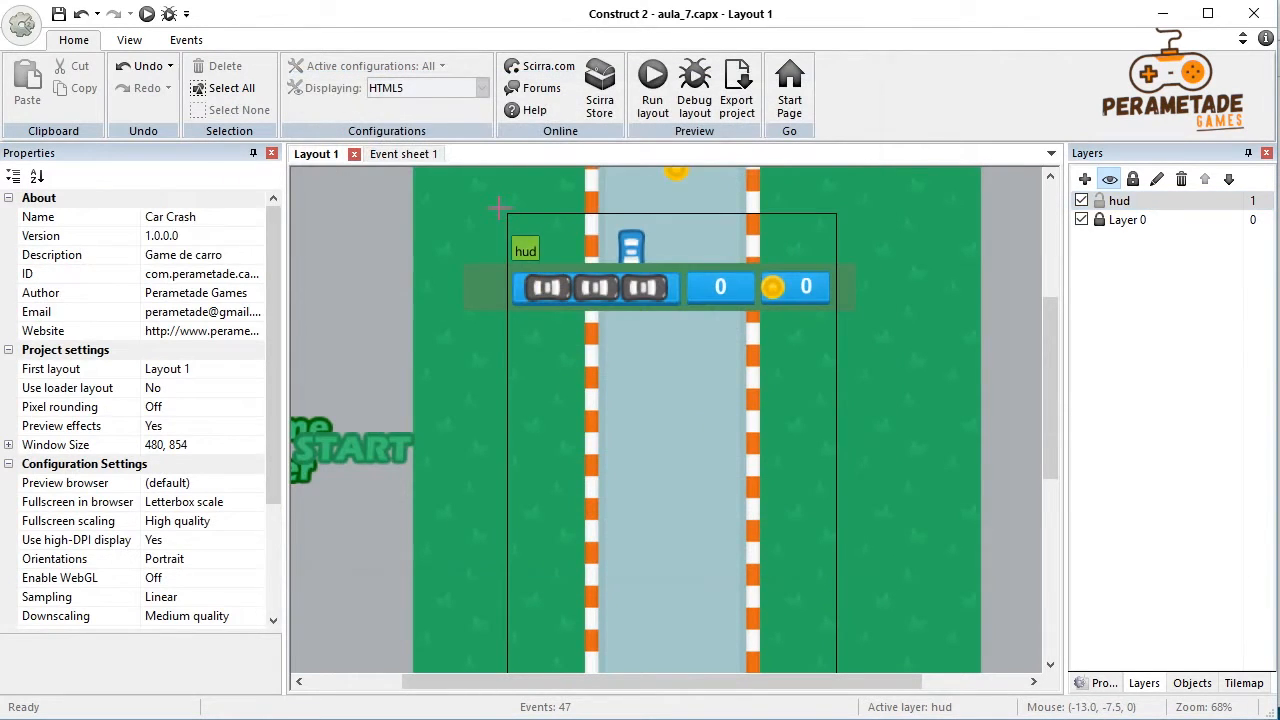
{"action": "left_click", "coordinate": [499, 208]}
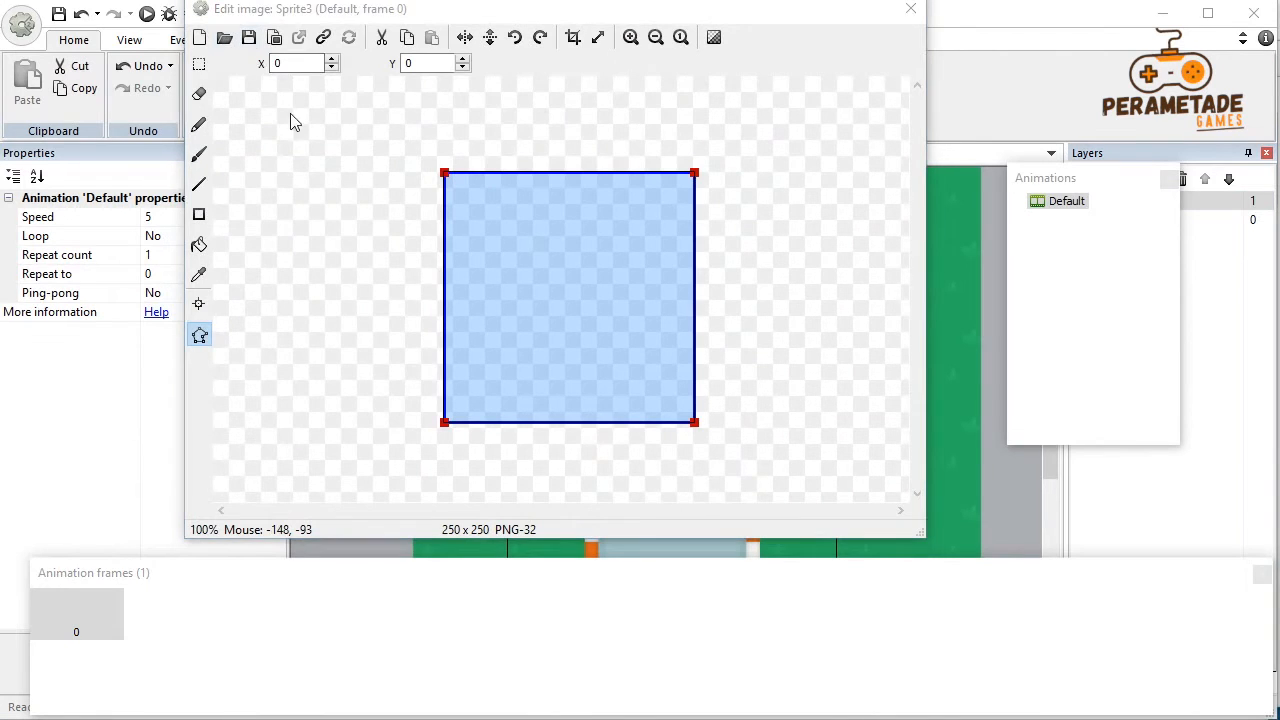
{"action": "left_click", "coordinate": [225, 38]}
{"action": "left_click", "coordinate": [424, 302]}
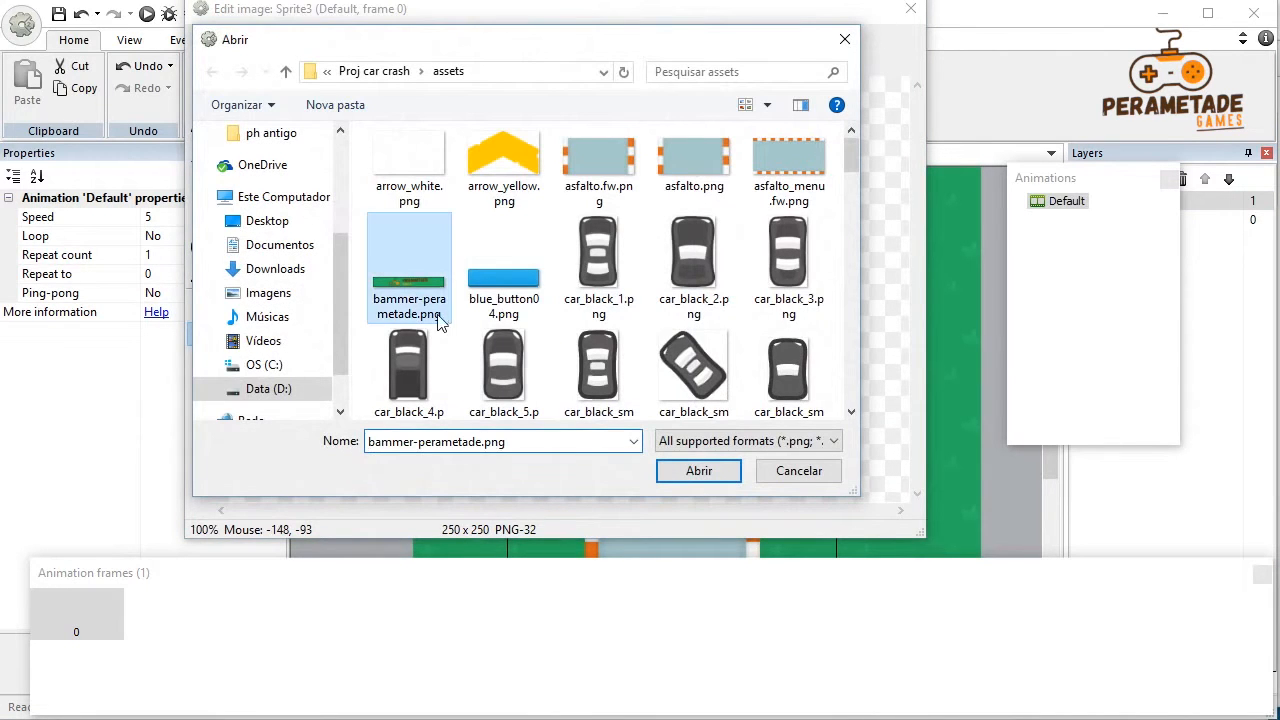
{"action": "left_click", "coordinate": [724, 471]}
{"action": "left_click", "coordinate": [910, 8]}
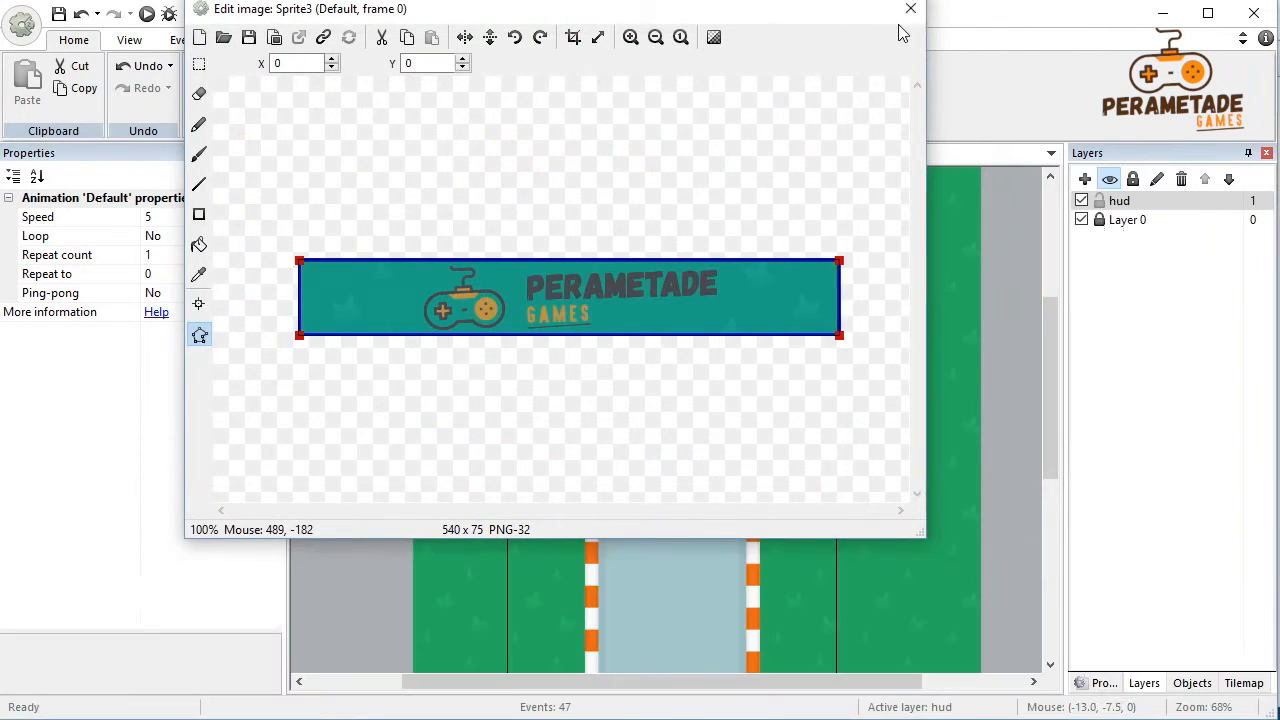
{"action": "left_click_drag", "start_coordinate": [375, 190], "coordinate": [537, 224]}
Step: Select all the HUD elements and nudge them slightly up against the lower edge of the banner sprite
{"action": "left_click_drag", "start_coordinate": [938, 373], "coordinate": [438, 259]}
{"action": "key", "text": "Up"}
{"action": "key", "text": "Up"}
{"action": "key", "text": "Up"}
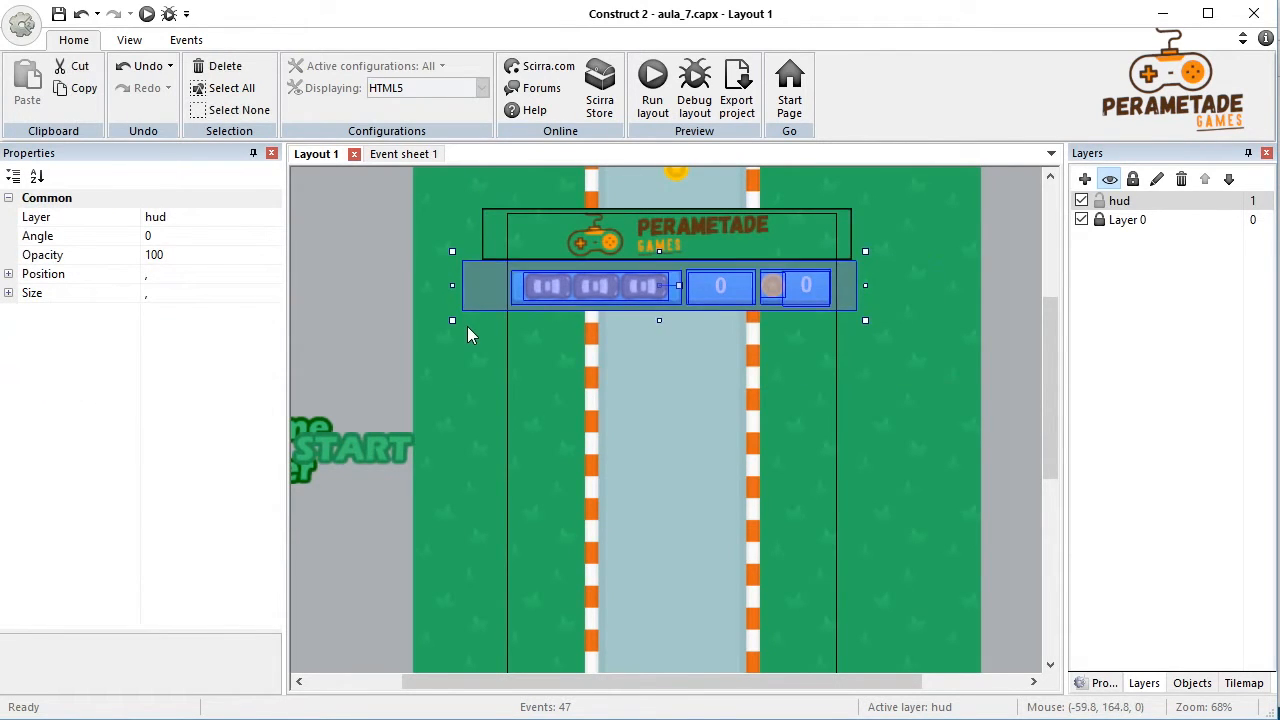
{"action": "left_click", "coordinate": [976, 309]}
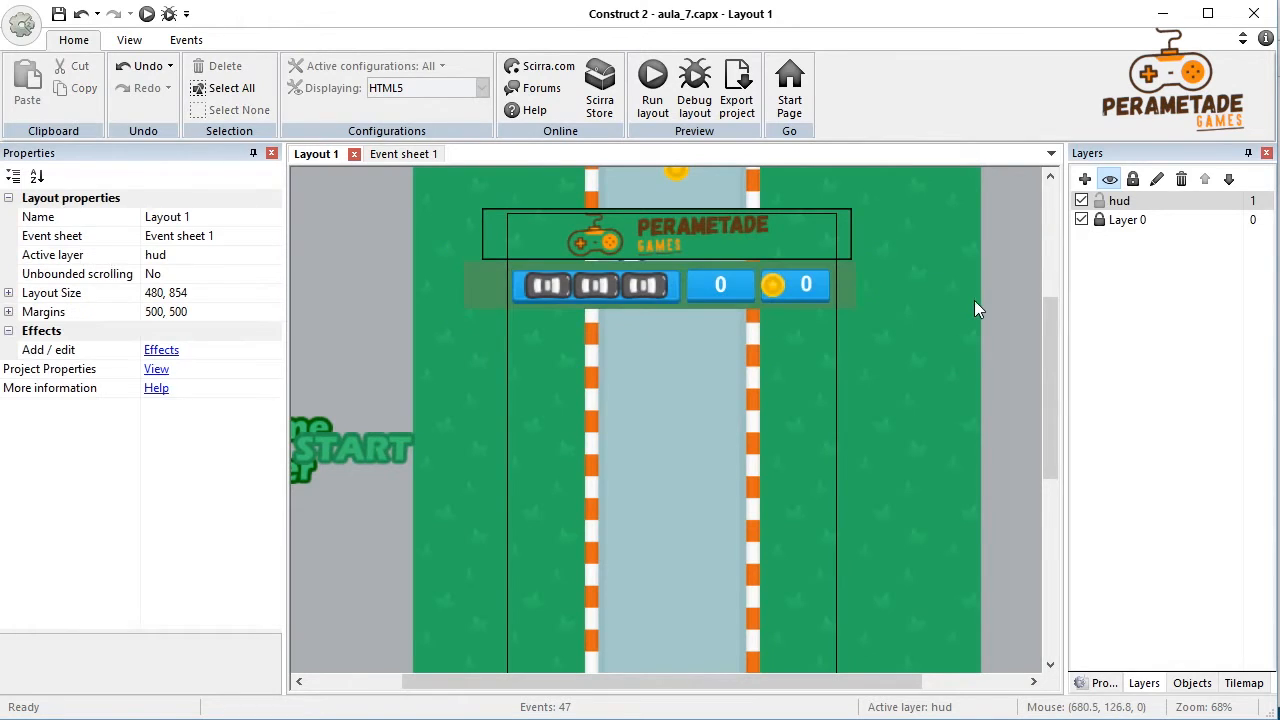
Step: Nudge the lives, distance and coin displays slightly up towards the banner and align the fundo_hud background with them
{"action": "left_click_drag", "start_coordinate": [930, 376], "coordinate": [407, 262]}
{"action": "key", "text": "Up"}
{"action": "key", "text": "Up"}
{"action": "key", "text": "Up"}
{"action": "key", "text": "Up"}
{"action": "key", "text": "Up"}
{"action": "key", "text": "Up"}
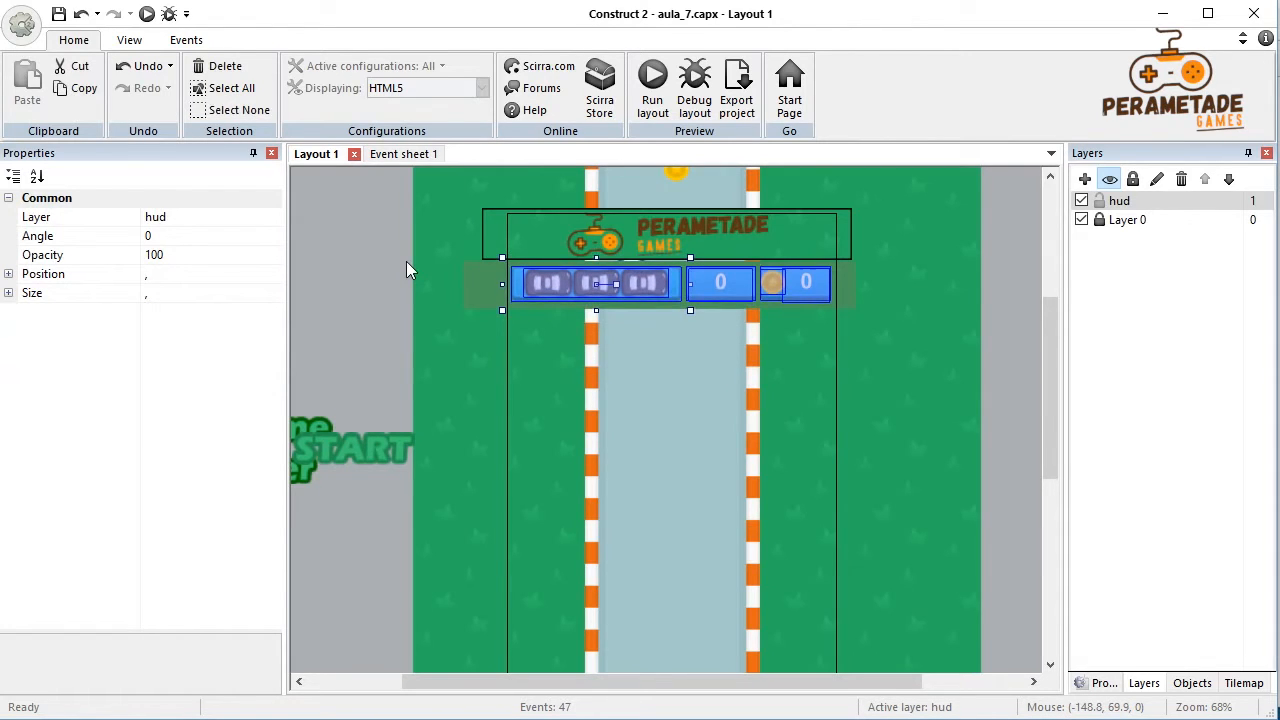
{"action": "left_click", "coordinate": [752, 377]}
{"action": "left_click", "coordinate": [850, 275]}
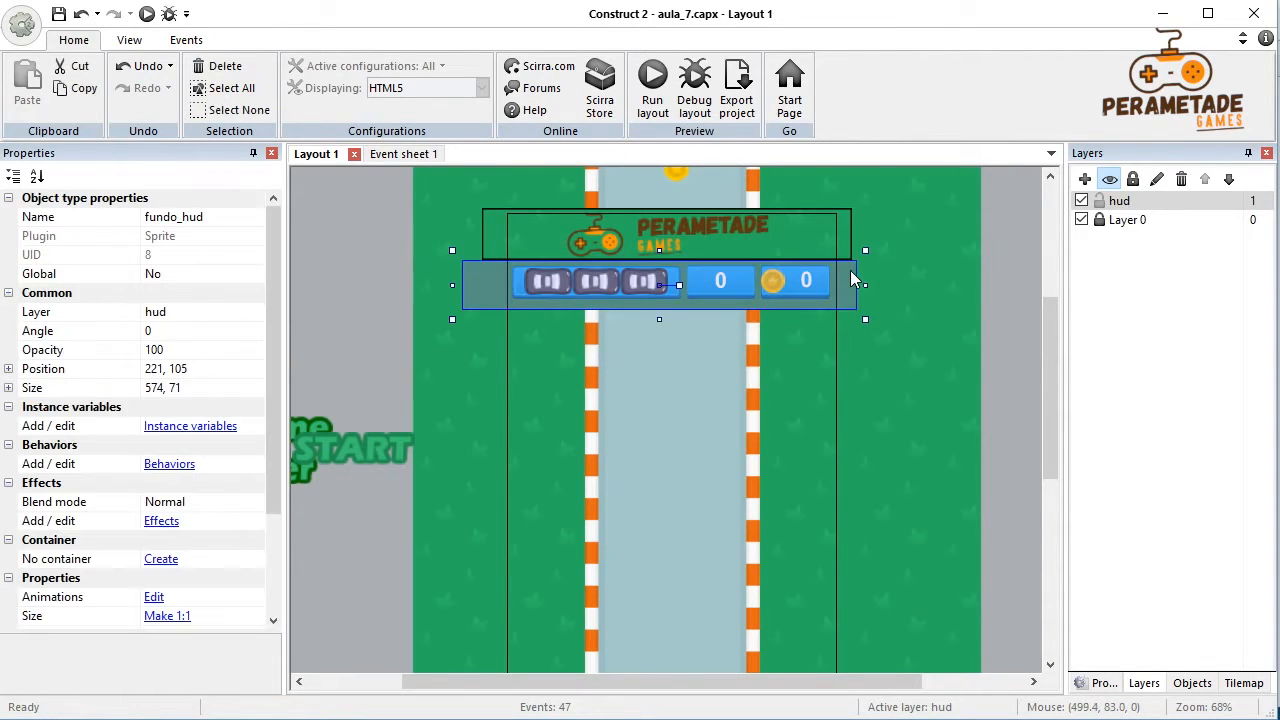
{"action": "left_click", "coordinate": [899, 283]}
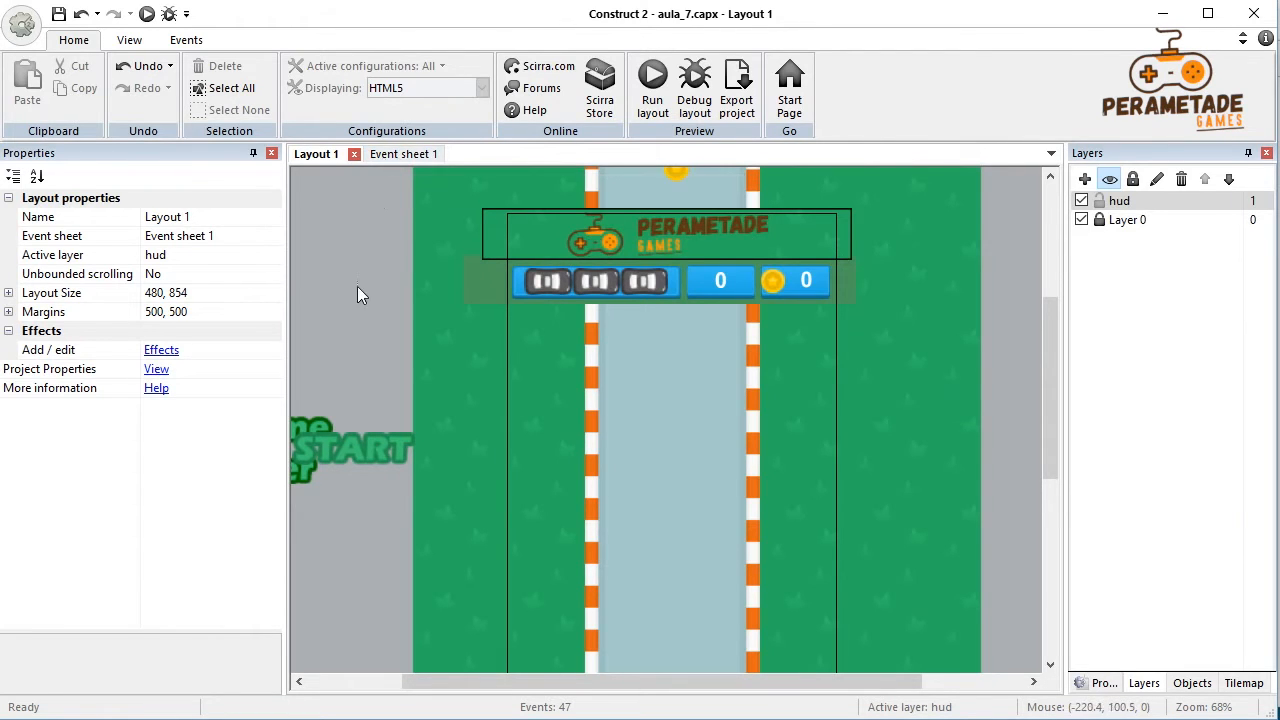
Step: Check the AdmobAds object's properties and add an event group named ADMOB at the end of Event sheet 1
{"action": "left_click", "coordinate": [1098, 684]}
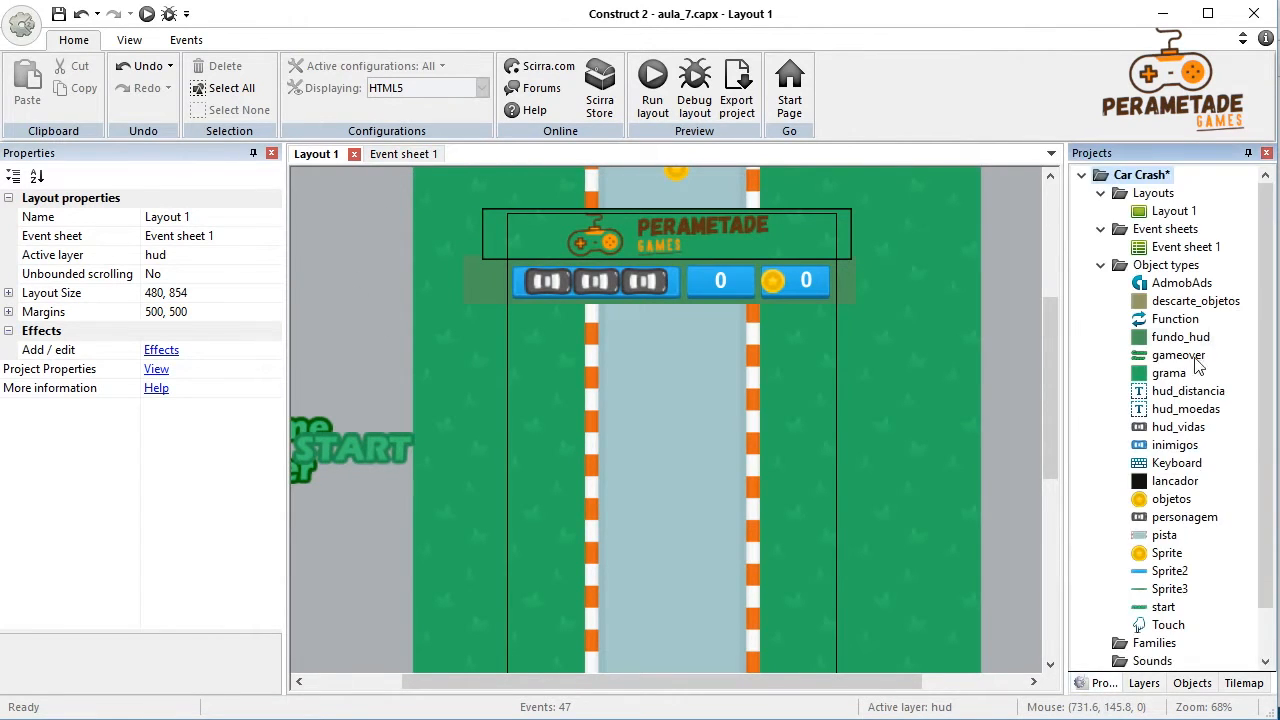
{"action": "left_click", "coordinate": [1165, 285]}
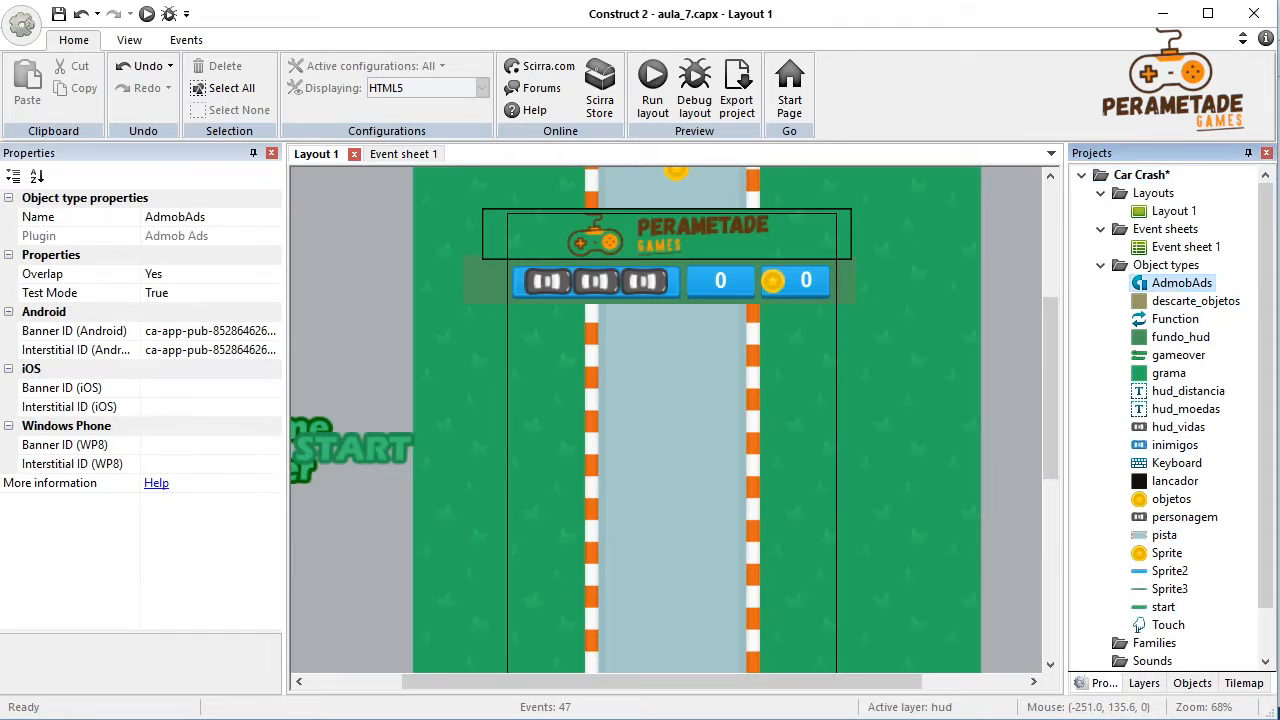
{"action": "left_click", "coordinate": [390, 155]}
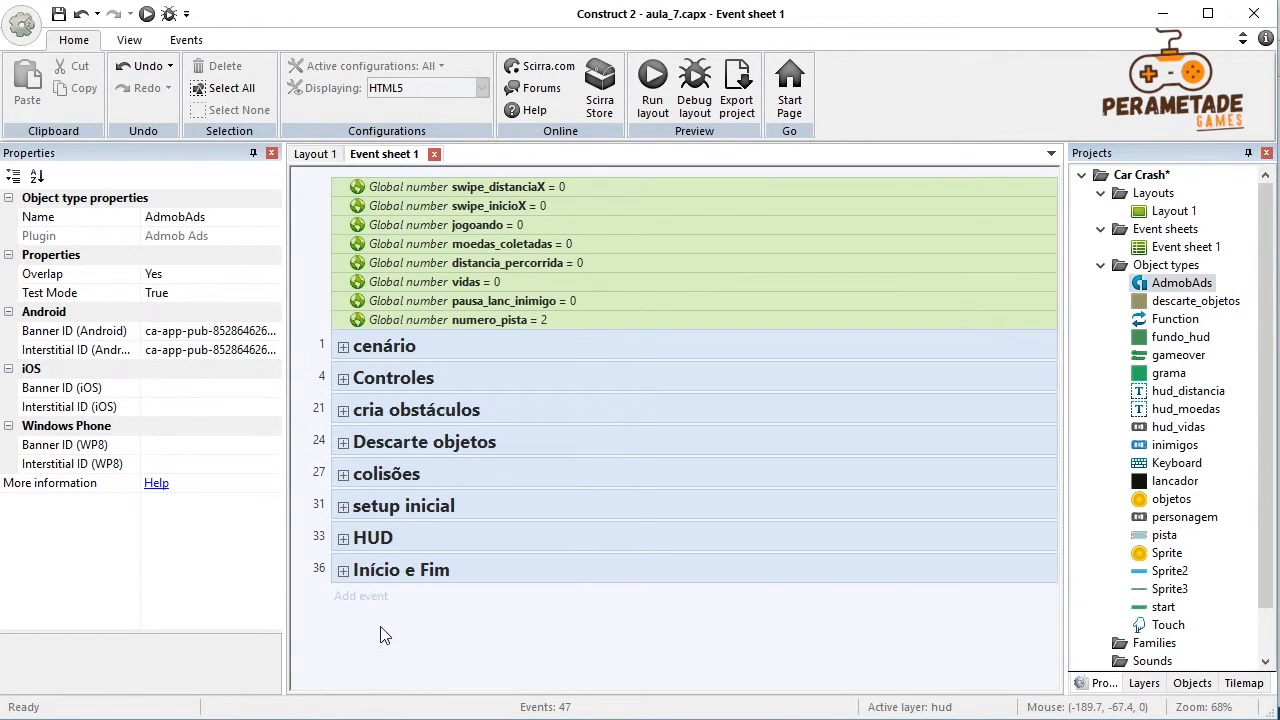
{"action": "right_click", "coordinate": [345, 660]}
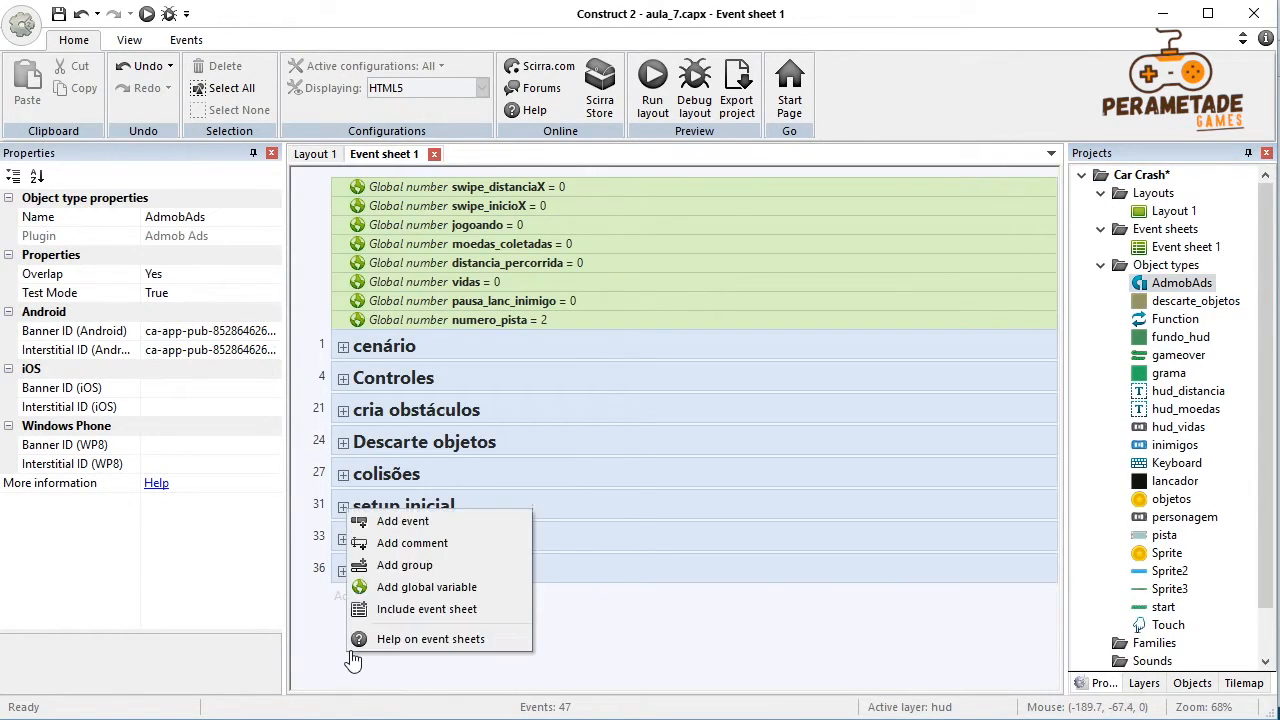
{"action": "left_click", "coordinate": [420, 572]}
{"action": "type", "text": "ADMOB"}
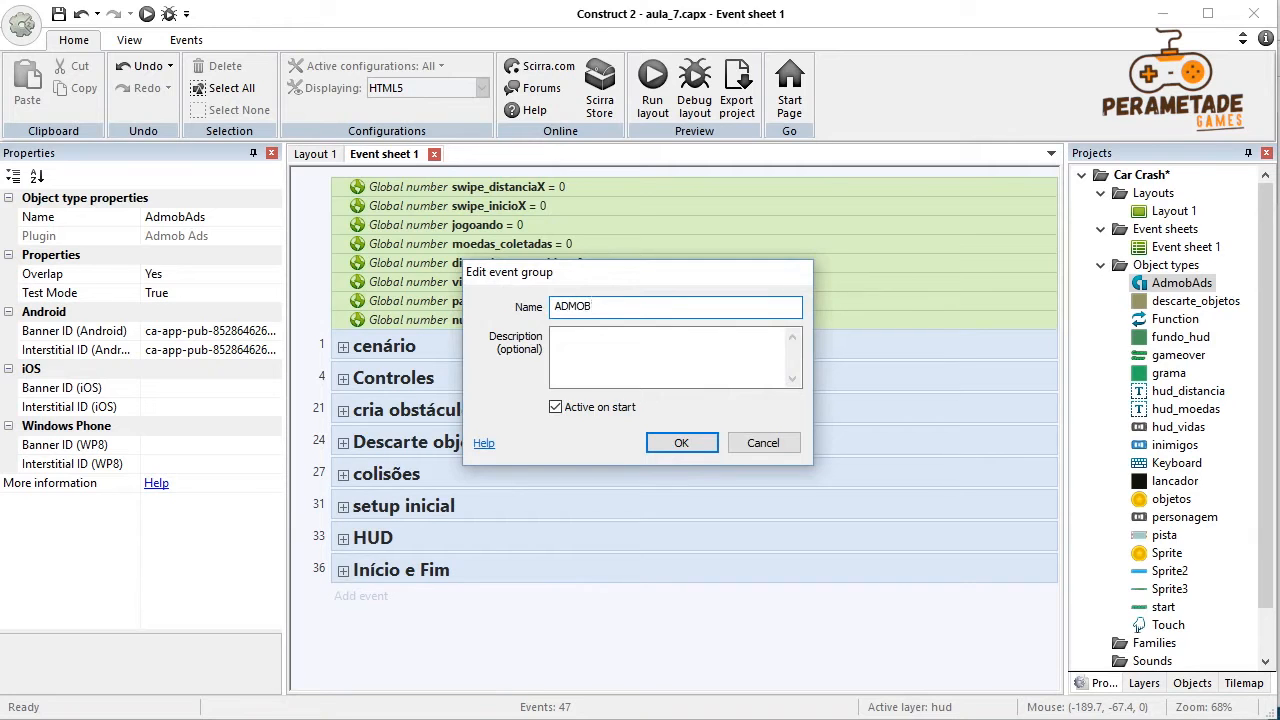
{"action": "key", "text": "Return"}
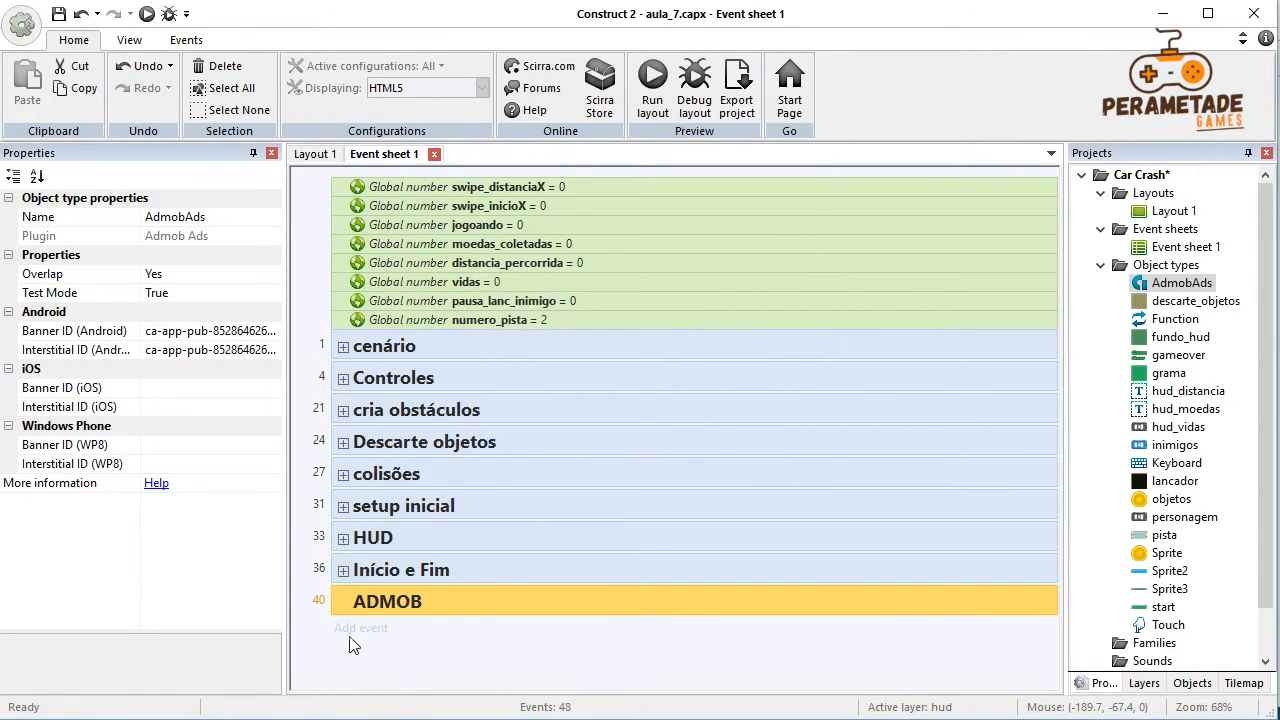
Step: Add a System "On start of layout" event below the ADMOB group
{"action": "left_click", "coordinate": [358, 628]}
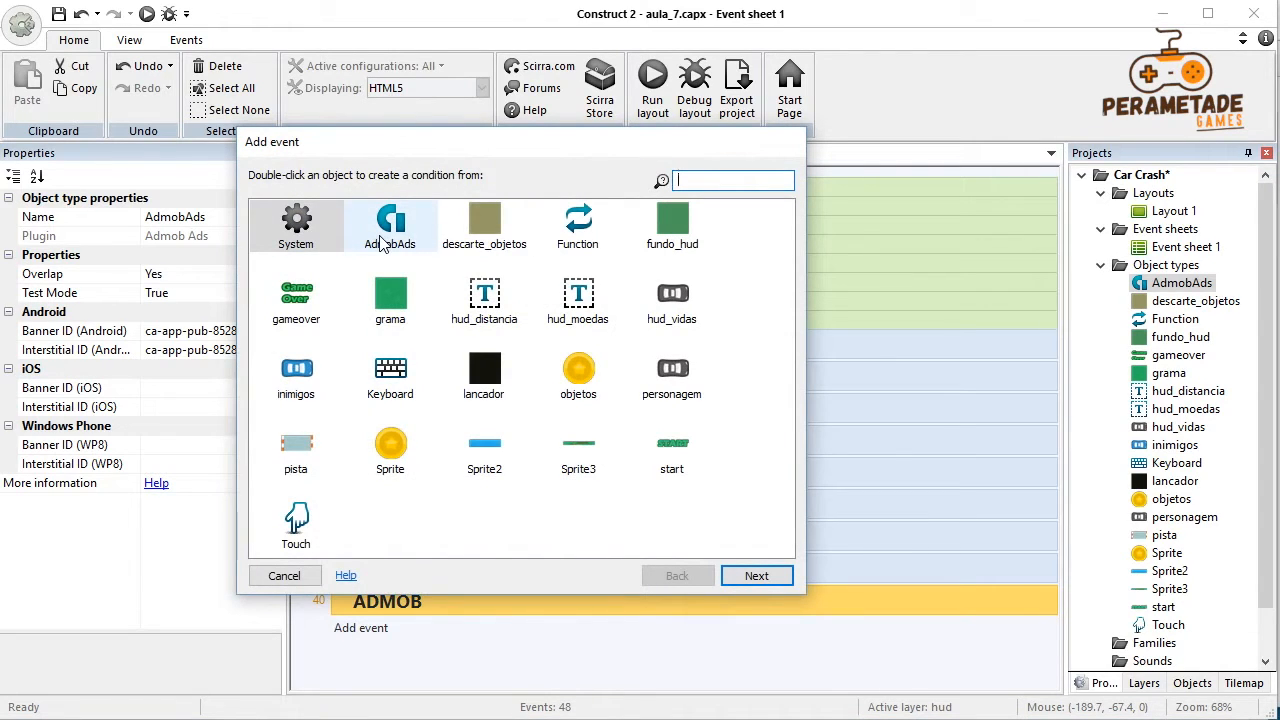
{"action": "double_click", "coordinate": [304, 226]}
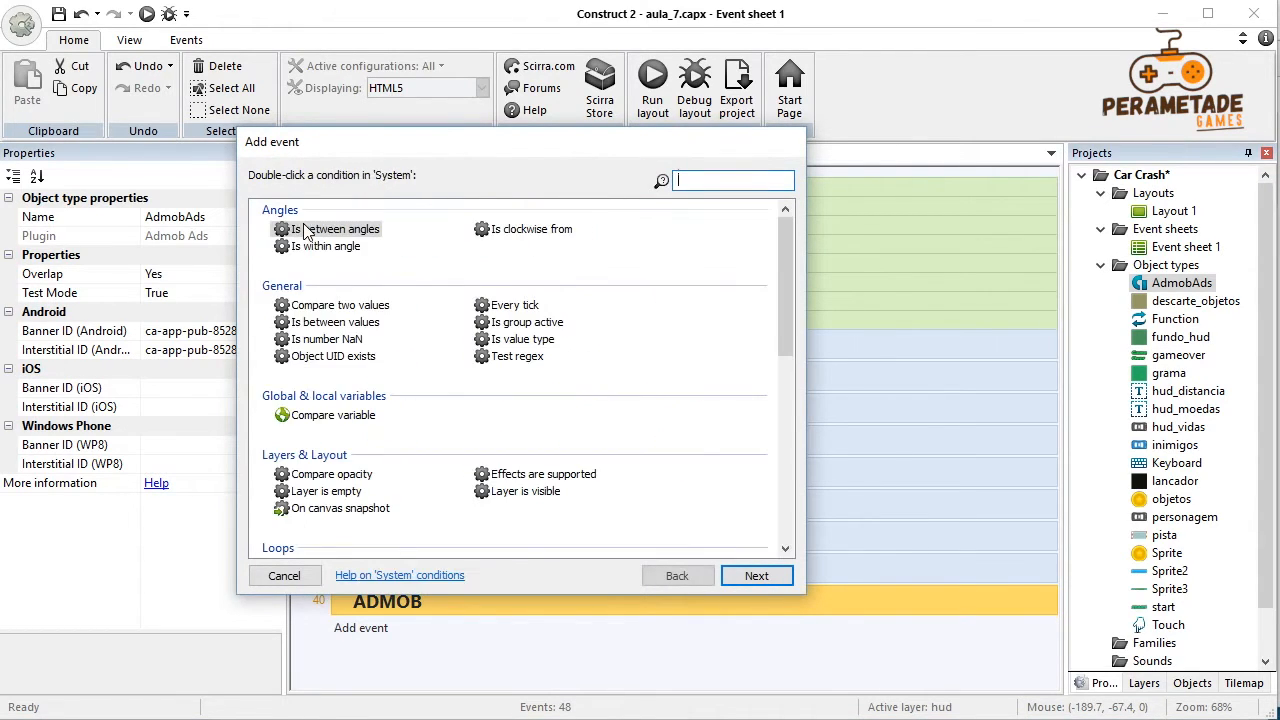
{"action": "type", "text": "star"}
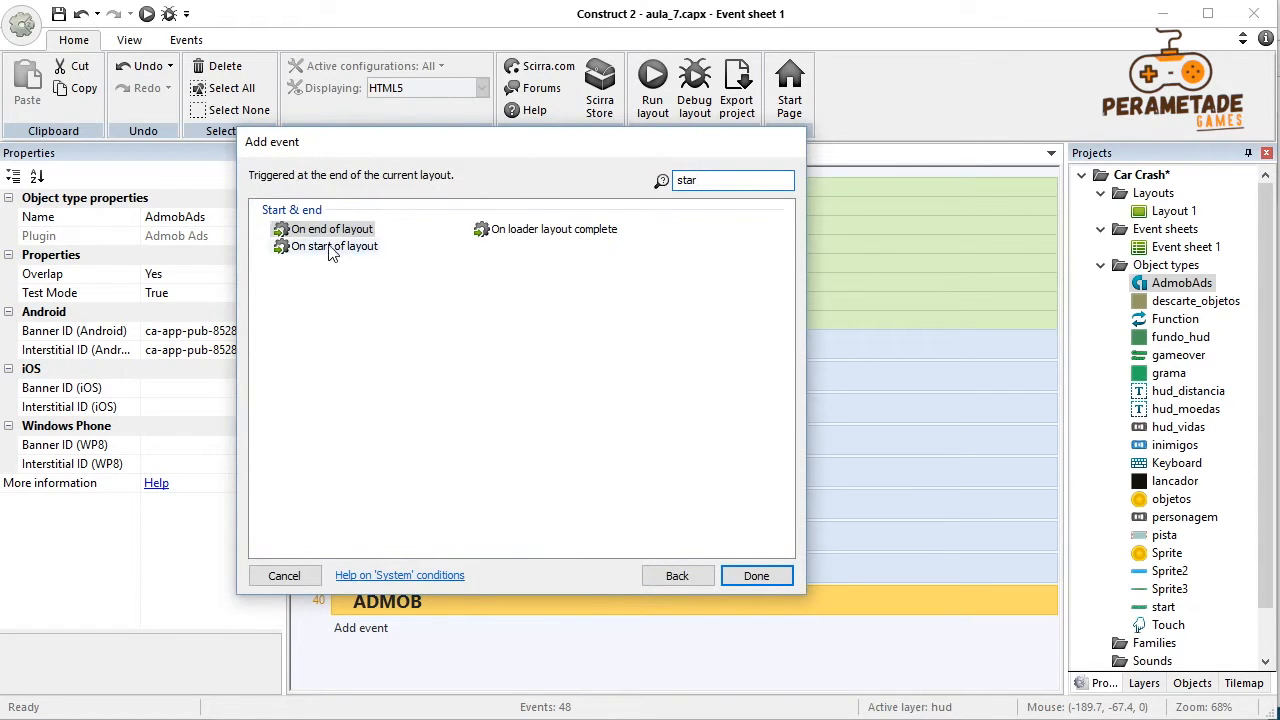
{"action": "double_click", "coordinate": [335, 246]}
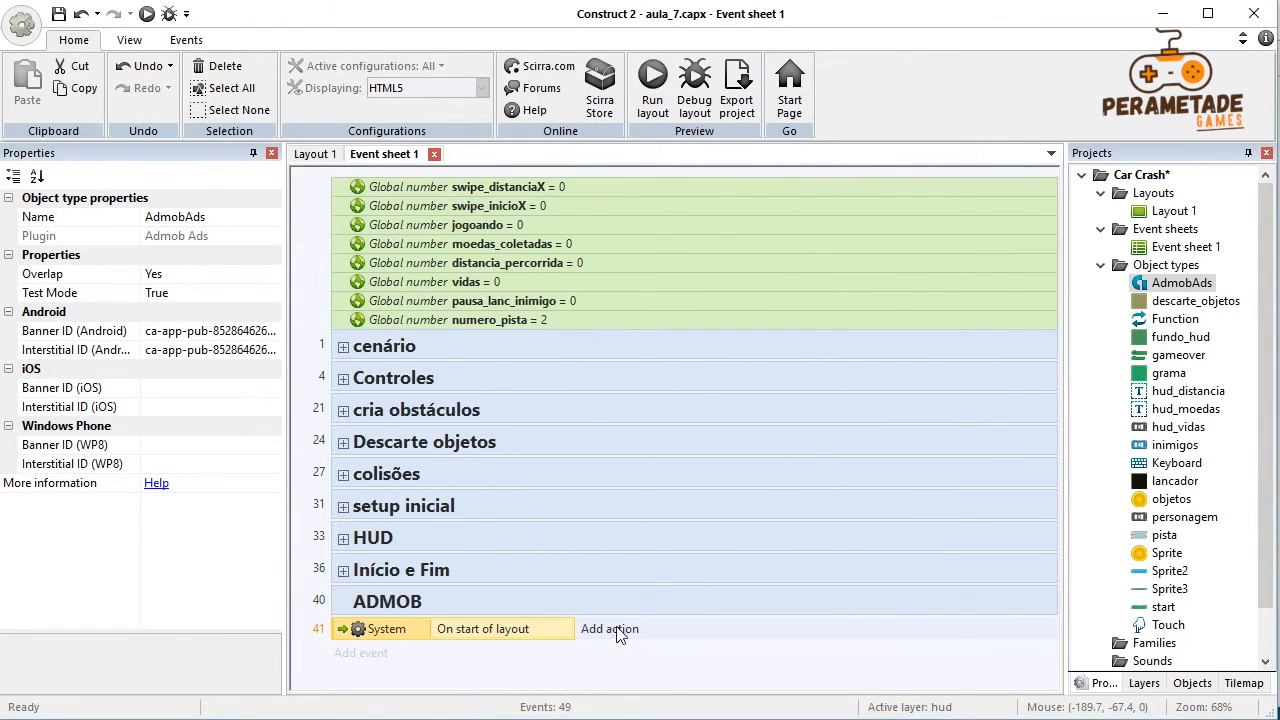
Step: Add the AdmobAds actions "Preload interstitial" and "Preload banner ad" to the On start of layout event
{"action": "left_click", "coordinate": [609, 629]}
{"action": "left_click", "coordinate": [380, 229]}
{"action": "double_click", "coordinate": [380, 229]}
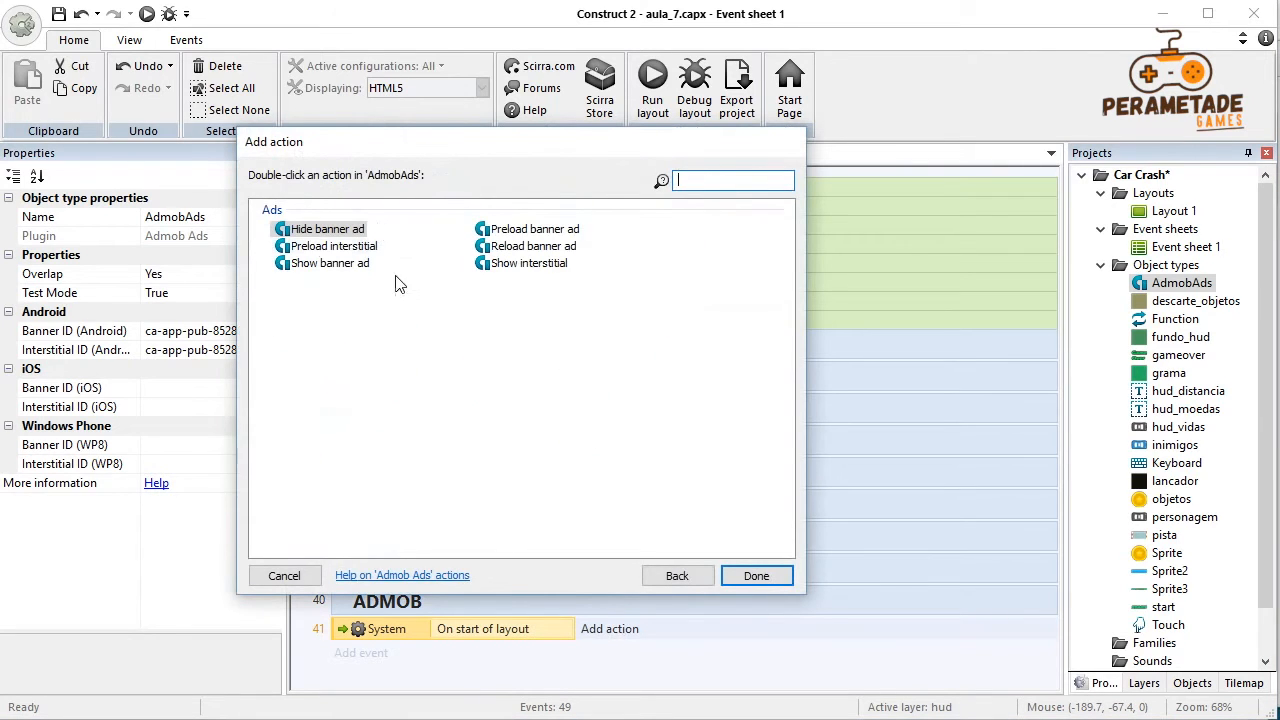
{"action": "left_click", "coordinate": [342, 247]}
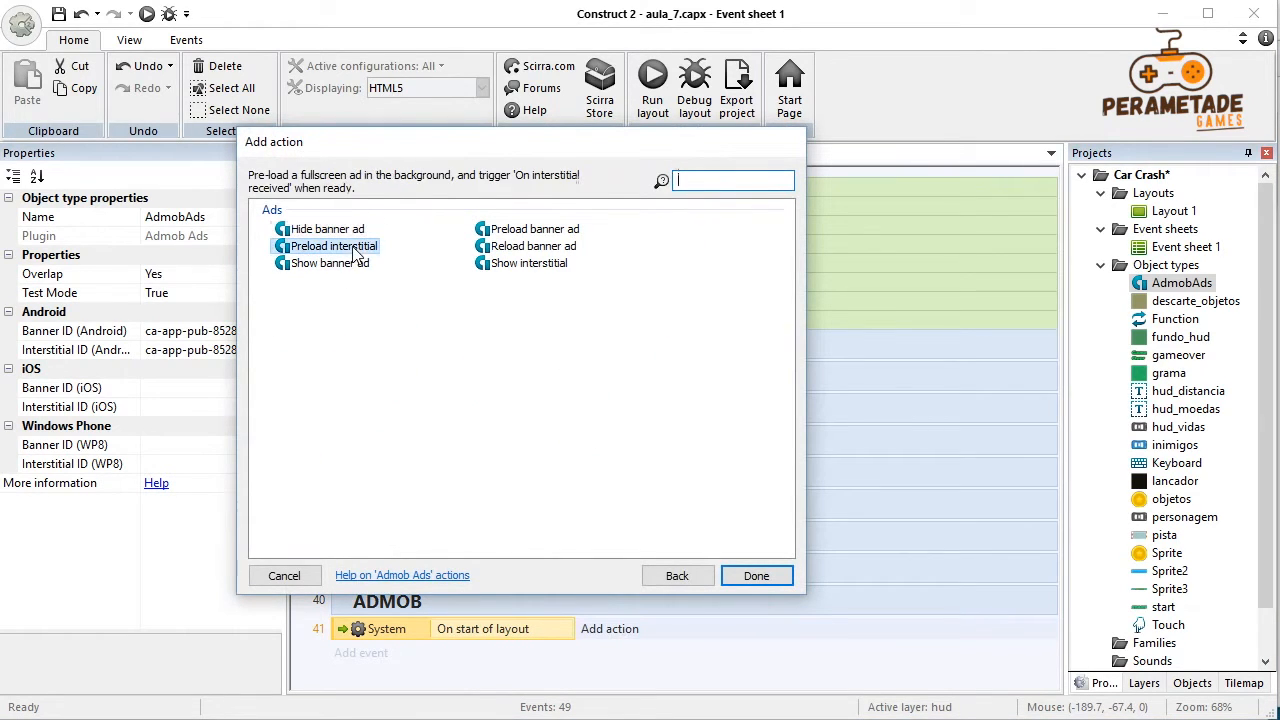
{"action": "double_click", "coordinate": [338, 247]}
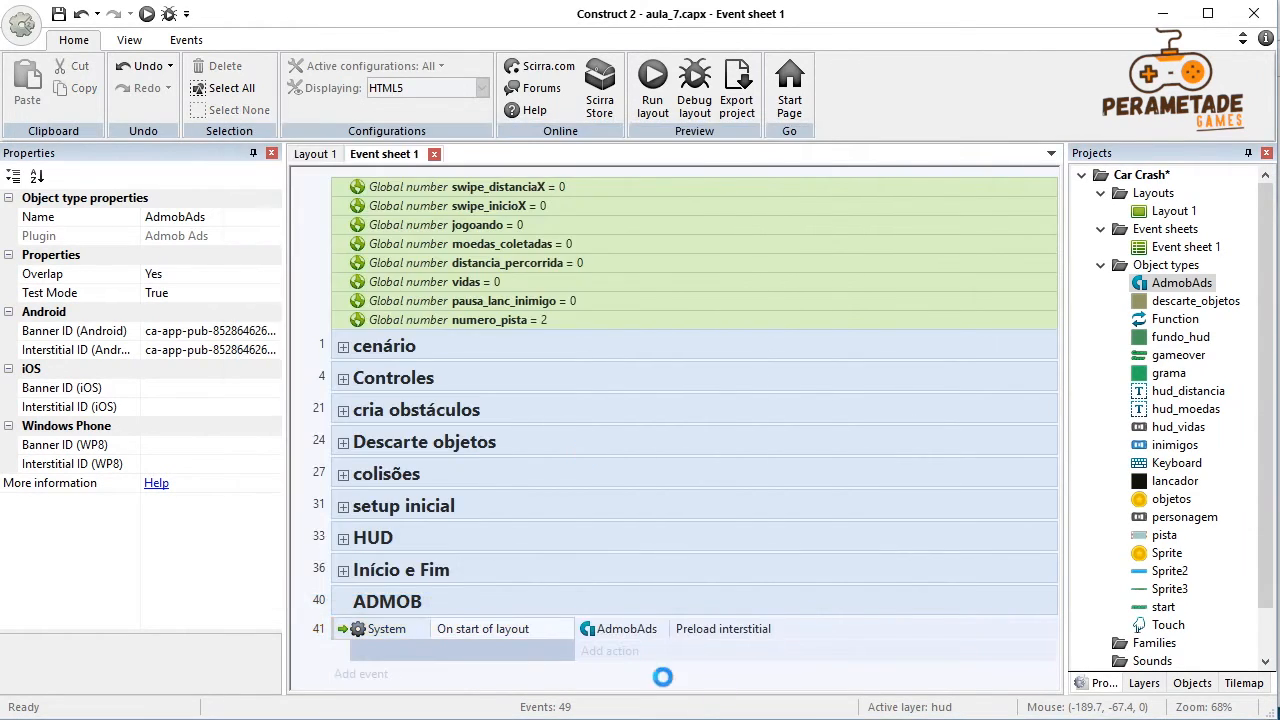
{"action": "left_click", "coordinate": [609, 651]}
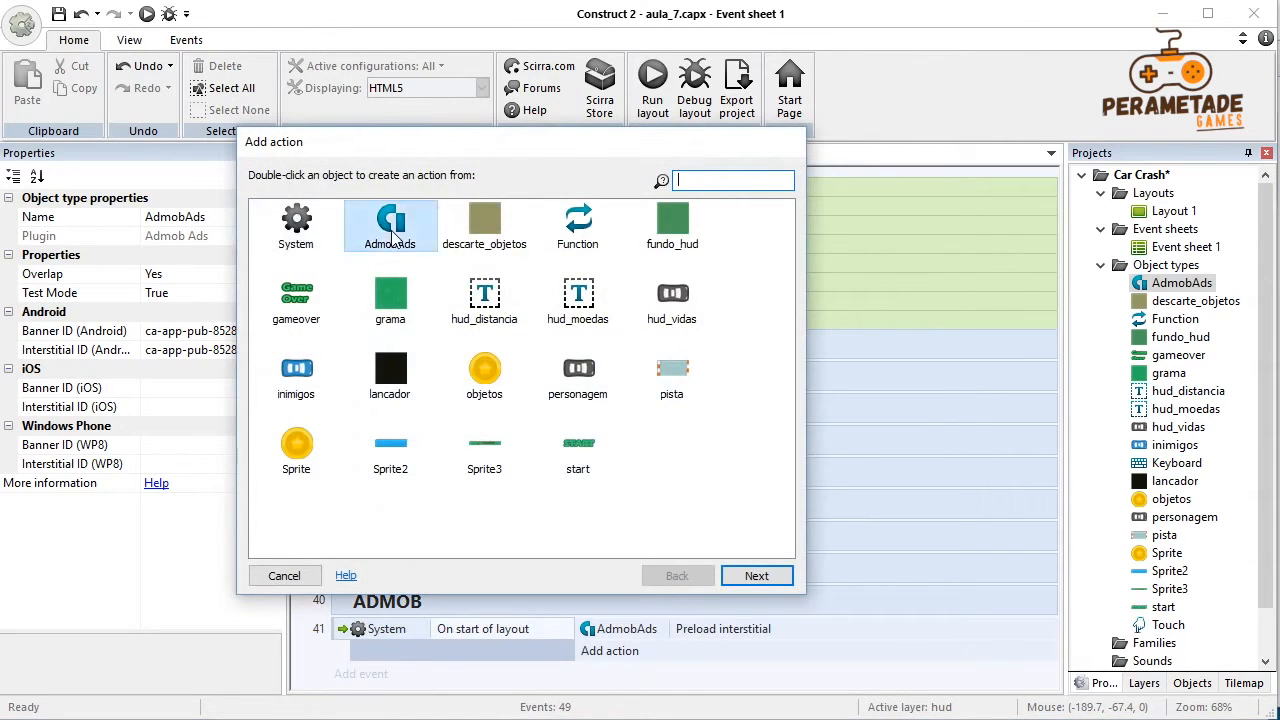
{"action": "double_click", "coordinate": [388, 225]}
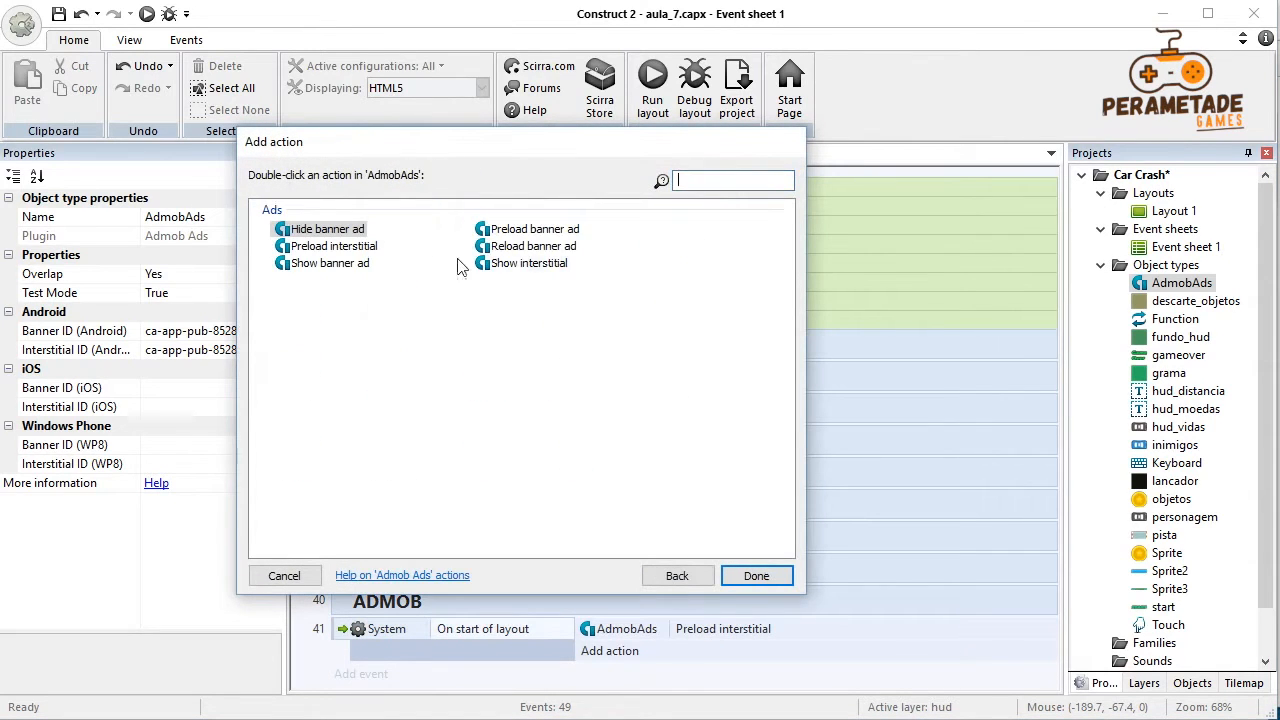
{"action": "left_click", "coordinate": [535, 232]}
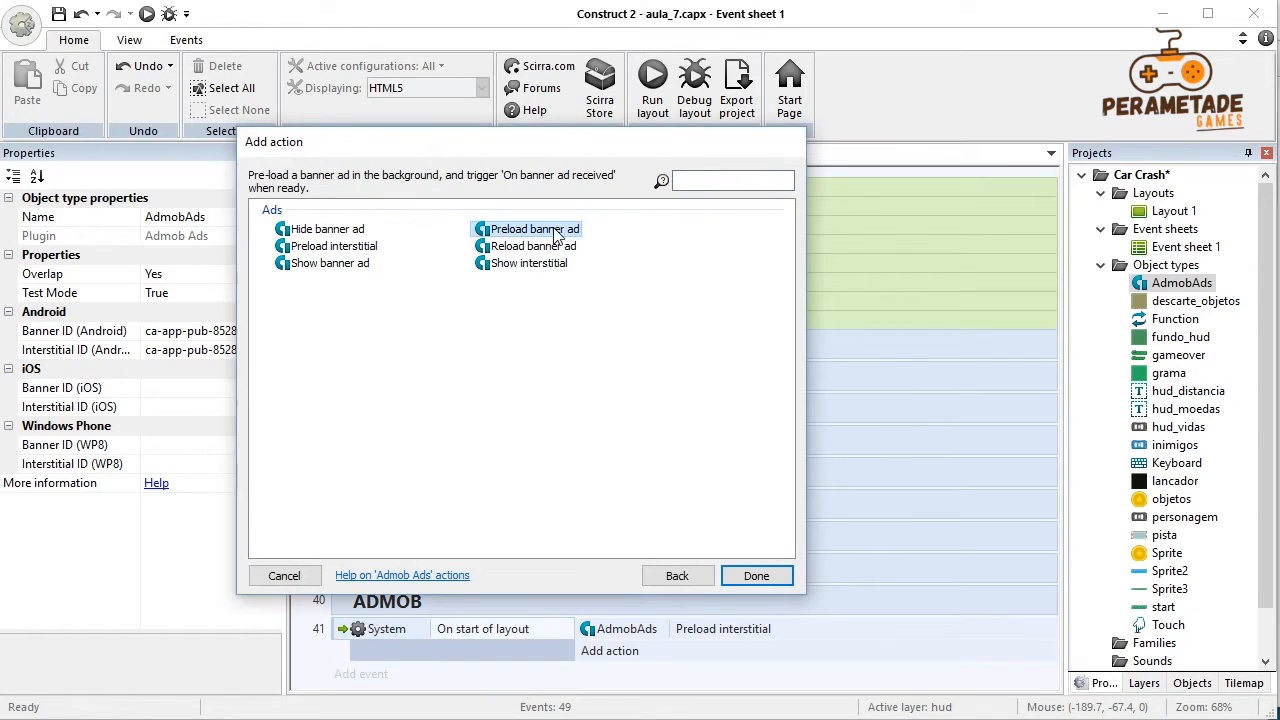
{"action": "left_click", "coordinate": [757, 577]}
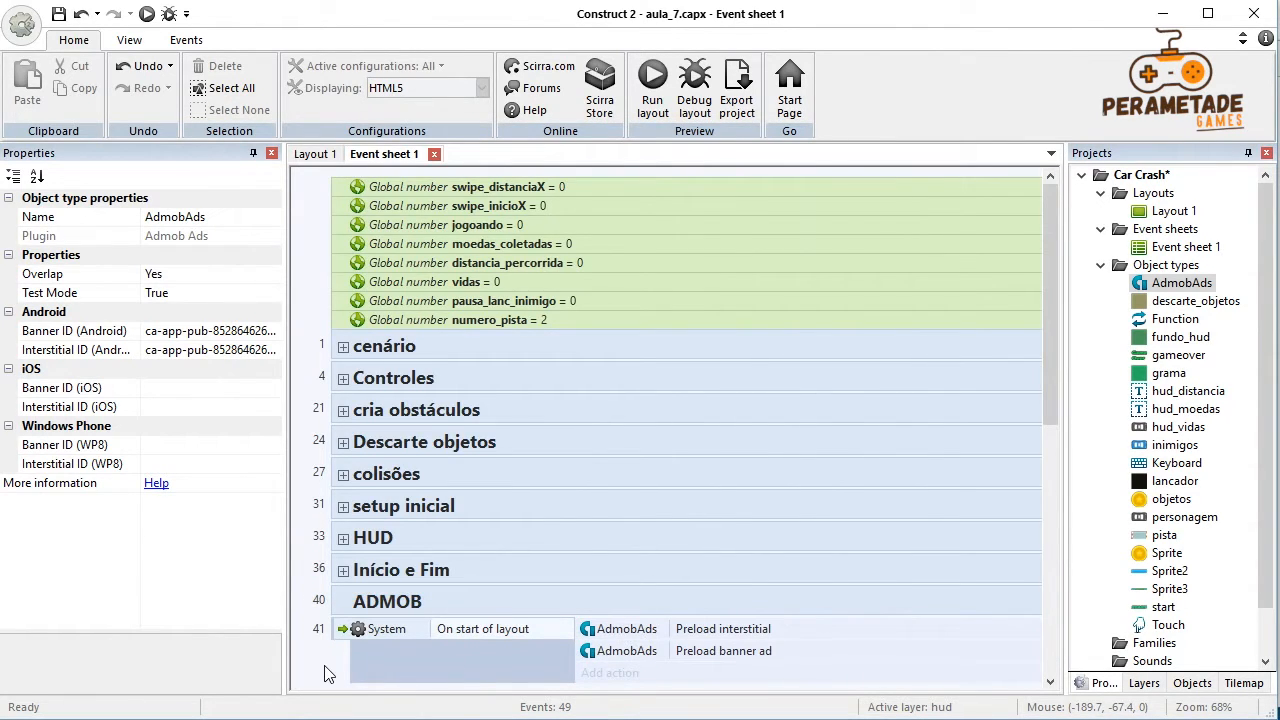
Step: Add an AdmobAds "Show banner ad" action to the same event with position Top center and size Smart banner (auto-size, recommended)
{"action": "scroll", "coordinate": [324, 673], "scroll_direction": "down", "scroll_amount": 2}
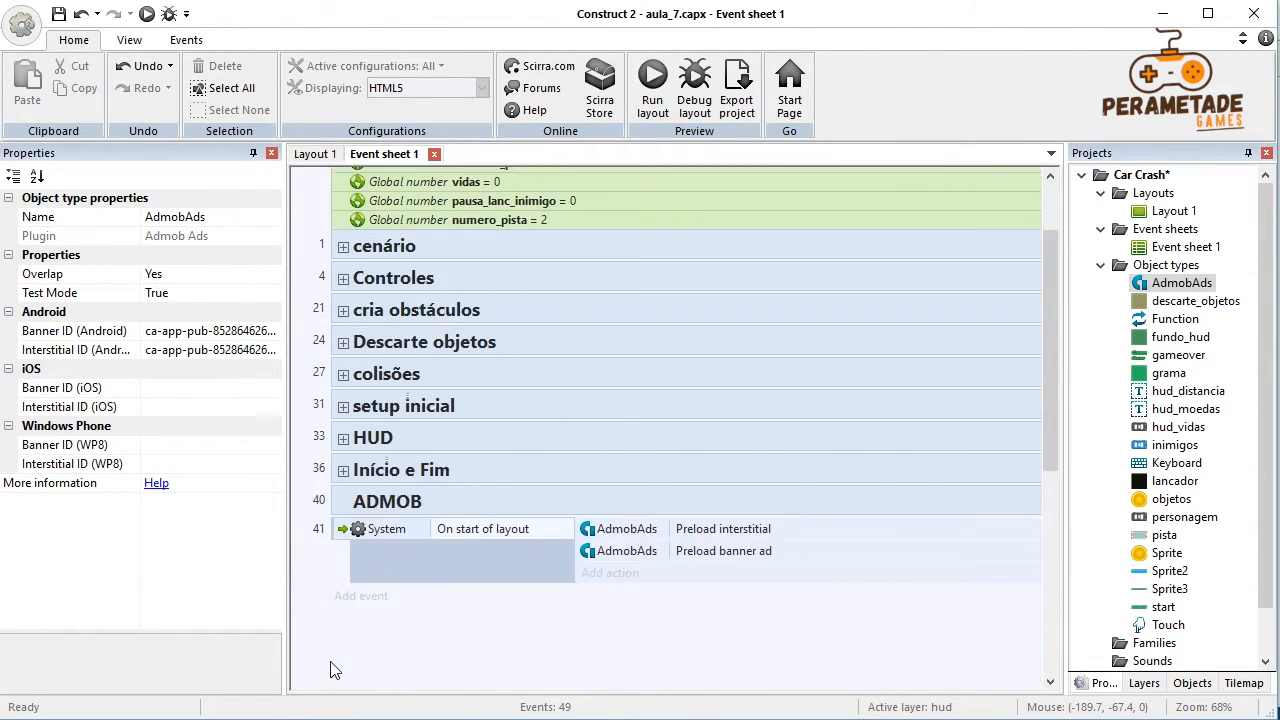
{"action": "left_click", "coordinate": [612, 575]}
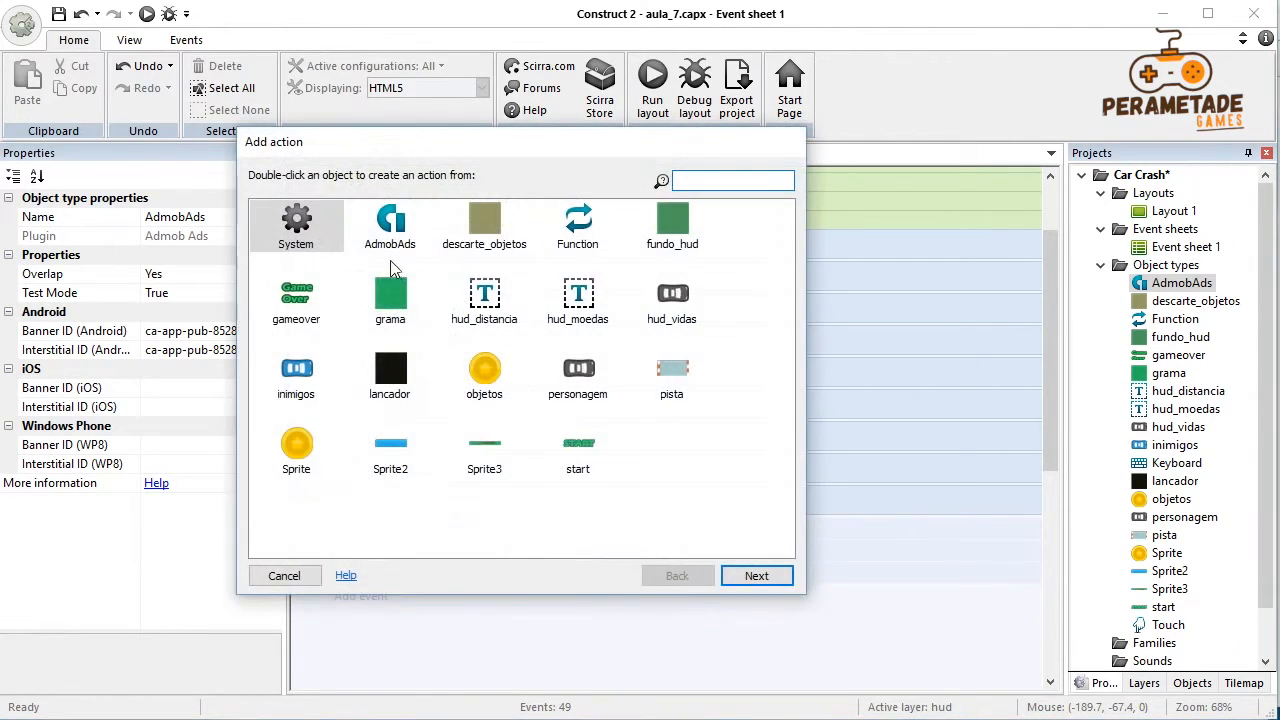
{"action": "double_click", "coordinate": [385, 228]}
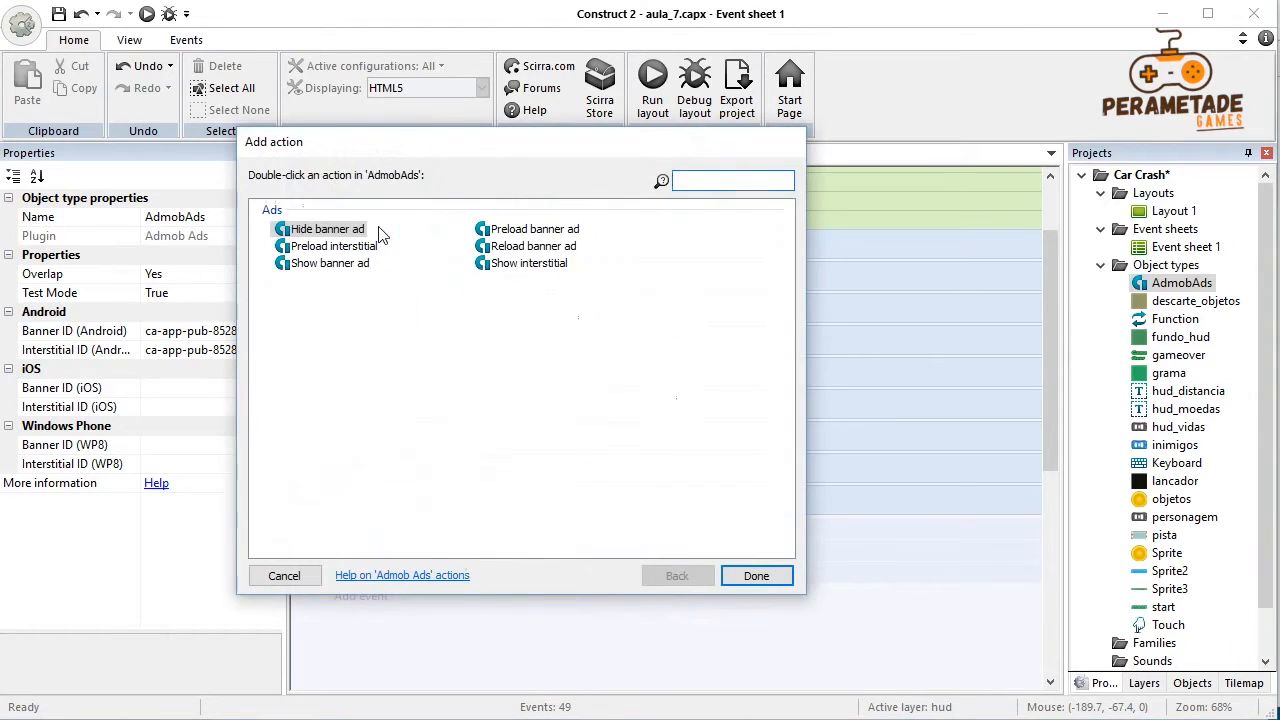
{"action": "left_click", "coordinate": [313, 266]}
{"action": "double_click", "coordinate": [330, 263]}
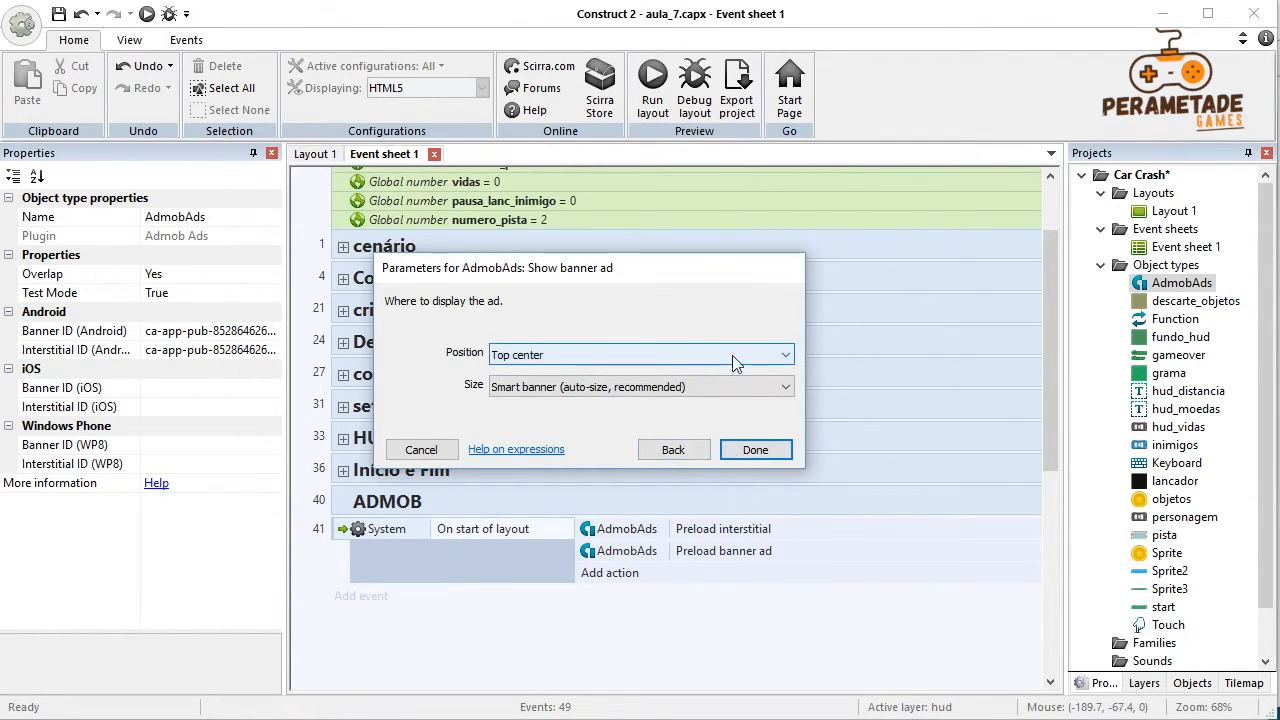
{"action": "left_click", "coordinate": [778, 357]}
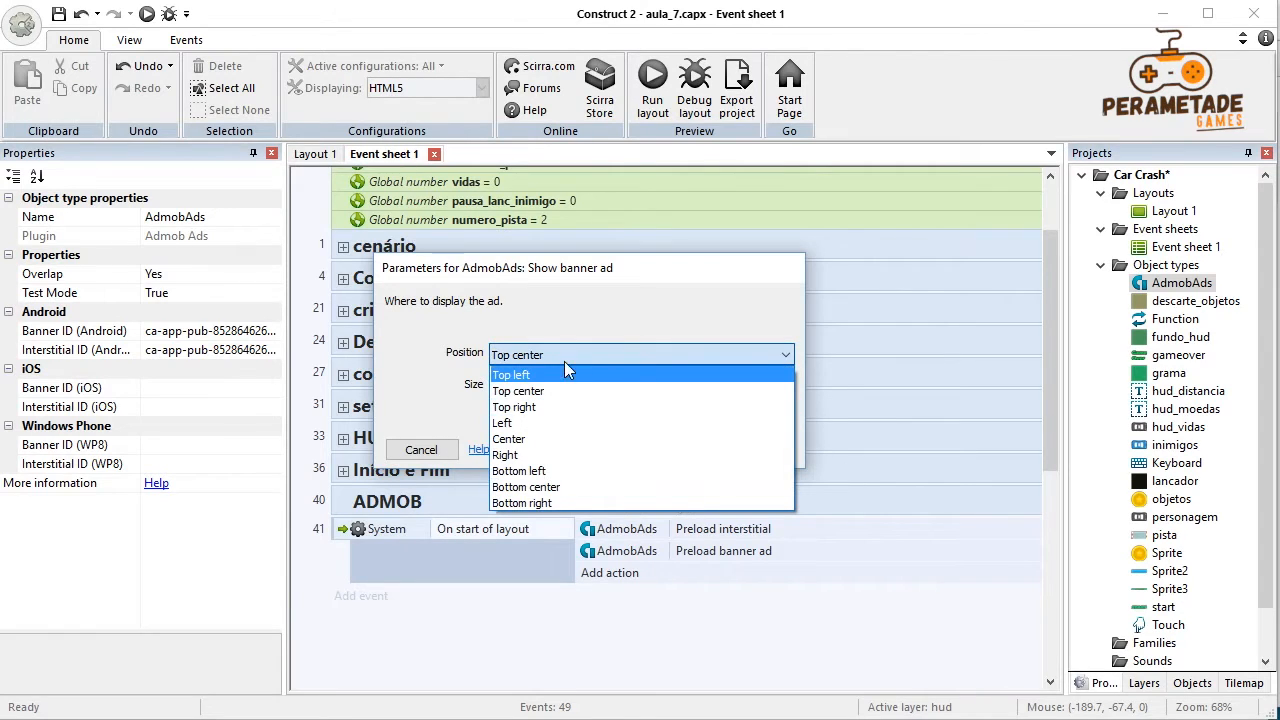
{"action": "left_click", "coordinate": [604, 355]}
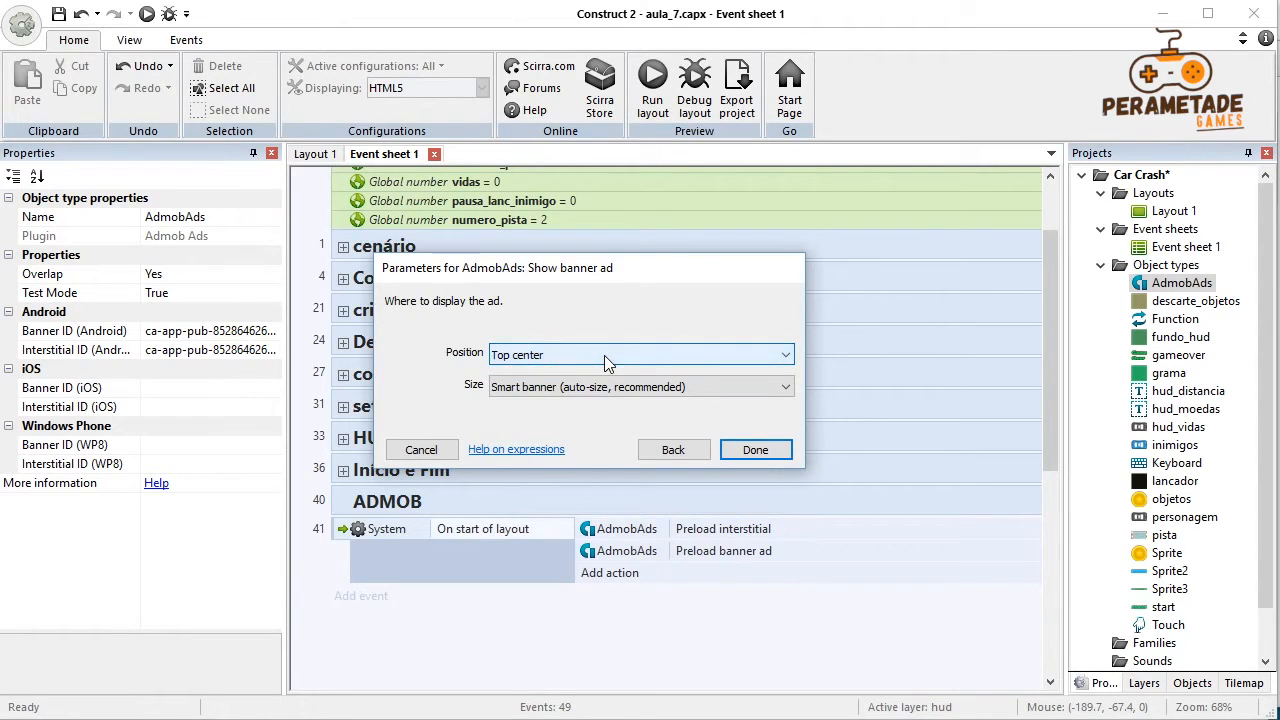
{"action": "left_click", "coordinate": [756, 450]}
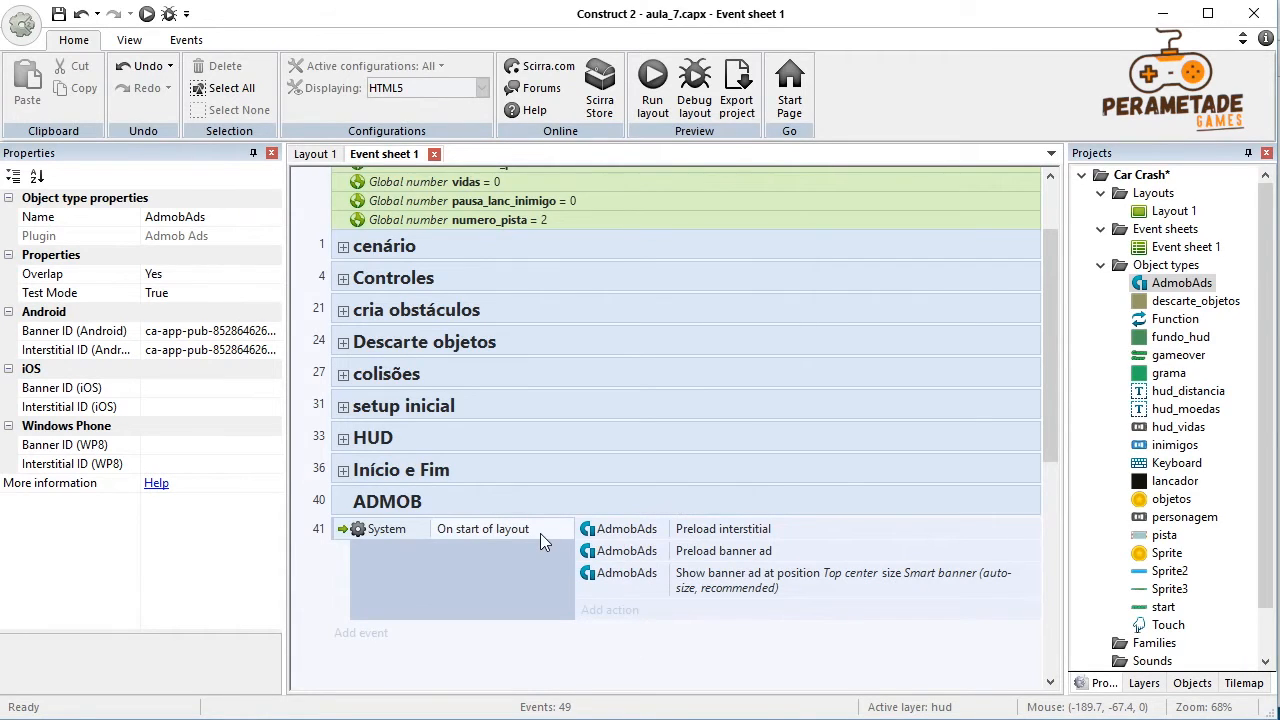
Step: Review the AdmobAds preload and show-banner actions and compare them with the banner area in Layout 1
{"action": "left_click", "coordinate": [1164, 289]}
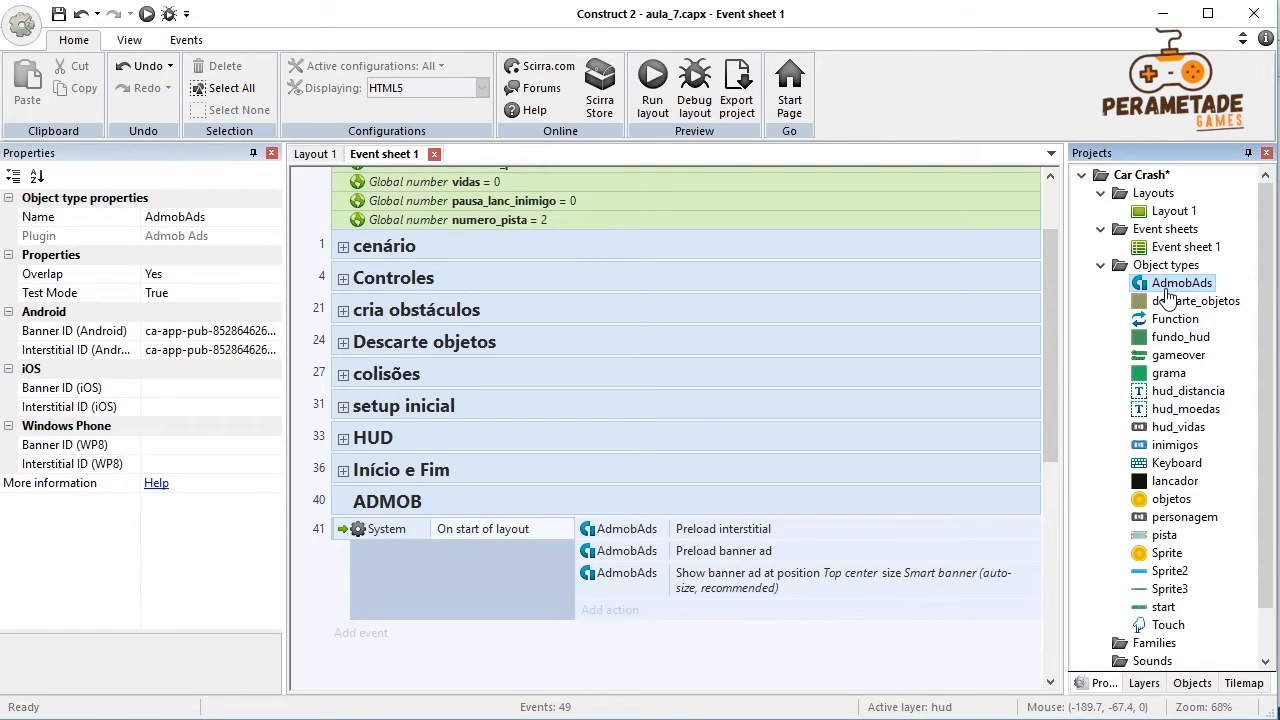
{"action": "left_click", "coordinate": [632, 537]}
{"action": "left_click", "coordinate": [634, 550]}
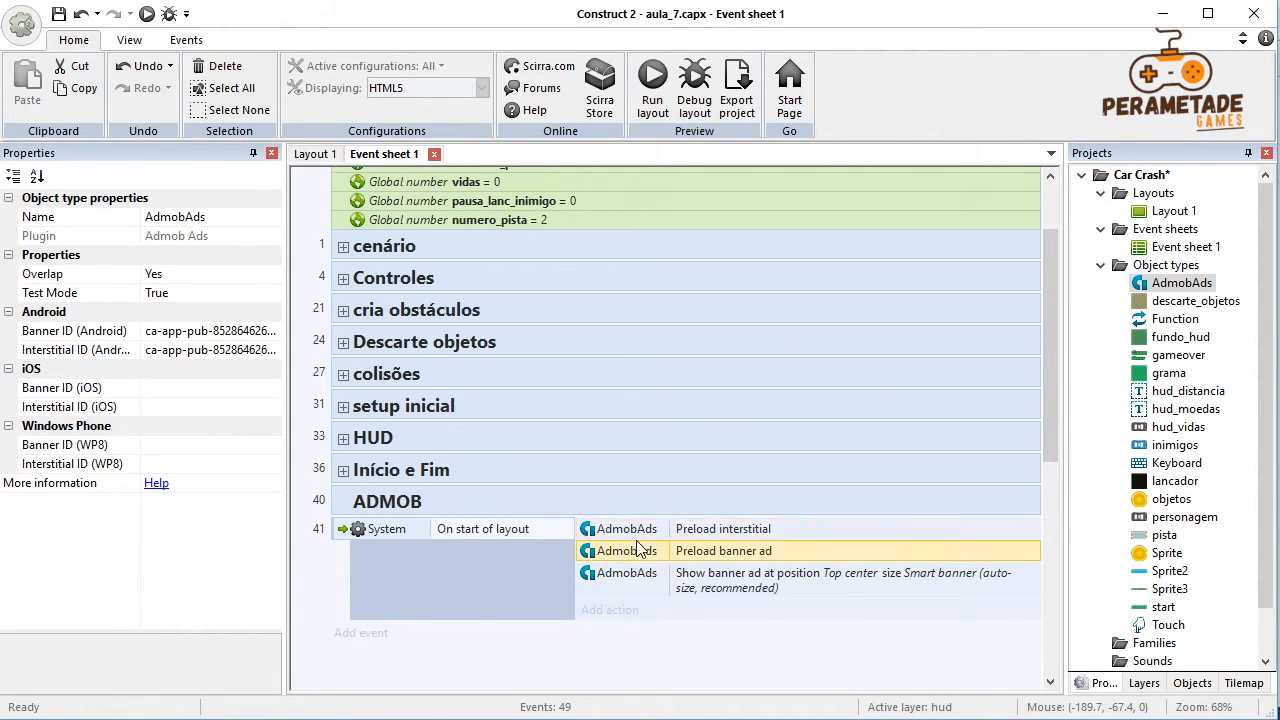
{"action": "left_click", "coordinate": [650, 585]}
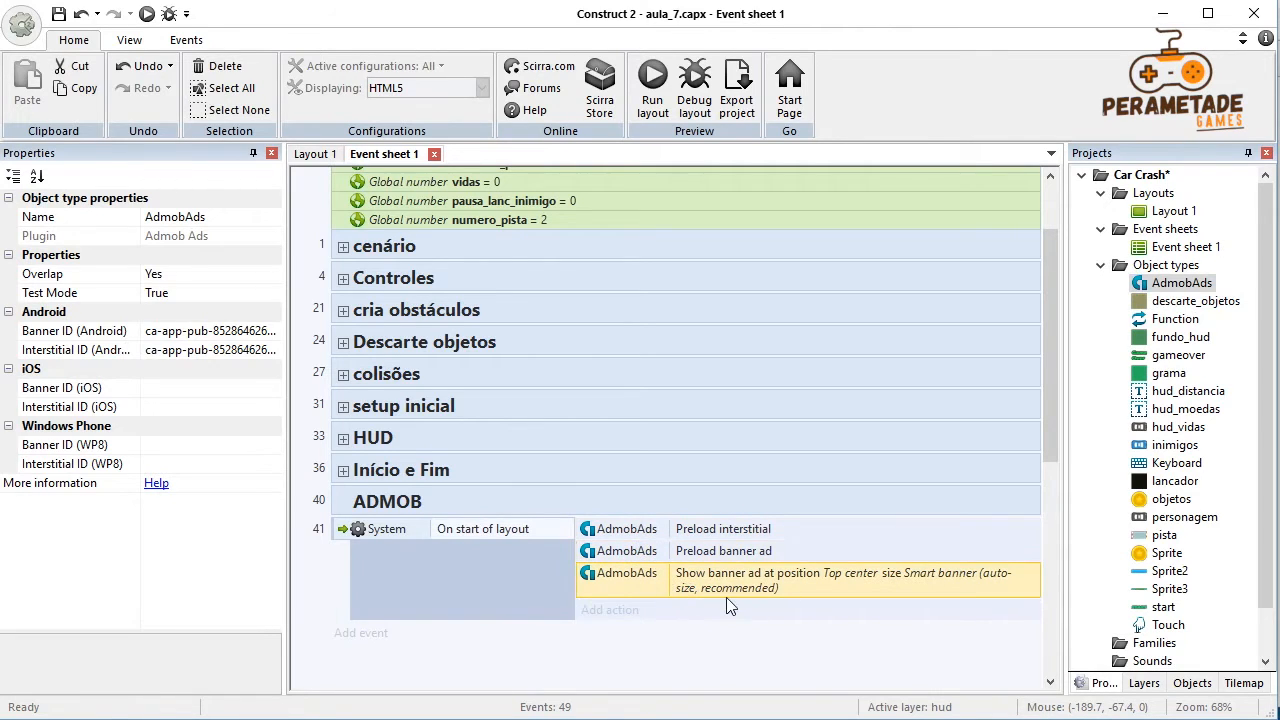
{"action": "left_click", "coordinate": [314, 154]}
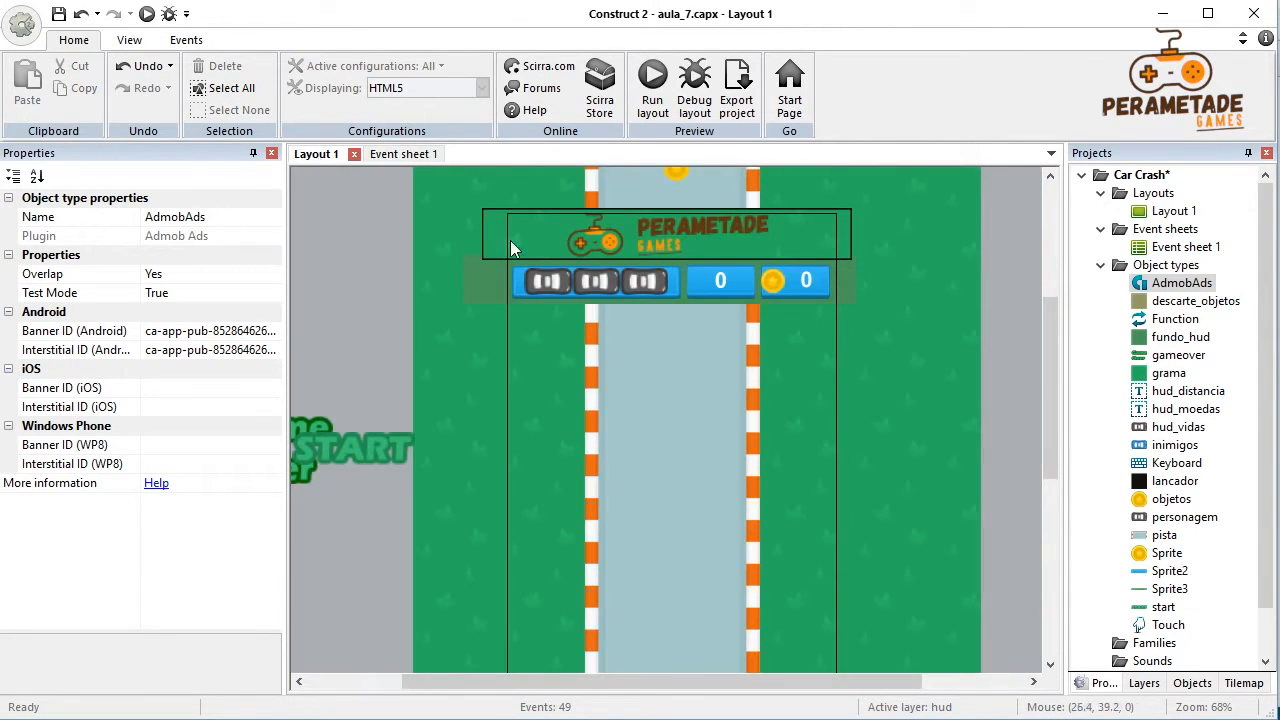
{"action": "left_click", "coordinate": [392, 154]}
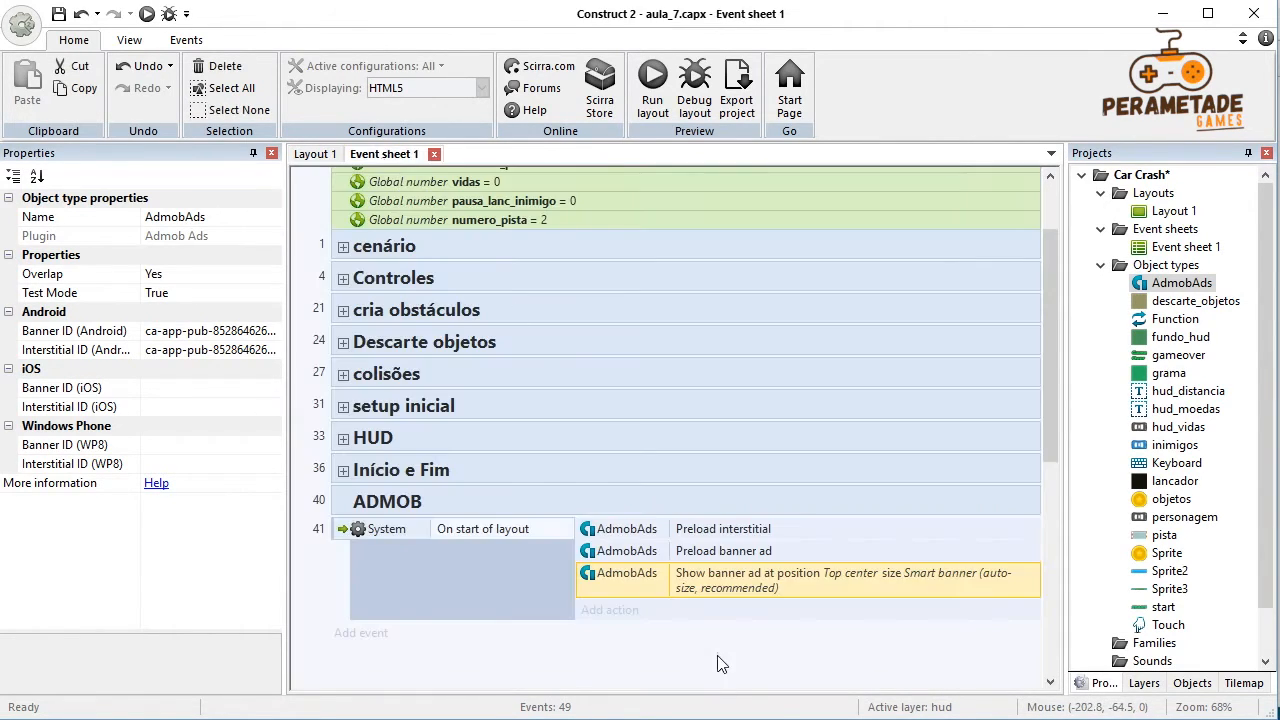
{"action": "left_click", "coordinate": [636, 670]}
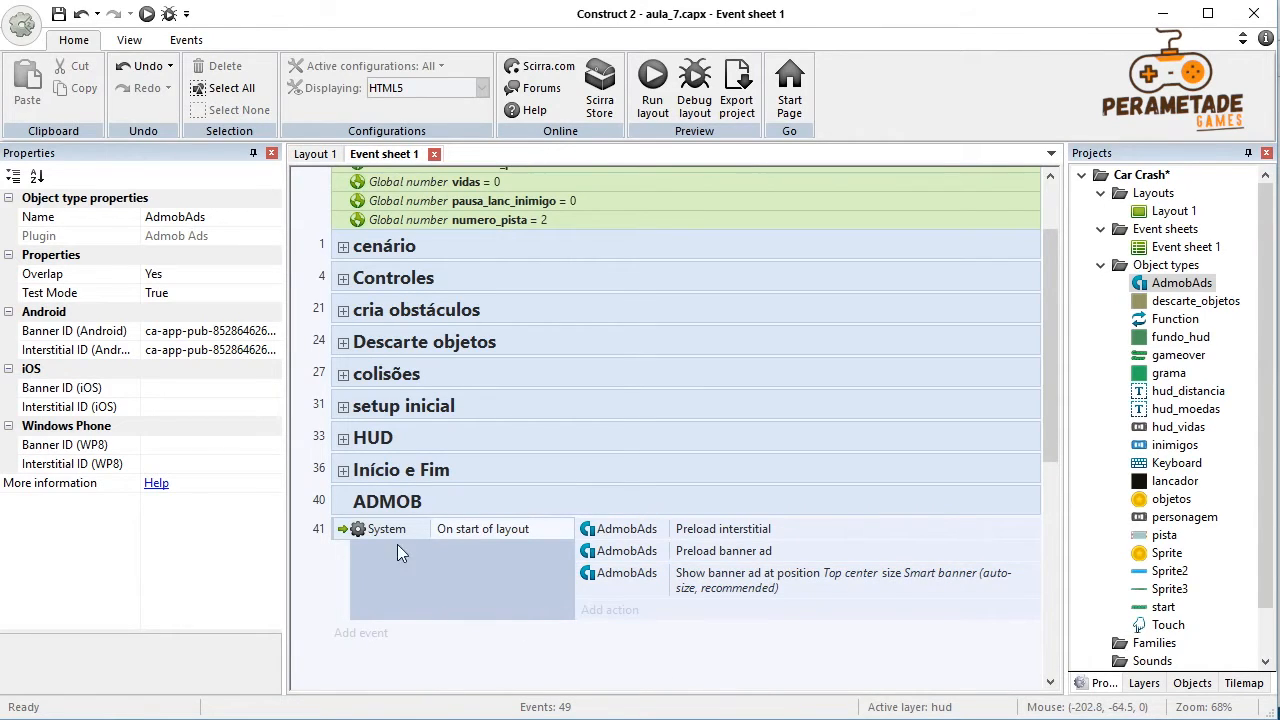
Step: Move the On start of layout event inside the ADMOB group
{"action": "left_click", "coordinate": [340, 528]}
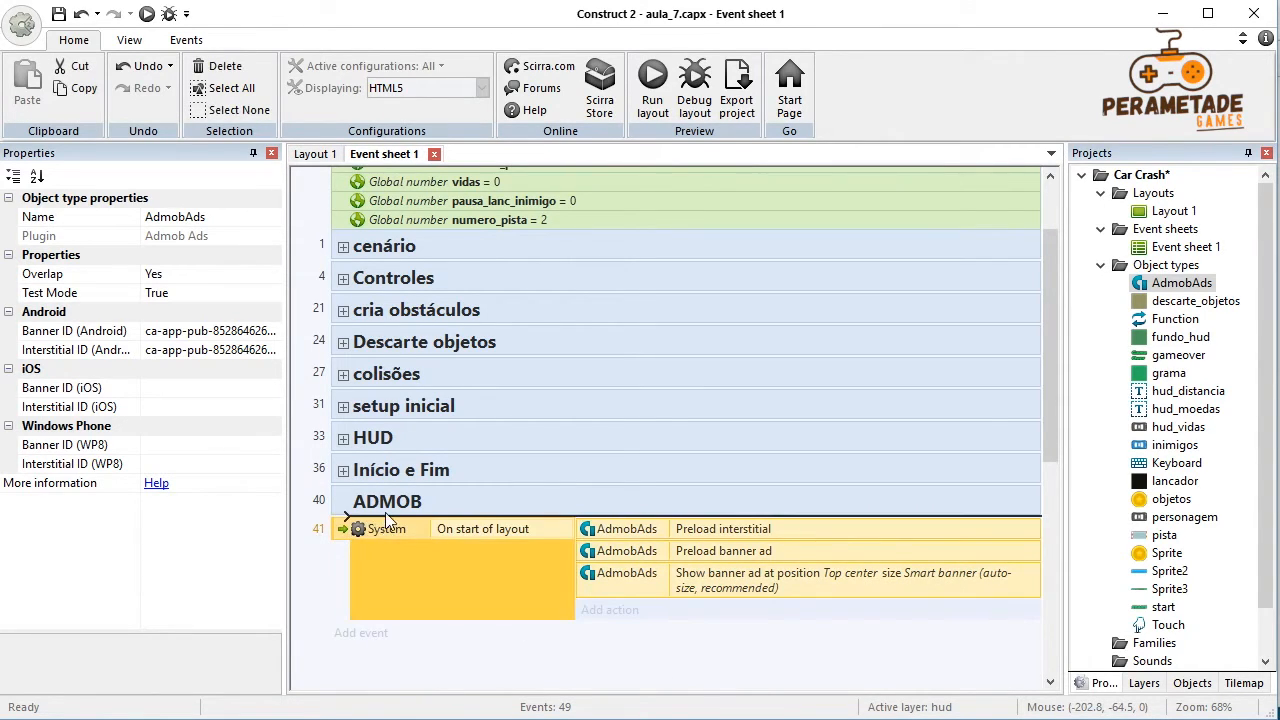
{"action": "left_click_drag", "start_coordinate": [388, 520], "coordinate": [382, 512]}
{"action": "left_click", "coordinate": [362, 580]}
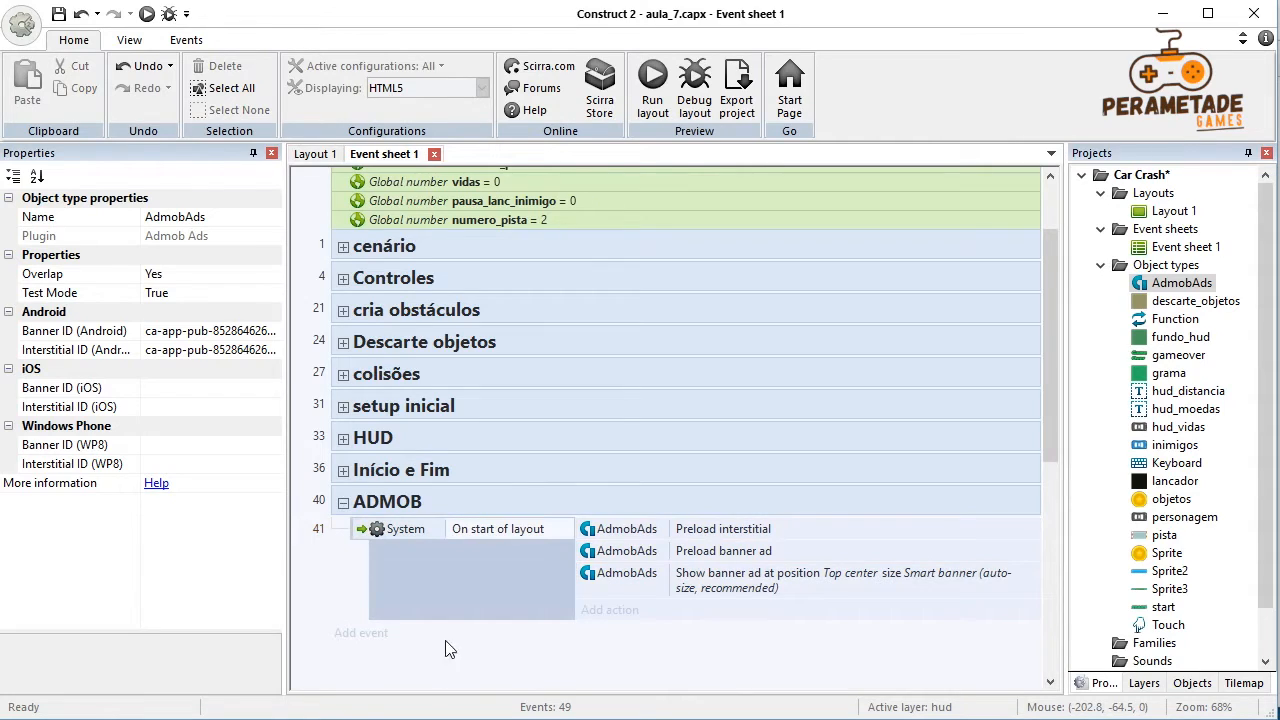
Step: Add a global number variable named controle_intersticial with initial value 0
{"action": "right_click", "coordinate": [361, 666]}
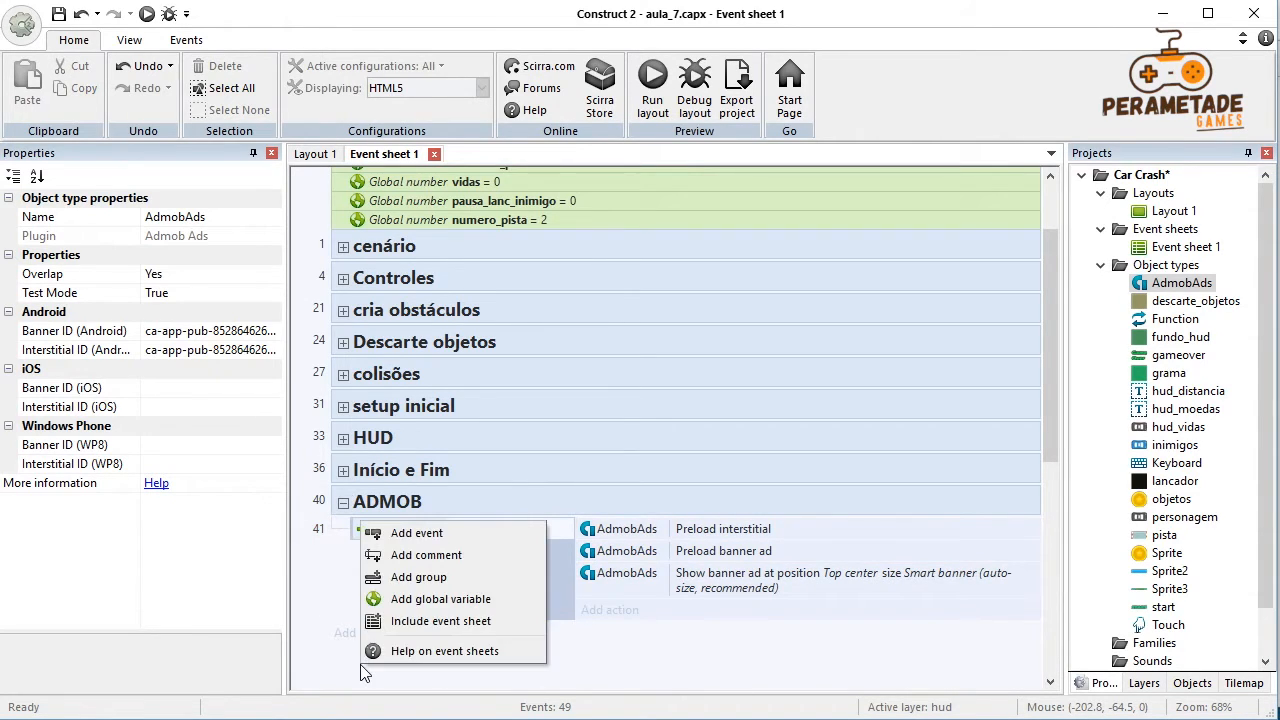
{"action": "left_click", "coordinate": [434, 602]}
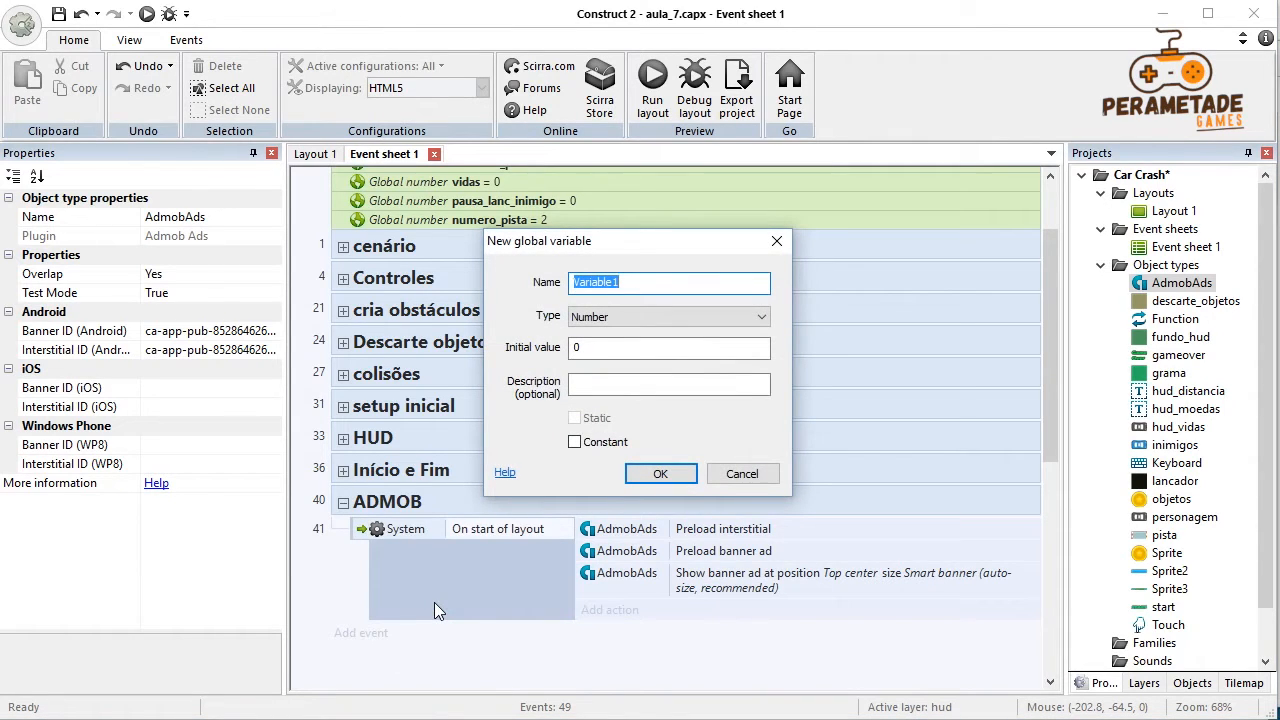
{"action": "type", "text": "controle_intersticial"}
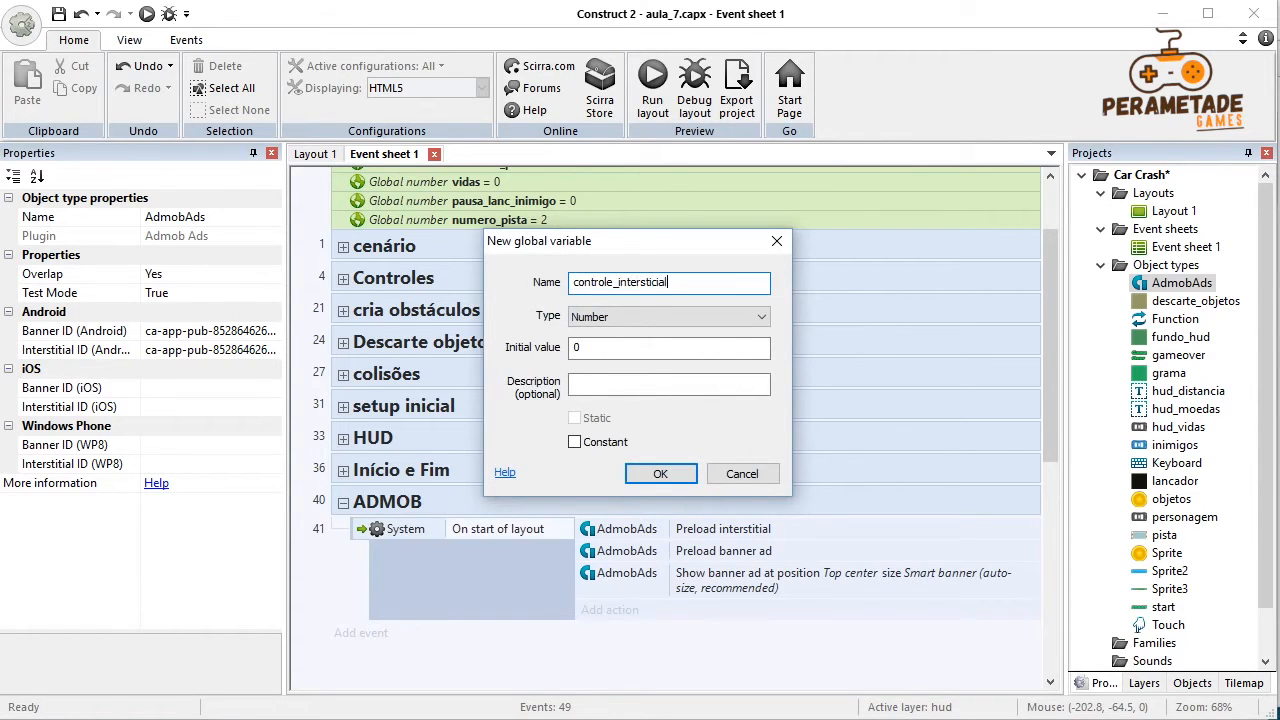
{"action": "key", "text": "Return"}
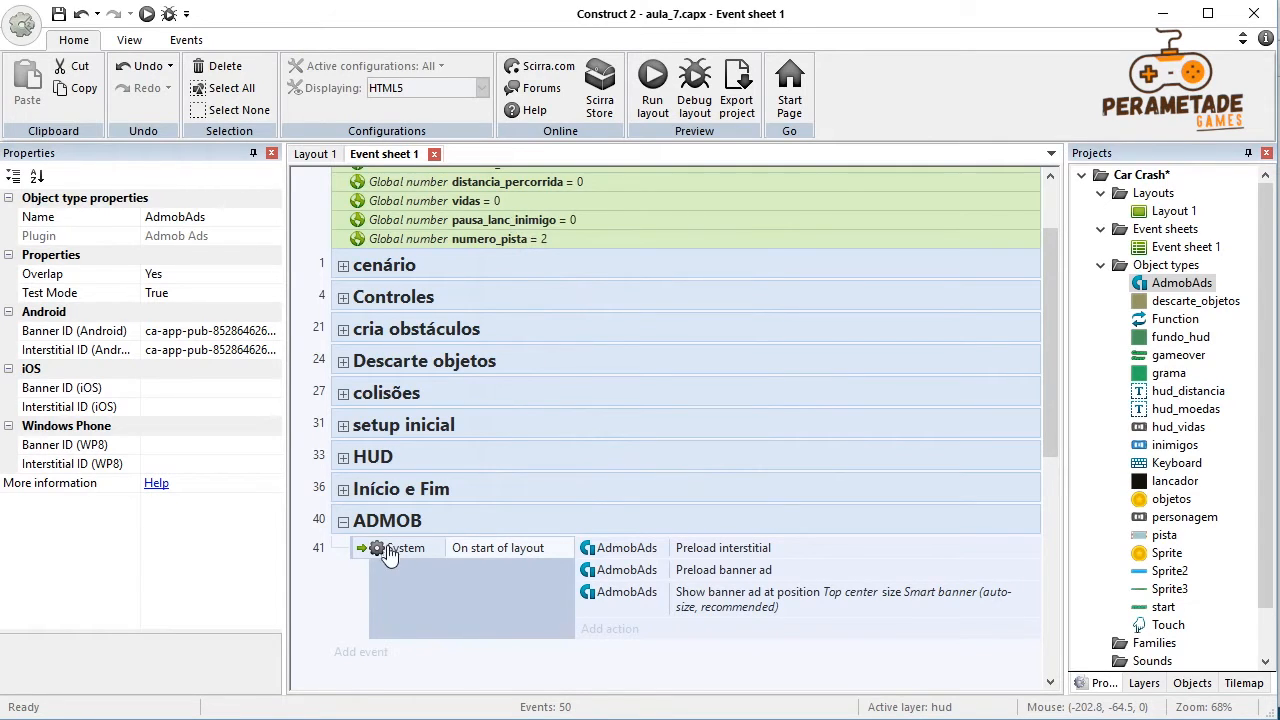
Step: Add a System "Add to" action that adds 1 to controle_intersticial in the On "start" function event of the Início e Fim group
{"action": "left_click", "coordinate": [344, 491]}
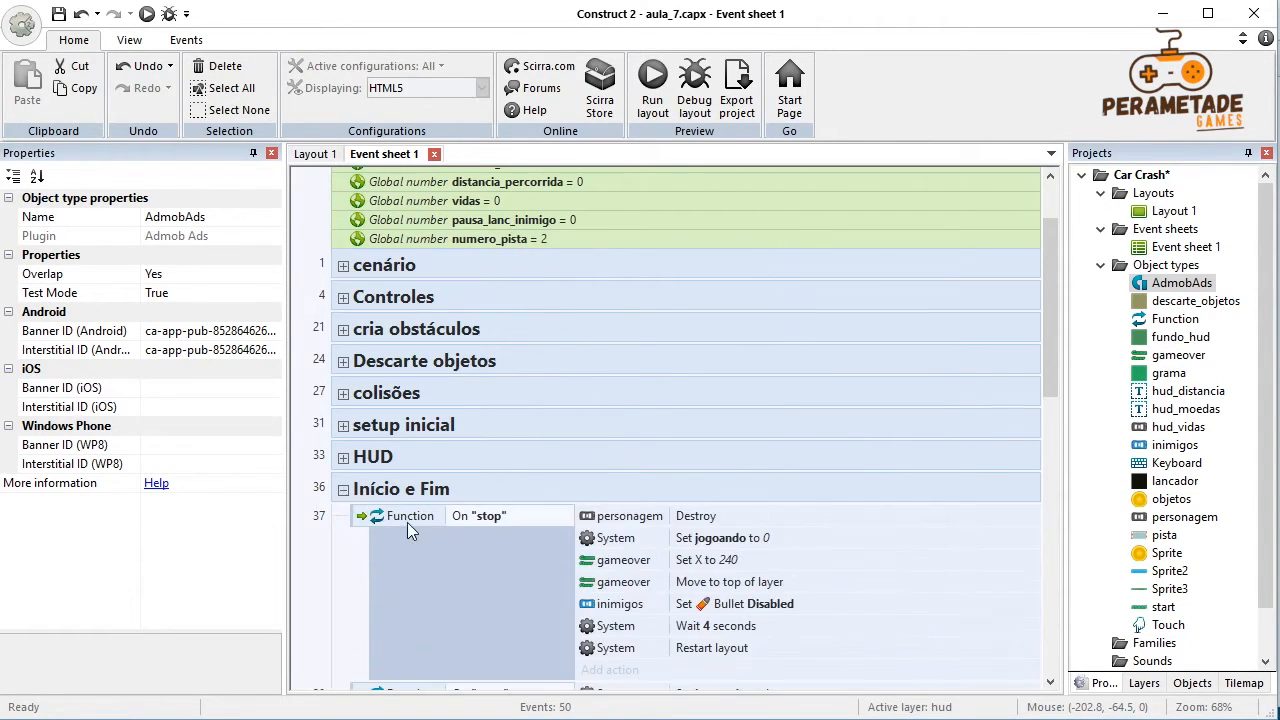
{"action": "scroll", "coordinate": [407, 522], "scroll_direction": "down", "scroll_amount": 3}
{"action": "scroll", "coordinate": [400, 525], "scroll_direction": "down", "scroll_amount": 1}
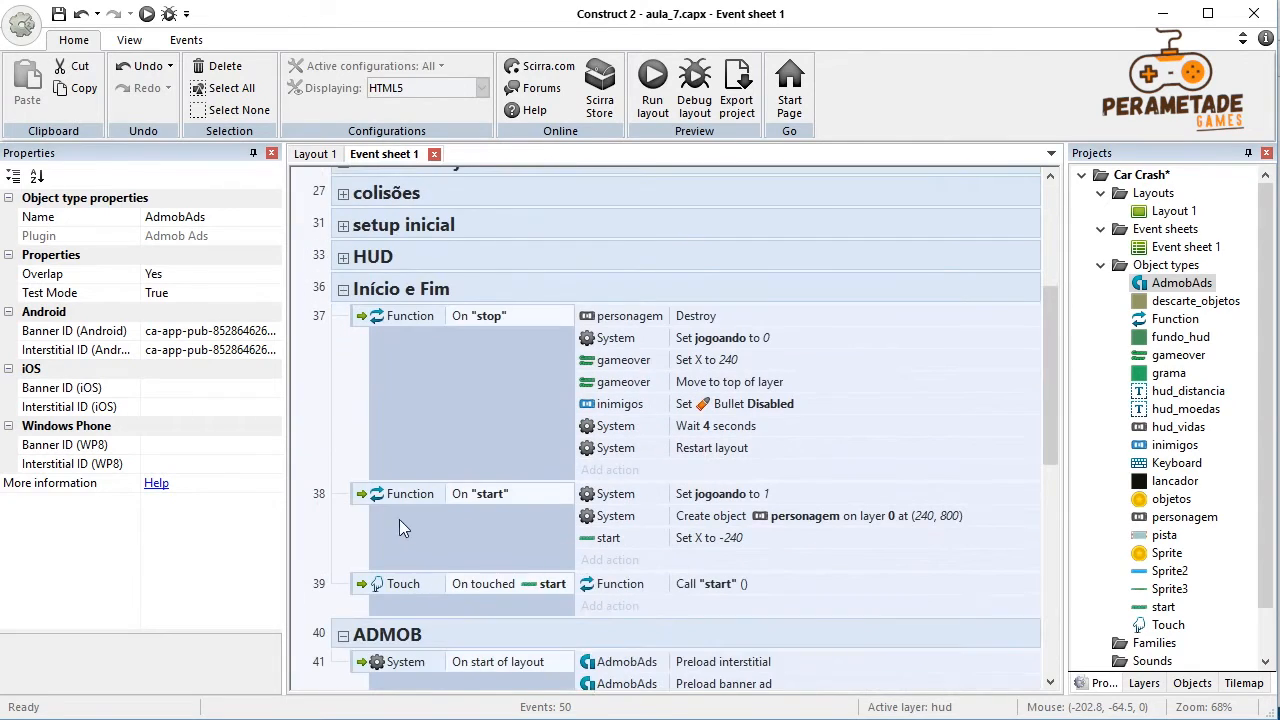
{"action": "left_click", "coordinate": [610, 561]}
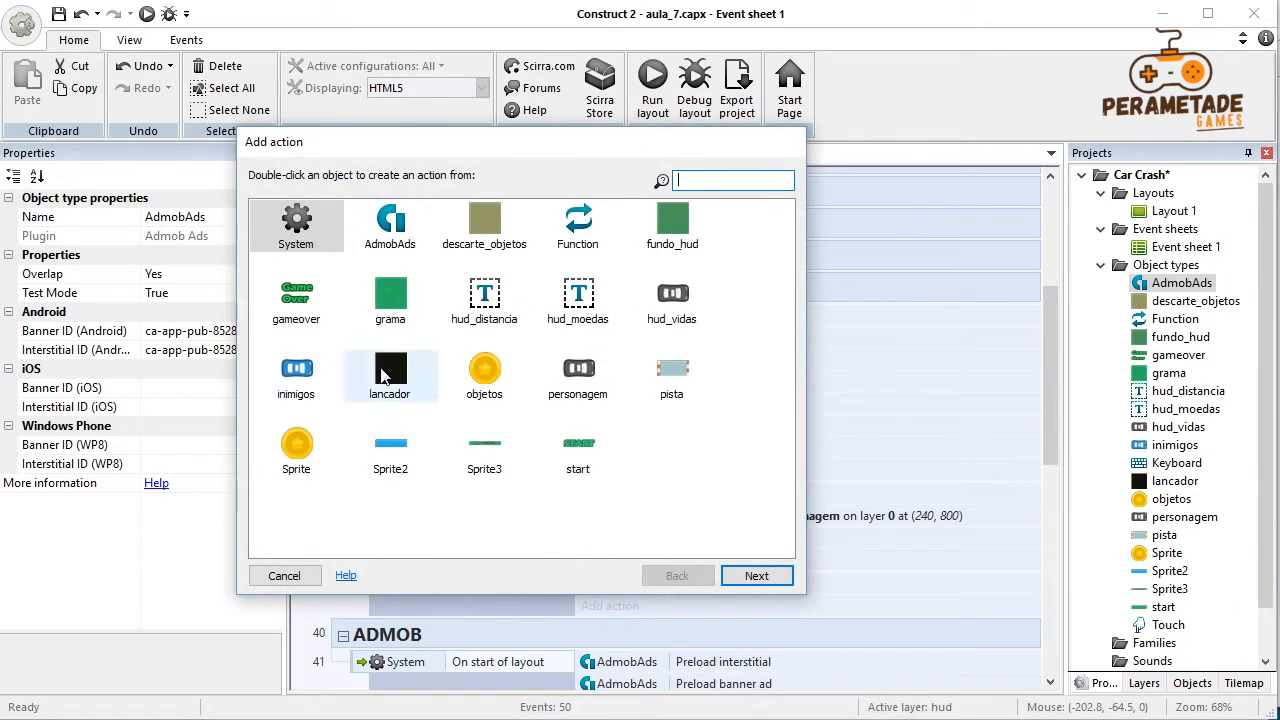
{"action": "double_click", "coordinate": [300, 240]}
{"action": "double_click", "coordinate": [307, 415]}
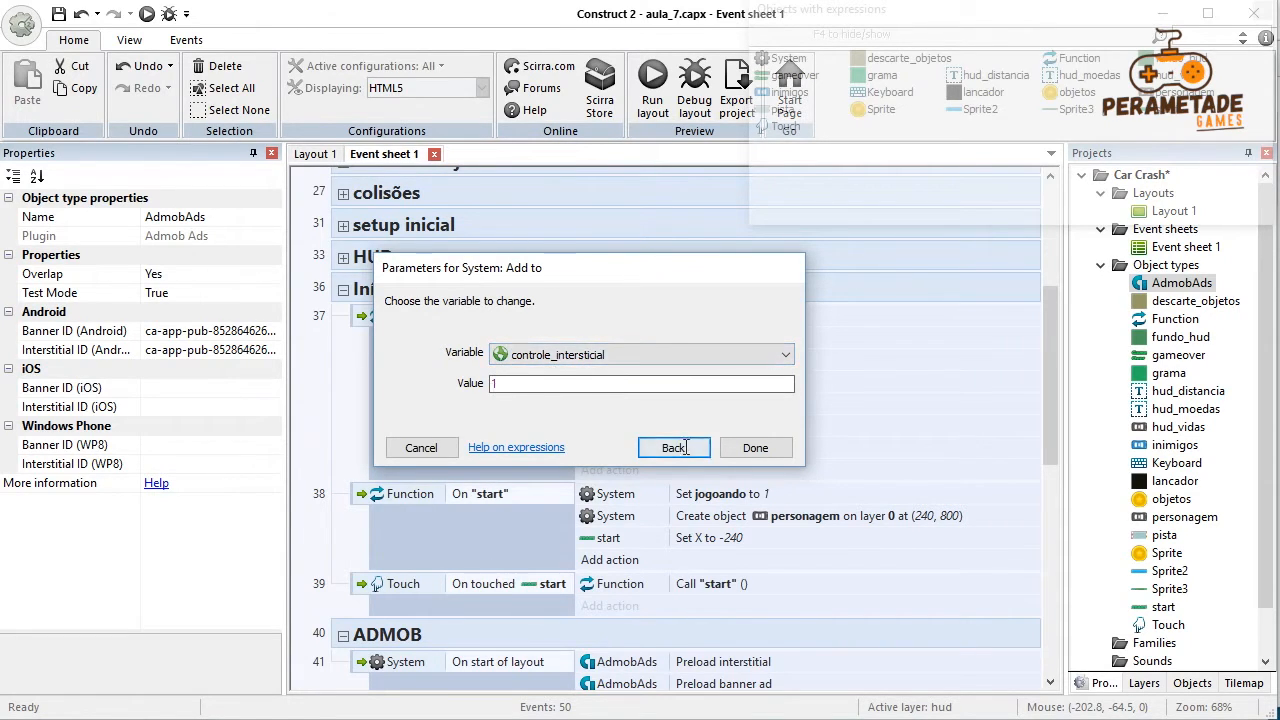
{"action": "left_click", "coordinate": [755, 447]}
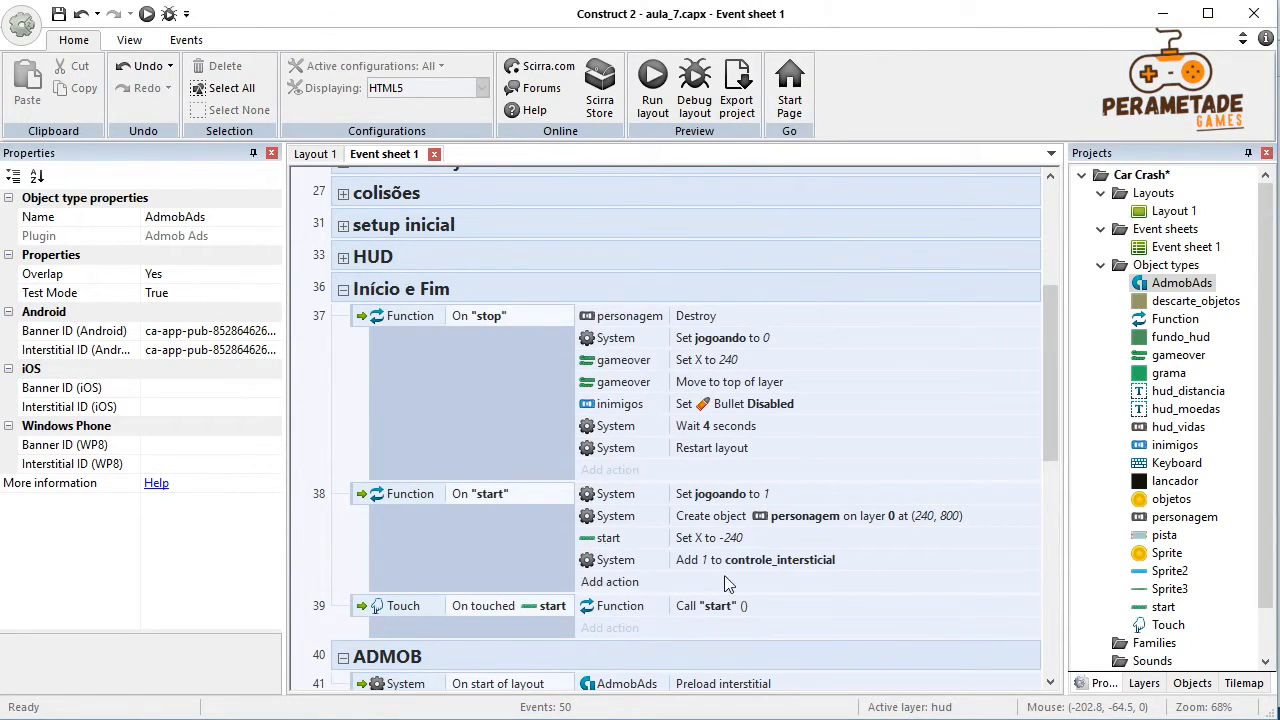
Step: Add a sub-event to the On "start" function event with the System condition controle_intersticial equal to 3
{"action": "left_click", "coordinate": [356, 488]}
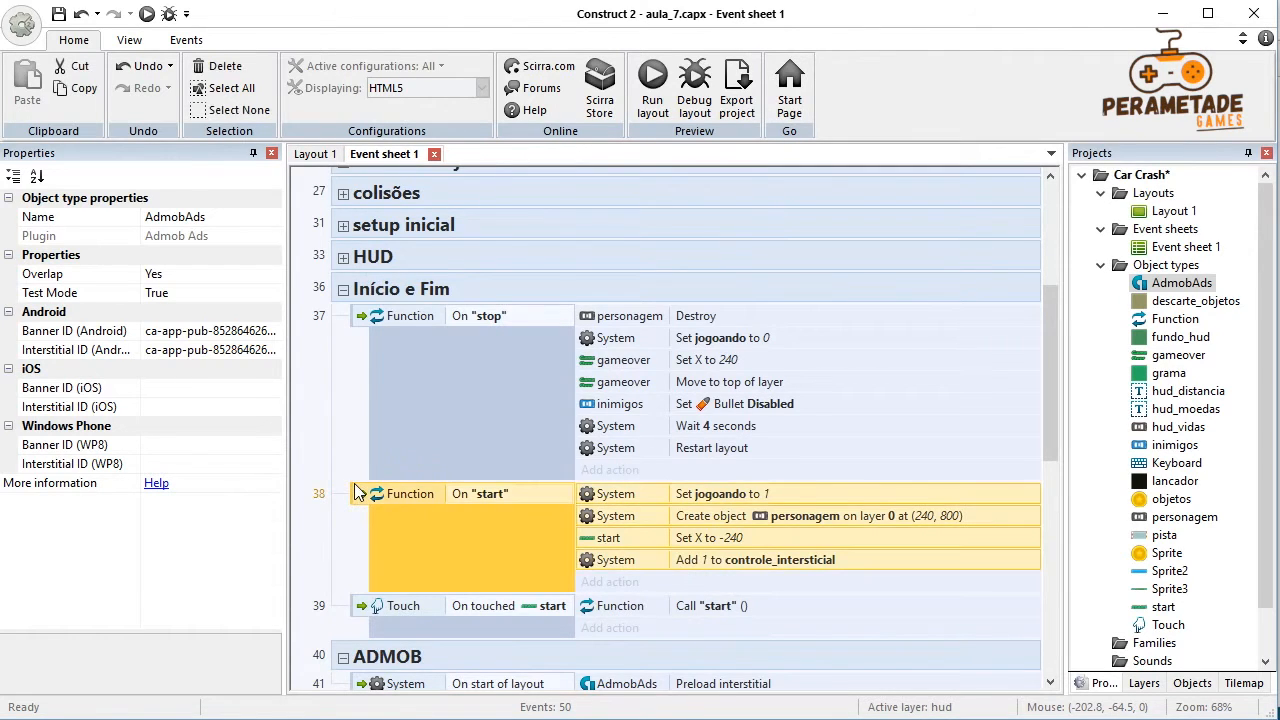
{"action": "right_click", "coordinate": [356, 484]}
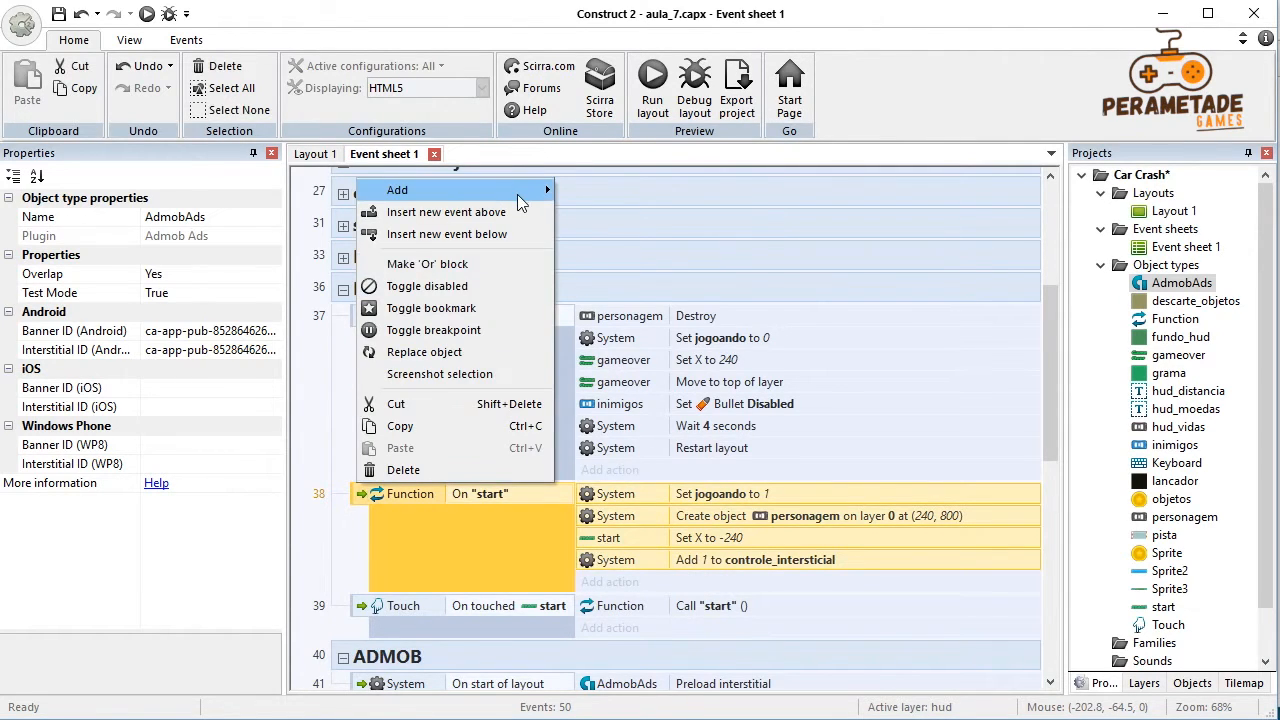
{"action": "mouse_move", "coordinate": [470, 190]}
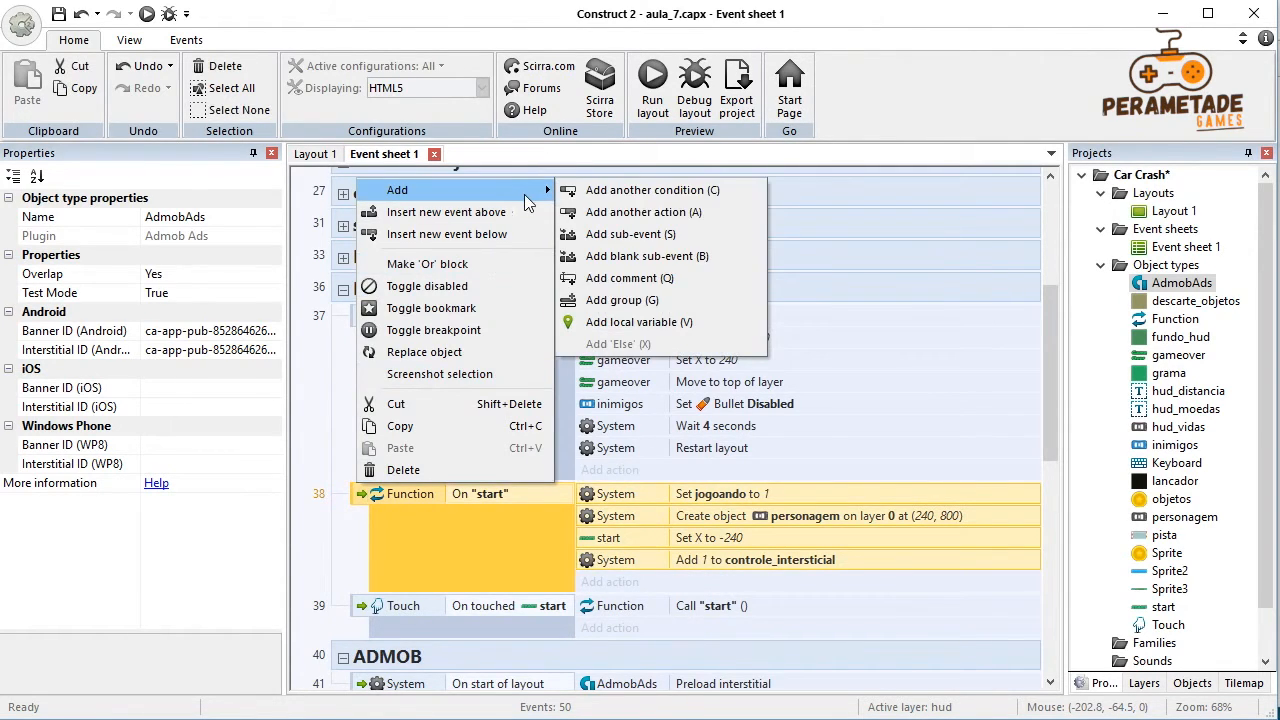
{"action": "left_click", "coordinate": [683, 234]}
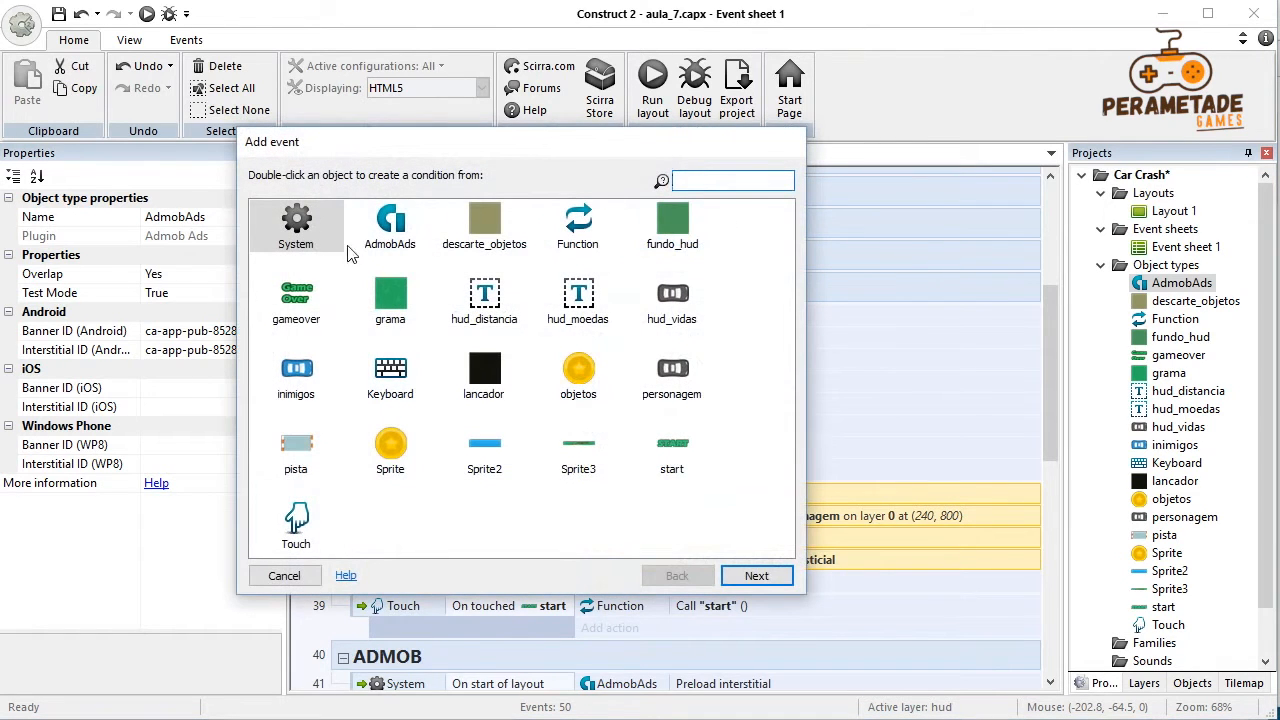
{"action": "double_click", "coordinate": [296, 226]}
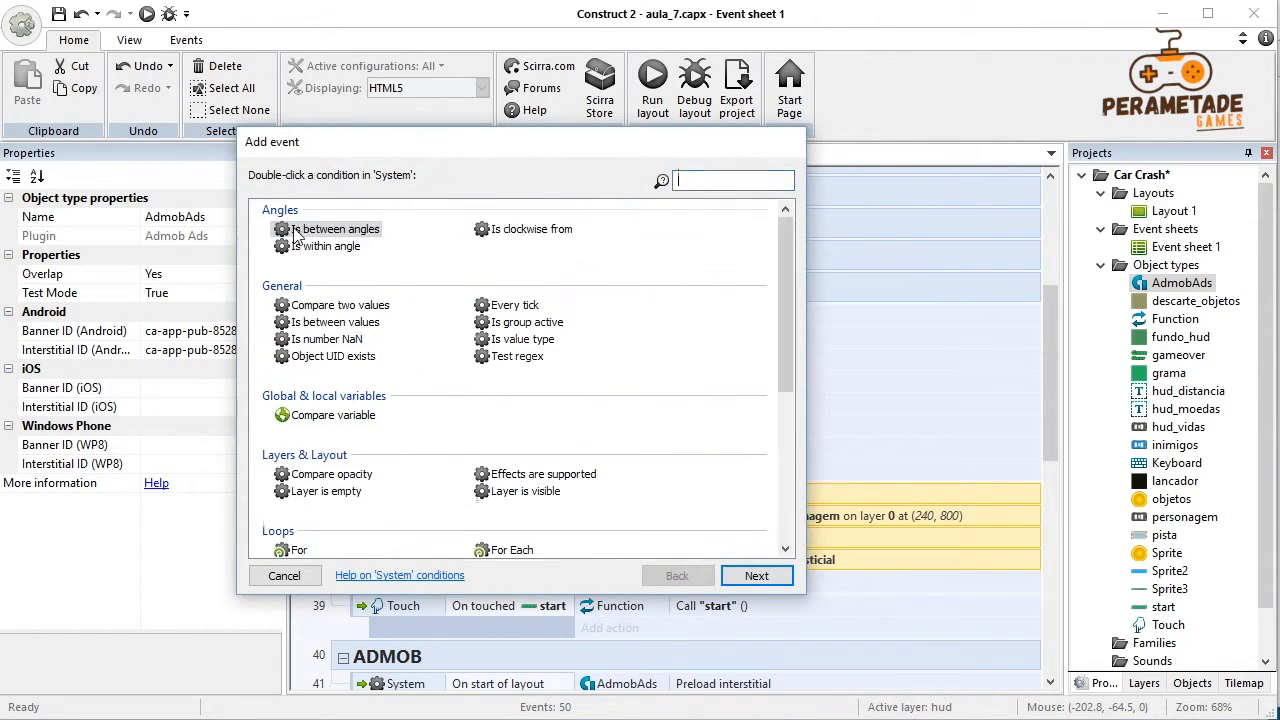
{"action": "double_click", "coordinate": [335, 413]}
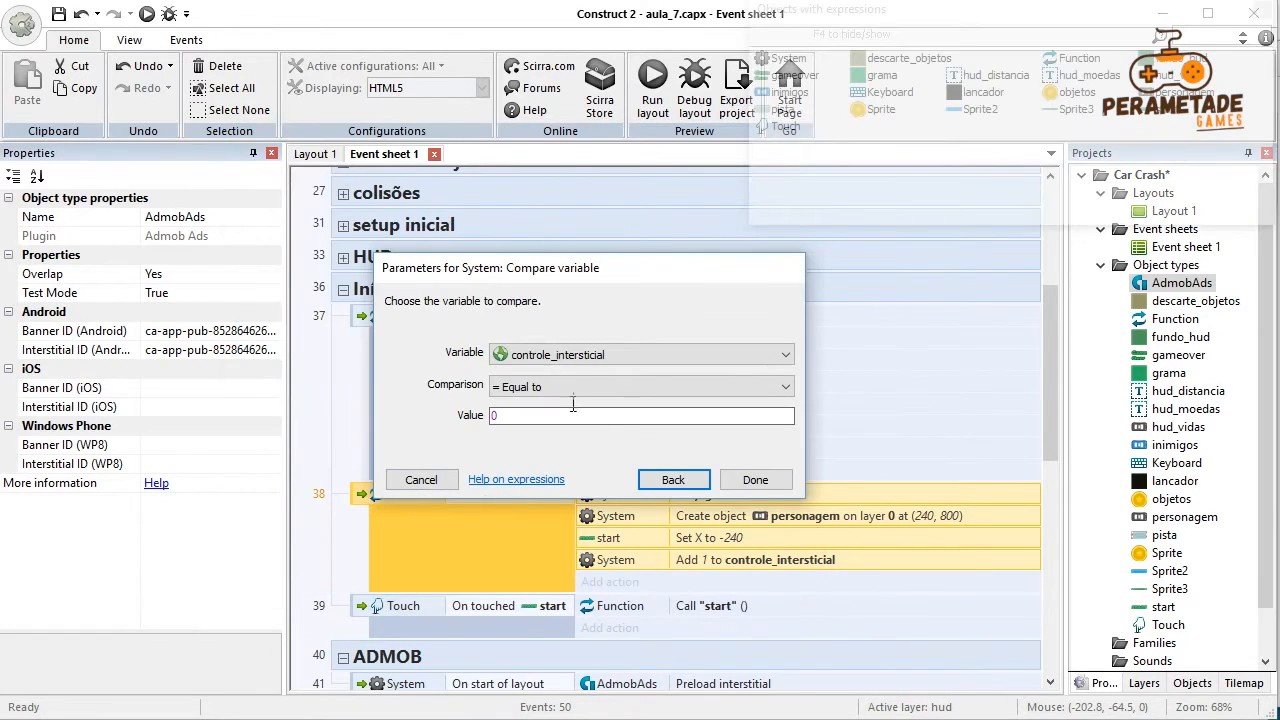
{"action": "left_click_drag", "start_coordinate": [498, 420], "coordinate": [479, 417]}
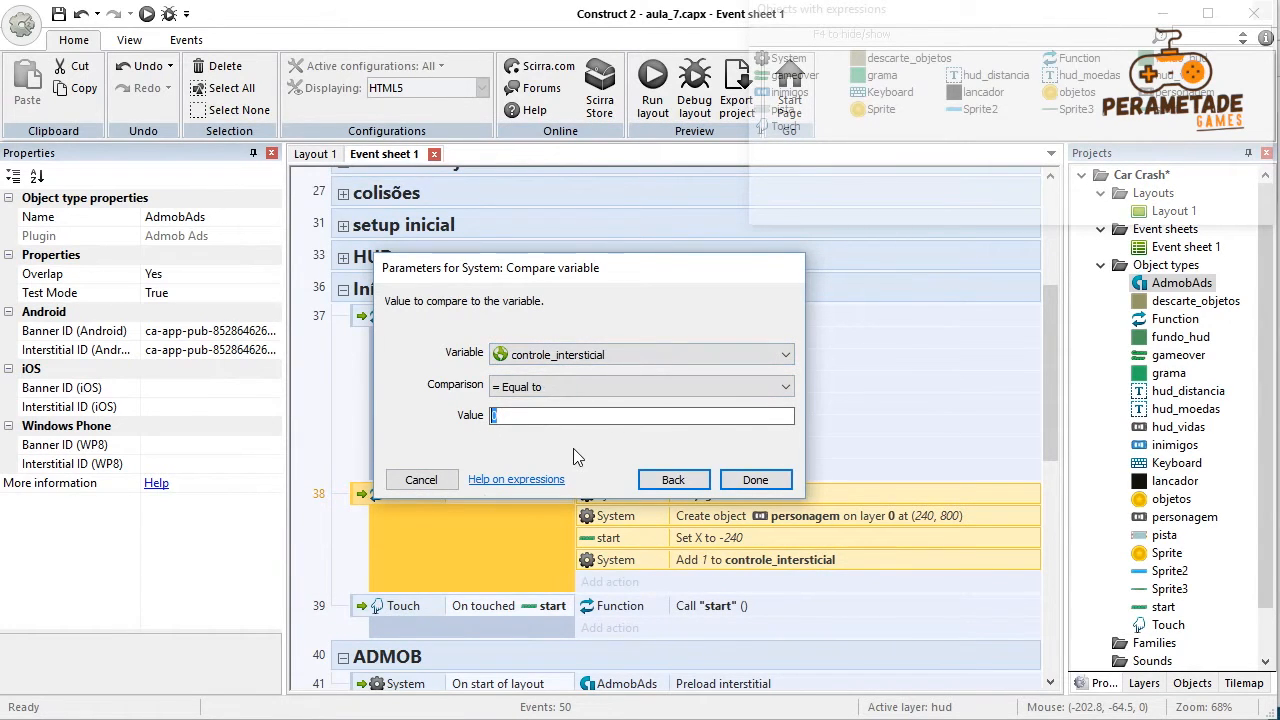
{"action": "key", "text": "BackSpace"}
{"action": "type", "text": "3"}
{"action": "left_click", "coordinate": [750, 480]}
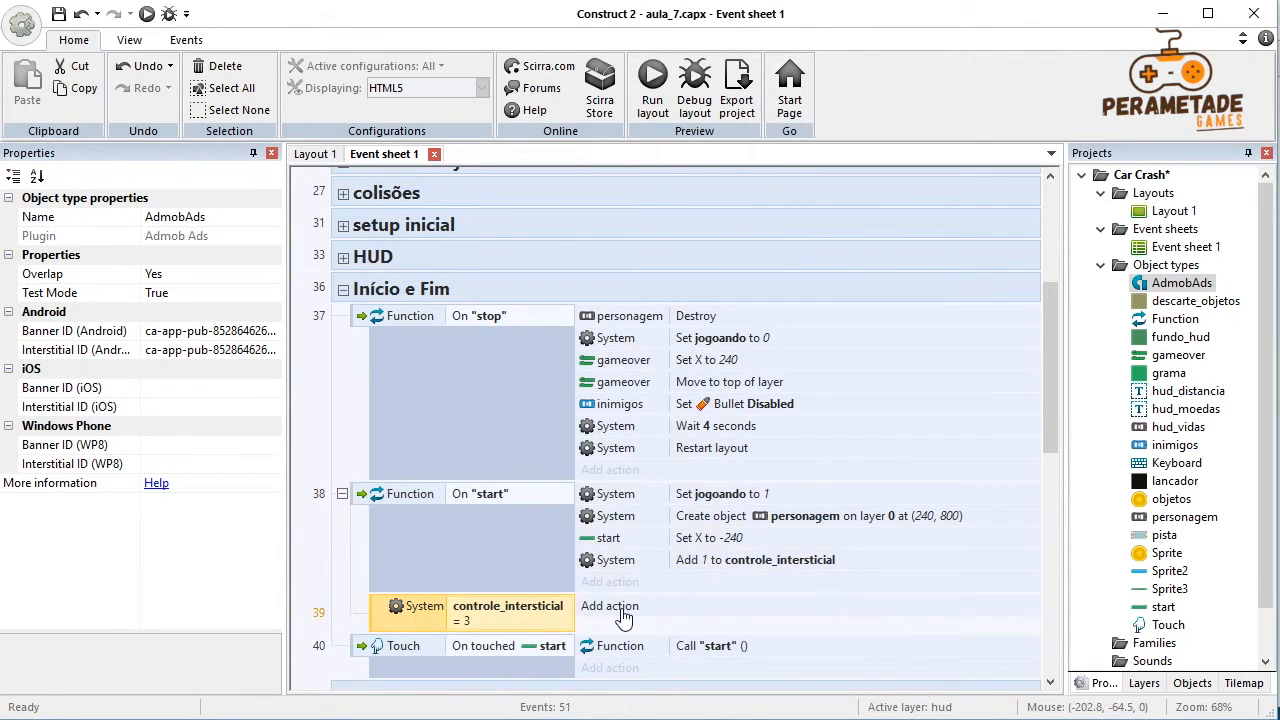
Step: Add a System "Set value" action to the new sub-event that sets controle_intersticial to 0
{"action": "left_click", "coordinate": [612, 607]}
{"action": "double_click", "coordinate": [287, 232]}
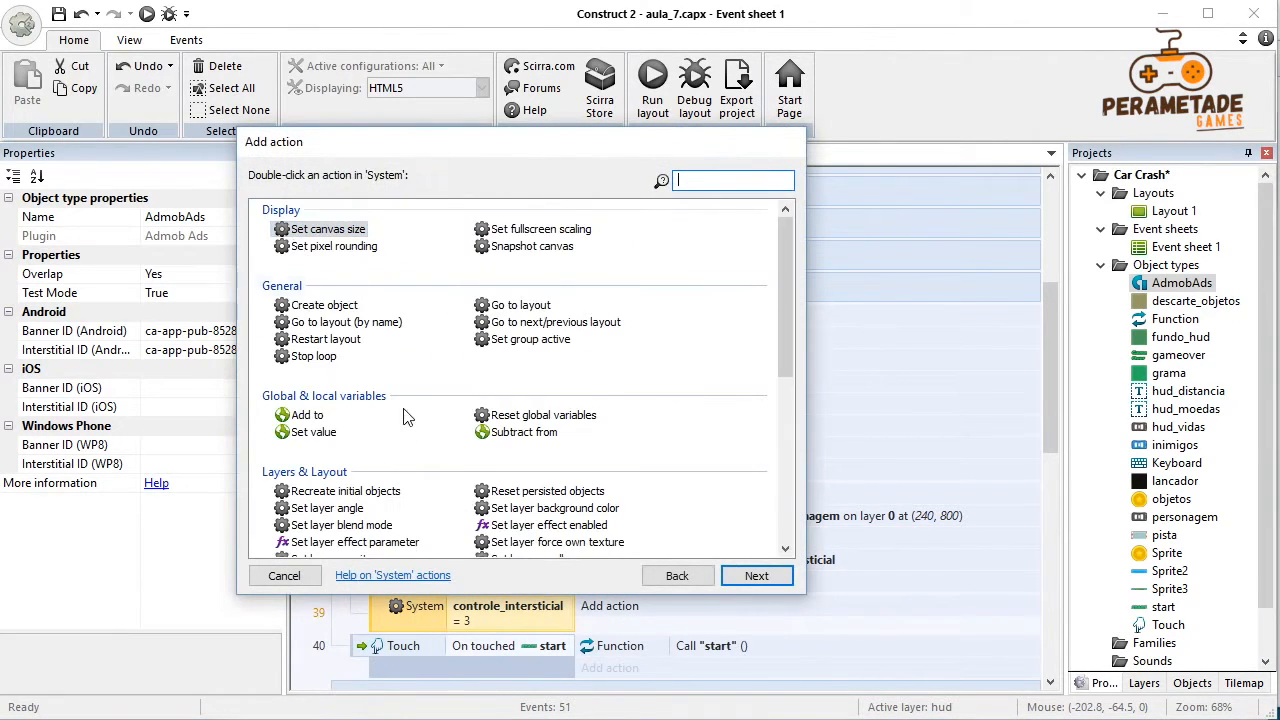
{"action": "double_click", "coordinate": [314, 433]}
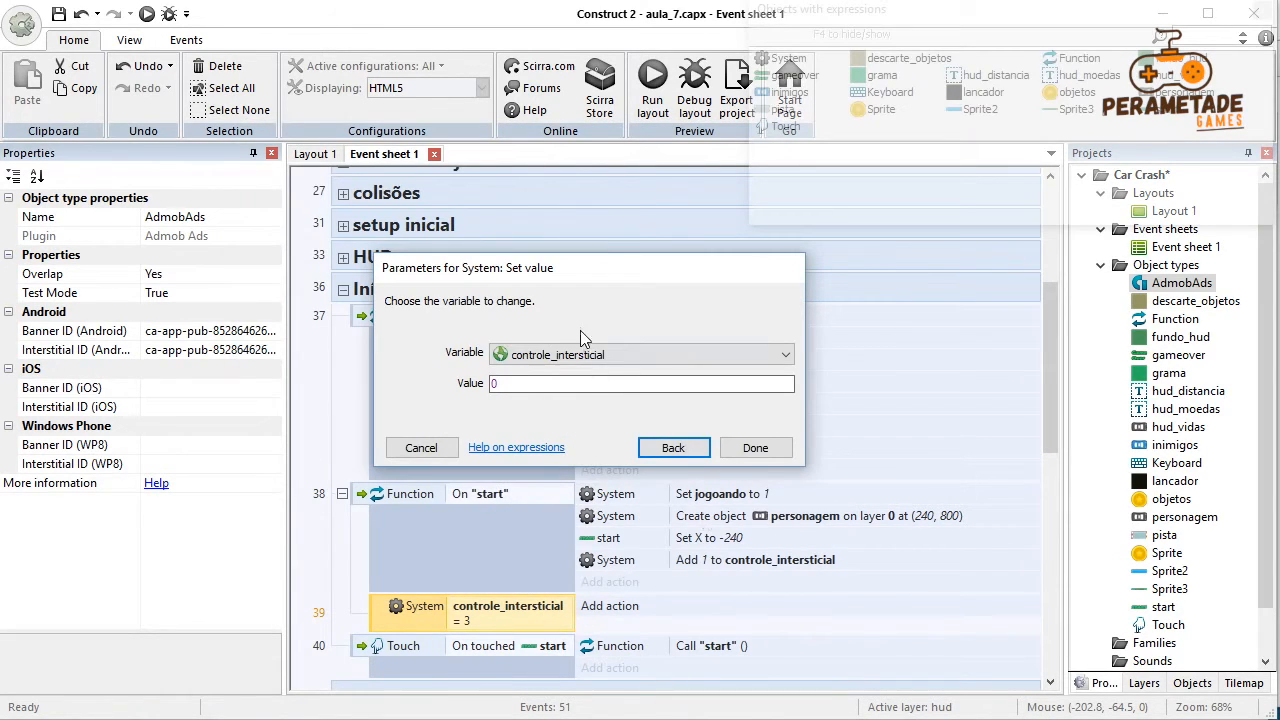
{"action": "left_click", "coordinate": [752, 449]}
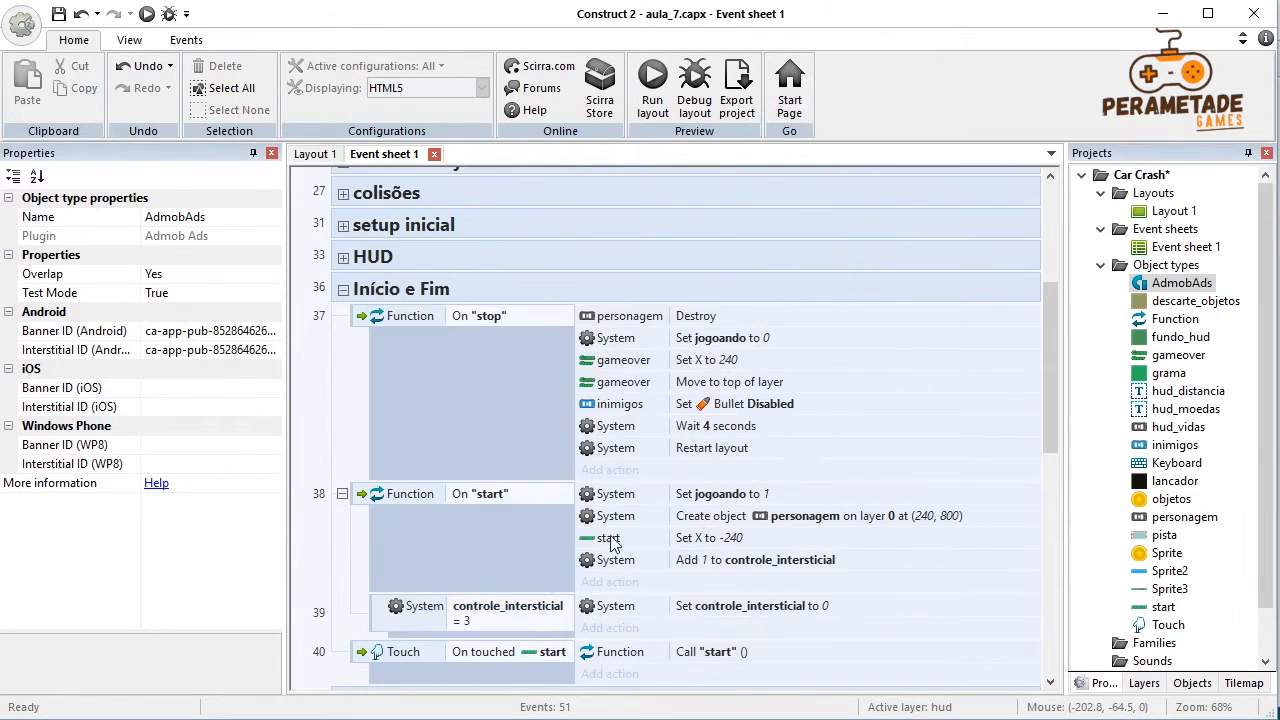
Step: Add the AdmobAds action "Preload interstitial" to the controle_intersticial = 3 sub-event
{"action": "left_click", "coordinate": [615, 562]}
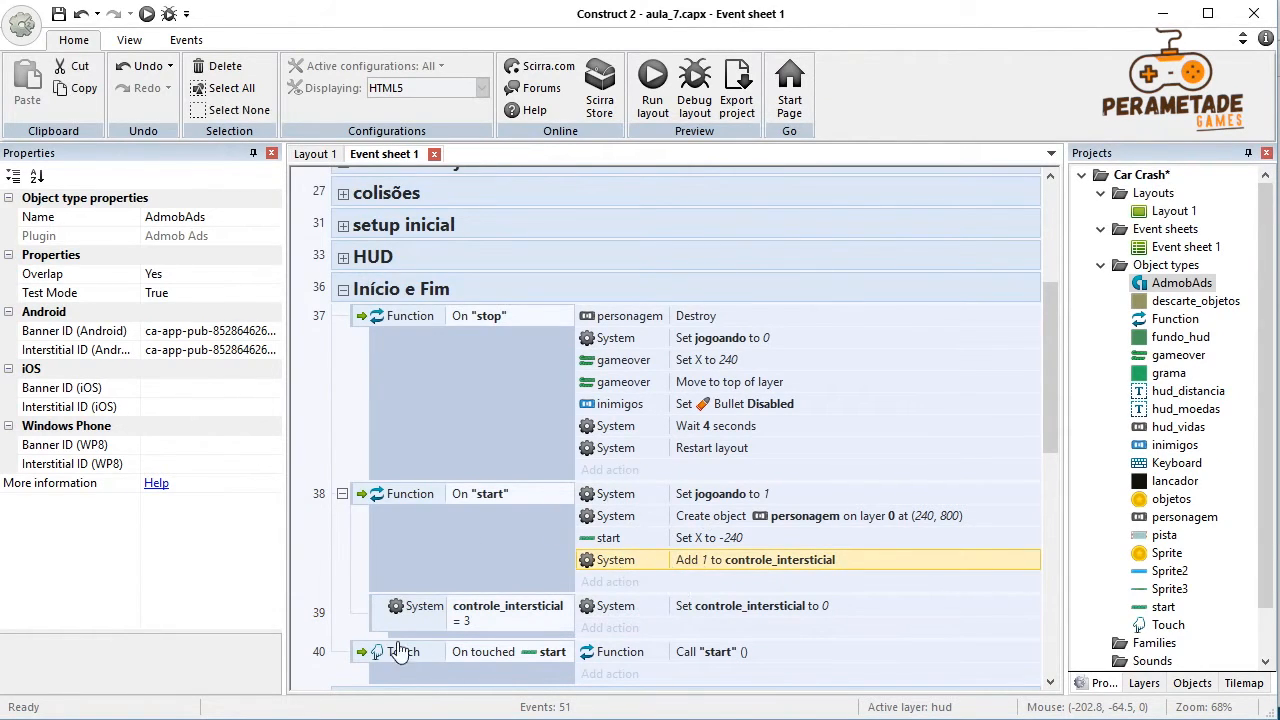
{"action": "left_click", "coordinate": [609, 629]}
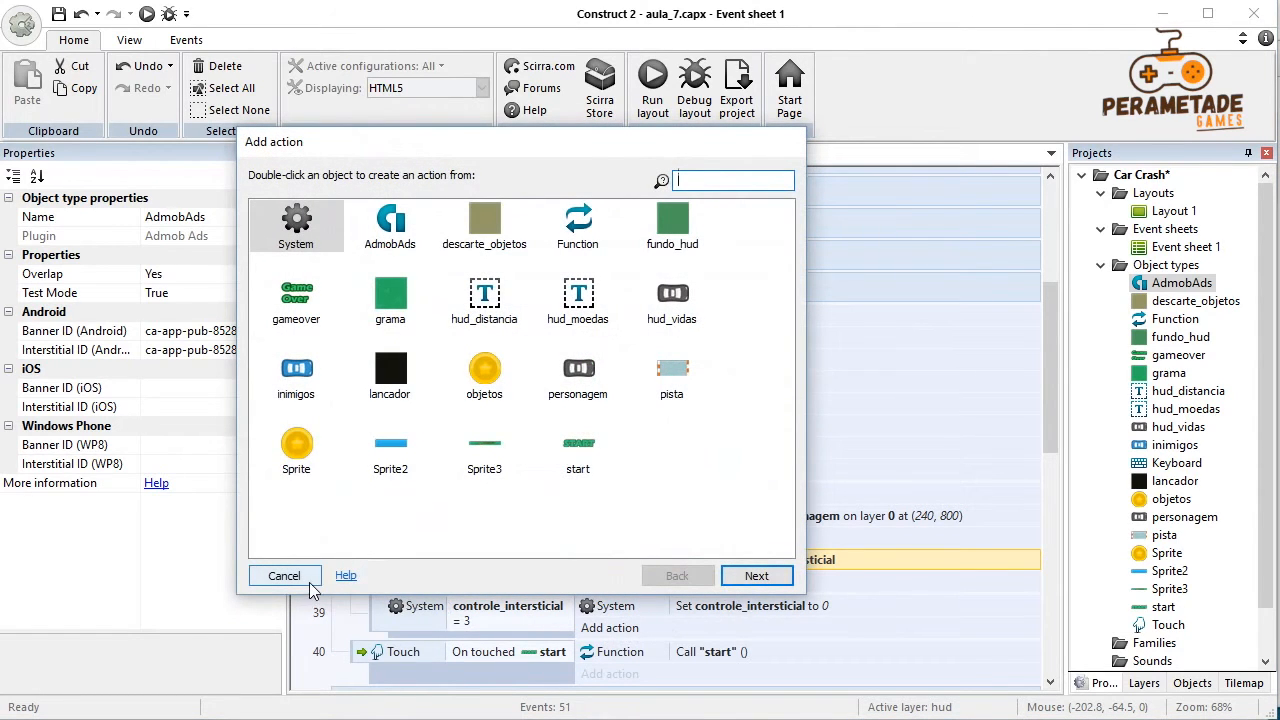
{"action": "double_click", "coordinate": [392, 230]}
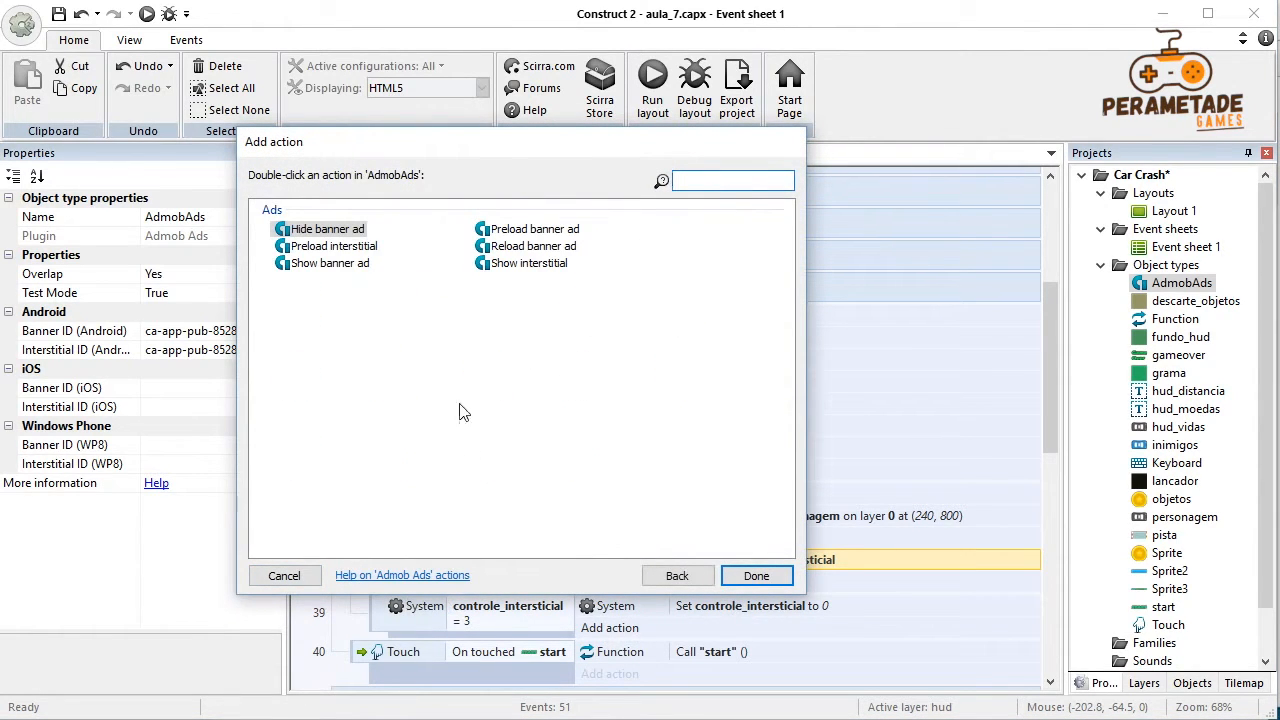
{"action": "left_click", "coordinate": [318, 268]}
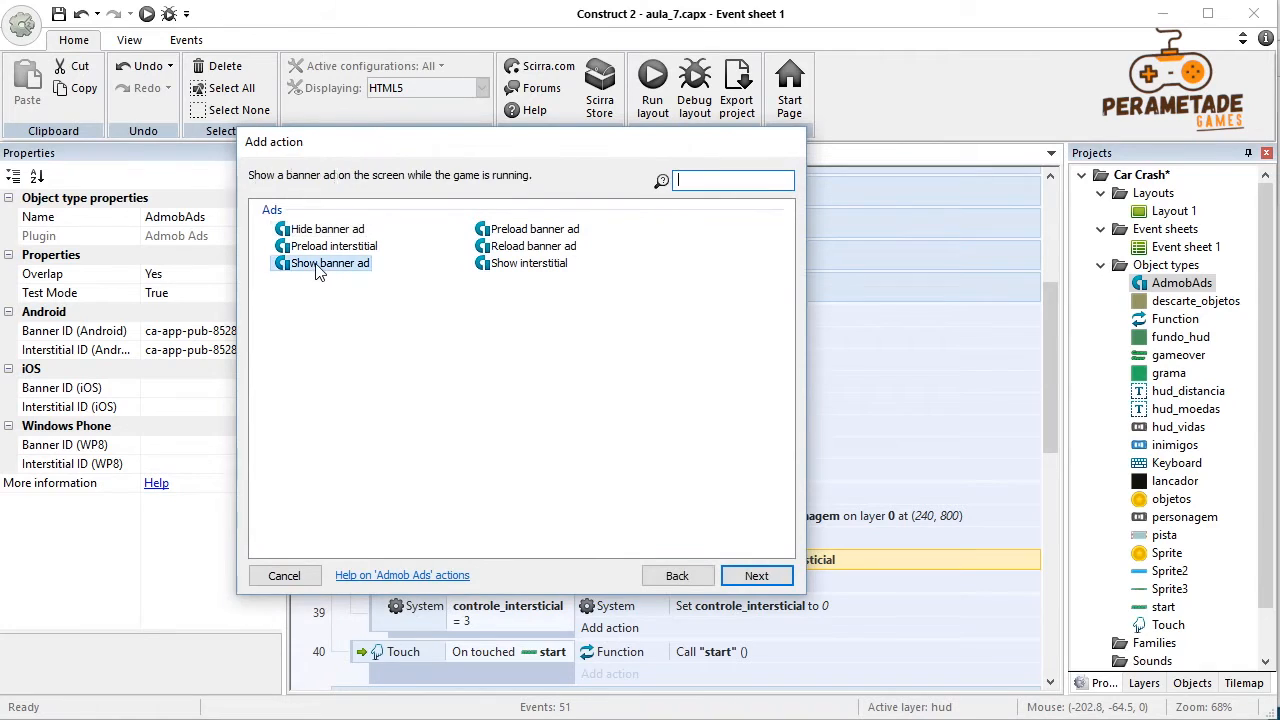
{"action": "left_click", "coordinate": [530, 266]}
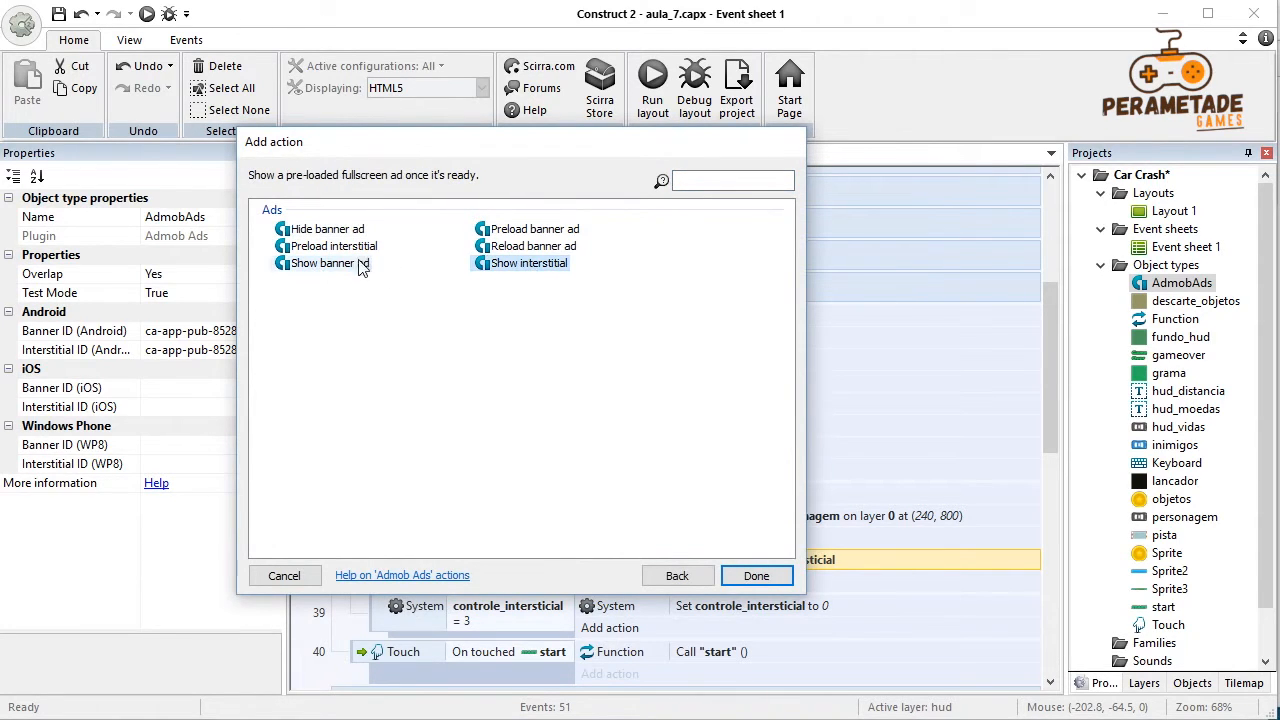
{"action": "left_click", "coordinate": [345, 250]}
{"action": "double_click", "coordinate": [345, 250]}
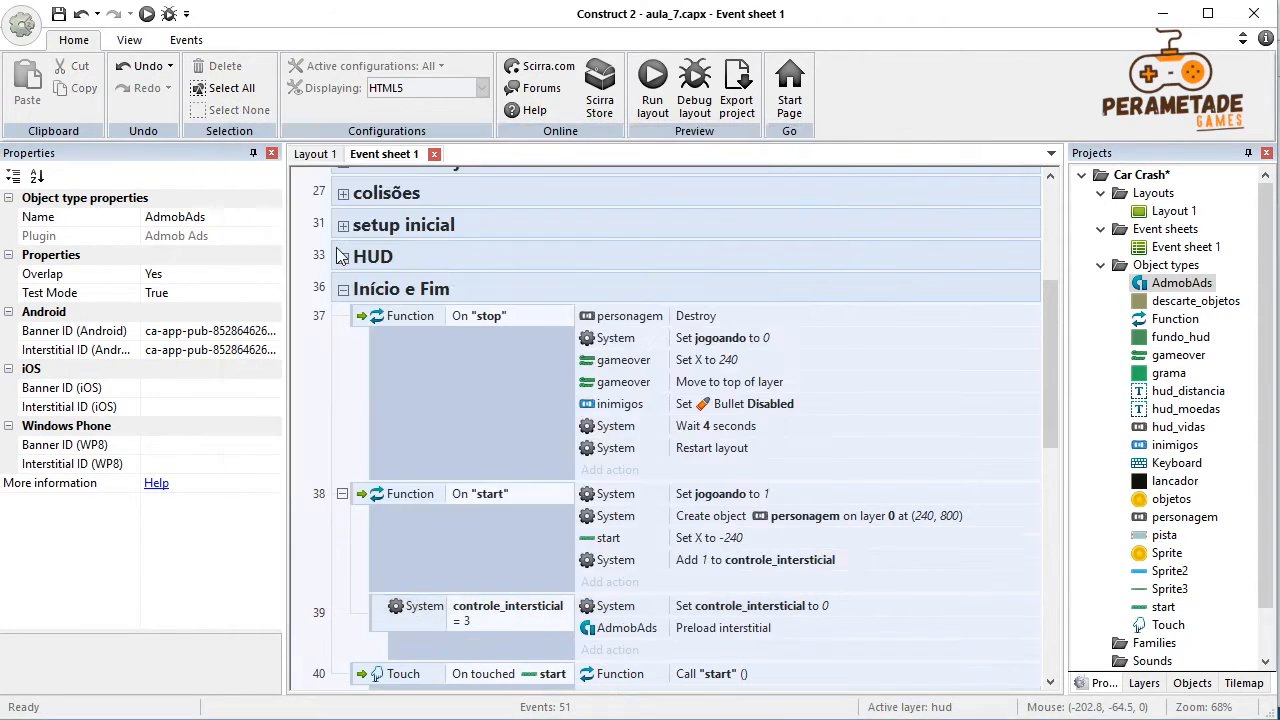
Step: Add the AdmobAds action "Show interstitial" after the preload action in the same sub-event
{"action": "left_click", "coordinate": [612, 651]}
{"action": "double_click", "coordinate": [390, 225]}
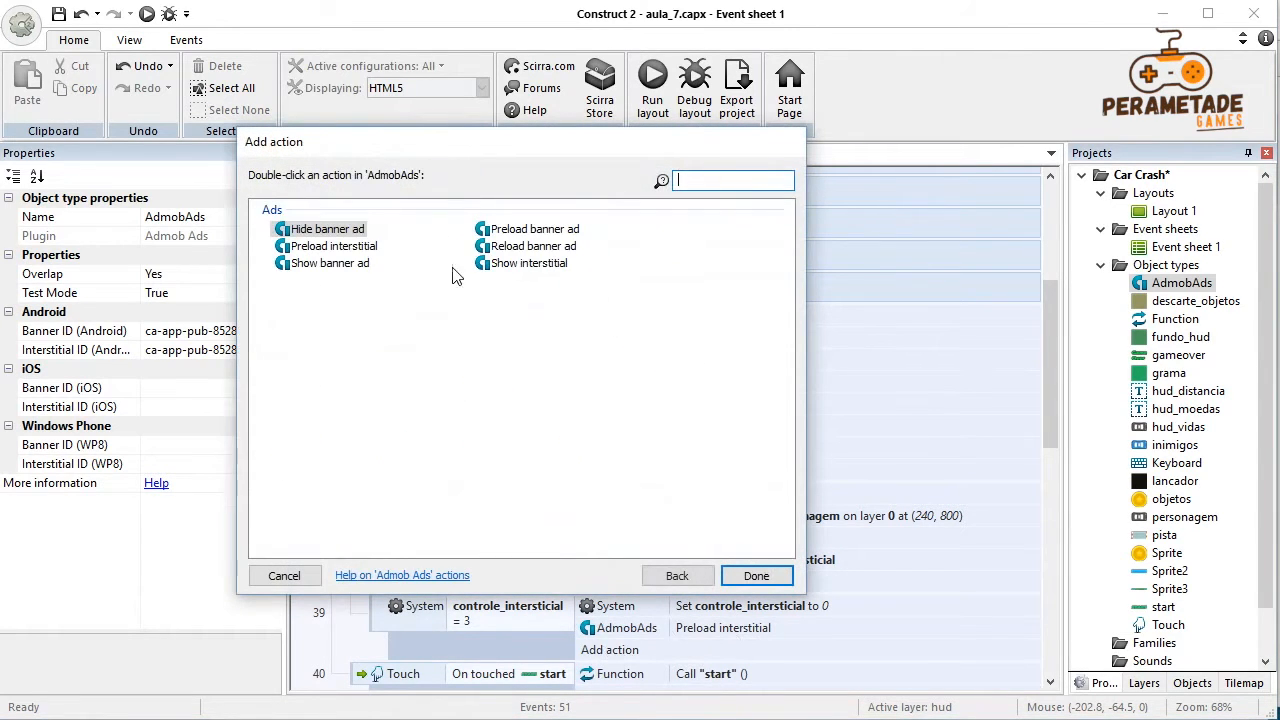
{"action": "left_click", "coordinate": [533, 266]}
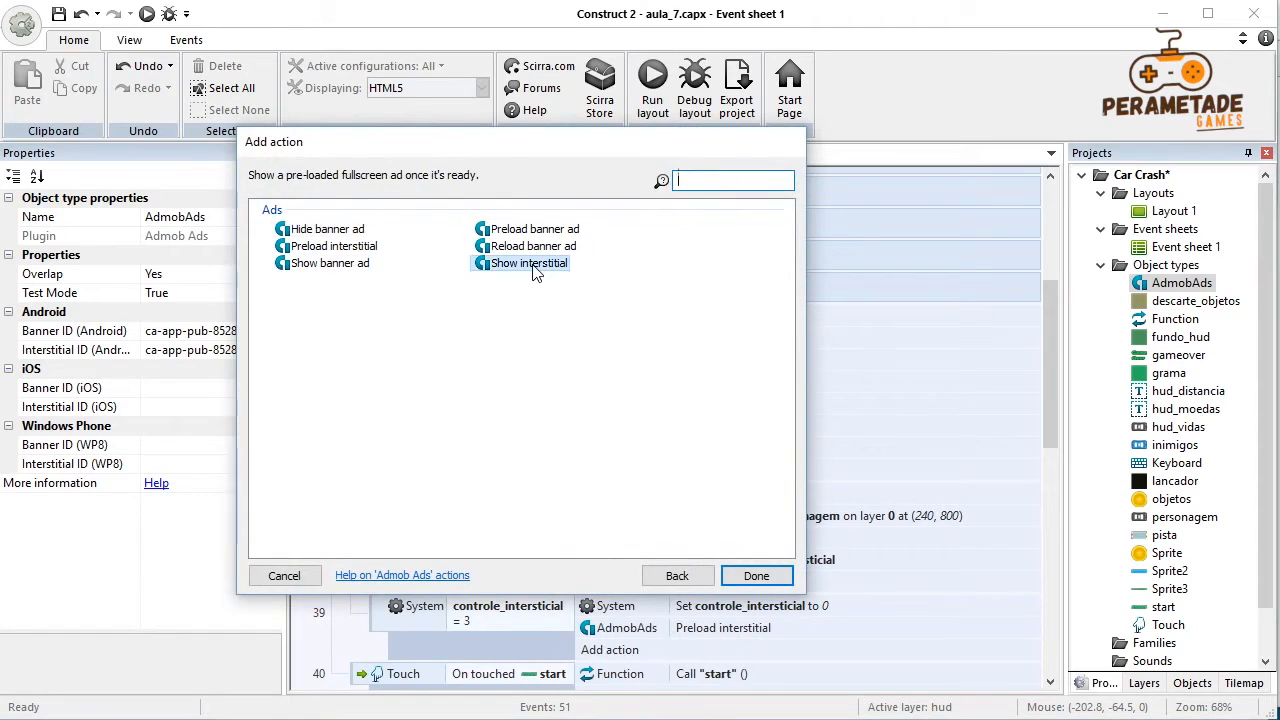
{"action": "double_click", "coordinate": [533, 266]}
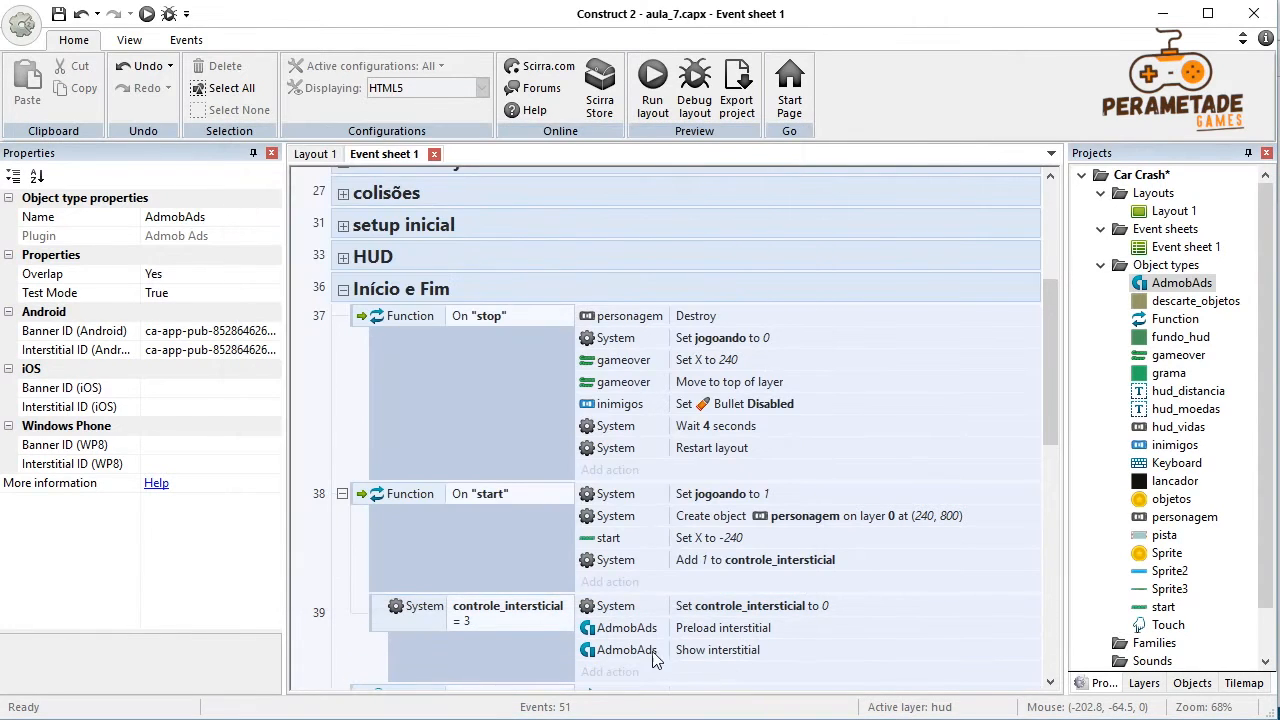
Step: Review the condition and actions of the interstitial sub-event, and view the banner area in Layout 1
{"action": "scroll", "coordinate": [813, 637], "scroll_direction": "down", "scroll_amount": 3}
{"action": "scroll", "coordinate": [813, 637], "scroll_direction": "down", "scroll_amount": 1}
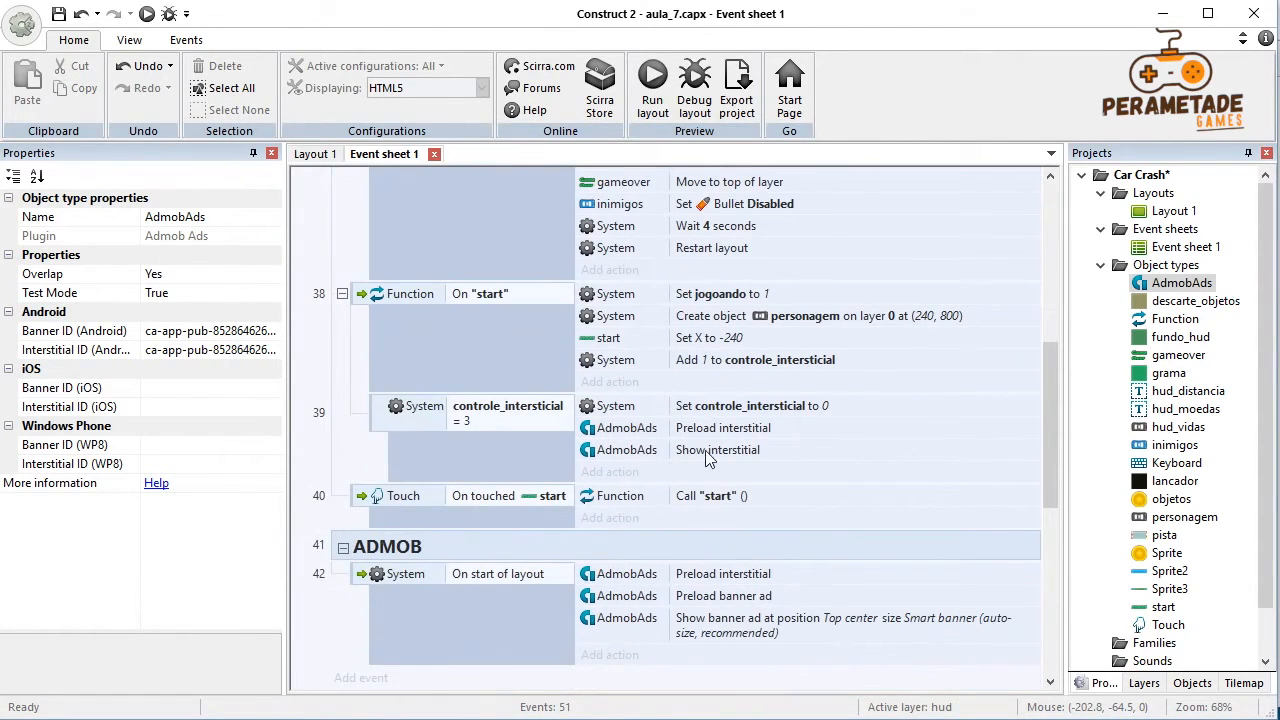
{"action": "left_click", "coordinate": [440, 414]}
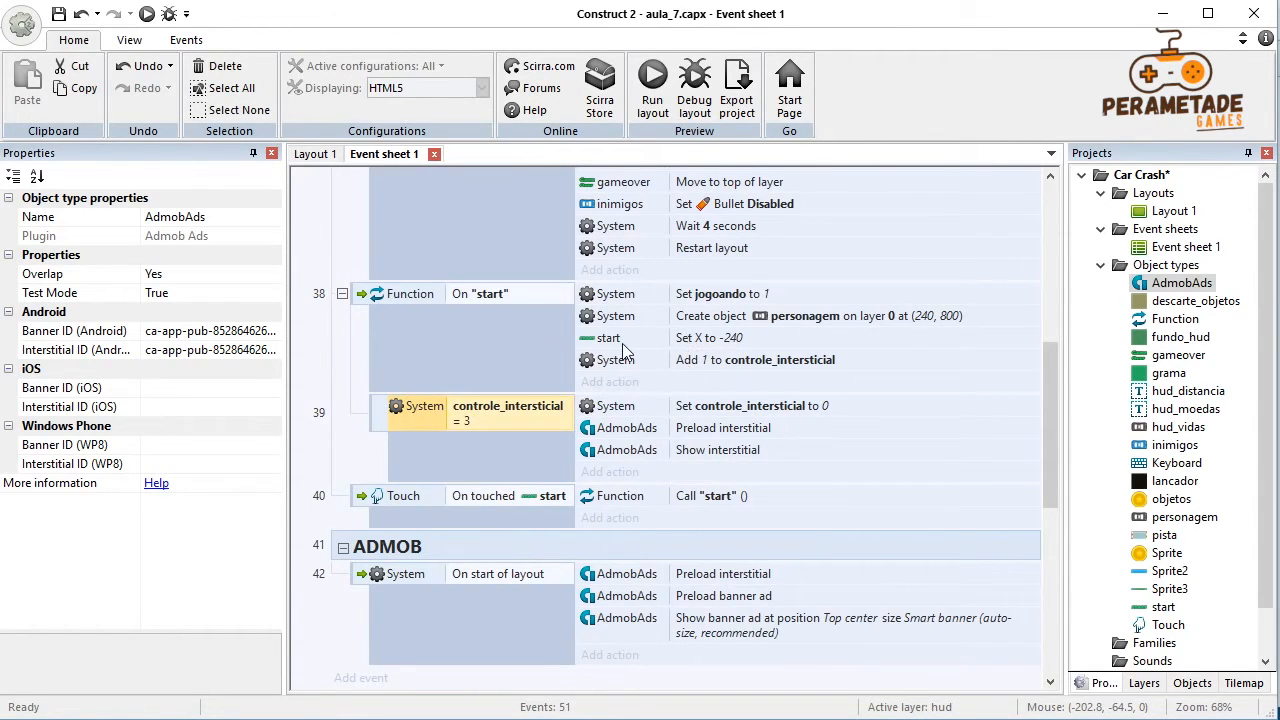
{"action": "left_click", "coordinate": [630, 410]}
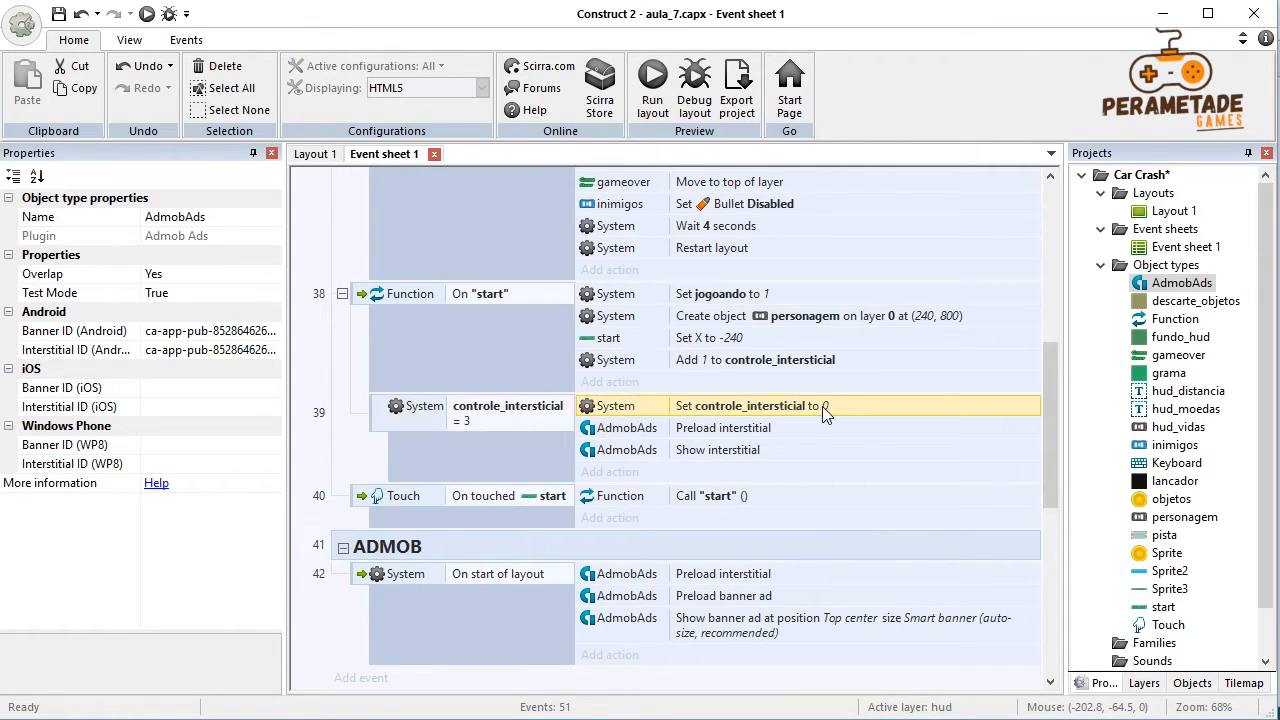
{"action": "left_click", "coordinate": [726, 430]}
{"action": "left_click", "coordinate": [716, 452]}
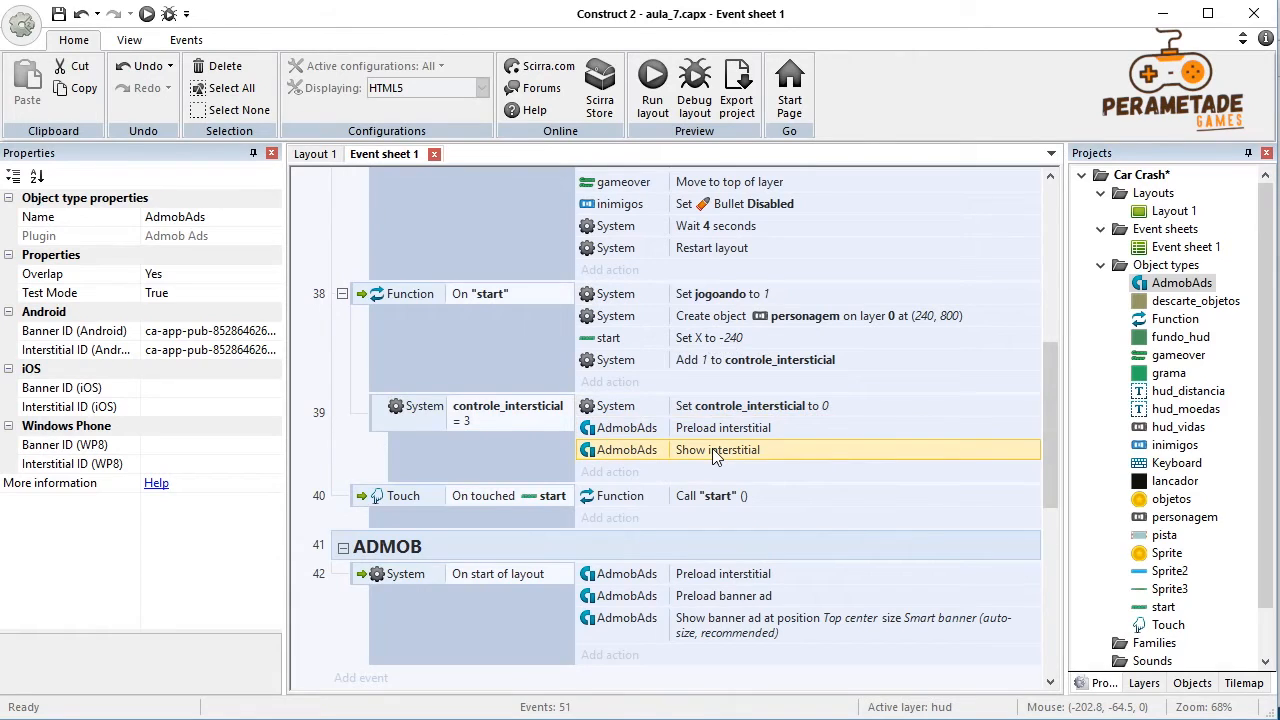
{"action": "left_click", "coordinate": [349, 640]}
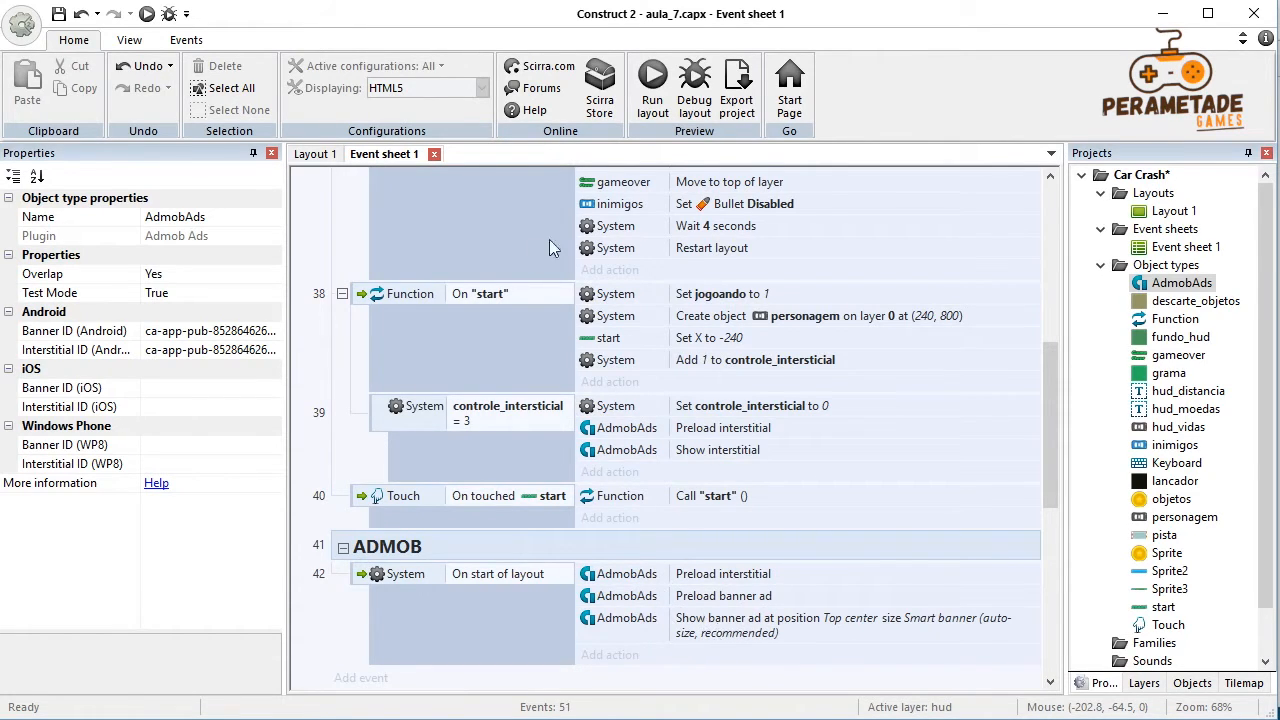
{"action": "left_click", "coordinate": [315, 153]}
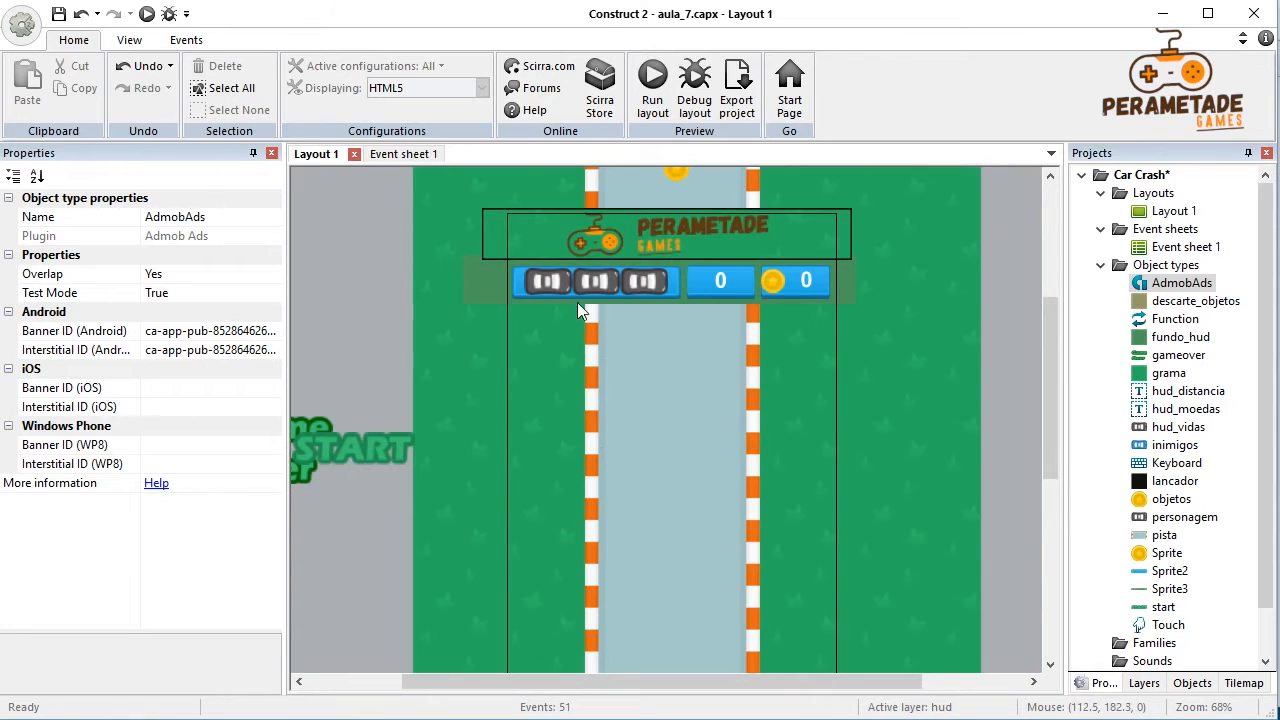
Step: Add a new System "On end of layout" event below the ADMOB group's start-of-layout event
{"action": "left_click", "coordinate": [374, 155]}
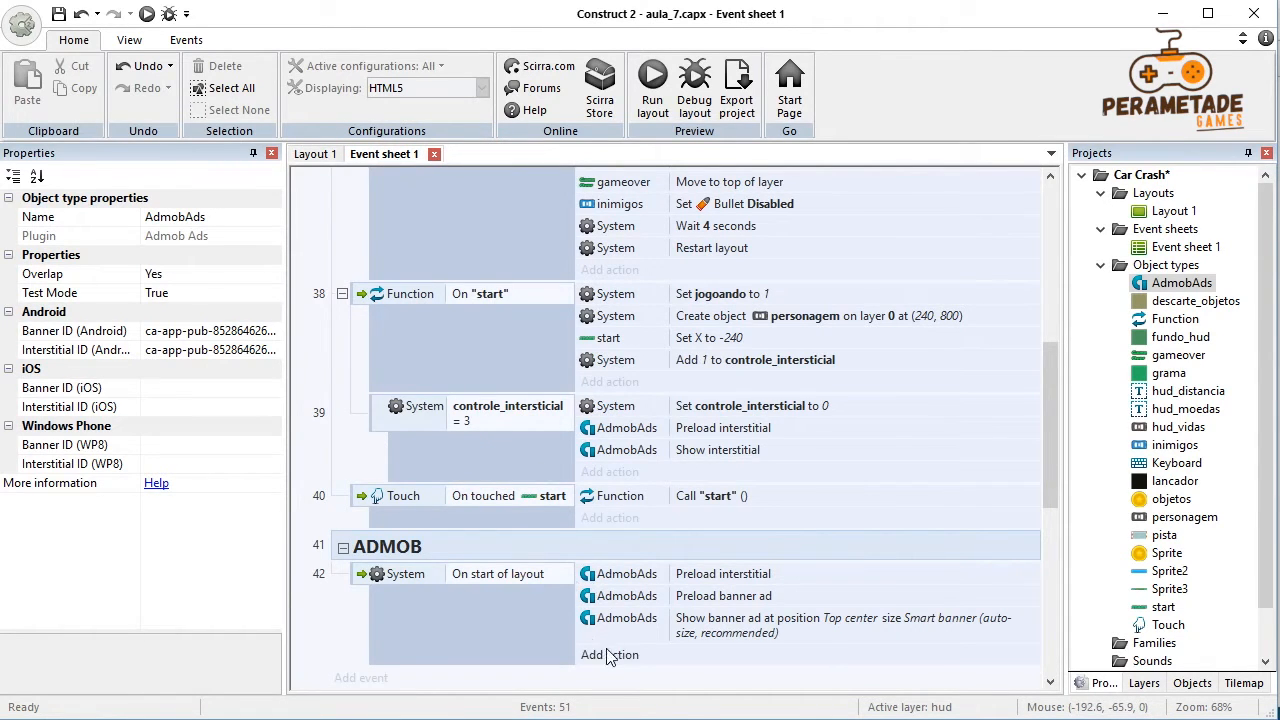
{"action": "left_click", "coordinate": [690, 632]}
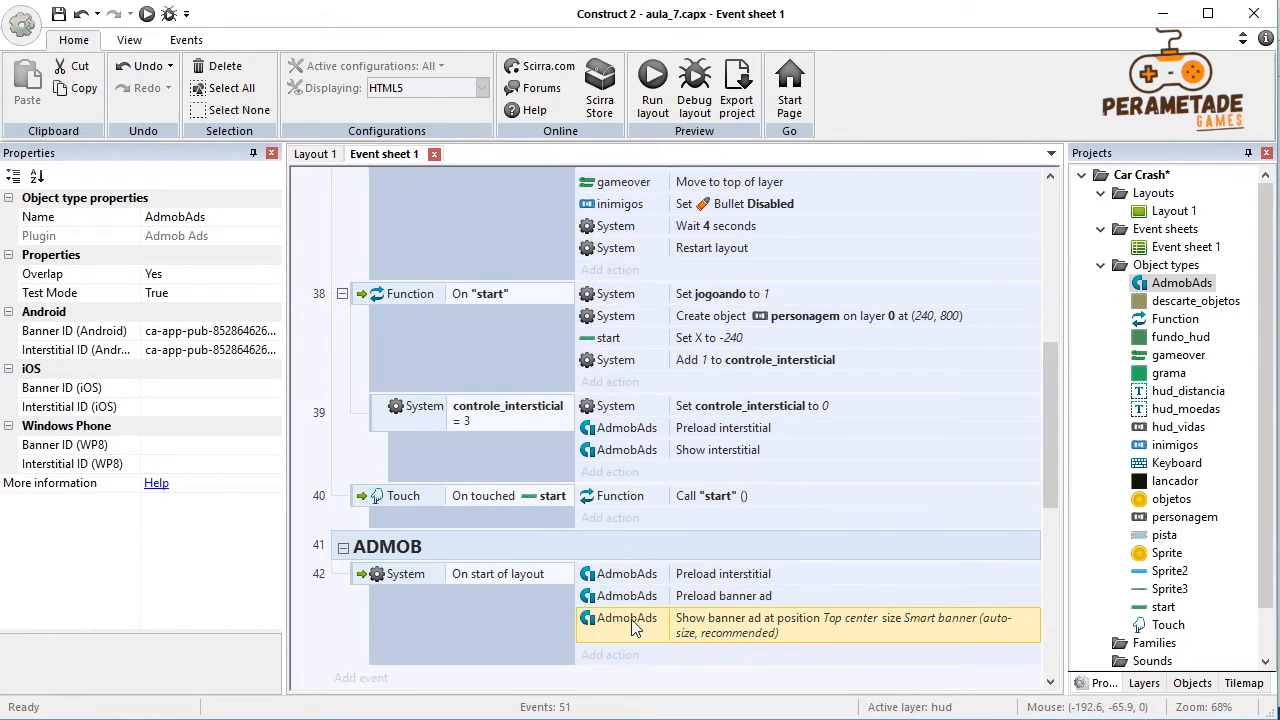
{"action": "left_click", "coordinate": [318, 219]}
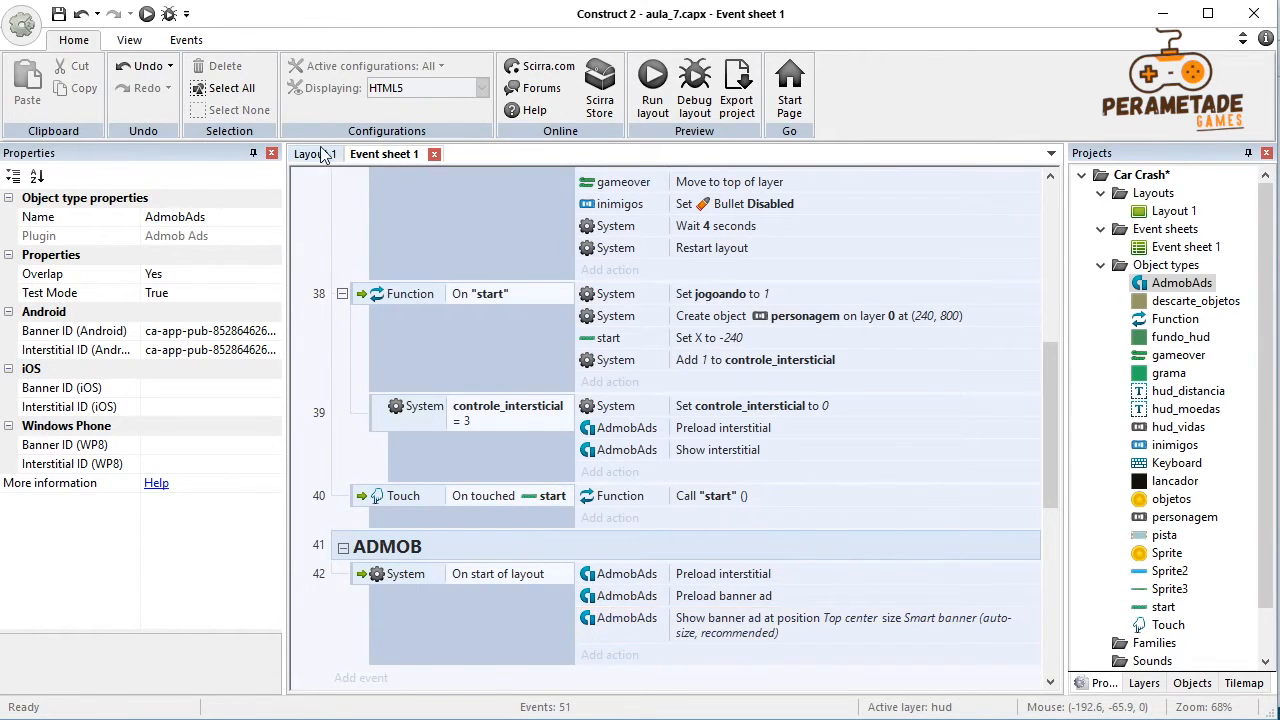
{"action": "left_click", "coordinate": [316, 154]}
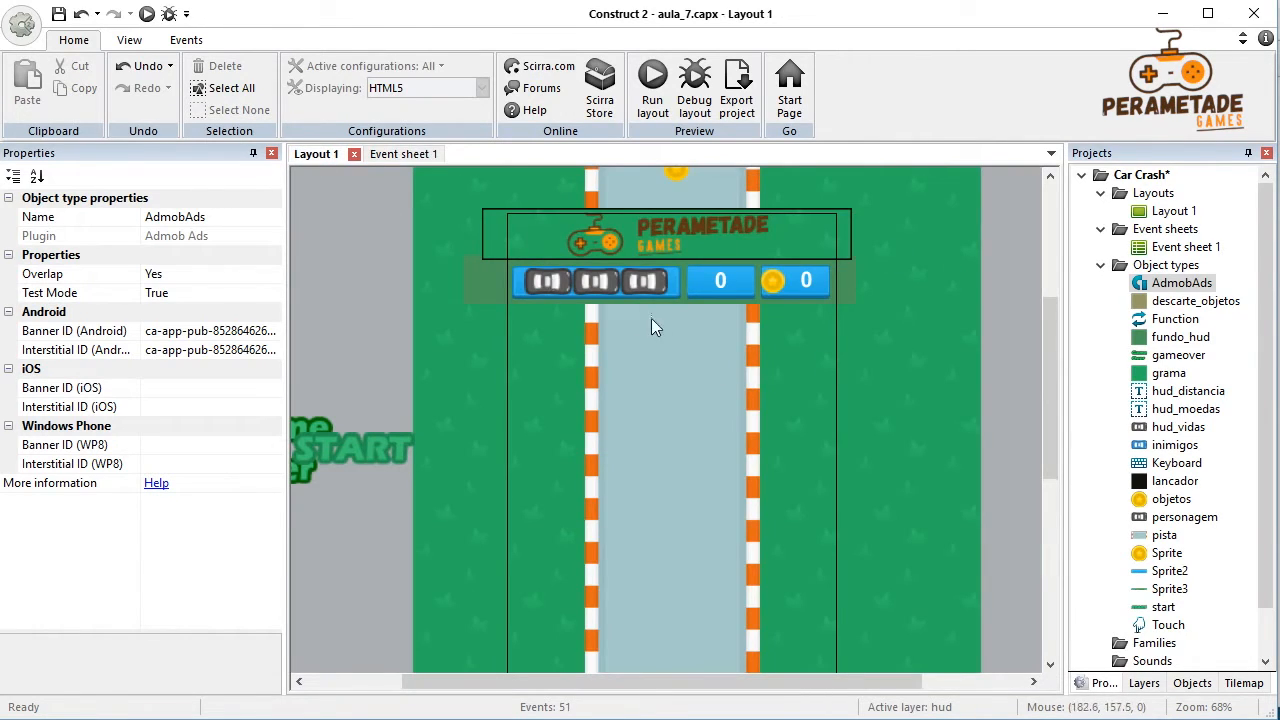
{"action": "left_click", "coordinate": [393, 155]}
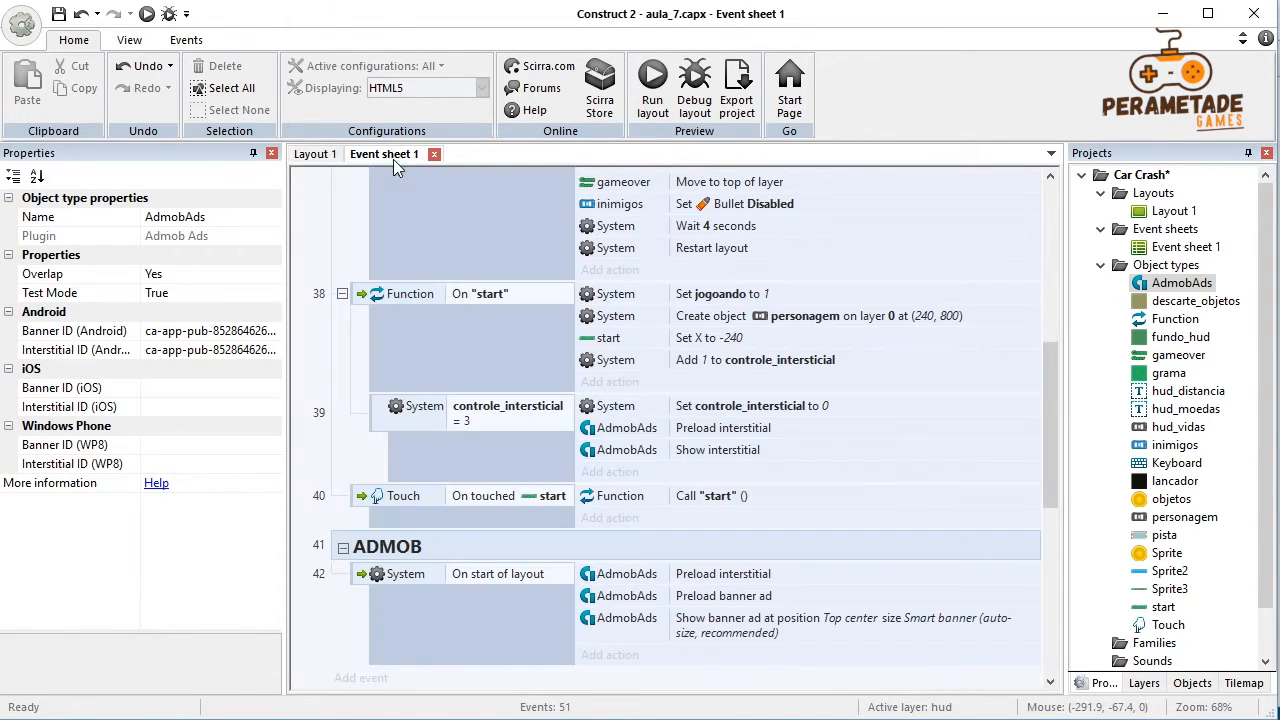
{"action": "left_click", "coordinate": [384, 680]}
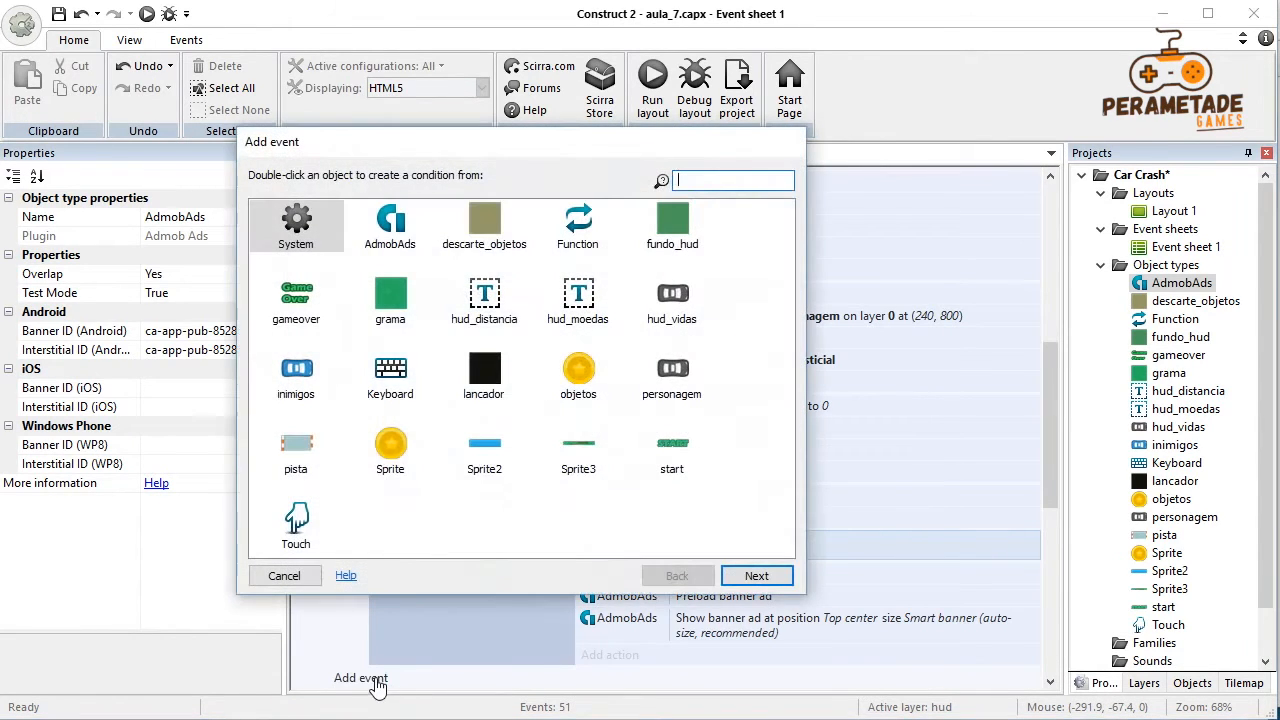
{"action": "left_click", "coordinate": [297, 230]}
{"action": "double_click", "coordinate": [297, 230]}
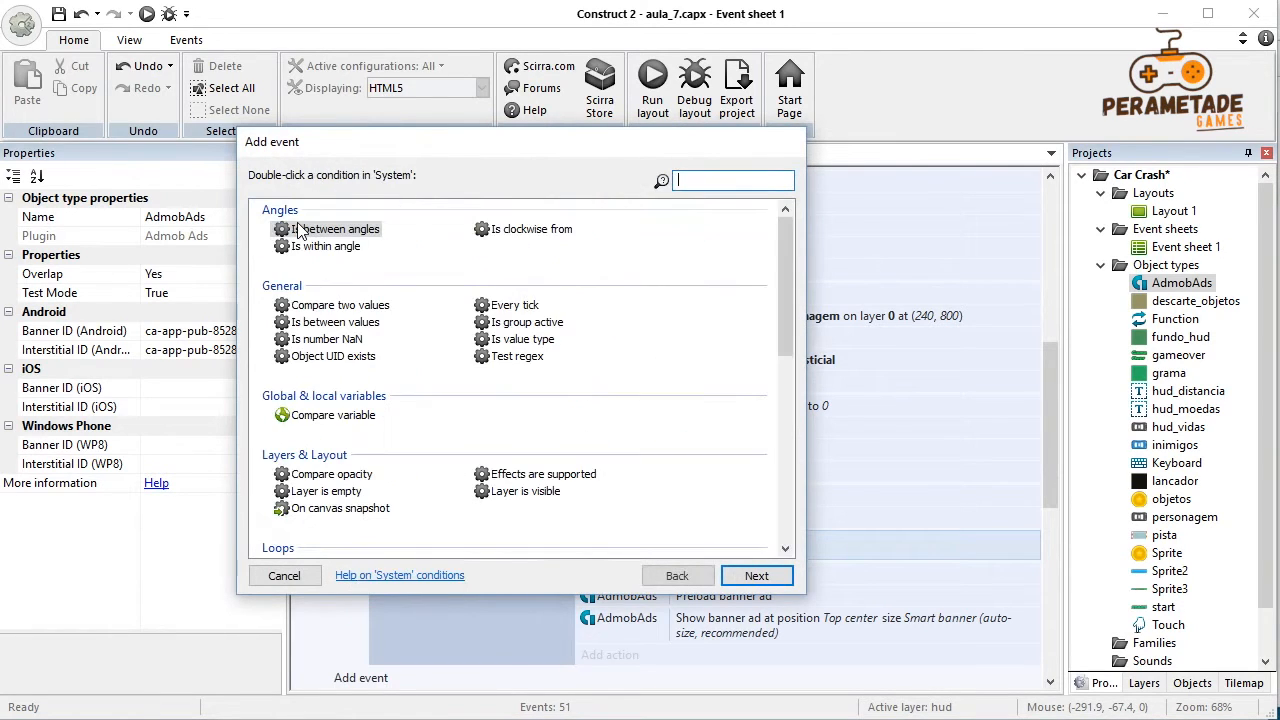
{"action": "type", "text": "end"}
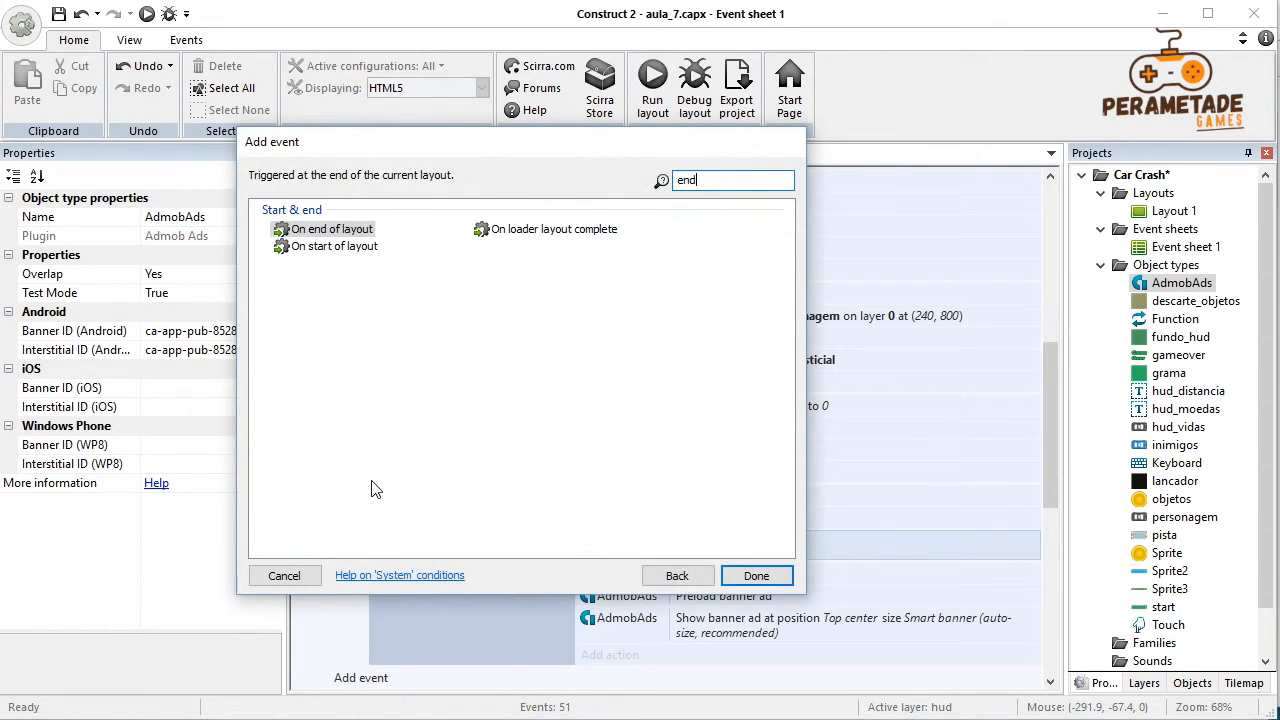
{"action": "double_click", "coordinate": [330, 229]}
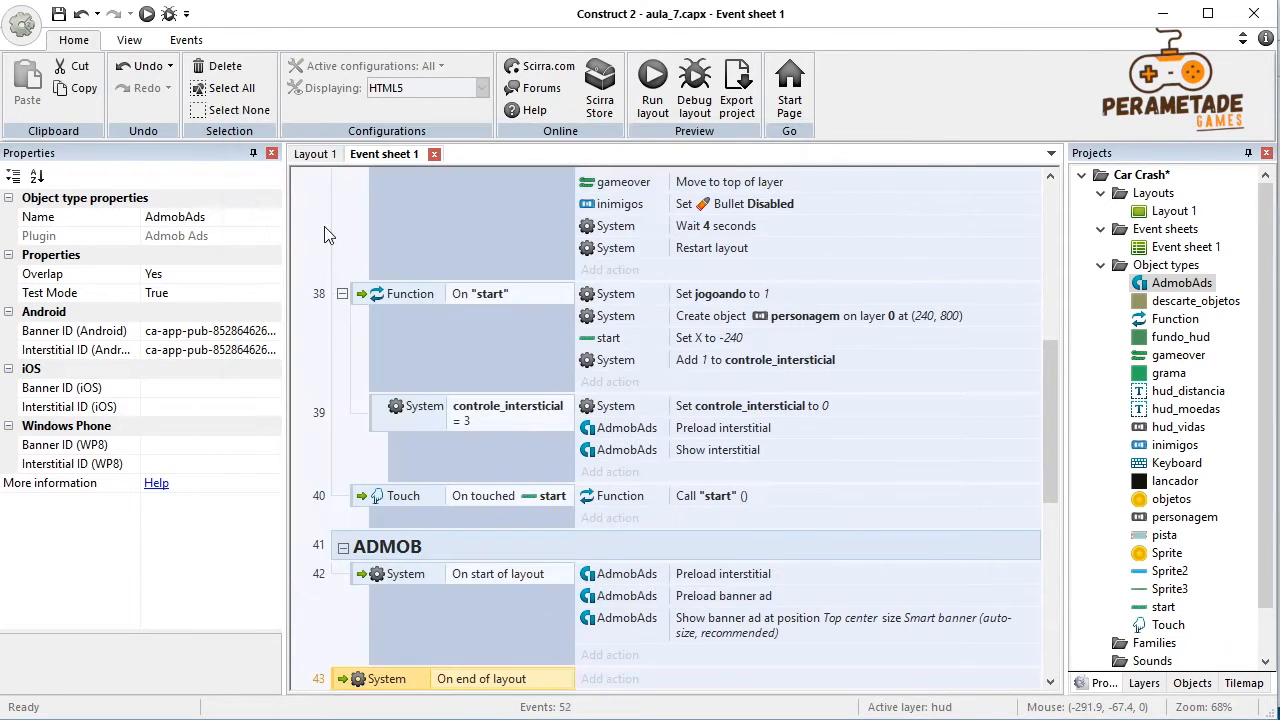
Step: Add the AdmobAds action "Hide banner ad" to the "On end of layout" event
{"action": "scroll", "coordinate": [495, 600], "scroll_direction": "down", "scroll_amount": 2}
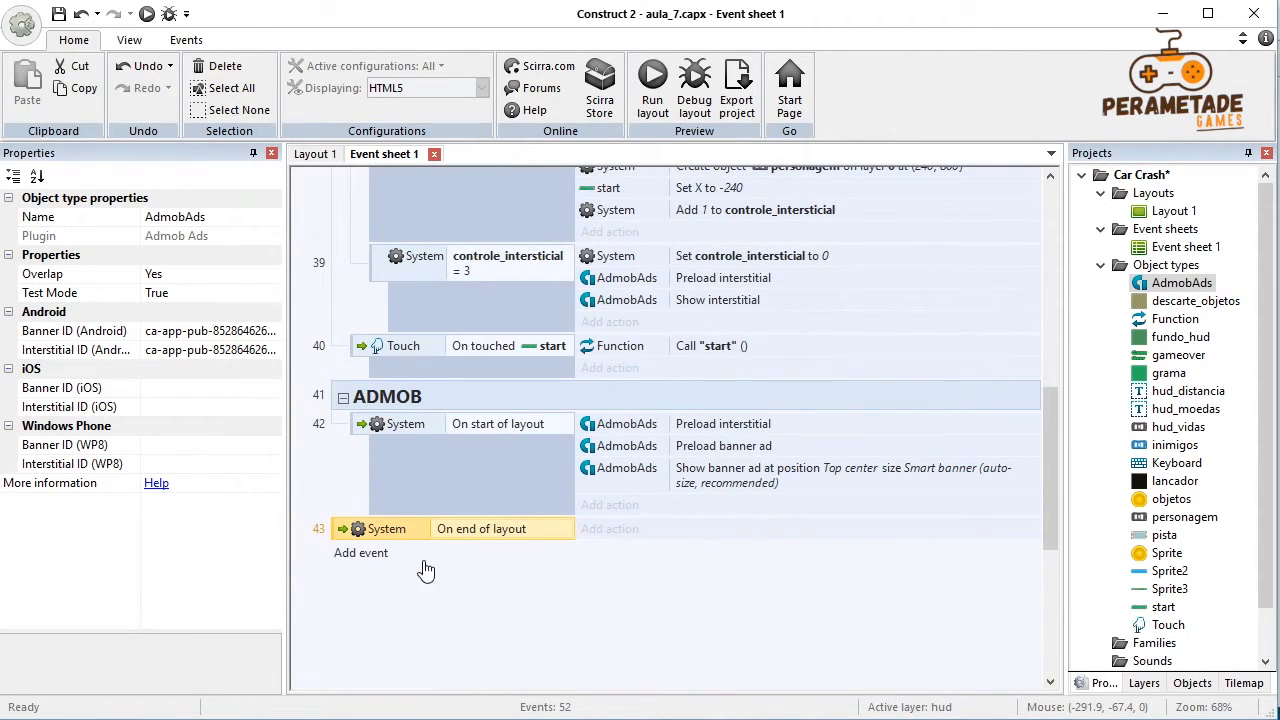
{"action": "left_click", "coordinate": [617, 528]}
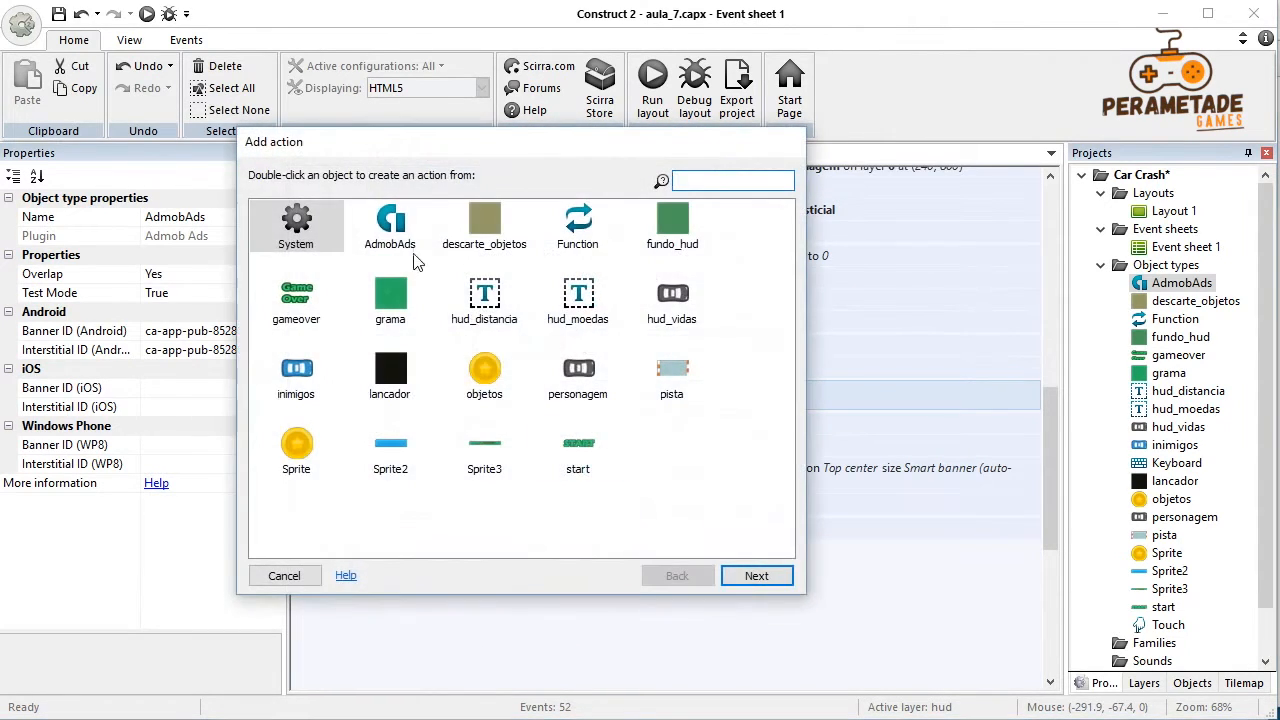
{"action": "double_click", "coordinate": [390, 215]}
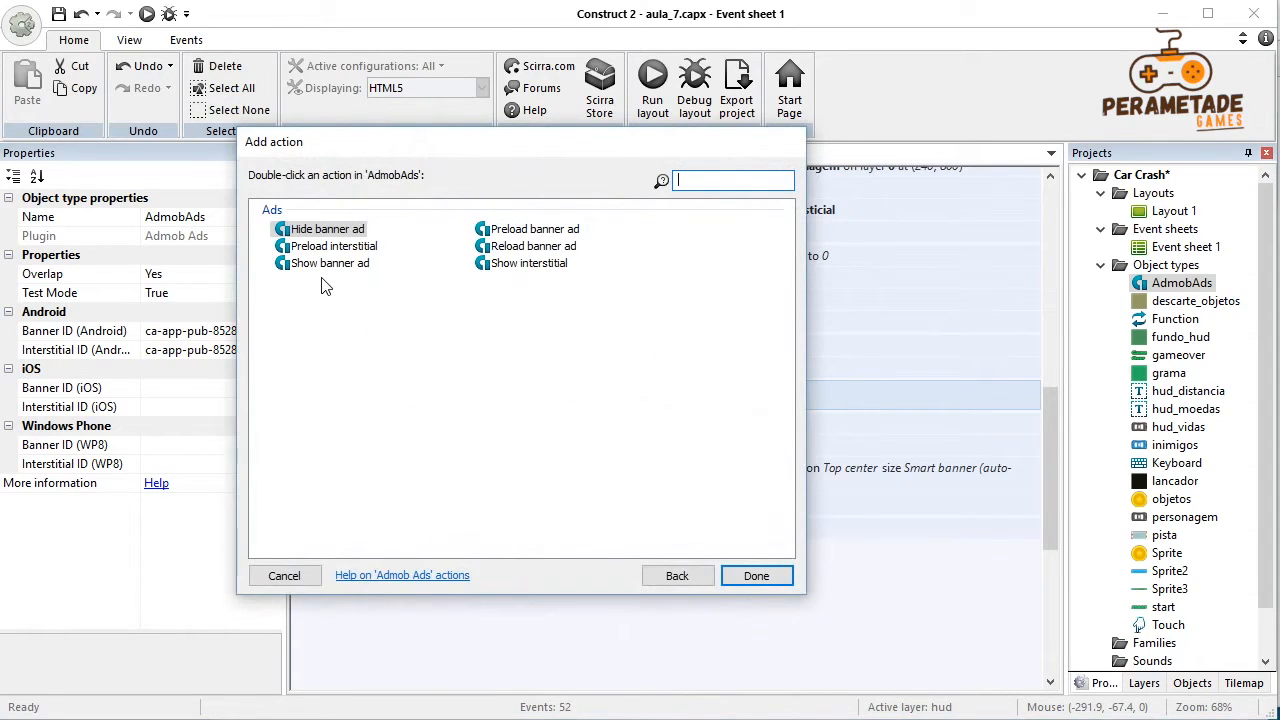
{"action": "left_click", "coordinate": [335, 232]}
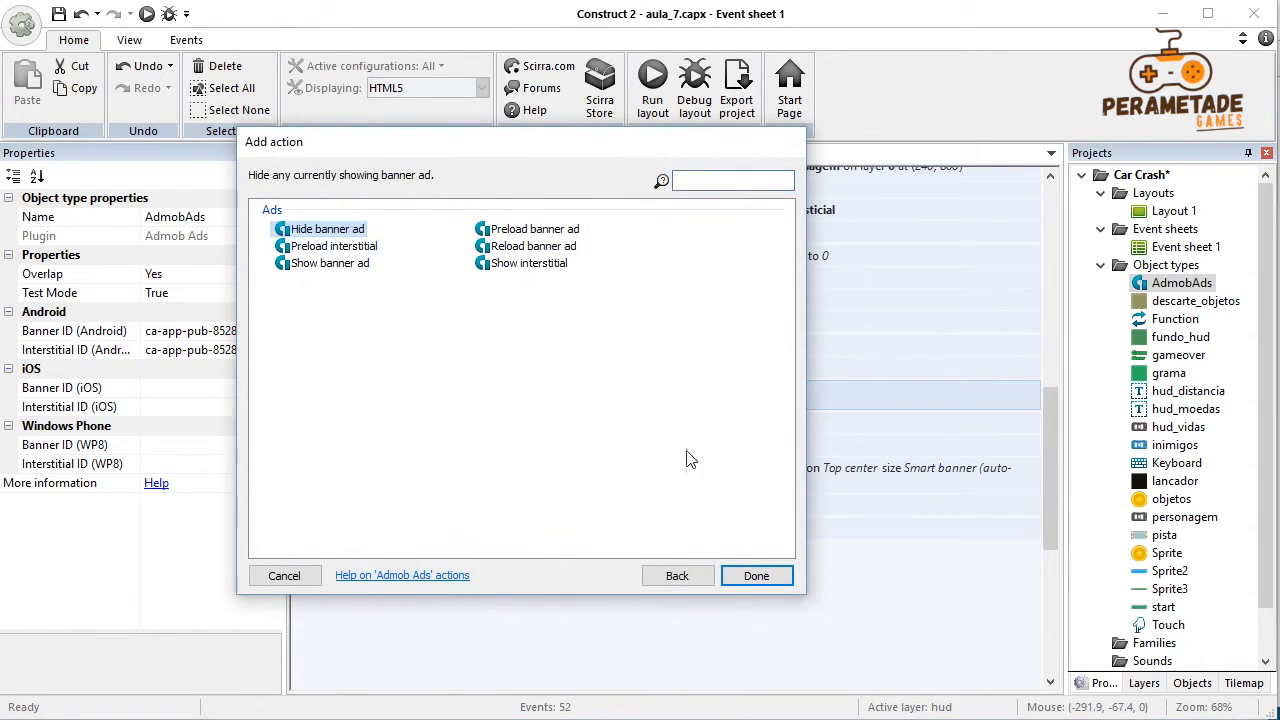
{"action": "left_click", "coordinate": [756, 575]}
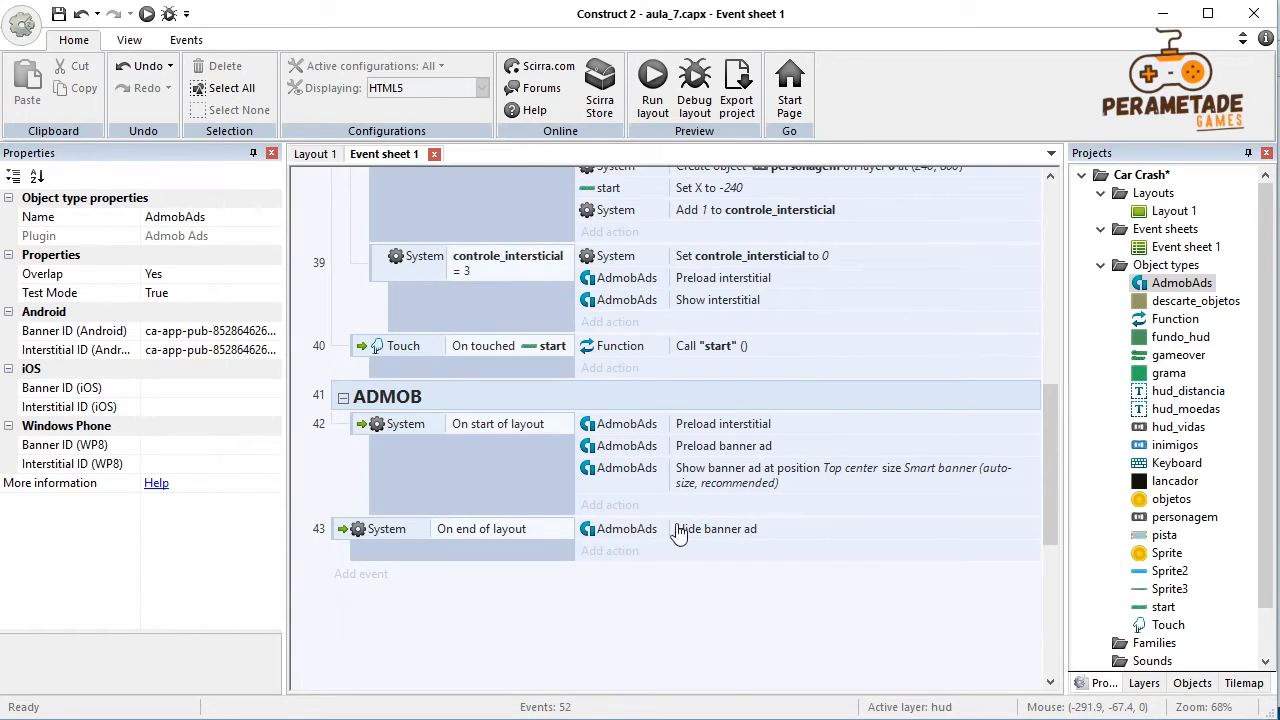
Step: Examine the banner area in Layout 1 and compare it with the start and end of layout events in the event sheet
{"action": "left_click", "coordinate": [312, 155]}
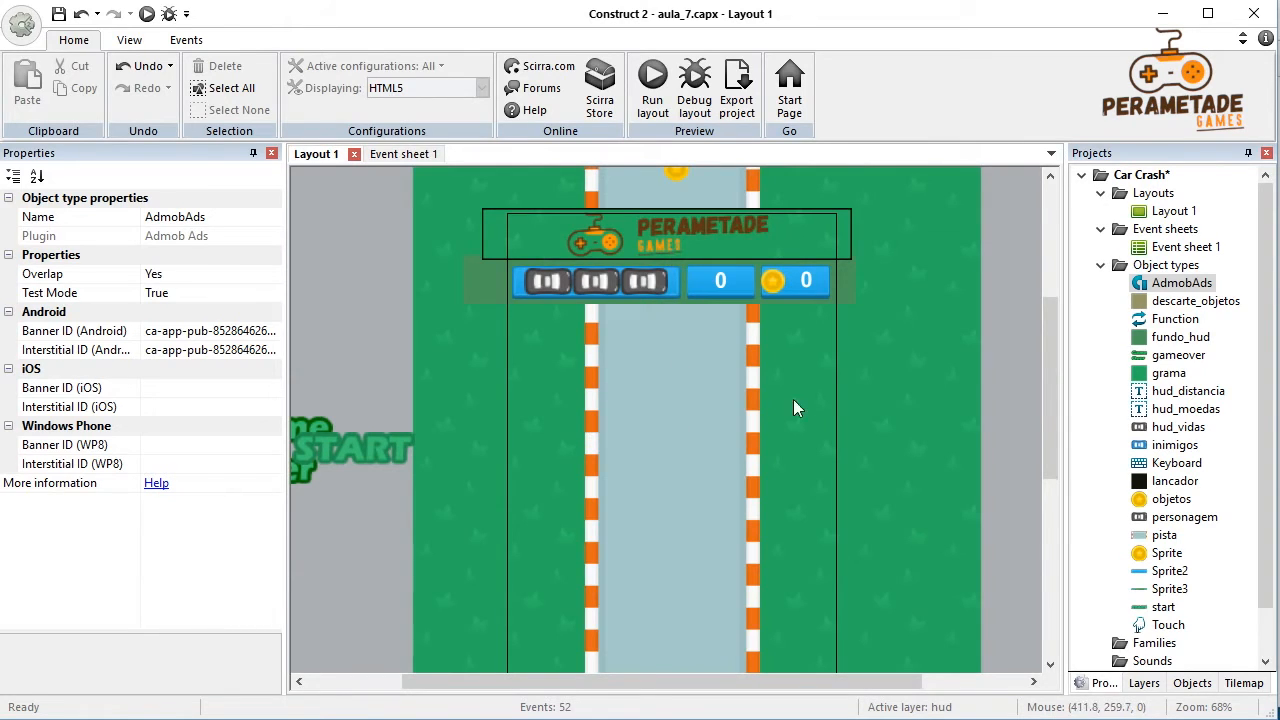
{"action": "scroll", "coordinate": [793, 408], "scroll_direction": "down", "scroll_amount": 5}
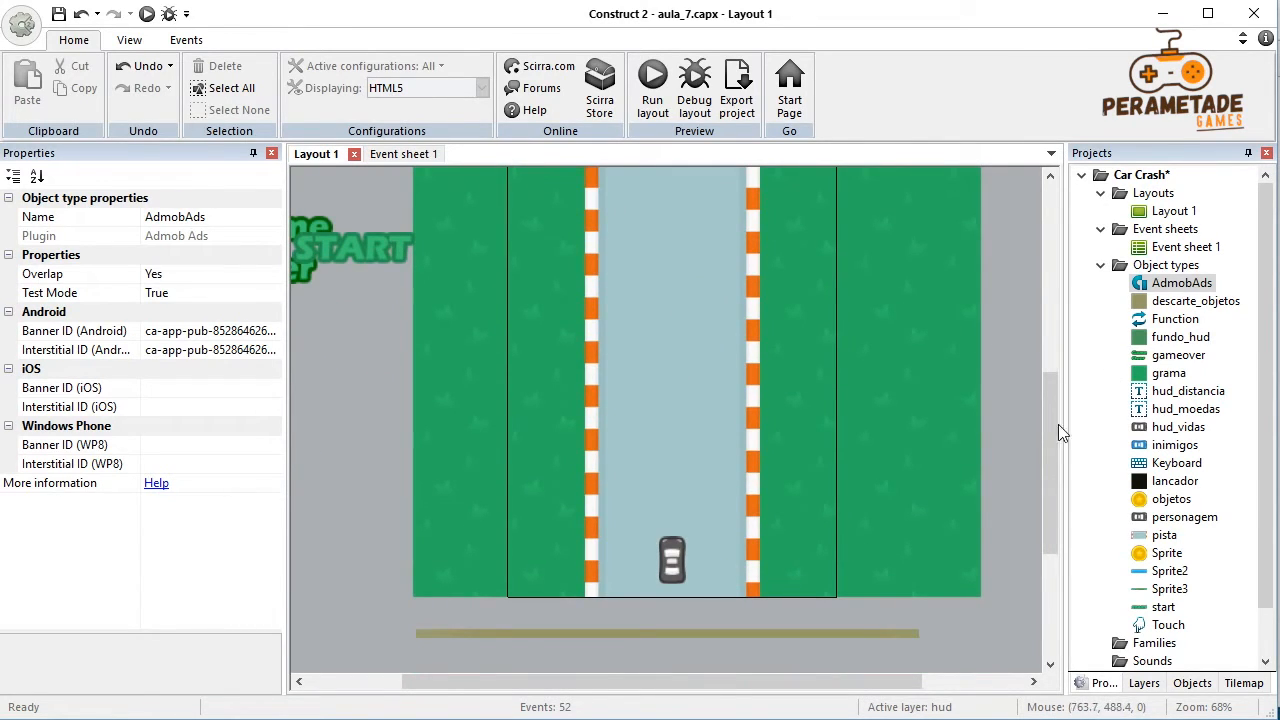
{"action": "scroll", "coordinate": [846, 545], "scroll_direction": "up", "scroll_amount": 3}
{"action": "scroll", "coordinate": [846, 549], "scroll_direction": "up", "scroll_amount": 2}
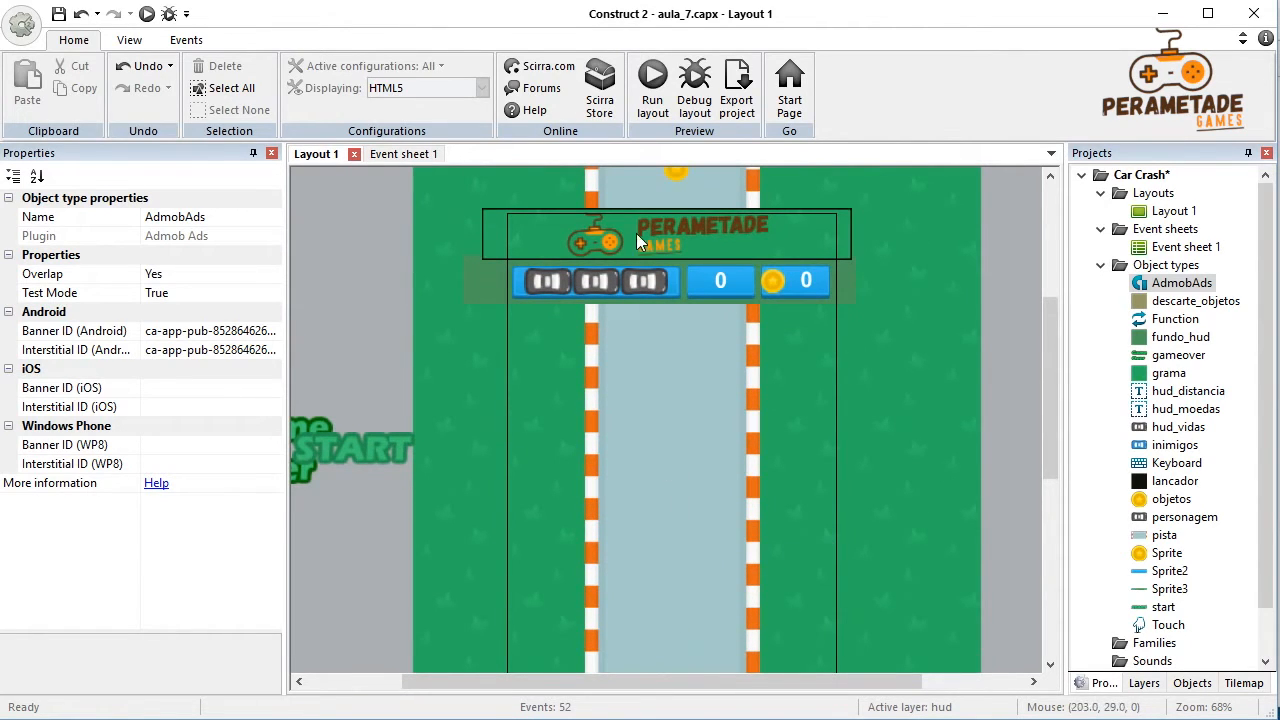
{"action": "left_click", "coordinate": [404, 154]}
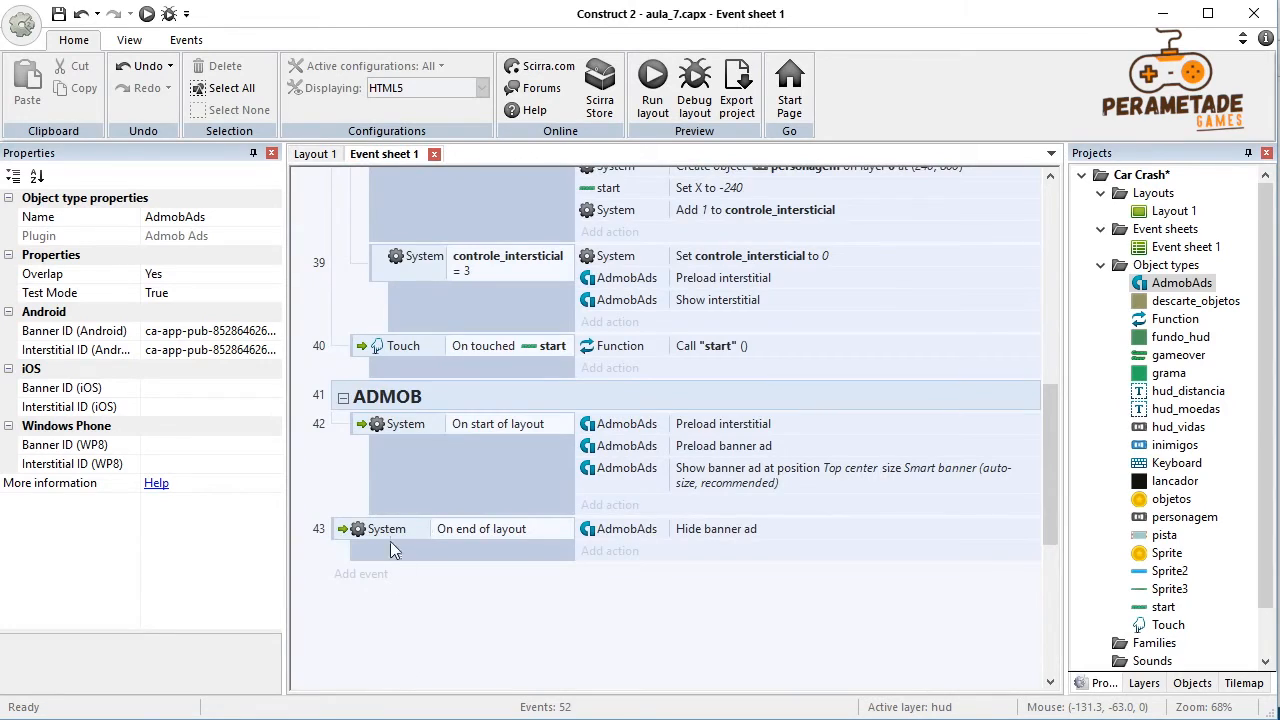
{"action": "left_click", "coordinate": [344, 531]}
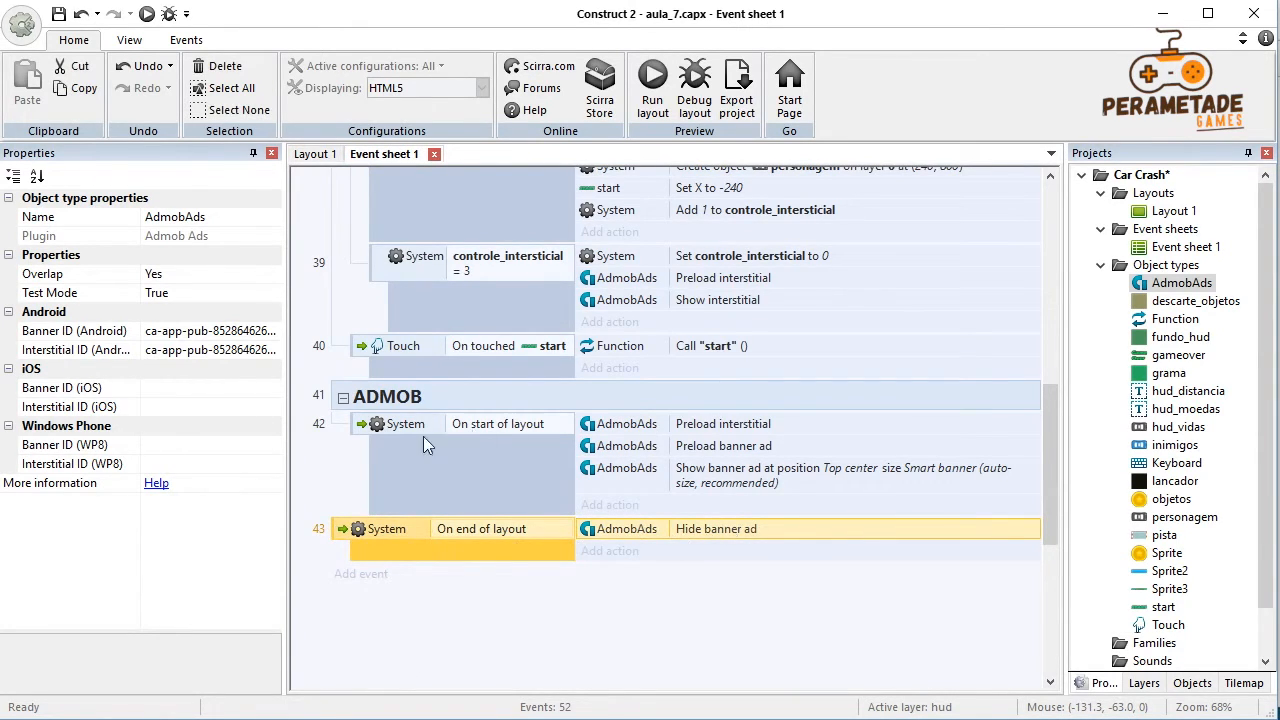
{"action": "left_click", "coordinate": [505, 430]}
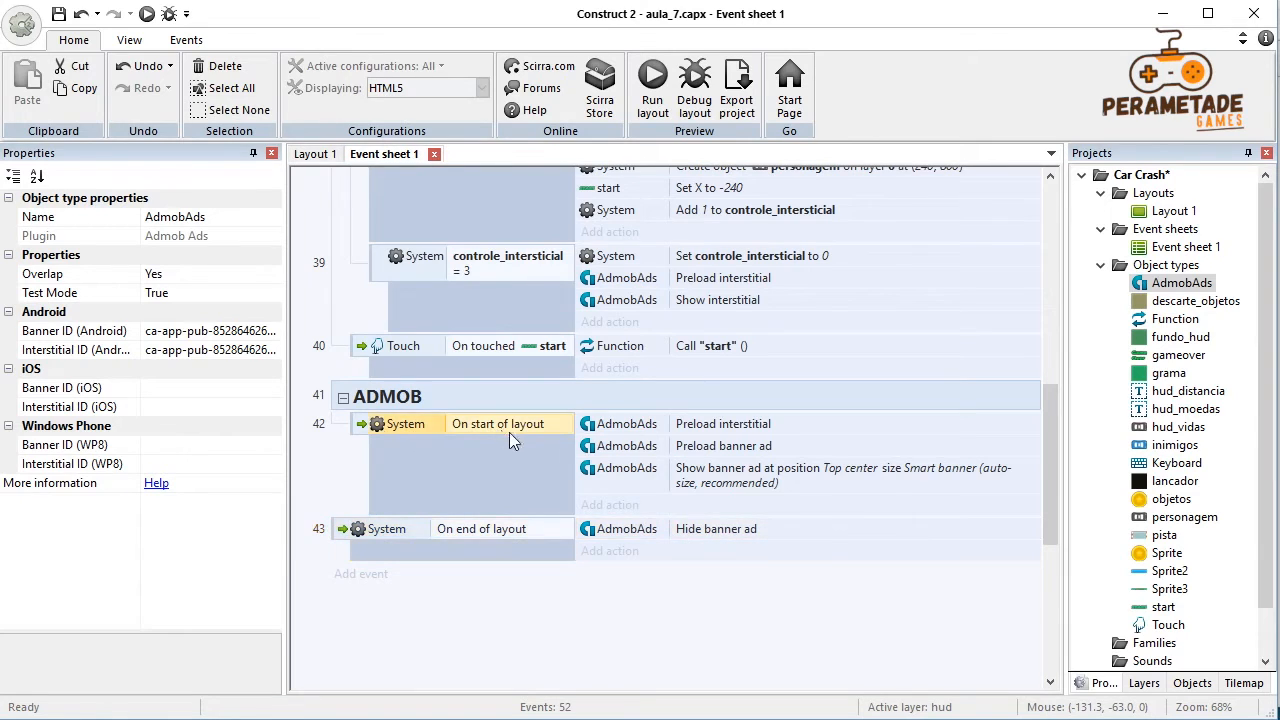
{"action": "left_click", "coordinate": [697, 478]}
{"action": "left_click", "coordinate": [640, 432]}
Step: Move the "On end of layout" event into the ADMOB group, and collapse the Início e Fim and ADMOB groups
{"action": "scroll", "coordinate": [669, 441], "scroll_direction": "up", "scroll_amount": 3}
{"action": "scroll", "coordinate": [669, 441], "scroll_direction": "up", "scroll_amount": 8}
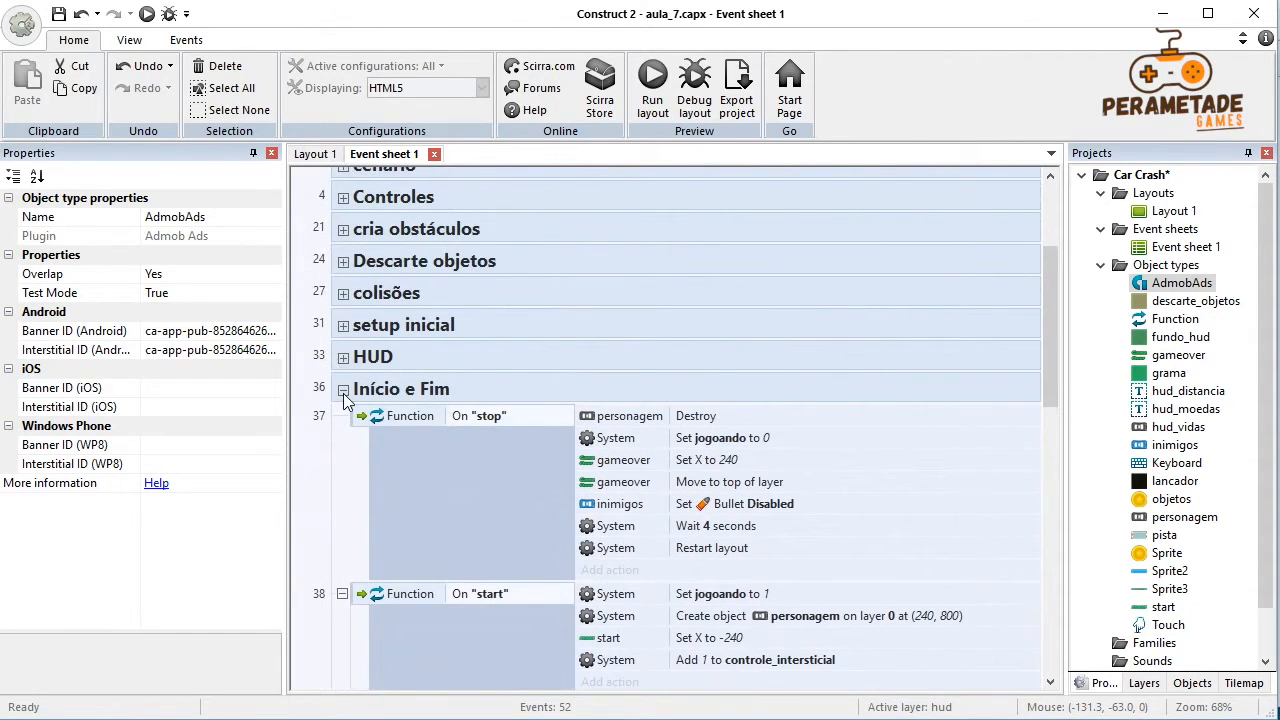
{"action": "left_click", "coordinate": [343, 391]}
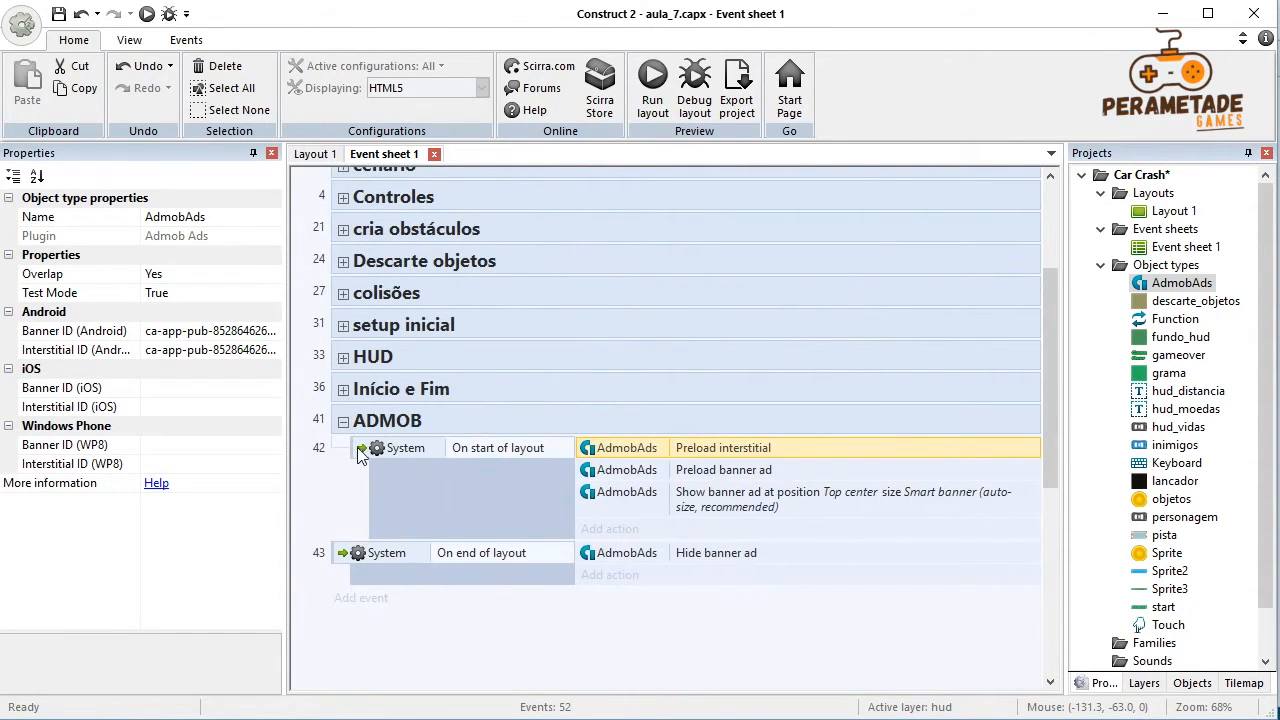
{"action": "left_click", "coordinate": [340, 553]}
{"action": "left_click_drag", "start_coordinate": [340, 553], "coordinate": [344, 430]}
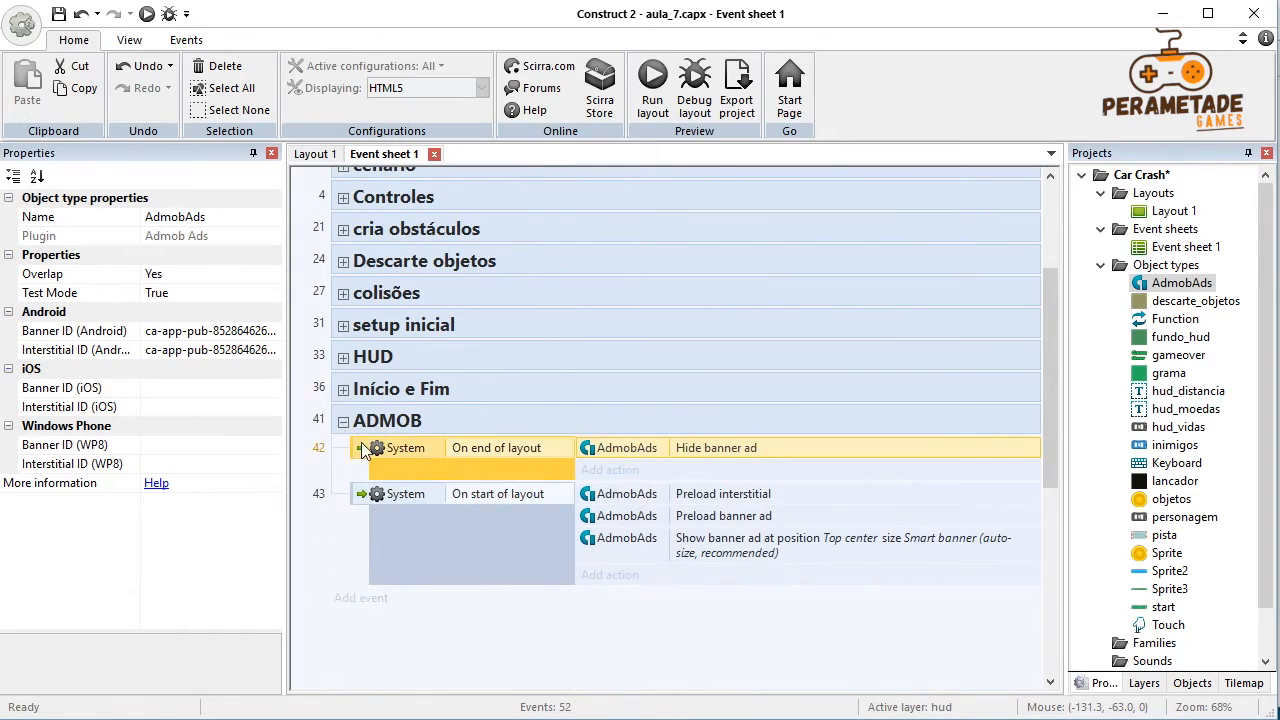
{"action": "left_click", "coordinate": [343, 428]}
{"action": "left_click", "coordinate": [343, 422]}
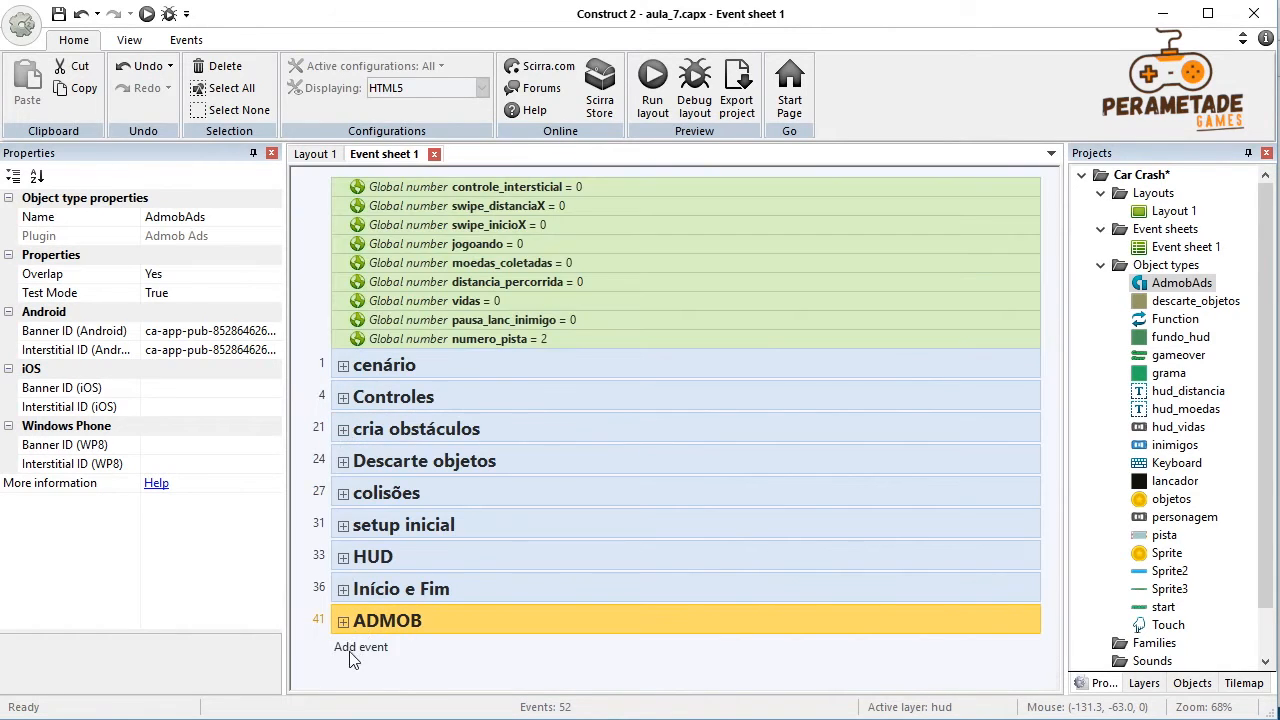
{"action": "left_click", "coordinate": [358, 682]}
{"action": "left_click", "coordinate": [314, 153]}
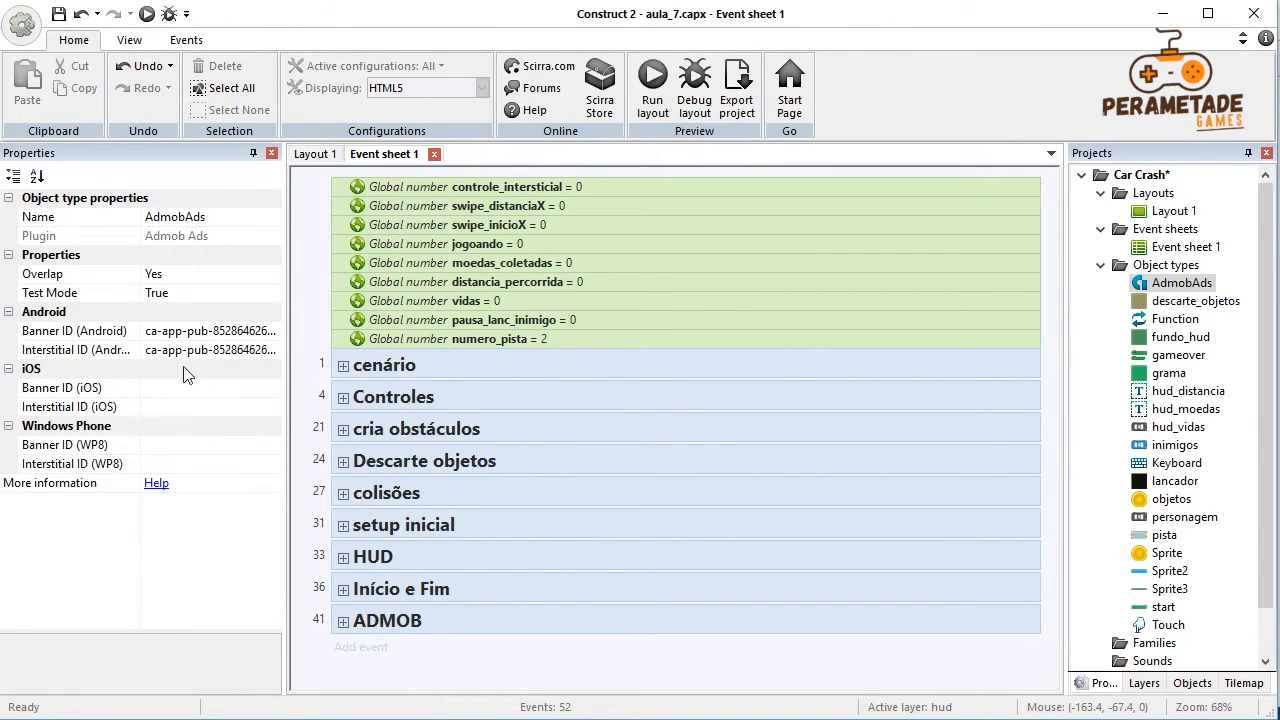
Step: Export the project for Cordova to the desktop's Car Crash folder, using the new Intel XDK project format and minimum Android 4.1+ (Jelly Bean)
{"action": "left_click", "coordinate": [25, 28]}
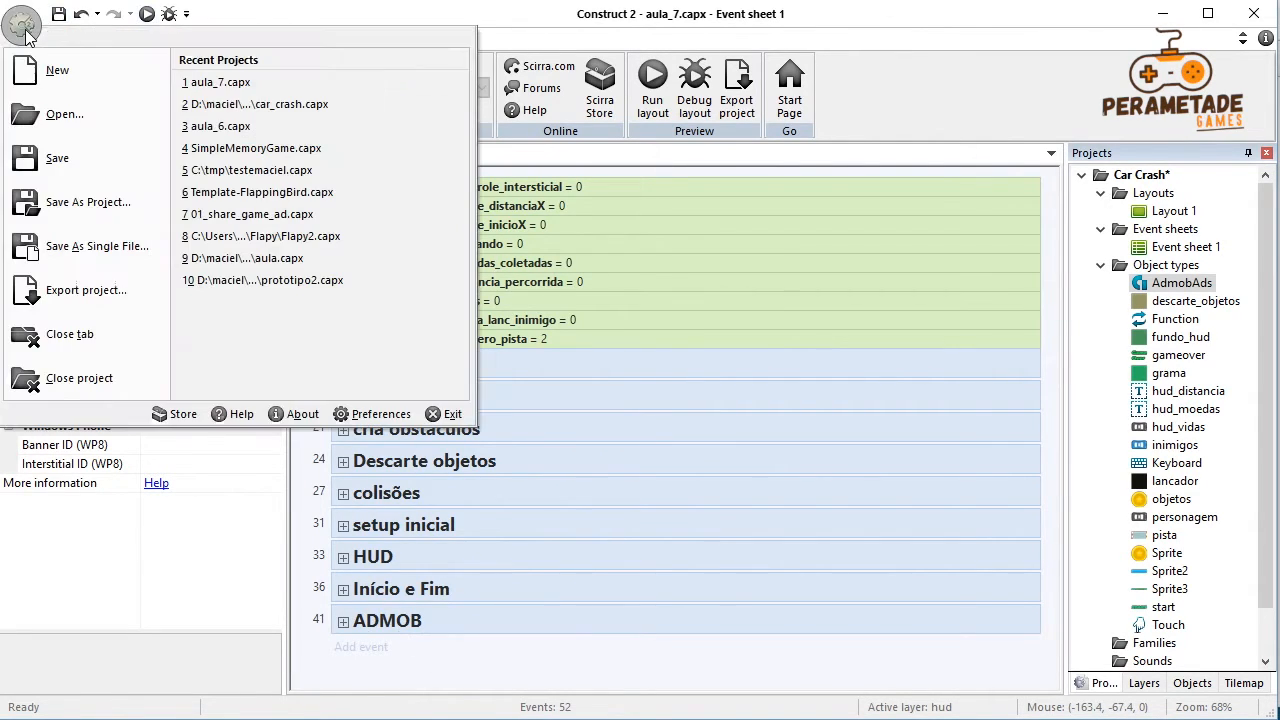
{"action": "left_click", "coordinate": [88, 296]}
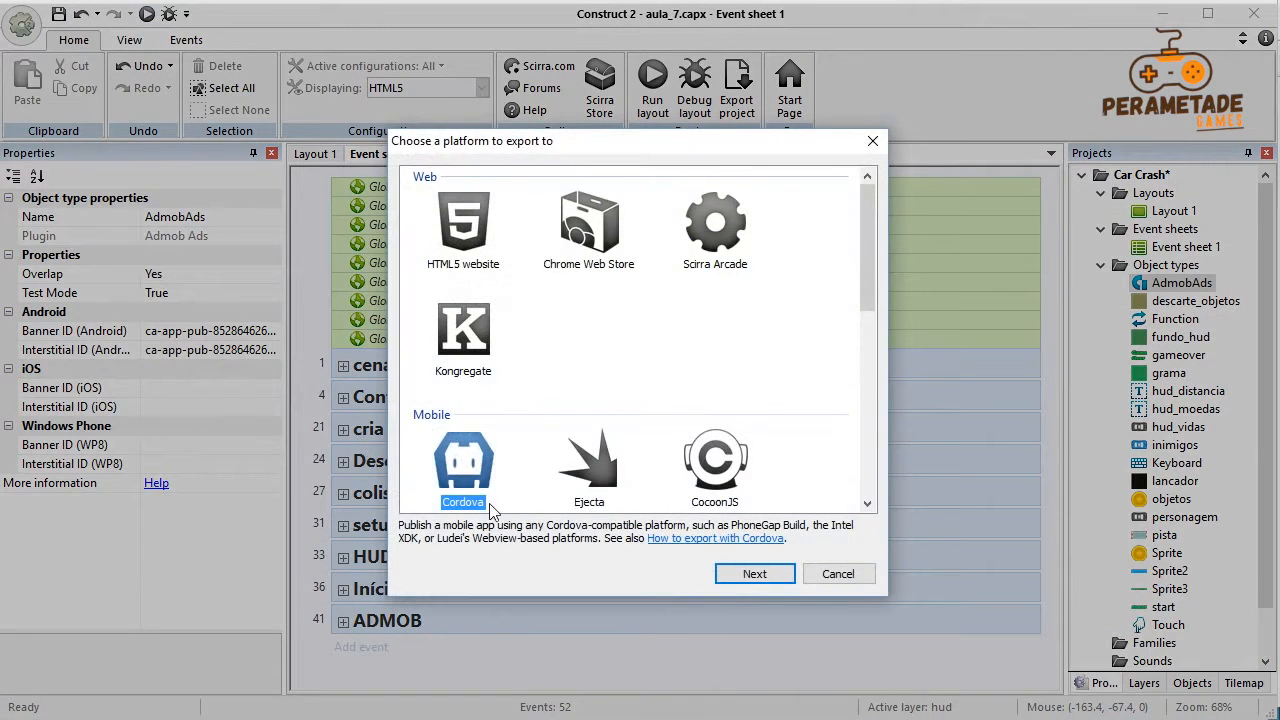
{"action": "left_click", "coordinate": [757, 575]}
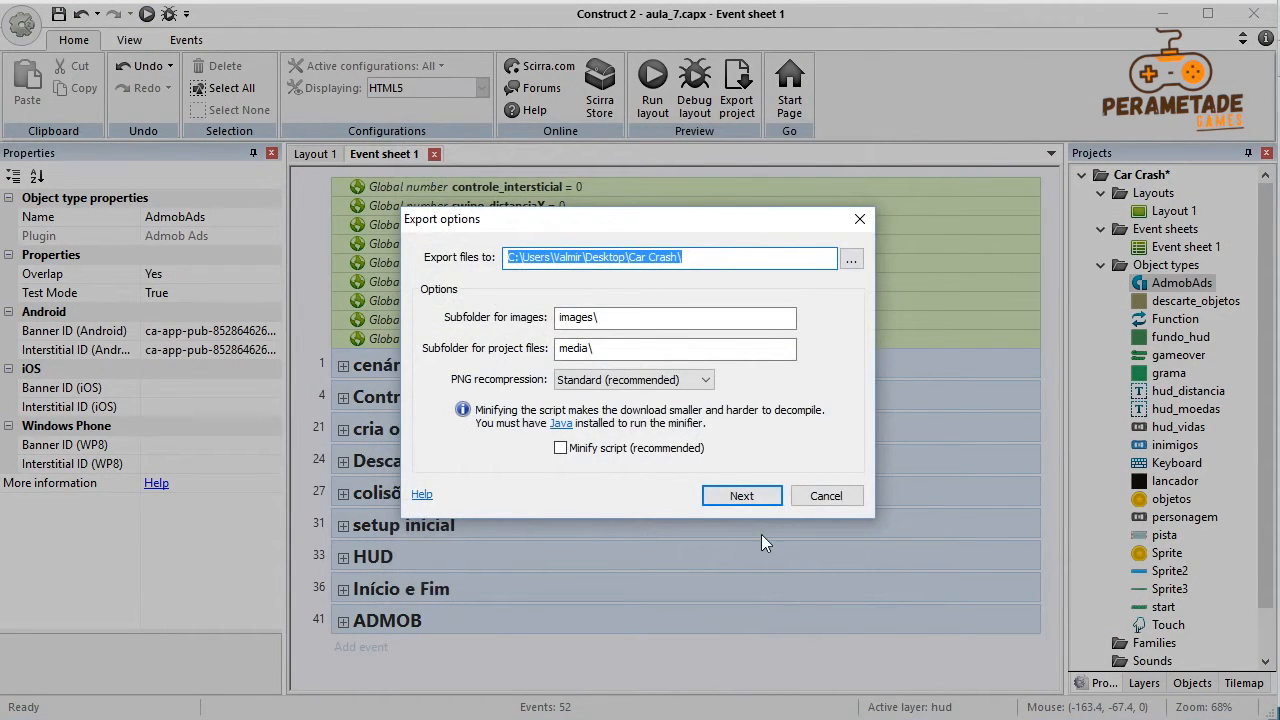
{"action": "left_click", "coordinate": [760, 494]}
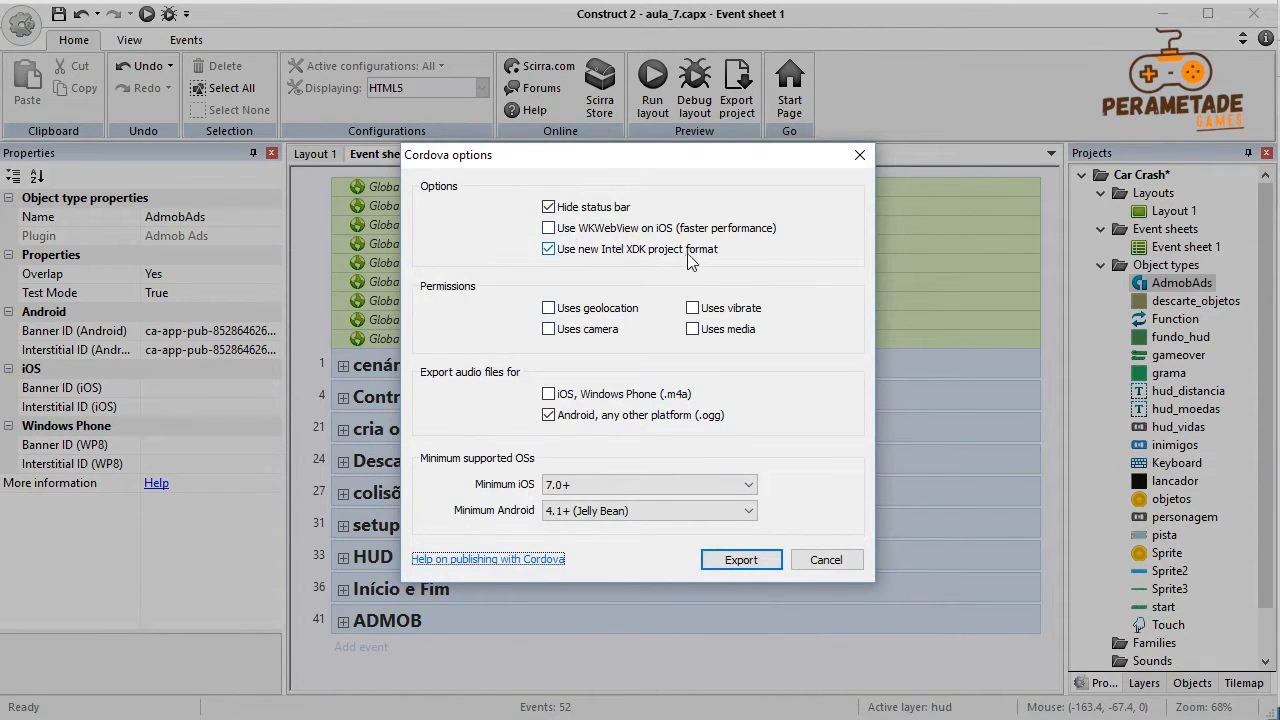
{"action": "left_click", "coordinate": [742, 563]}
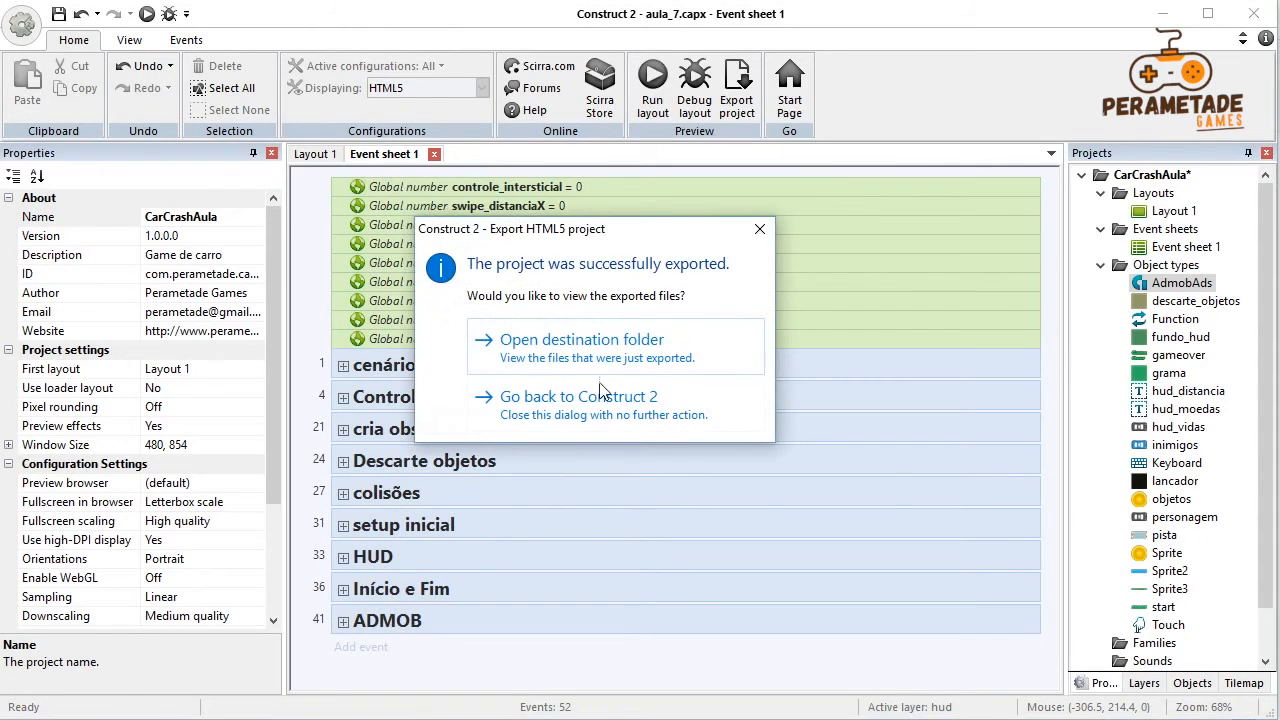
Step: View the exported files in the destination folder and its parent Car Crash folder
{"action": "left_click", "coordinate": [584, 347]}
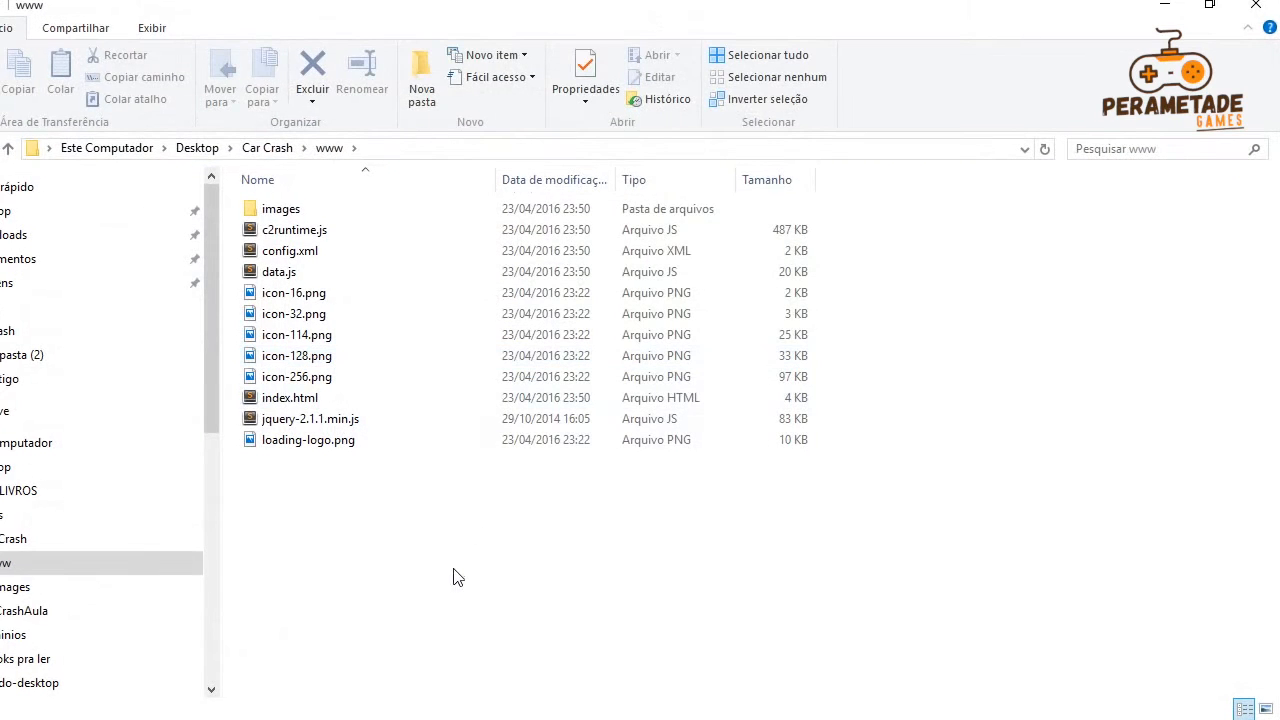
{"action": "left_click", "coordinate": [272, 148]}
{"action": "left_click", "coordinate": [318, 231]}
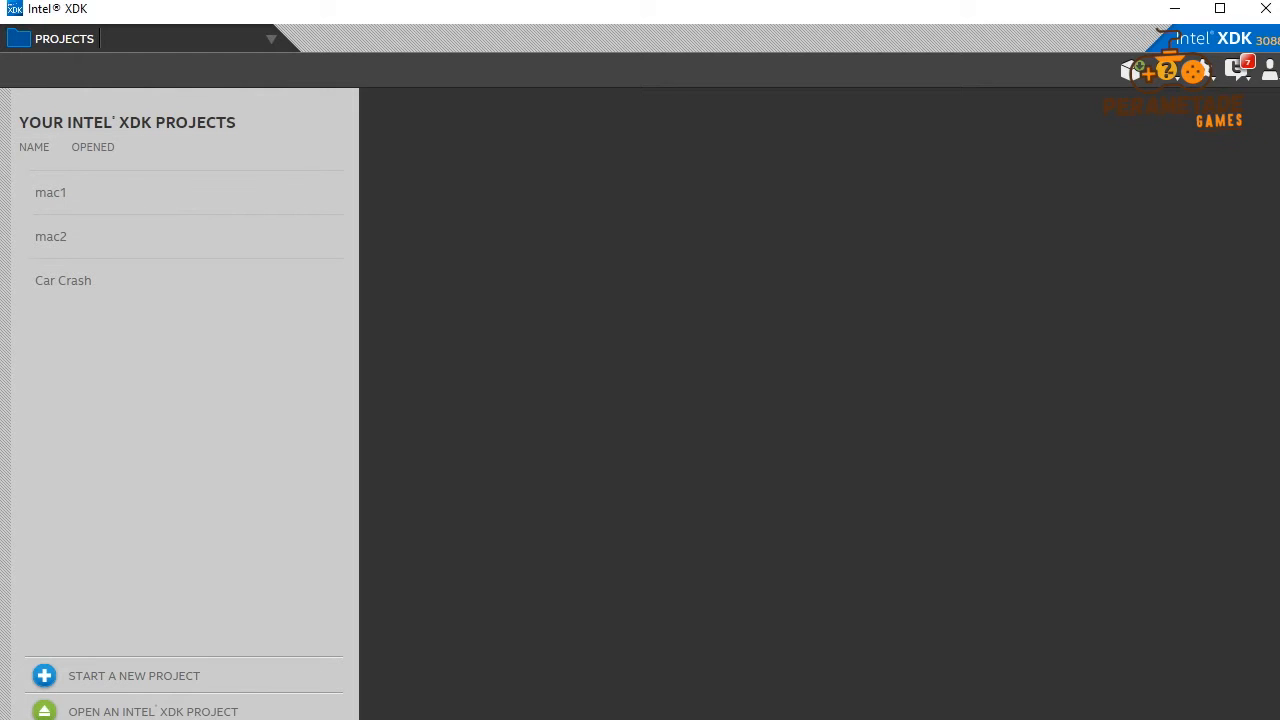
Step: In Intel XDK, open the project file CarCrashAula.xdk from the Car Crash folder on the desktop
{"action": "left_click", "coordinate": [107, 711]}
{"action": "left_click", "coordinate": [98, 220]}
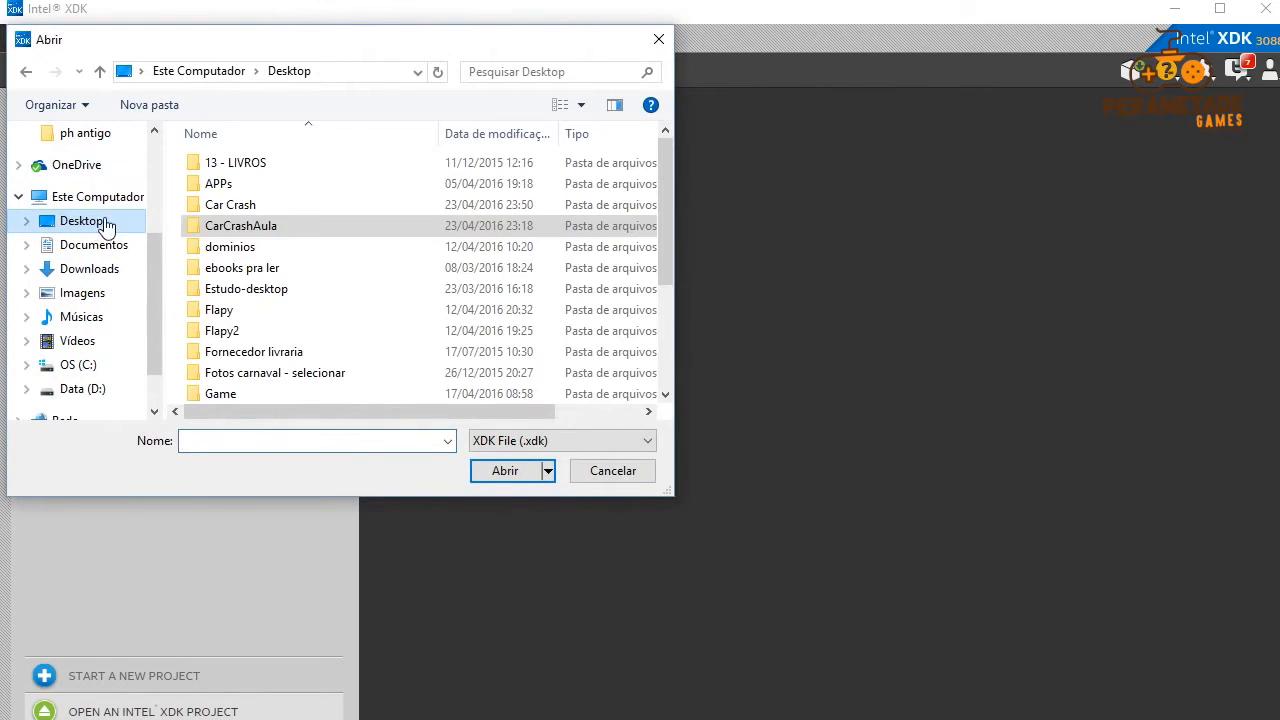
{"action": "double_click", "coordinate": [243, 212]}
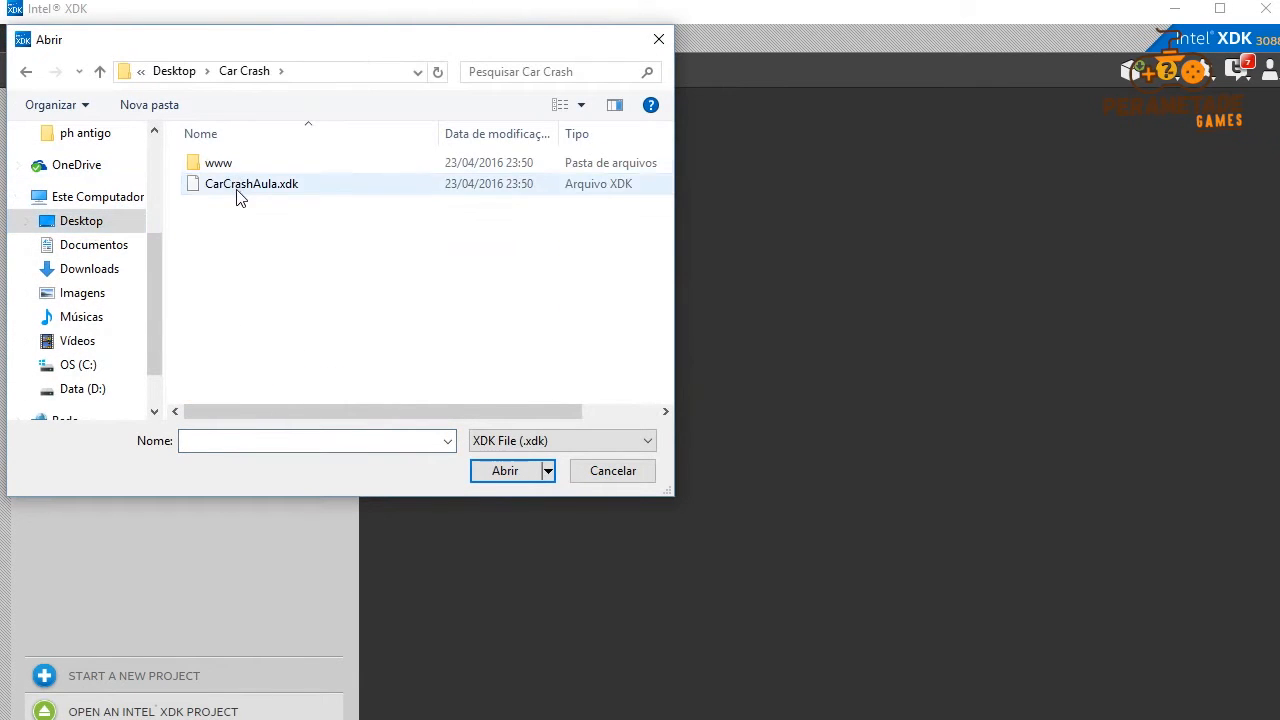
{"action": "left_click", "coordinate": [242, 186]}
{"action": "left_click", "coordinate": [510, 474]}
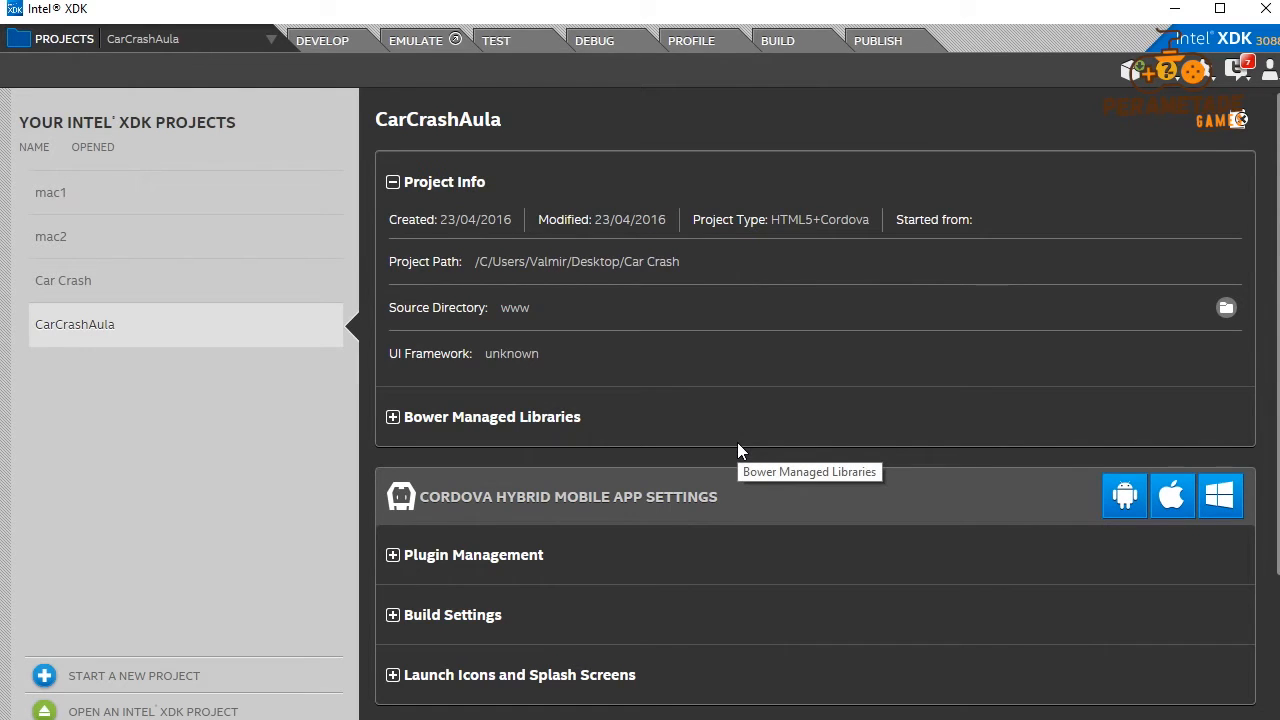
Step: Add the third-party Cordova plugin cordova-plugin-ad-admob from the Cordova plugin registry to the CarCrashAula project
{"action": "left_click", "coordinate": [392, 555]}
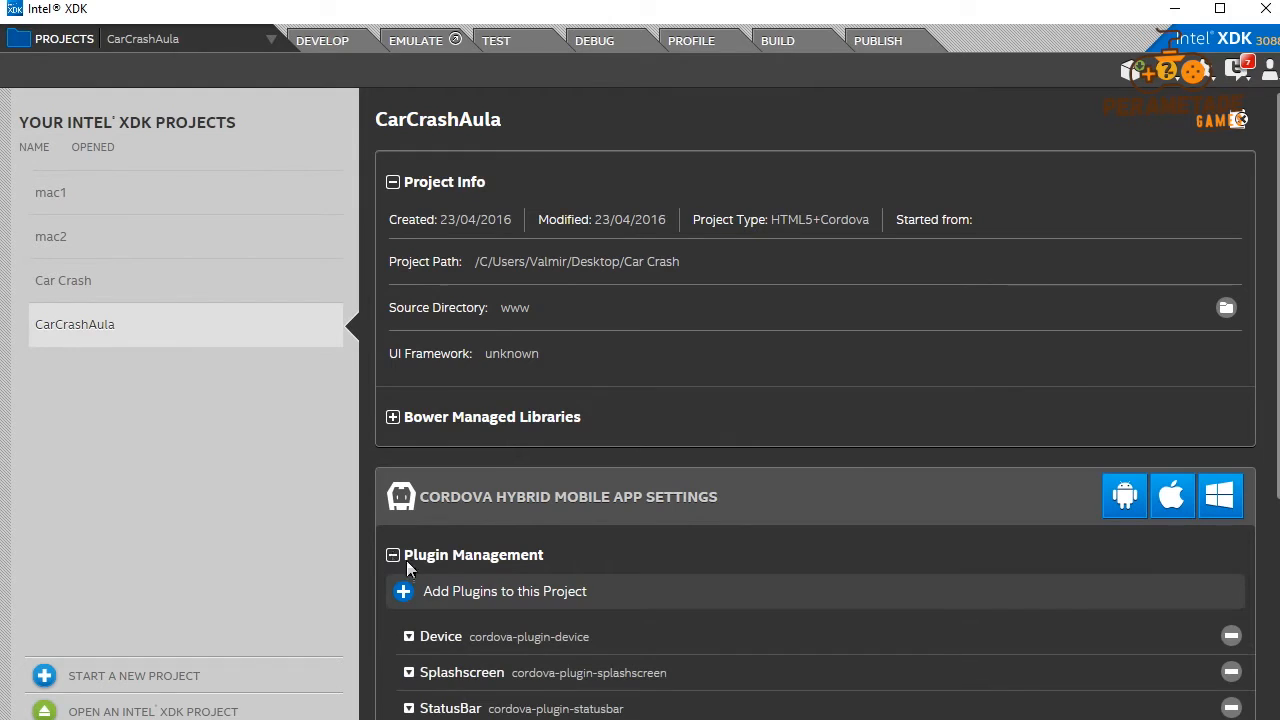
{"action": "scroll", "coordinate": [601, 540], "scroll_direction": "down", "scroll_amount": 3}
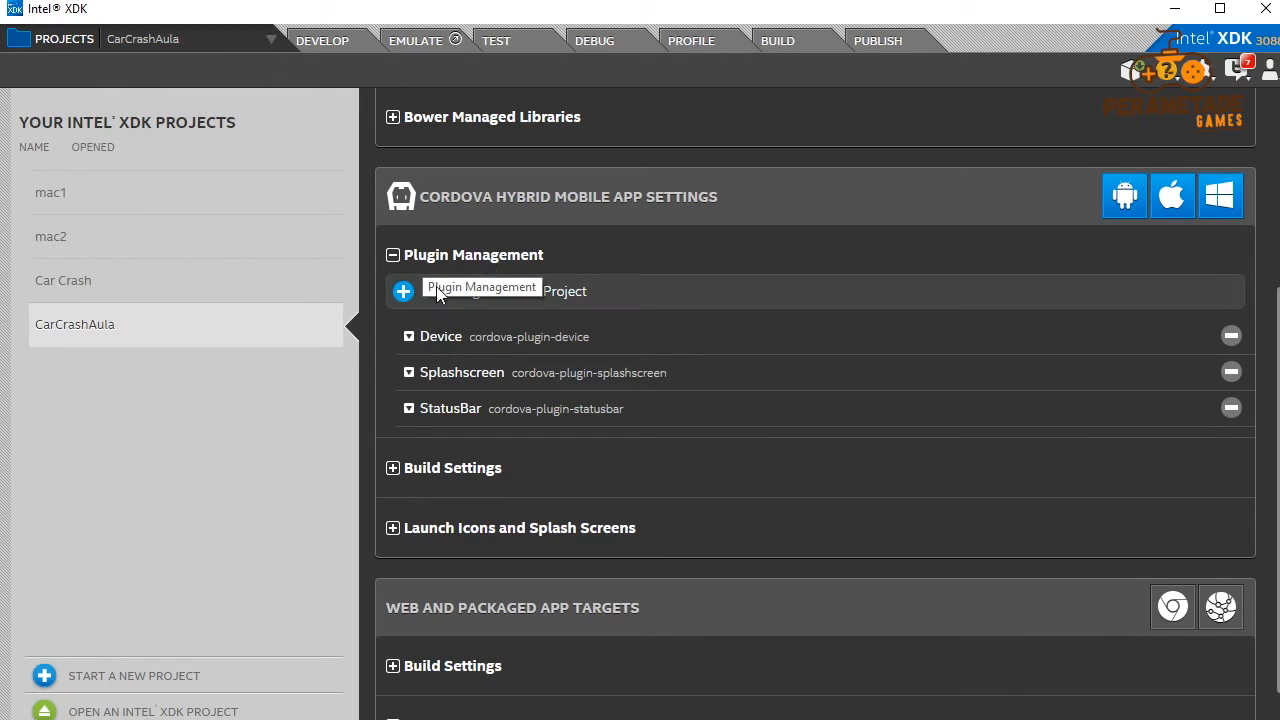
{"action": "left_click", "coordinate": [573, 296]}
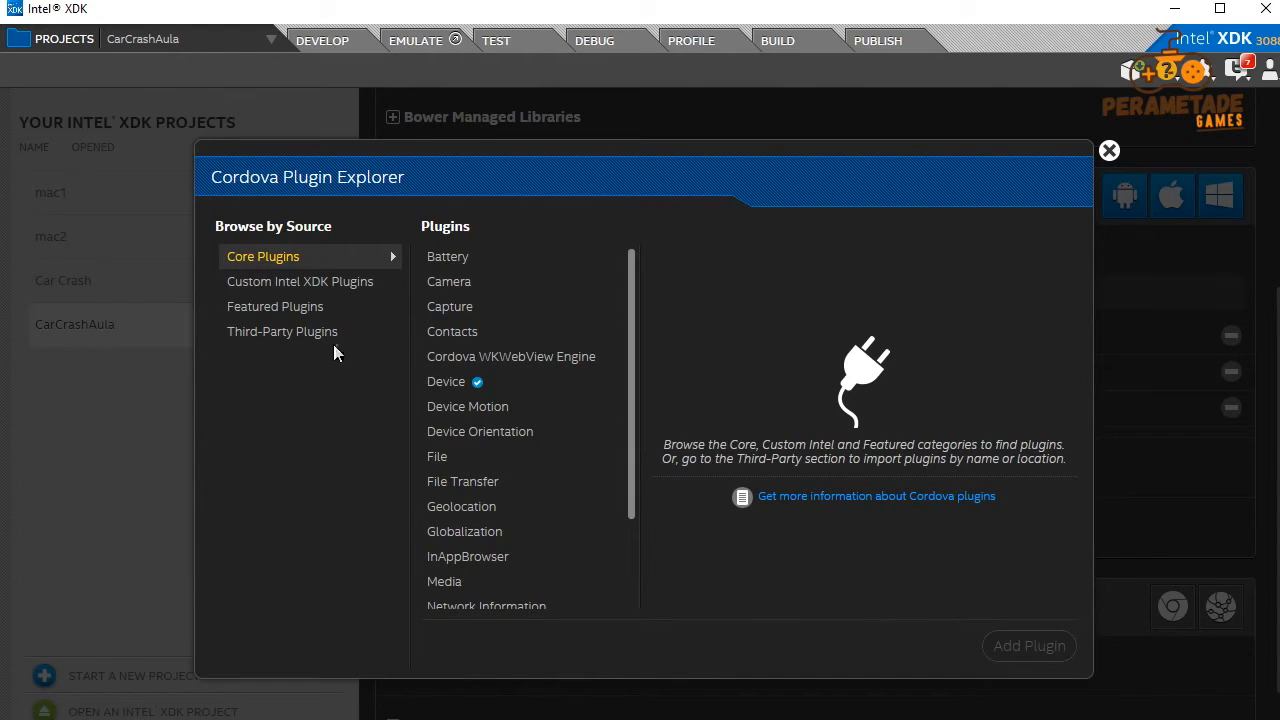
{"action": "left_click", "coordinate": [270, 334]}
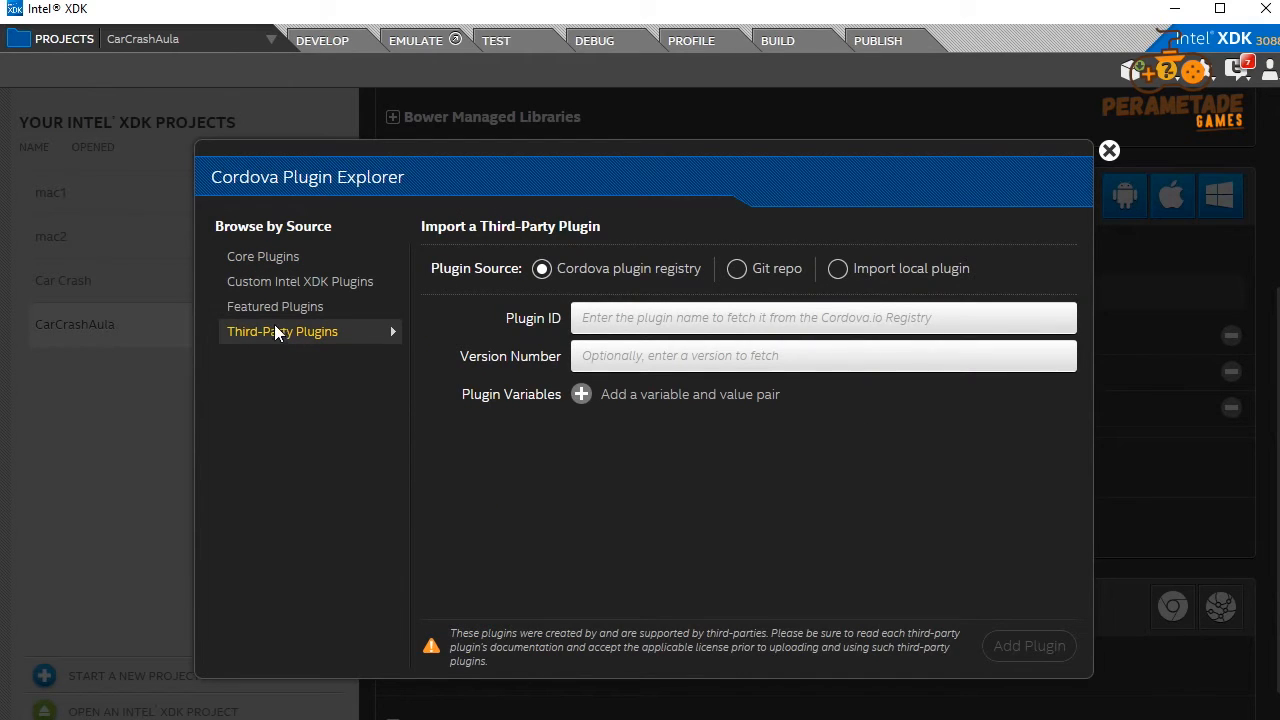
{"action": "left_click", "coordinate": [635, 317]}
{"action": "type", "text": "cordova-plugin-ad-admob"}
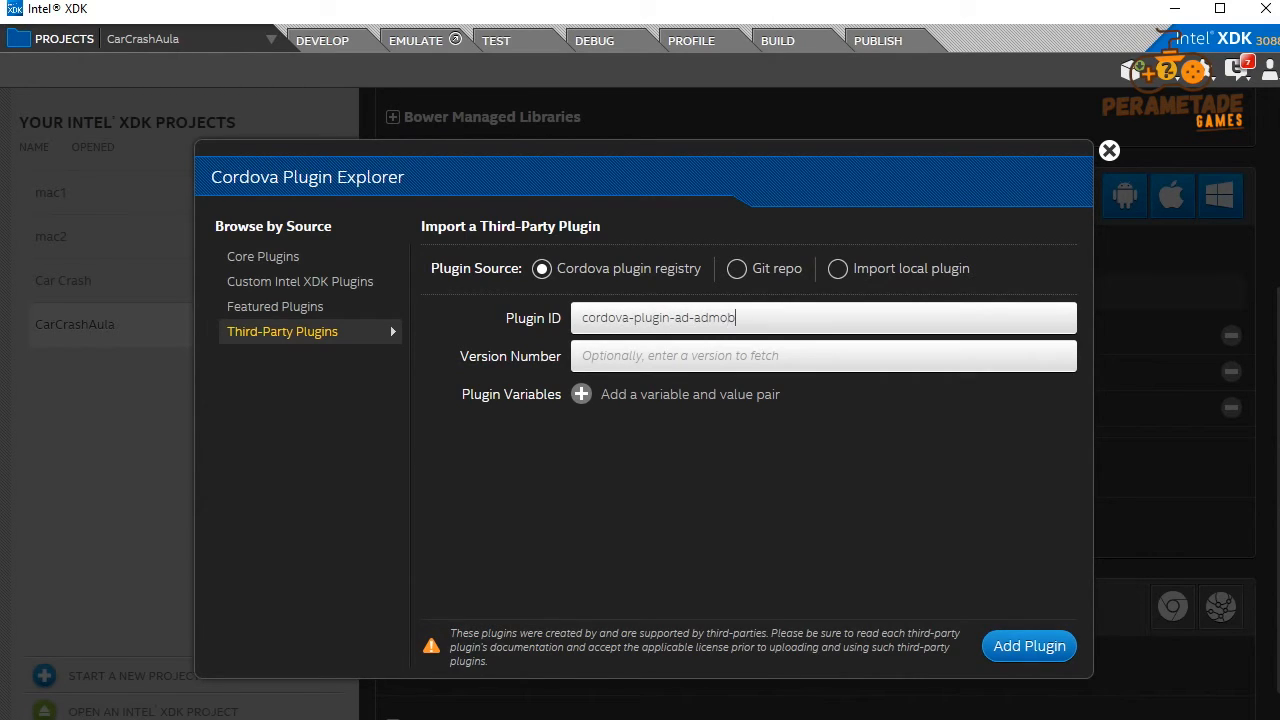
{"action": "left_click", "coordinate": [1036, 648]}
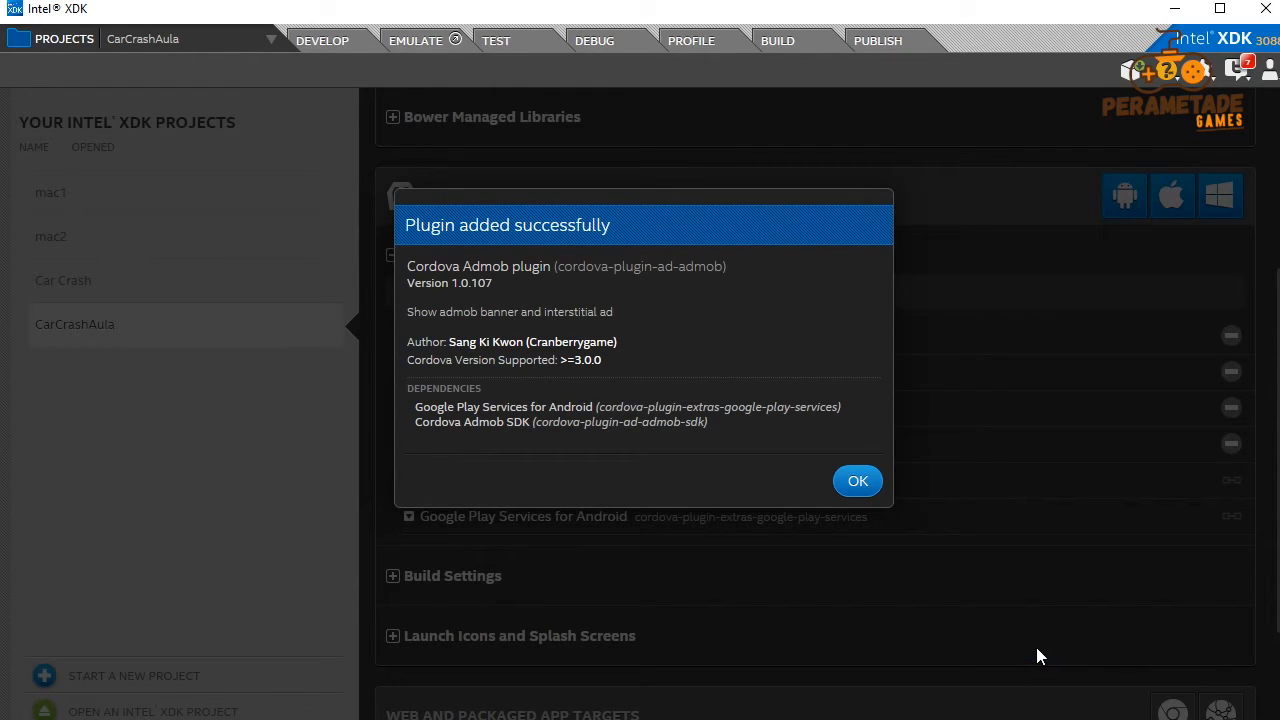
{"action": "left_click", "coordinate": [858, 481]}
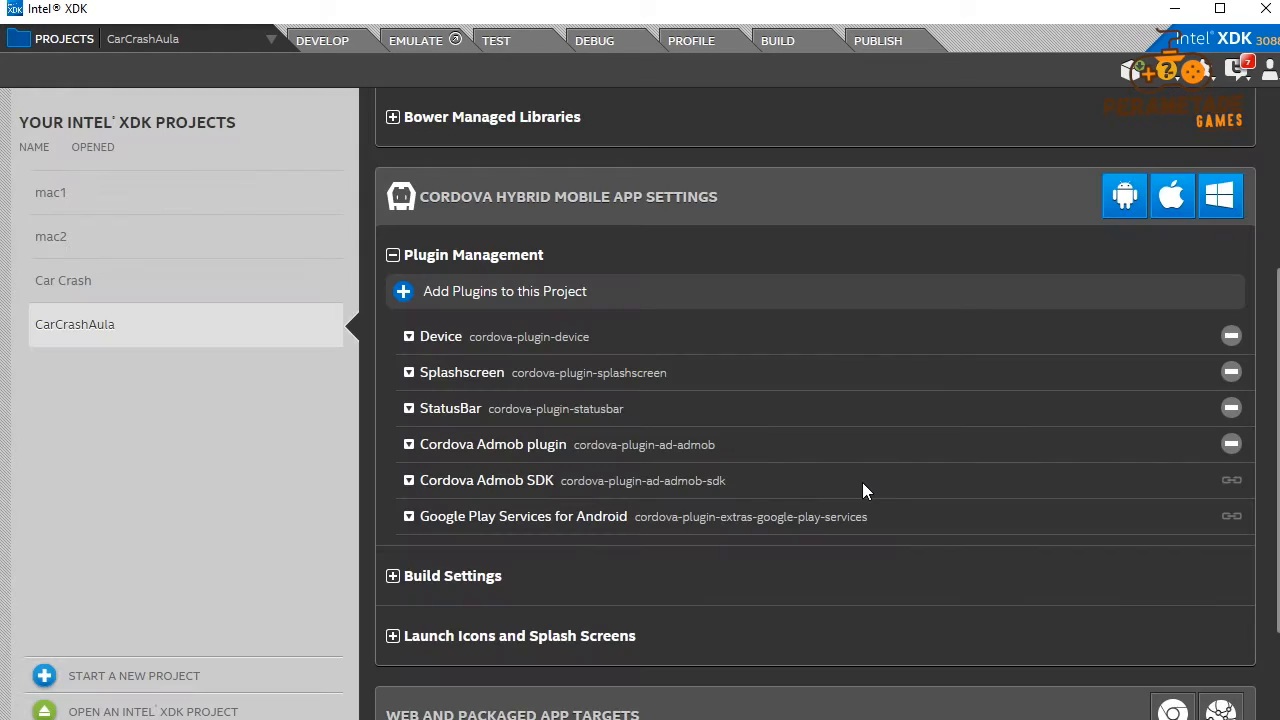
{"action": "scroll", "coordinate": [421, 470], "scroll_direction": "down", "scroll_amount": 3}
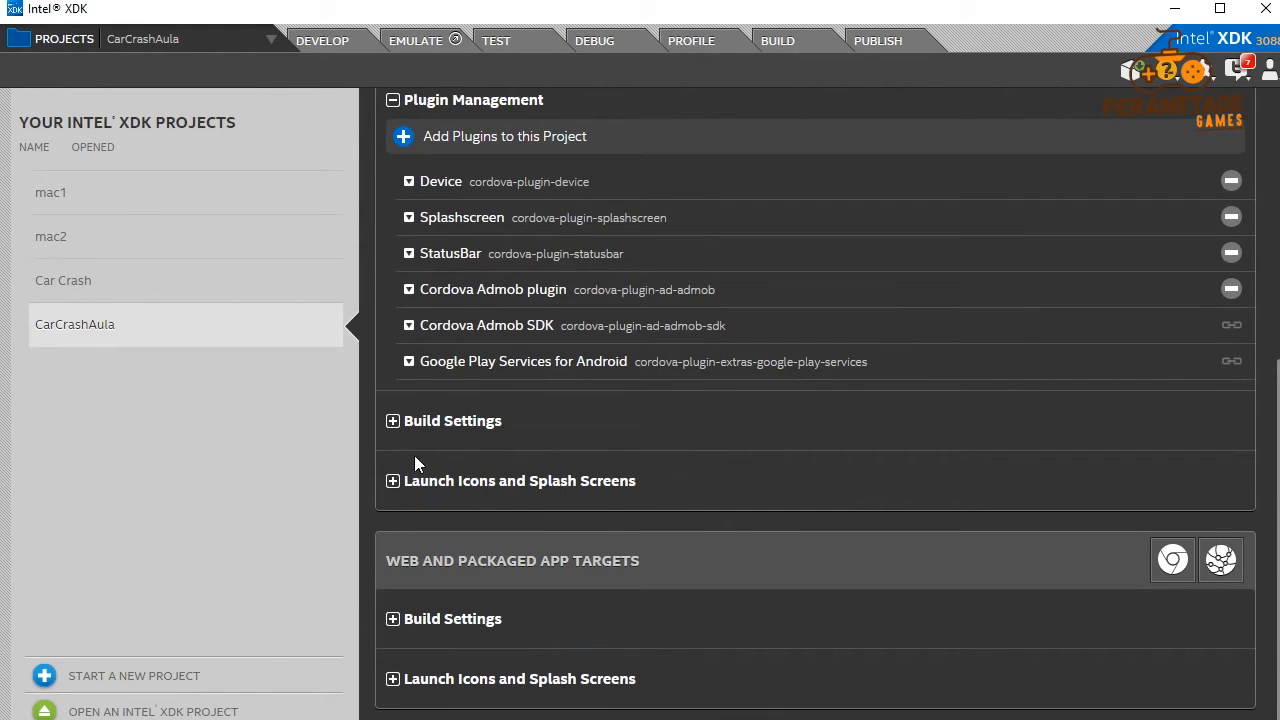
{"action": "left_click", "coordinate": [390, 425]}
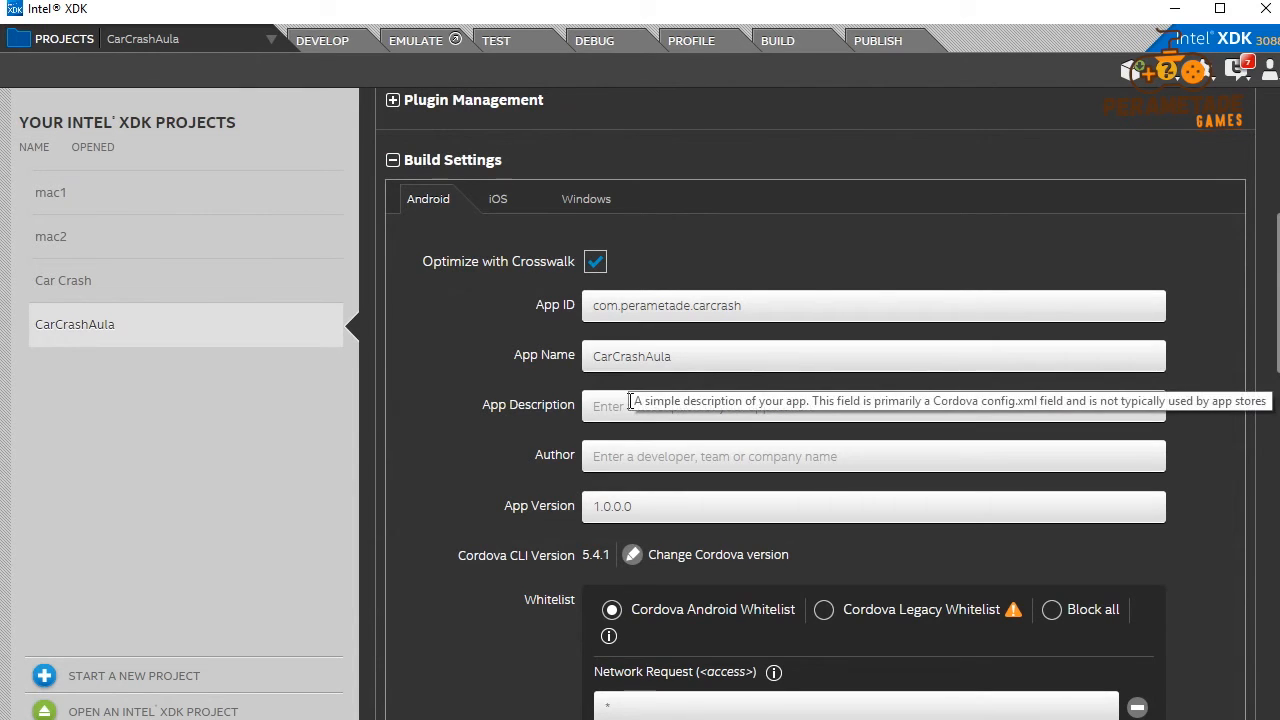
{"action": "scroll", "coordinate": [695, 397], "scroll_direction": "down", "scroll_amount": 2}
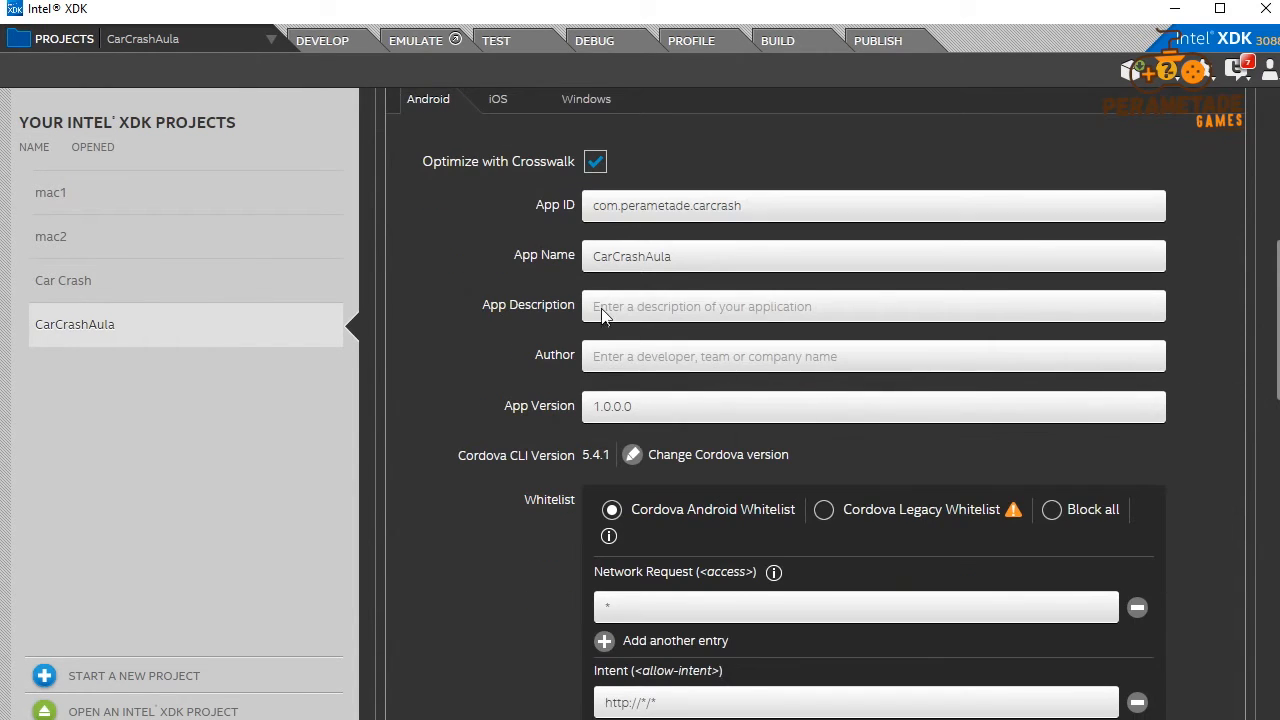
{"action": "scroll", "coordinate": [626, 372], "scroll_direction": "down", "scroll_amount": 10}
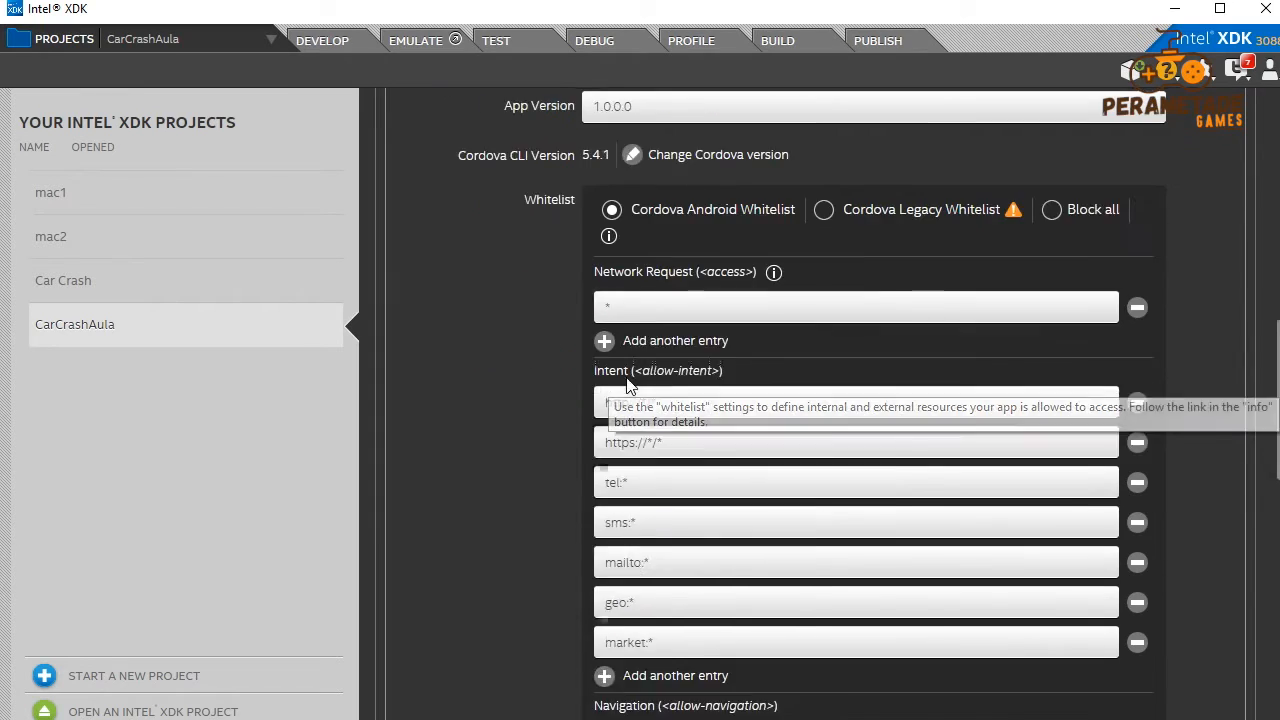
{"action": "scroll", "coordinate": [627, 378], "scroll_direction": "down", "scroll_amount": 4}
{"action": "scroll", "coordinate": [627, 378], "scroll_direction": "up", "scroll_amount": 4}
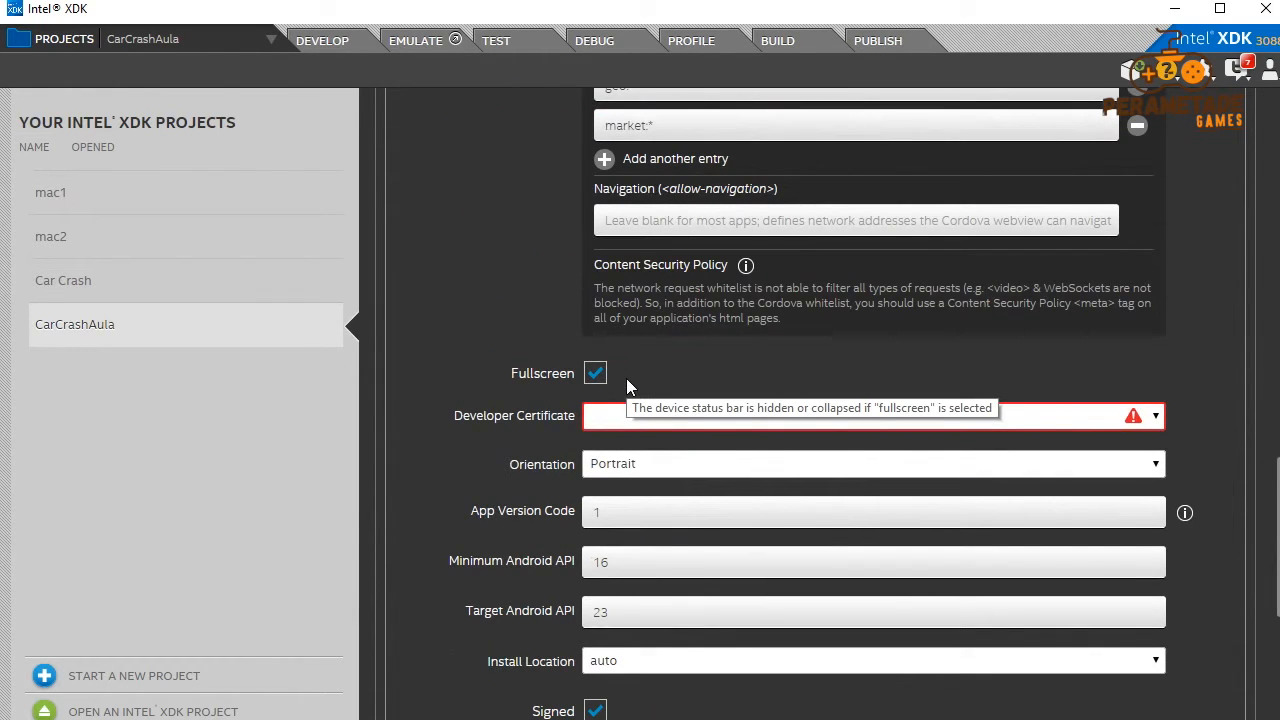
{"action": "scroll", "coordinate": [627, 381], "scroll_direction": "down", "scroll_amount": 1}
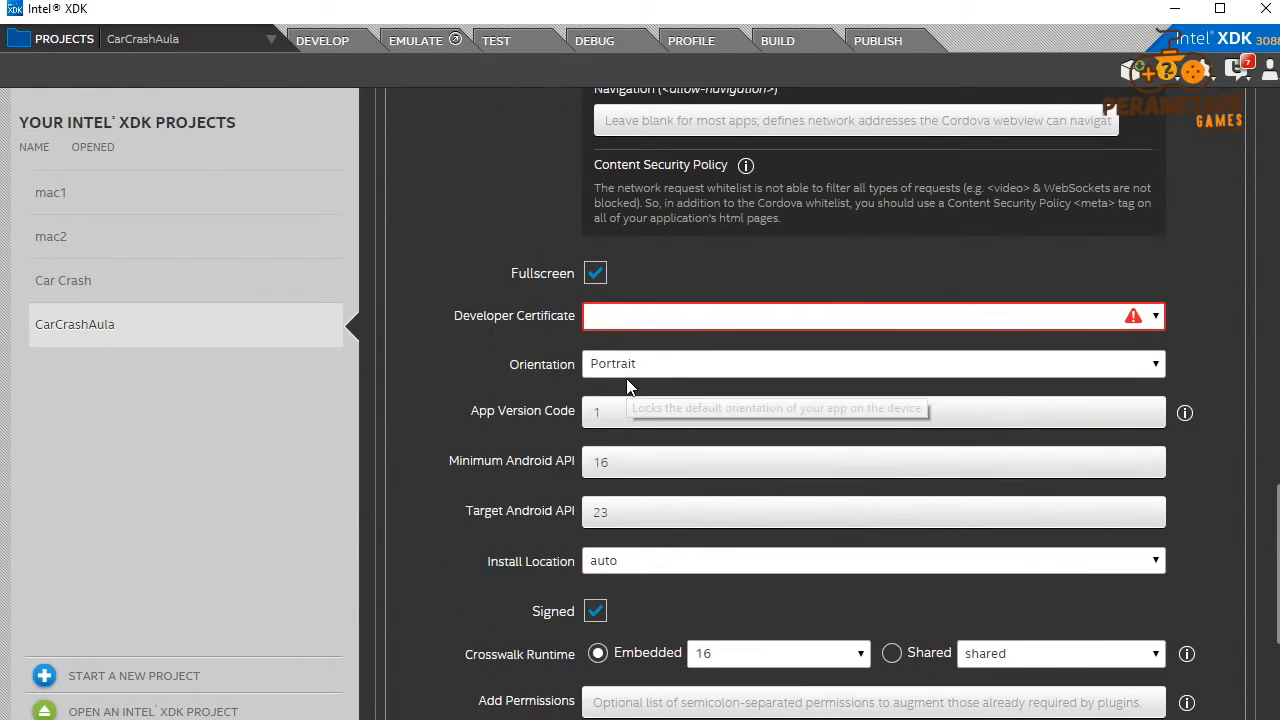
{"action": "left_click", "coordinate": [795, 316]}
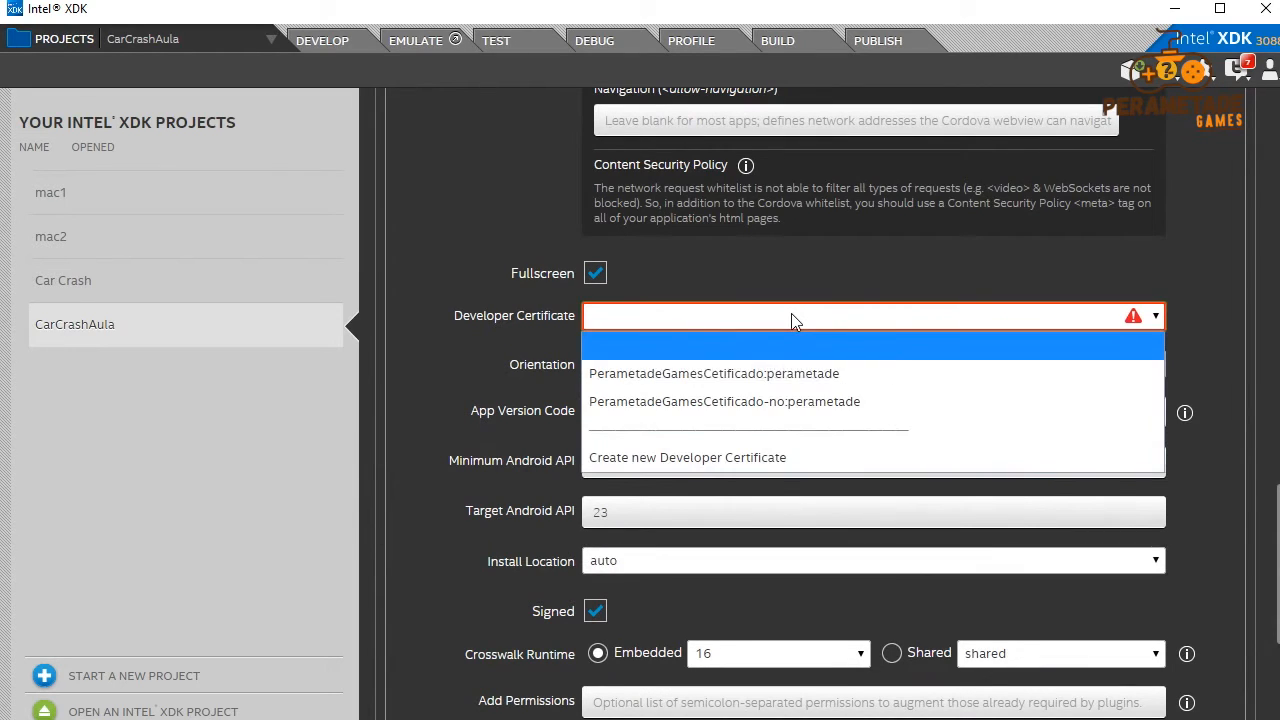
{"action": "left_click", "coordinate": [789, 374]}
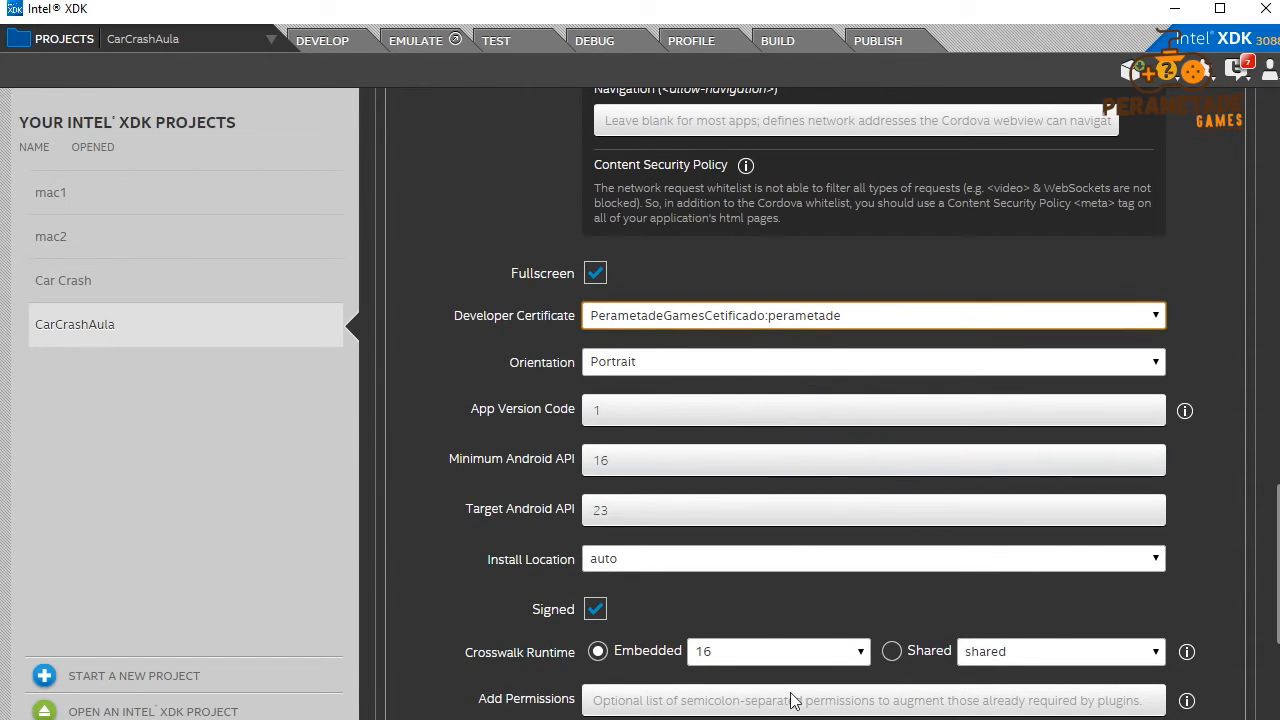
Step: Disable the iOS and Windows targets in the Cordova hybrid mobile app settings, leaving only Android
{"action": "scroll", "coordinate": [726, 668], "scroll_direction": "down", "scroll_amount": 2}
{"action": "scroll", "coordinate": [724, 672], "scroll_direction": "up", "scroll_amount": 7}
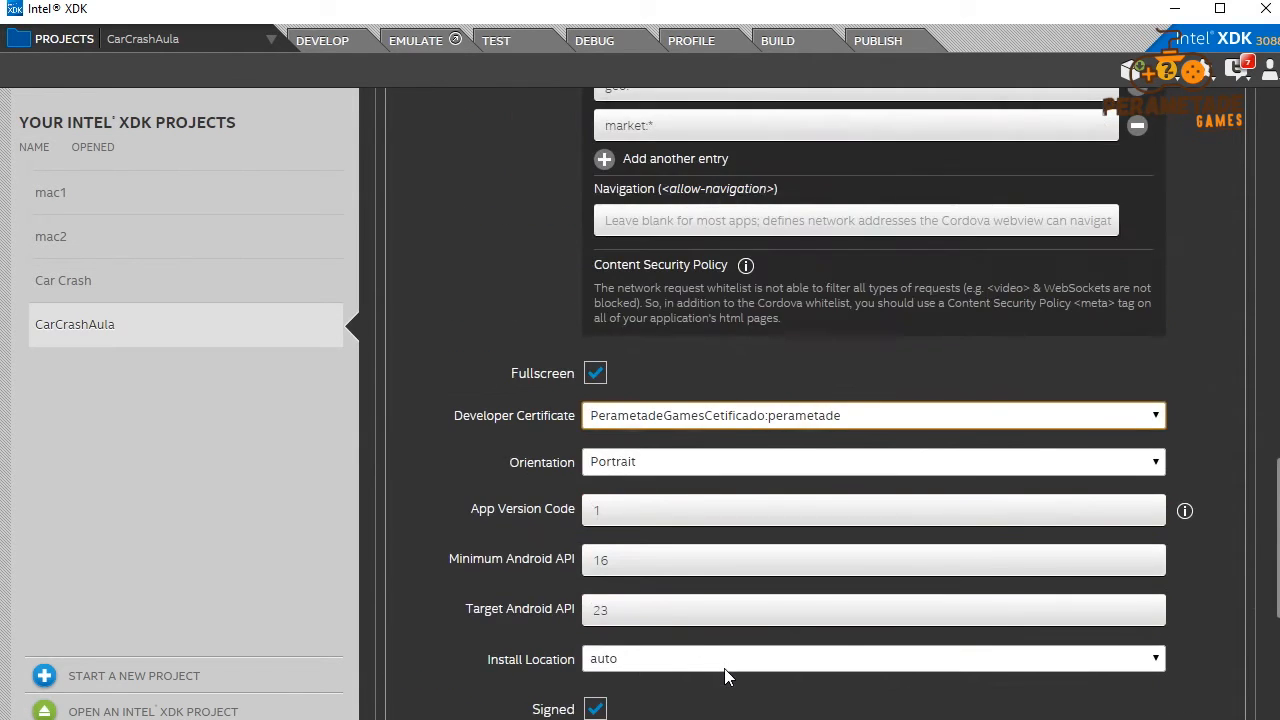
{"action": "scroll", "coordinate": [724, 675], "scroll_direction": "up", "scroll_amount": 10}
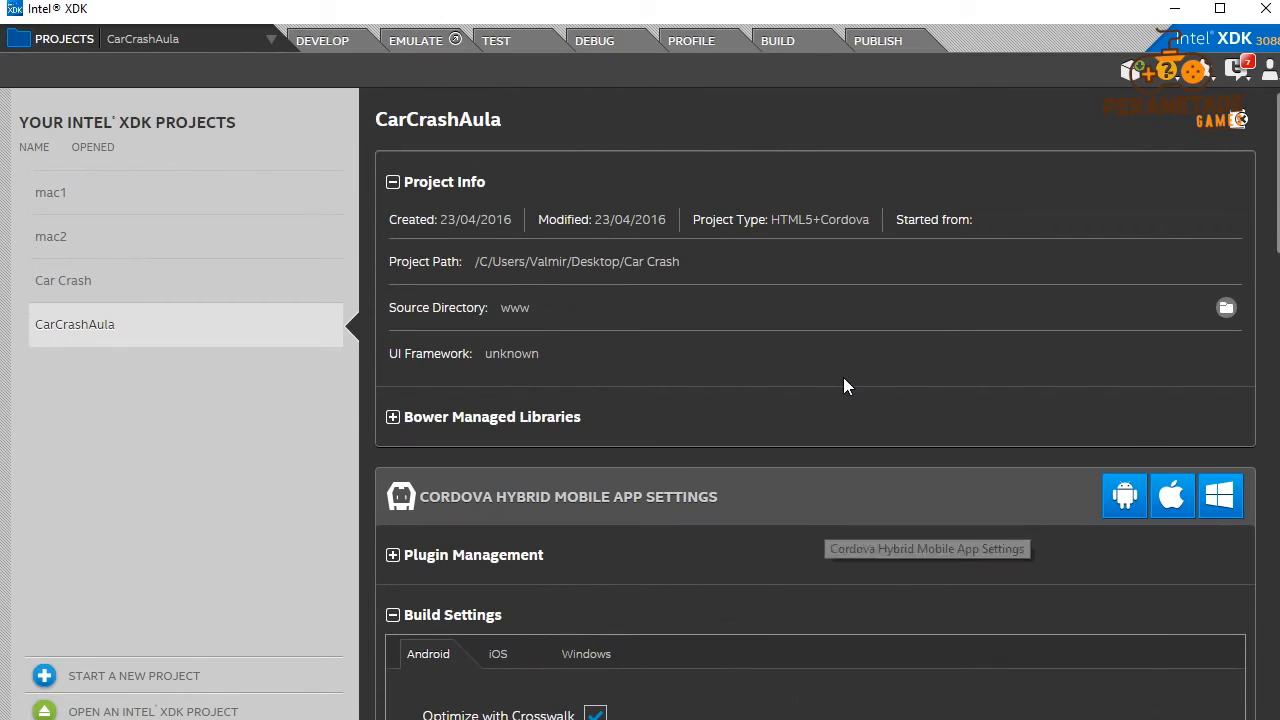
{"action": "left_click", "coordinate": [1170, 496]}
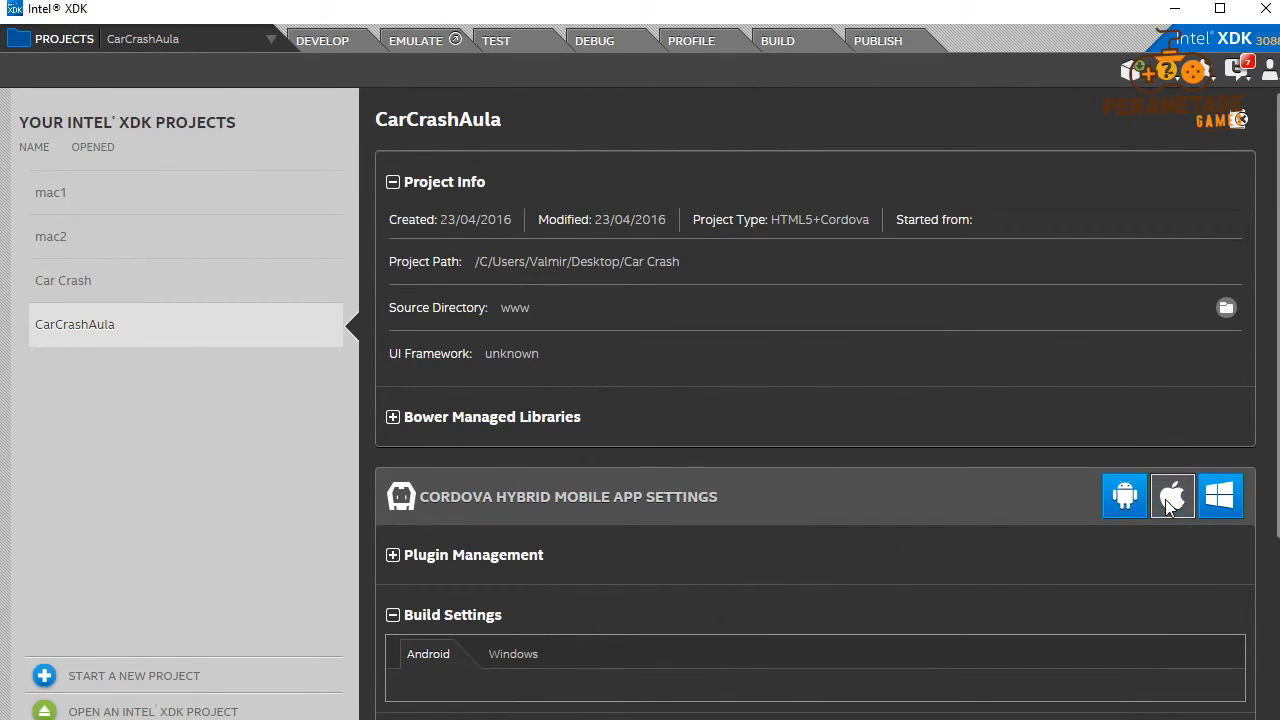
{"action": "left_click", "coordinate": [1214, 504]}
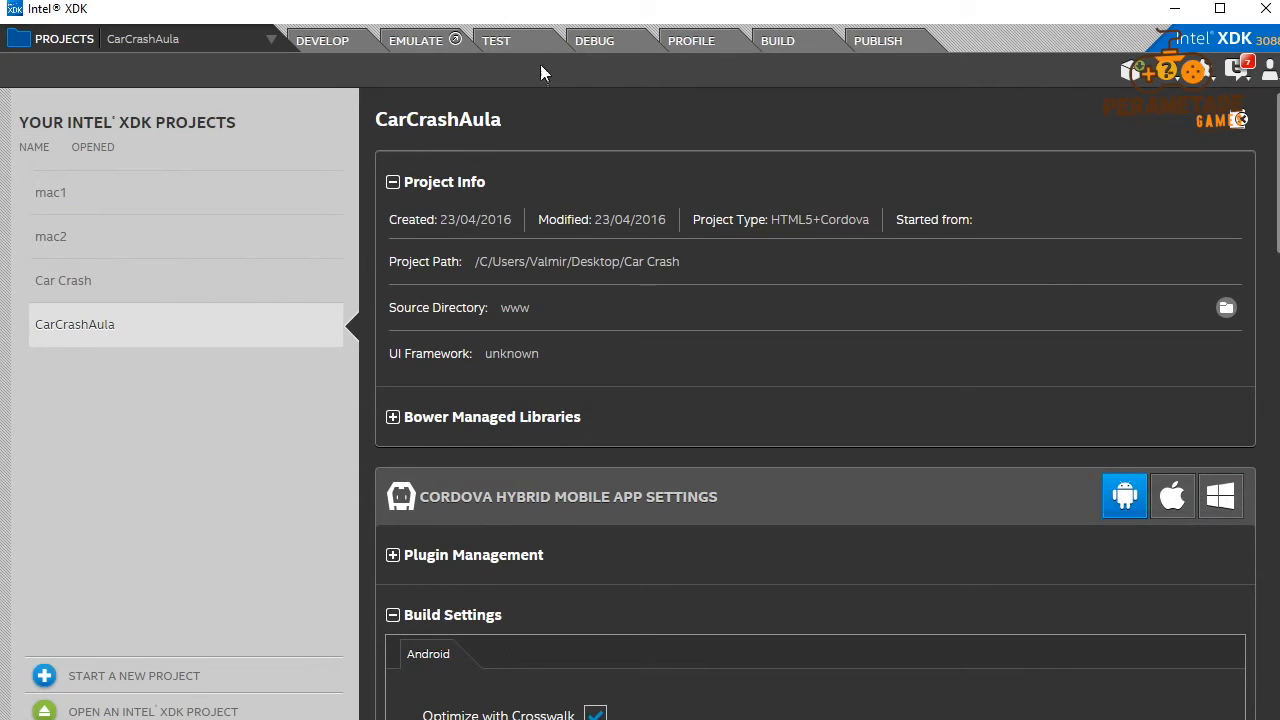
Step: Unlock the Android developer certificate for a single build request by entering the key password, reusing it for the keystore
{"action": "left_click", "coordinate": [776, 42]}
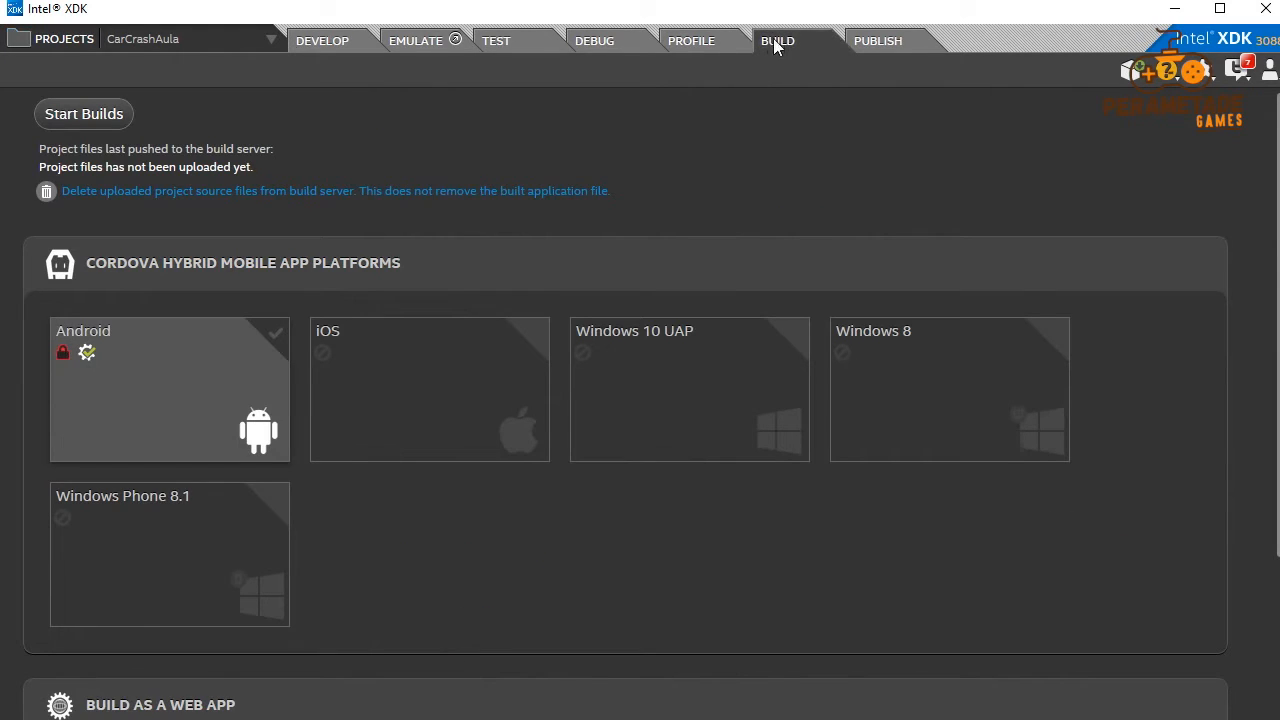
{"action": "left_click", "coordinate": [62, 354]}
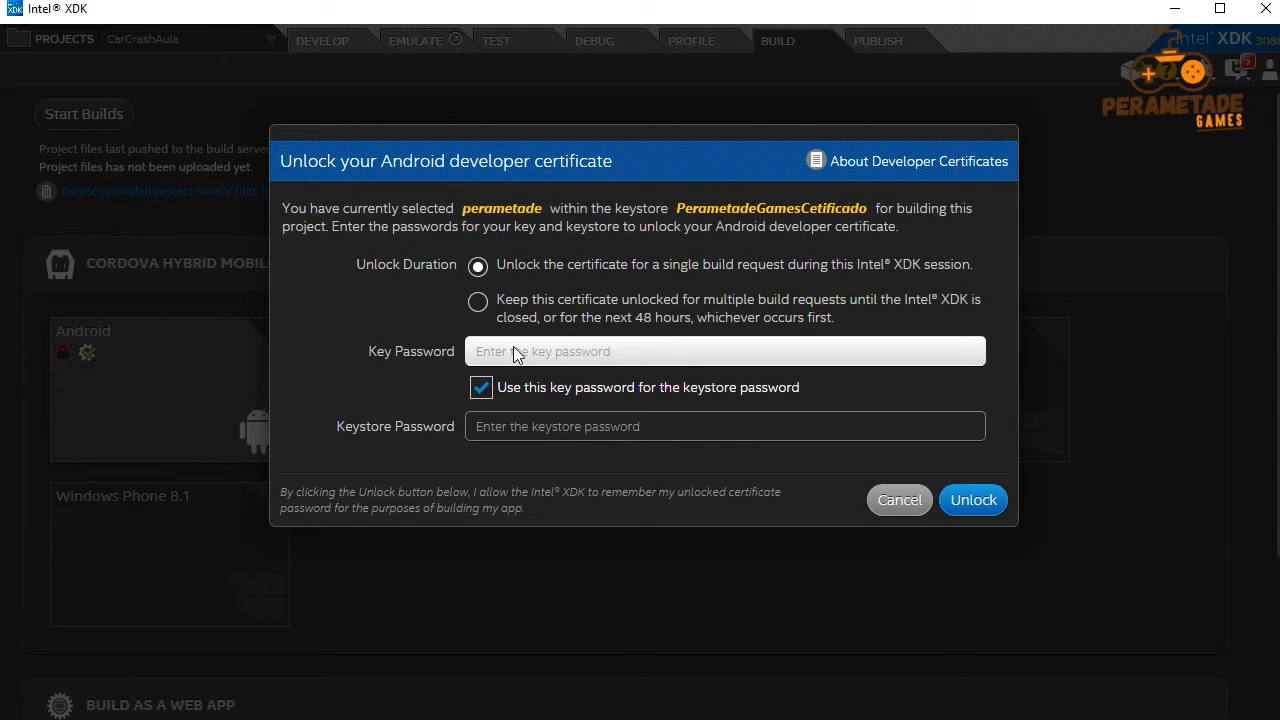
{"action": "type", "text": "•••"}
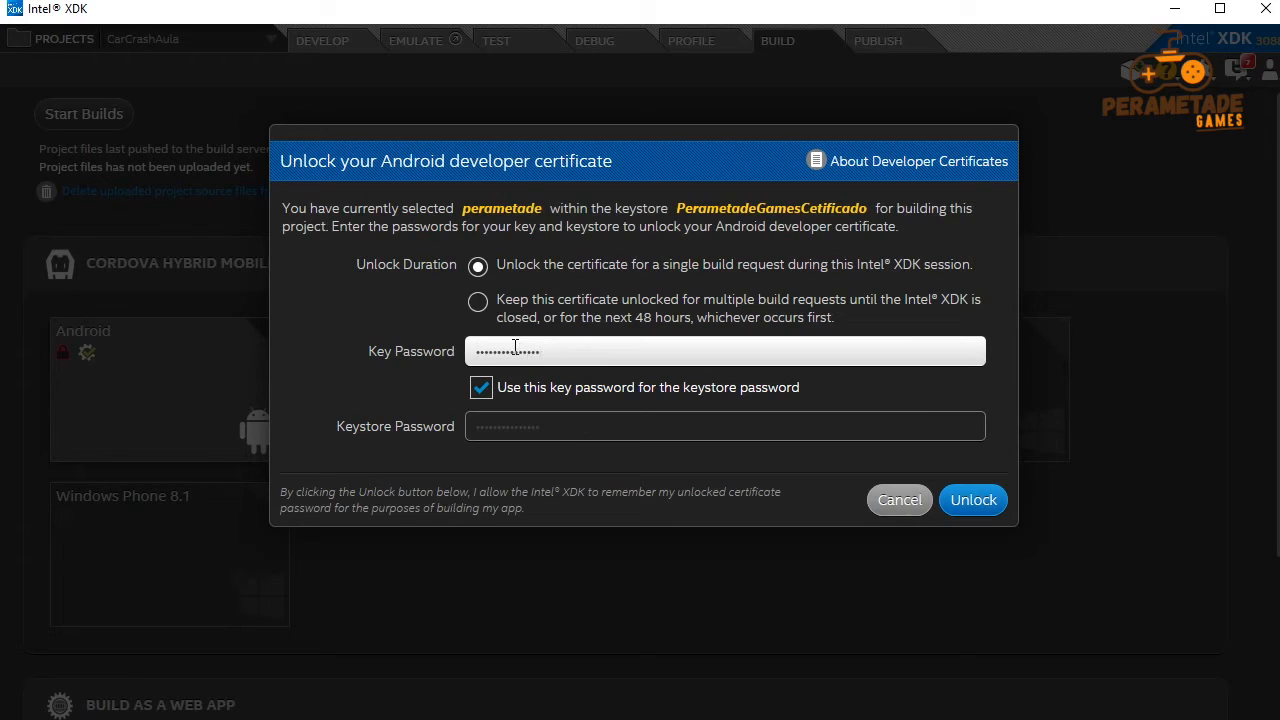
{"action": "left_click", "coordinate": [970, 505]}
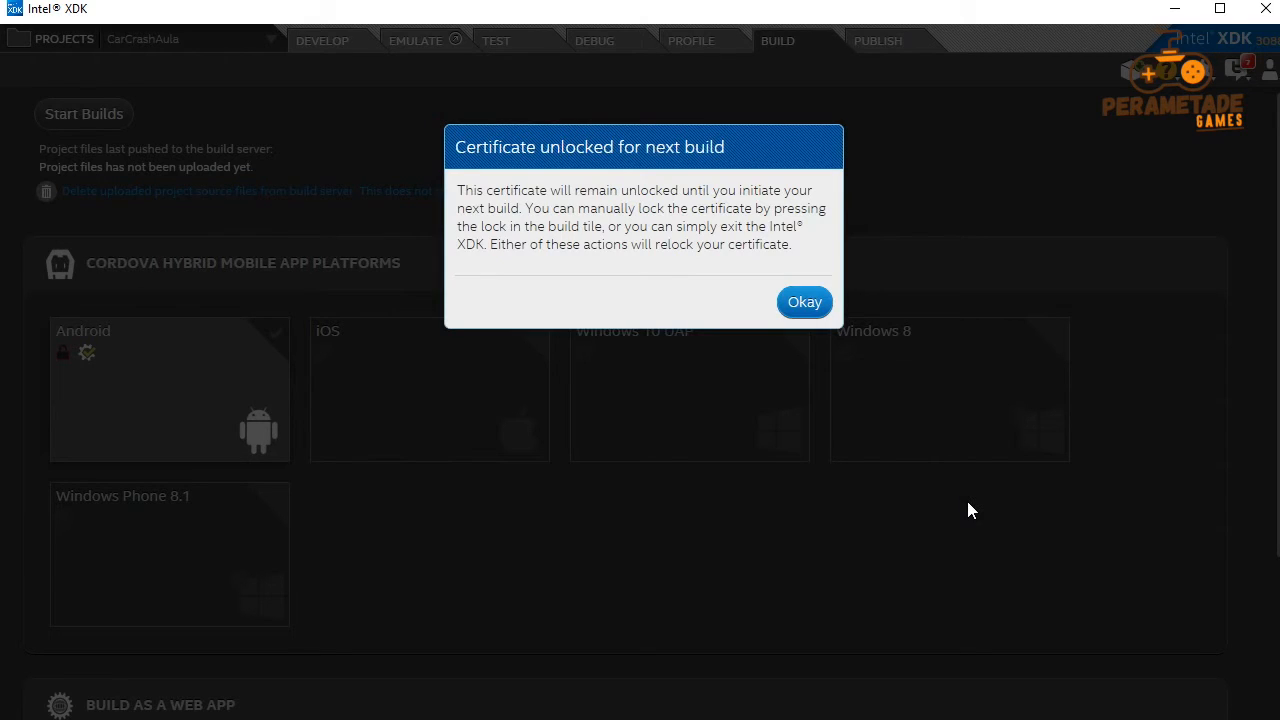
{"action": "left_click", "coordinate": [808, 302]}
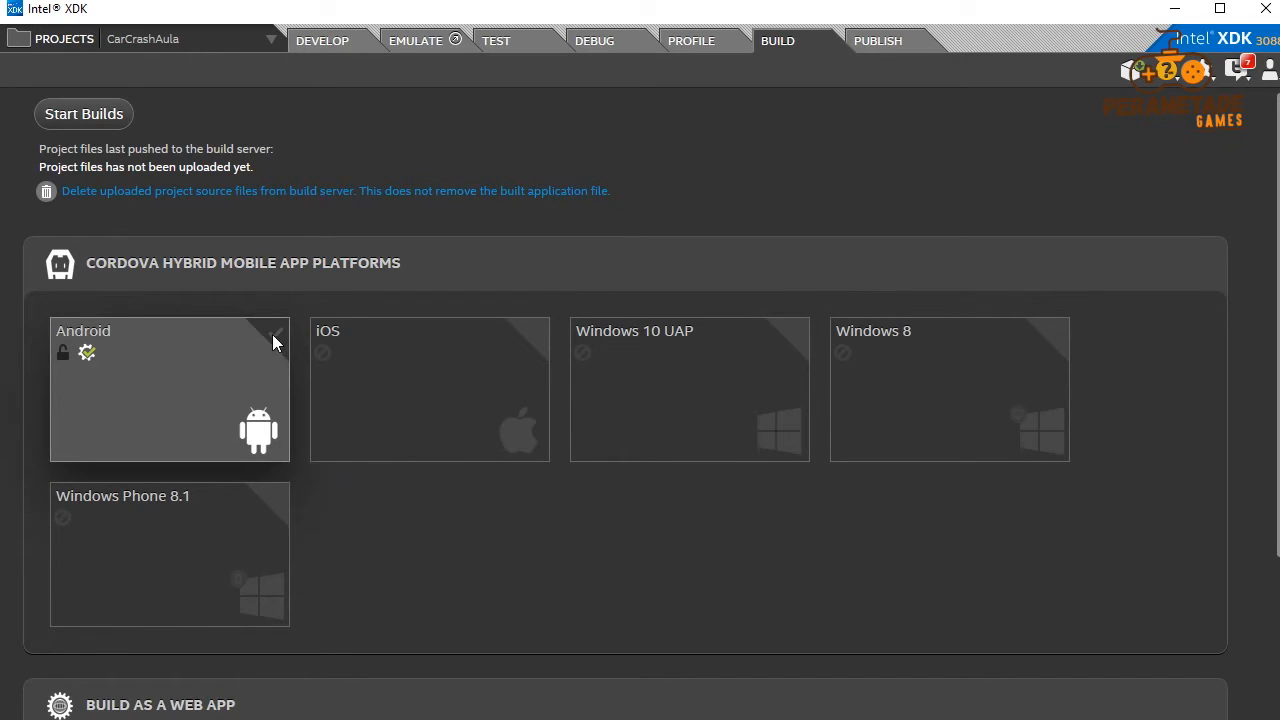
Step: Build the app for Android and download the resulting zip to the desktop's Car Crash folder
{"action": "left_click", "coordinate": [85, 120]}
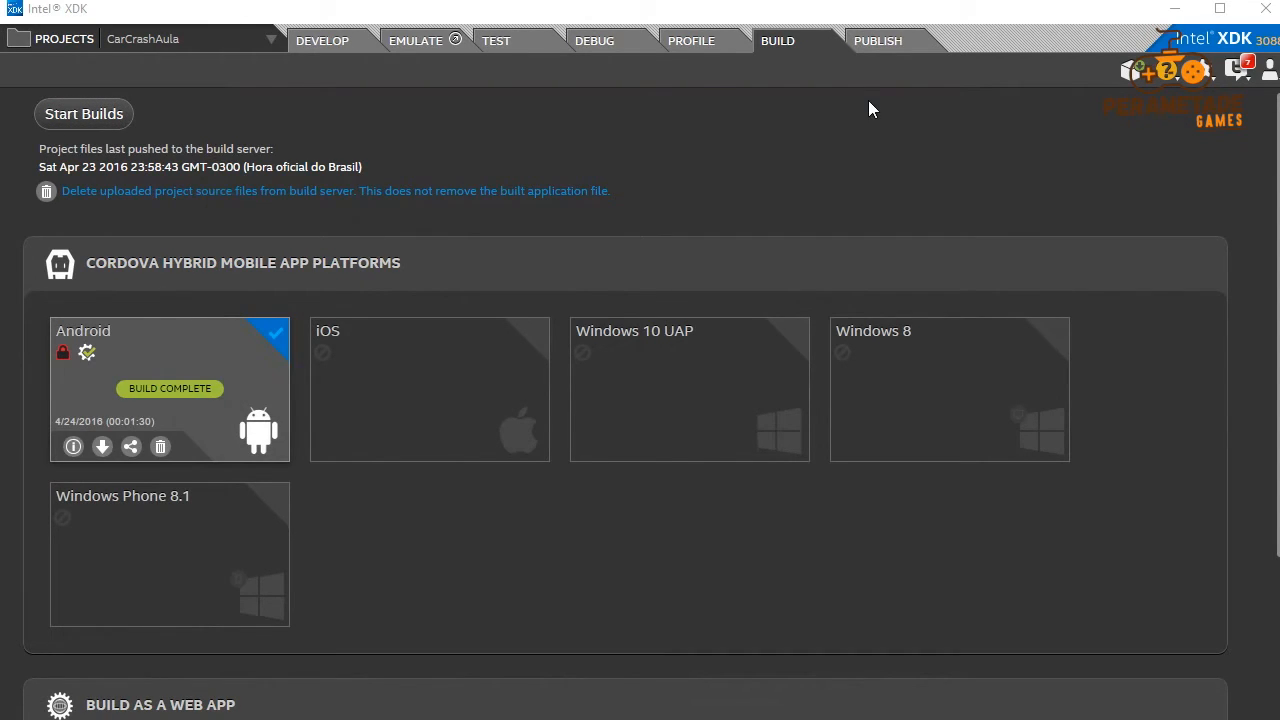
{"action": "left_click", "coordinate": [102, 447]}
{"action": "left_click", "coordinate": [86, 165]}
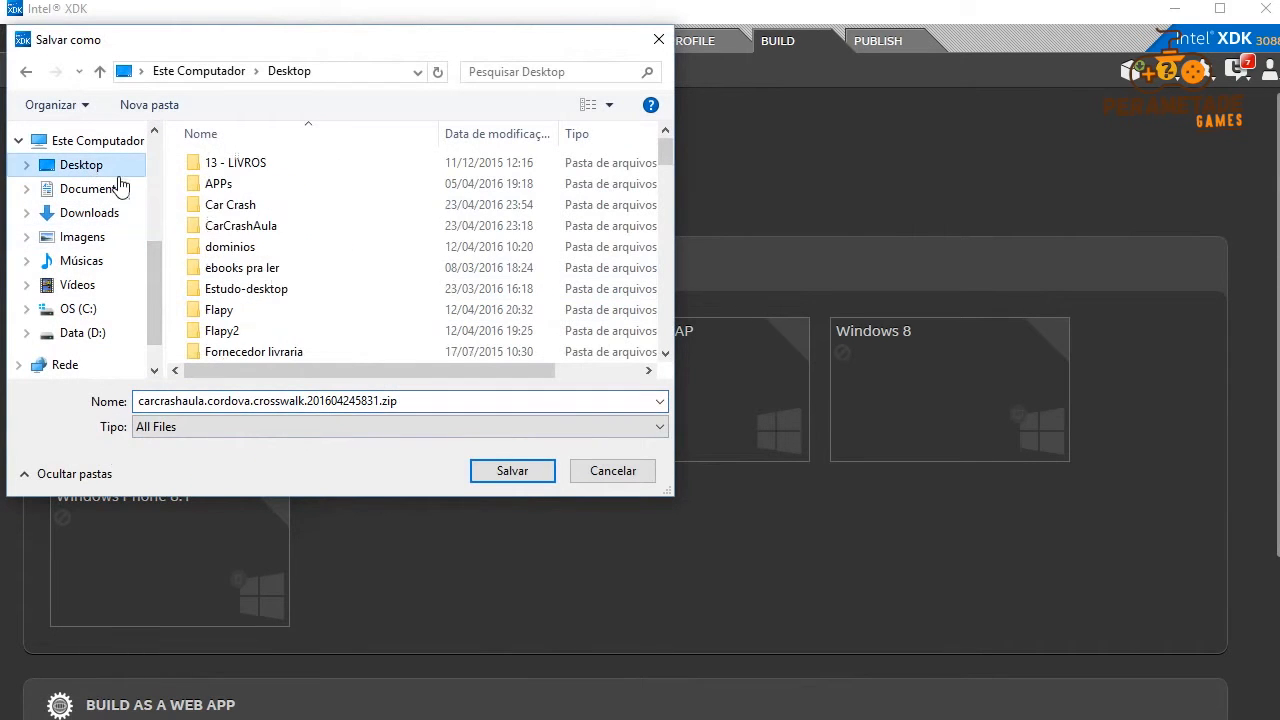
{"action": "double_click", "coordinate": [240, 205]}
{"action": "left_click", "coordinate": [518, 472]}
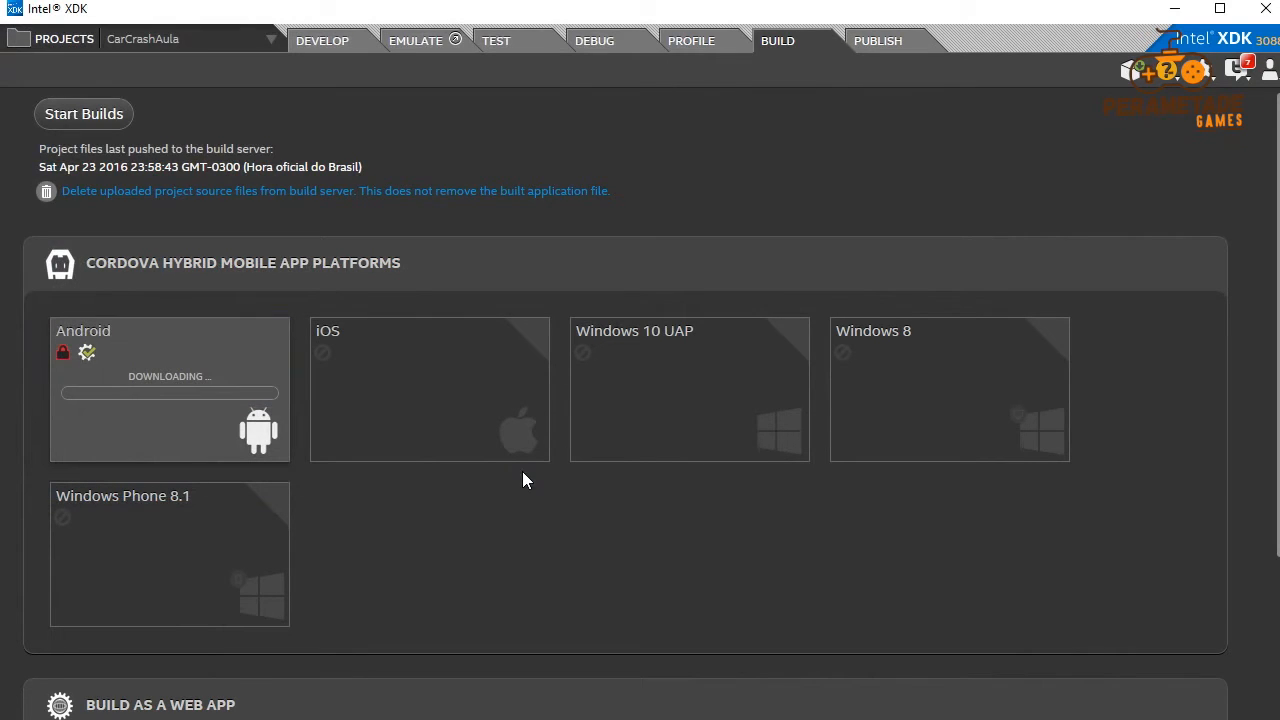
Step: In File Explorer's Car Crash folder, extract the downloaded carcrashaula.cordova.crosswalk zip into the same folder
{"action": "mouse_move", "coordinate": [870, 719]}
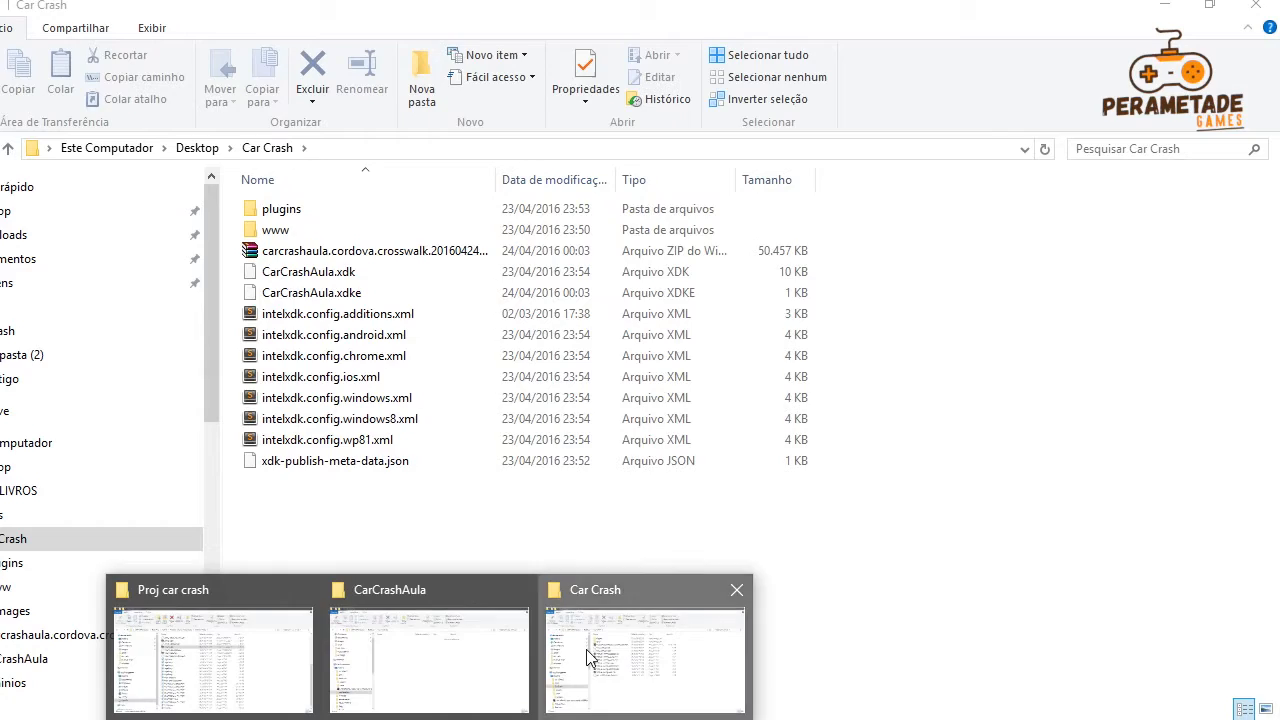
{"action": "left_click", "coordinate": [586, 660]}
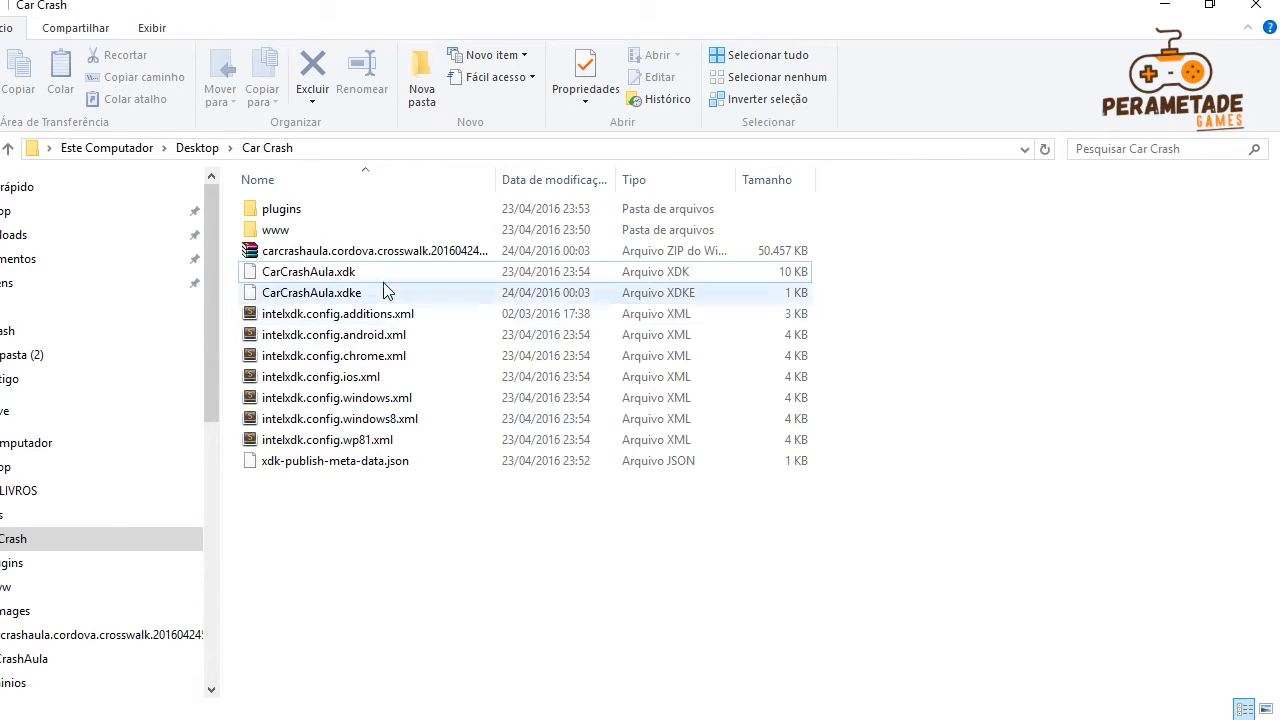
{"action": "left_click", "coordinate": [378, 250]}
{"action": "right_click", "coordinate": [378, 250]}
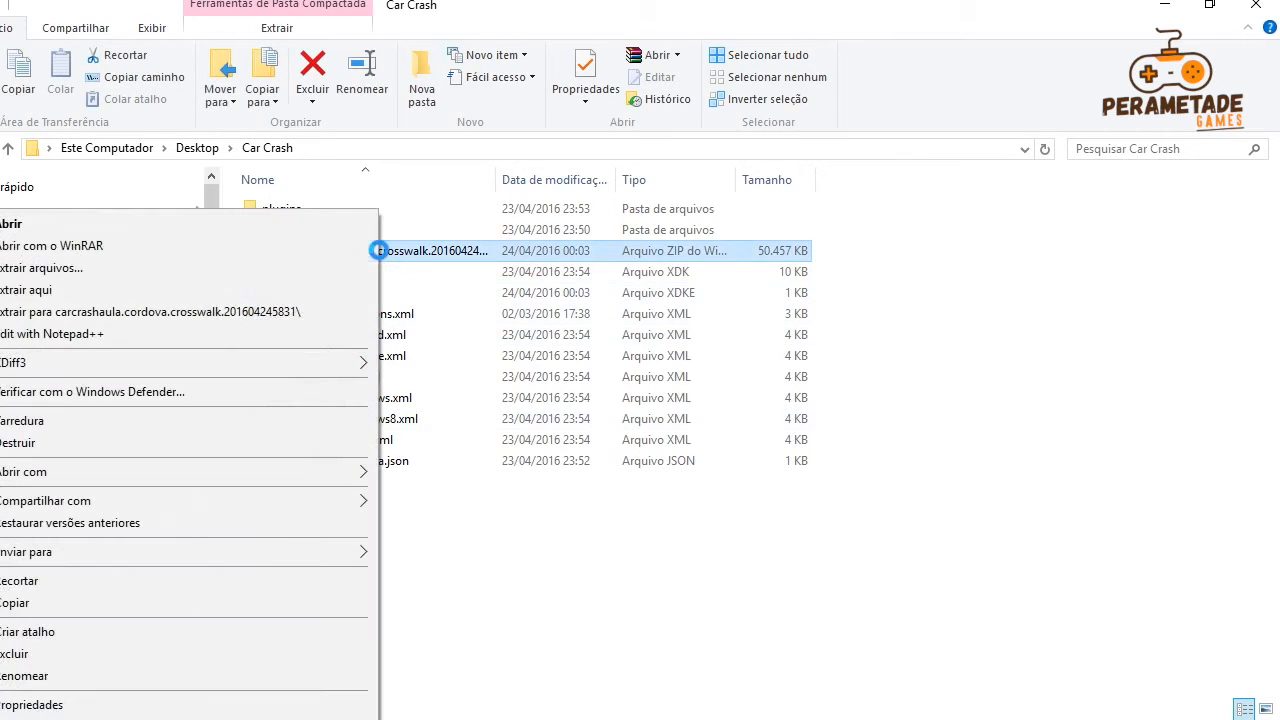
{"action": "left_click", "coordinate": [233, 289]}
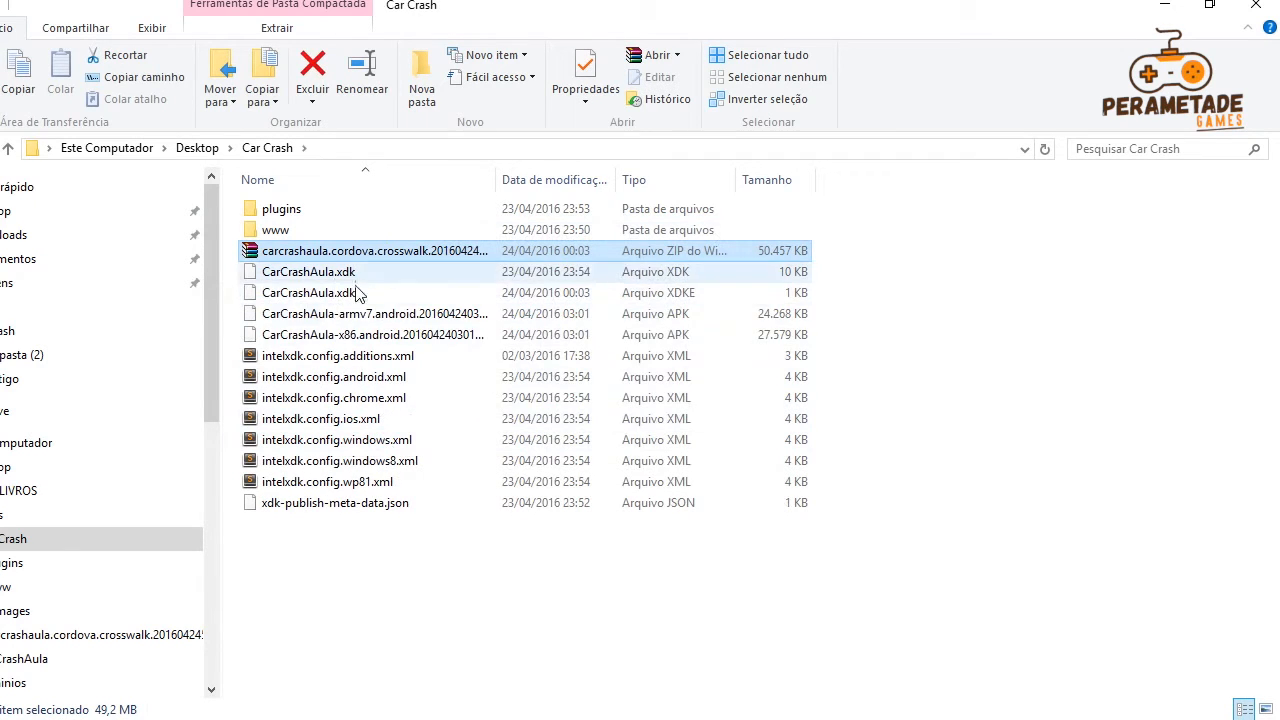
Step: Widen the Name column and rename the extracted armv7 APK in the Car Crash folder as CarCrashAula.apk
{"action": "left_click", "coordinate": [418, 316]}
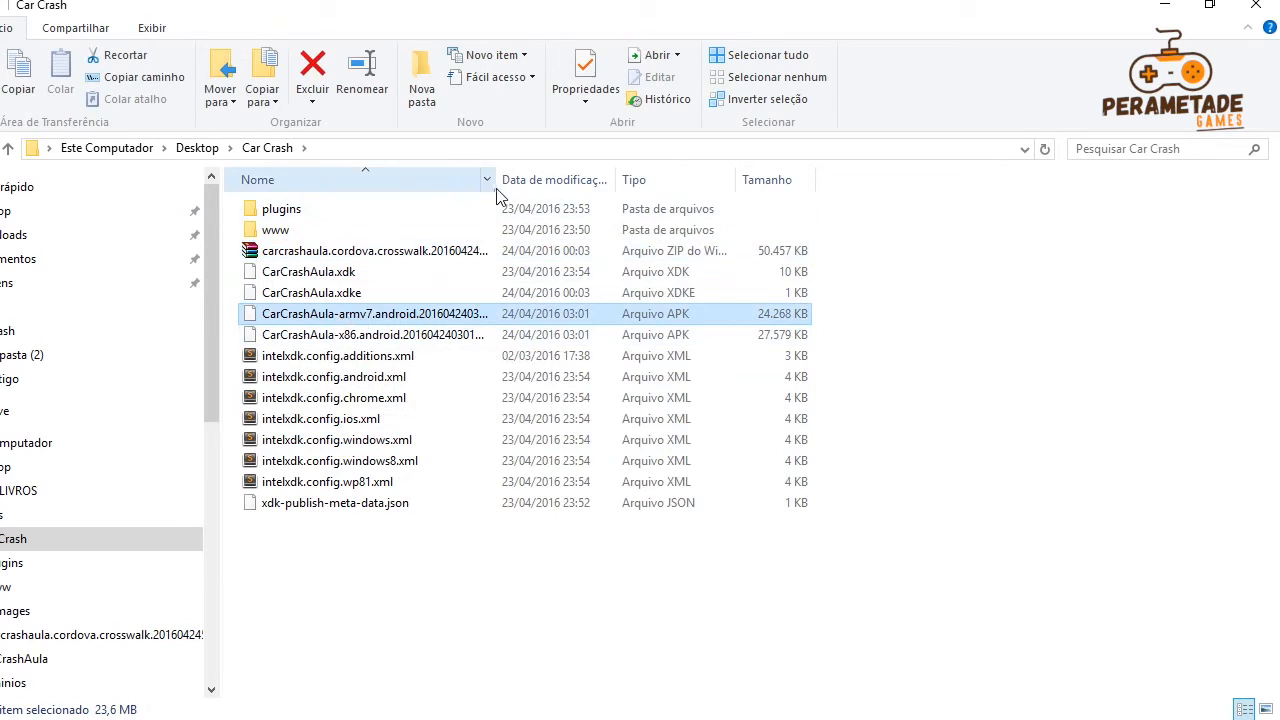
{"action": "left_click_drag", "start_coordinate": [497, 188], "coordinate": [618, 188]}
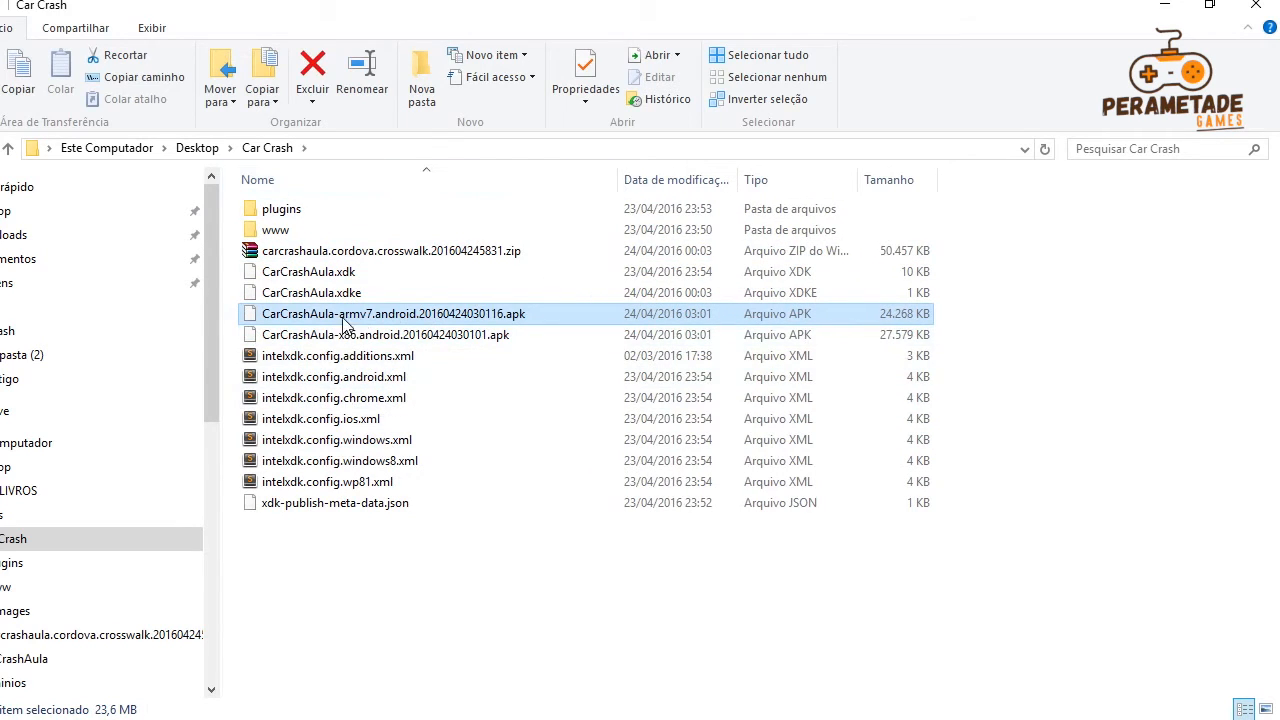
{"action": "left_click", "coordinate": [369, 316]}
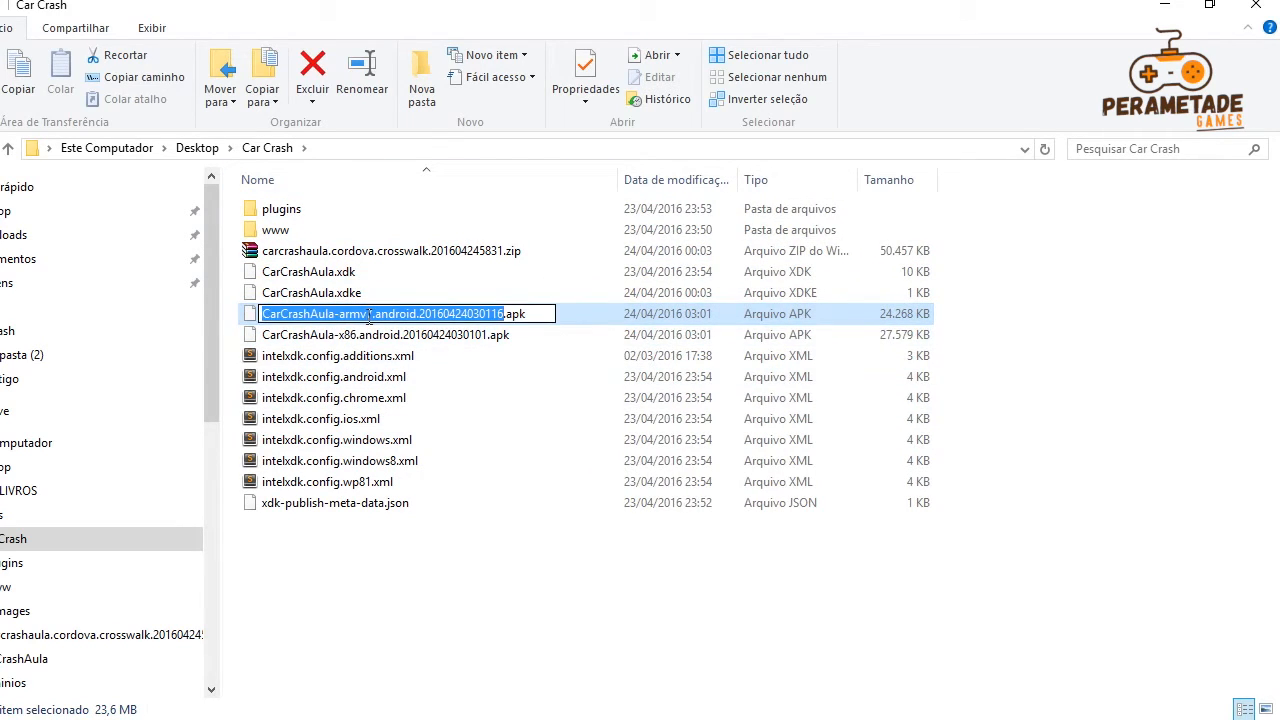
{"action": "key", "text": "Right"}
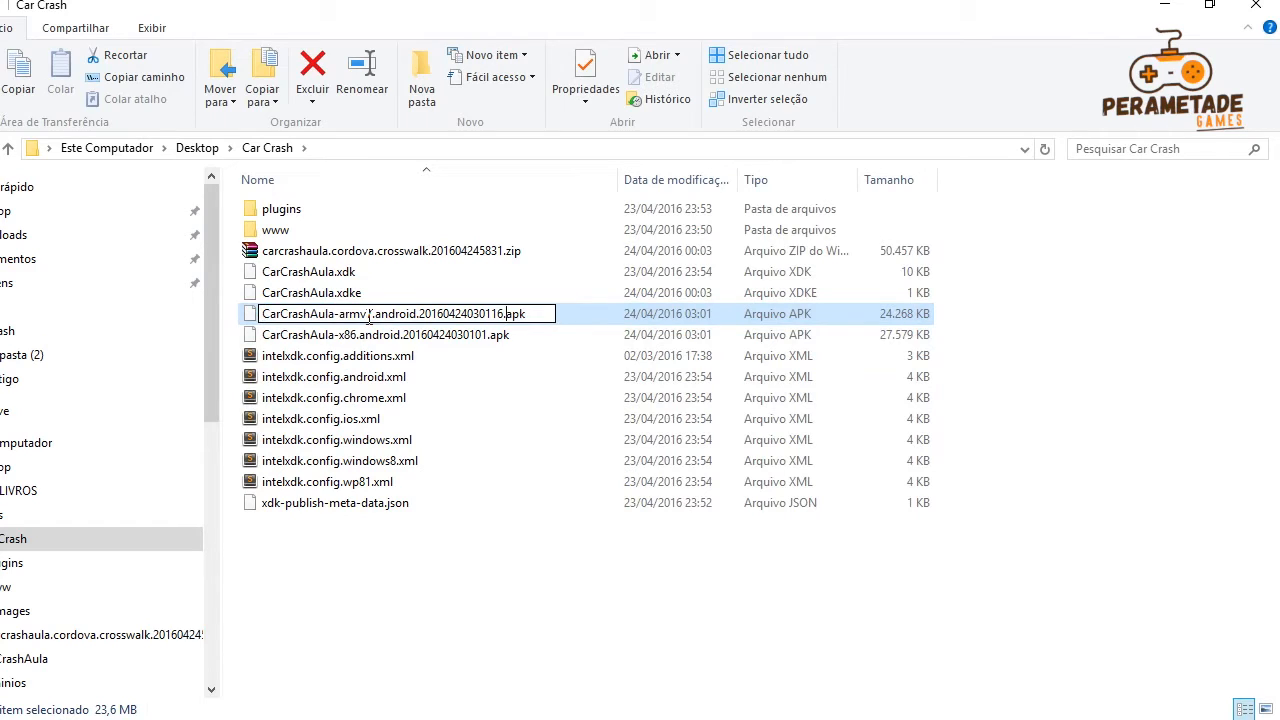
{"action": "key", "text": "shift+Left"}
{"action": "key", "text": "shift+Left"}
{"action": "key", "text": "shift+Left"}
{"action": "key", "text": "shift+Left"}
{"action": "key", "text": "shift+Left"}
{"action": "key", "text": "shift+Left"}
{"action": "key", "text": "shift+Left"}
{"action": "key", "text": "shift+Left"}
{"action": "key", "text": "shift+Left"}
{"action": "key", "text": "shift+Left"}
{"action": "key", "text": "shift+Left"}
{"action": "key", "text": "shift+Left"}
{"action": "key", "text": "shift+Left"}
{"action": "key", "text": "shift+Left"}
{"action": "key", "text": "shift+Left"}
{"action": "key", "text": "shift+Left"}
{"action": "key", "text": "shift+Left"}
{"action": "key", "text": "shift+Left"}
{"action": "key", "text": "shift+Left"}
{"action": "key", "text": "shift+Left"}
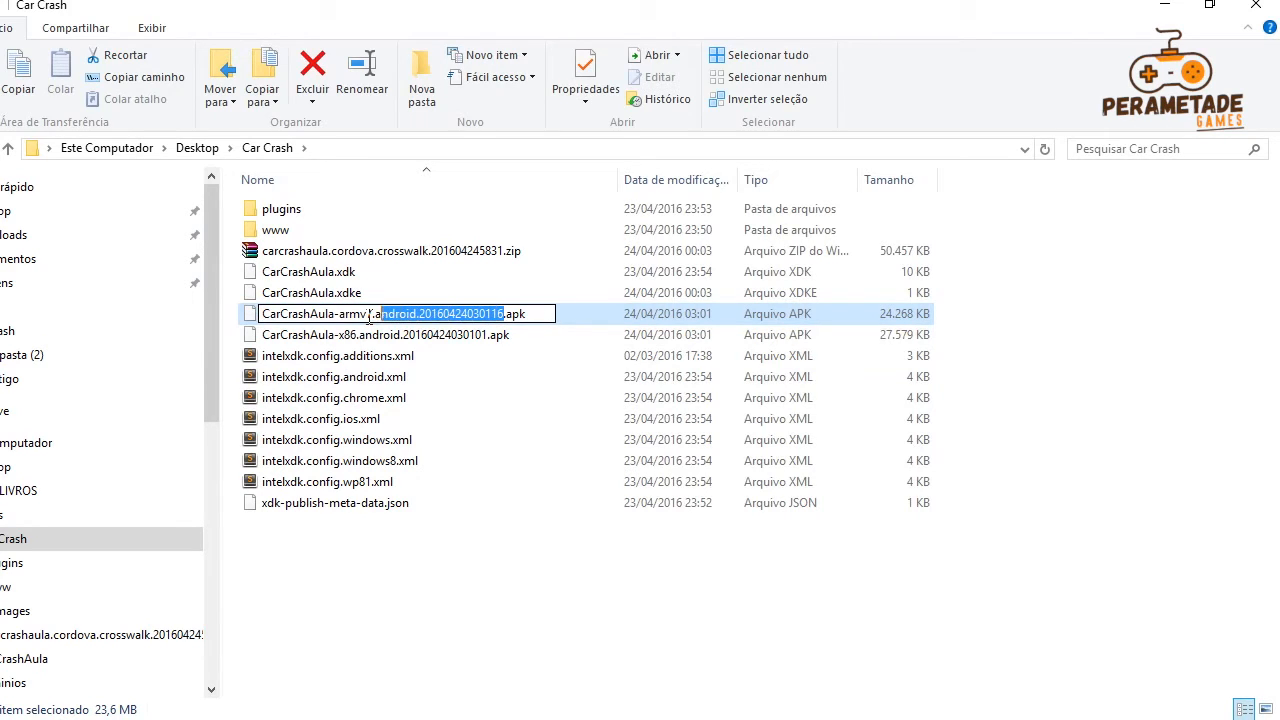
{"action": "key", "text": "BackSpace"}
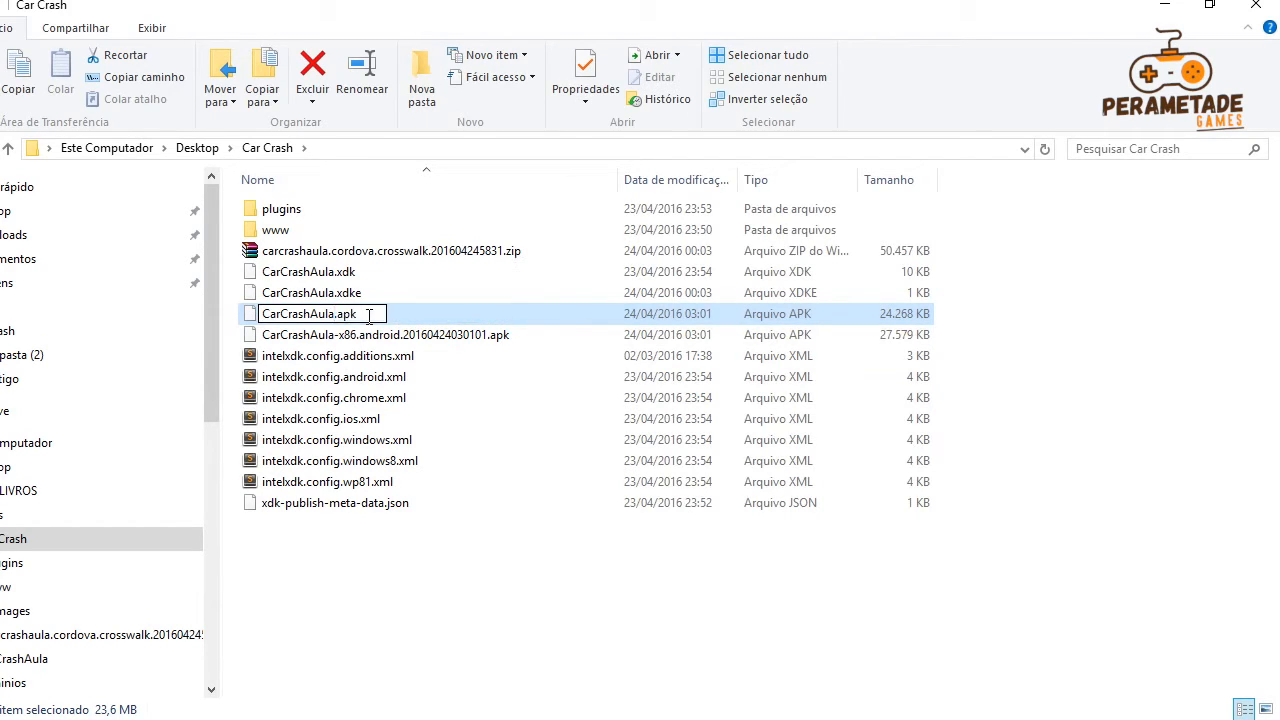
{"action": "key", "text": "Return"}
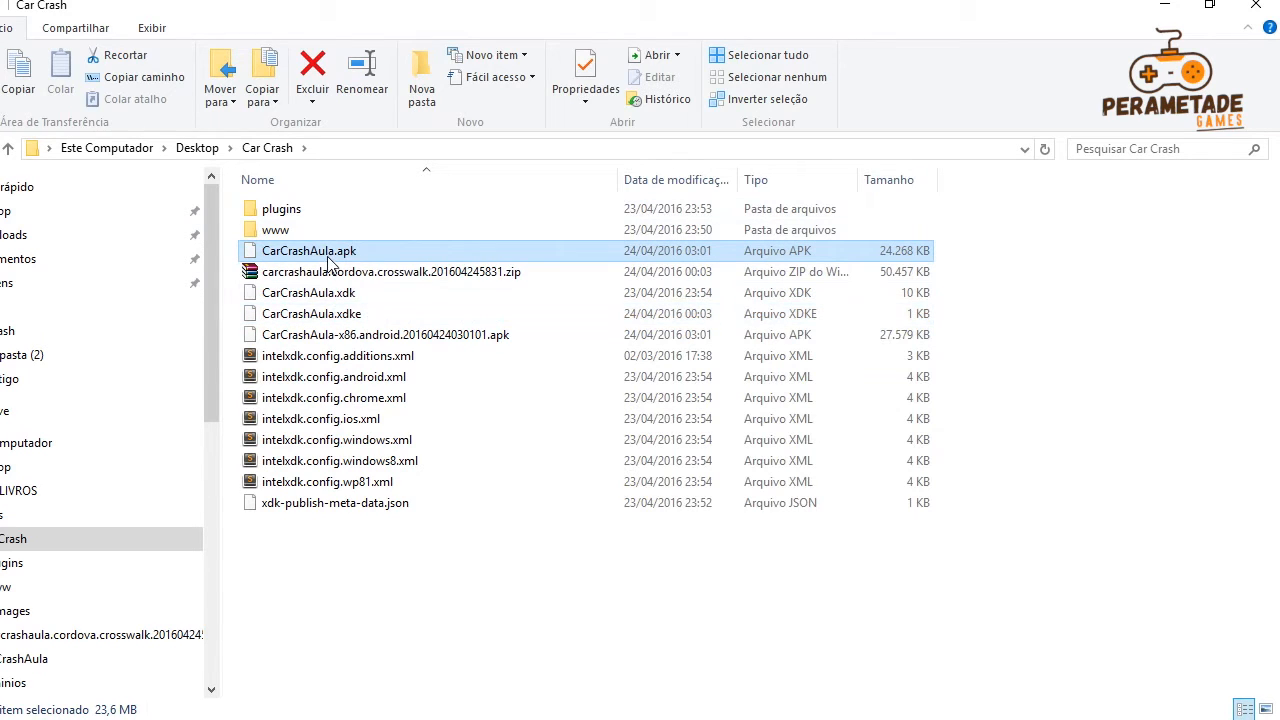
Step: Upload CarCrashAula.apk to the xdk - projects folder in Google Drive
{"action": "left_click_drag", "start_coordinate": [310, 253], "coordinate": [519, 648]}
{"action": "left_click_drag", "start_coordinate": [416, 476], "coordinate": [414, 474]}
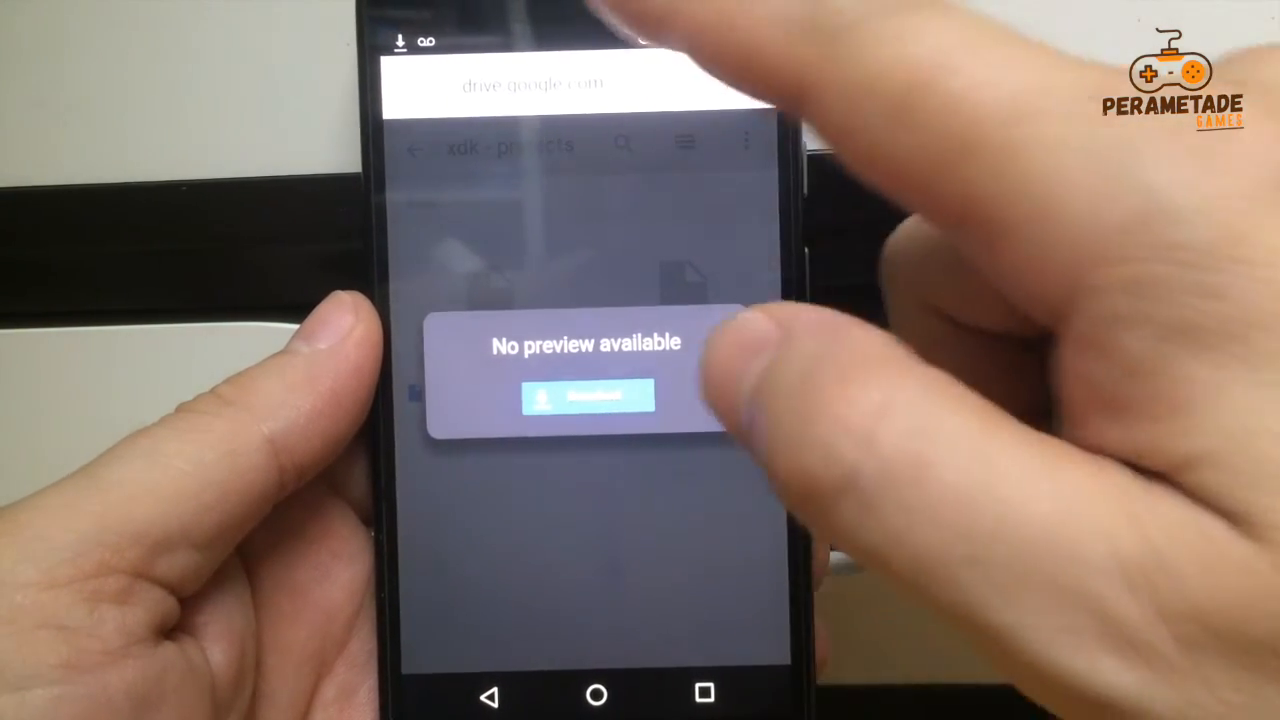
{"action": "left_click_drag", "start_coordinate": [655, 32], "coordinate": [662, 550]}
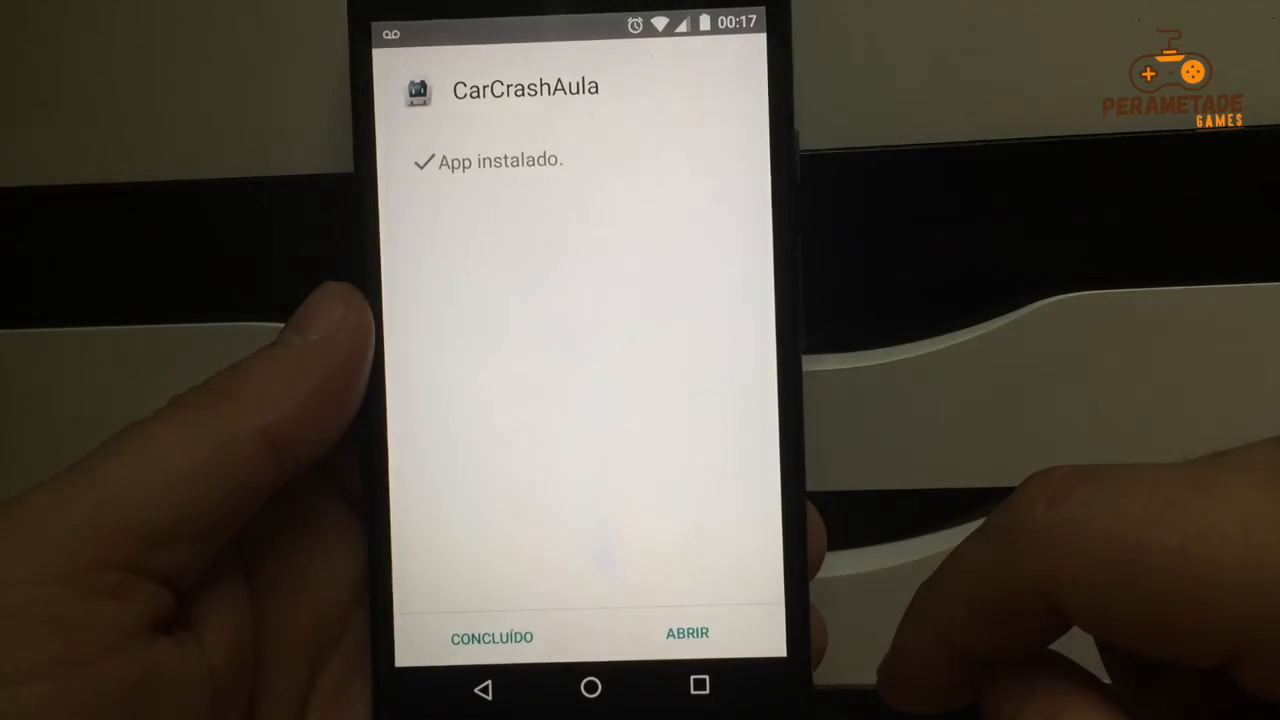
{"action": "left_click", "coordinate": [686, 629]}
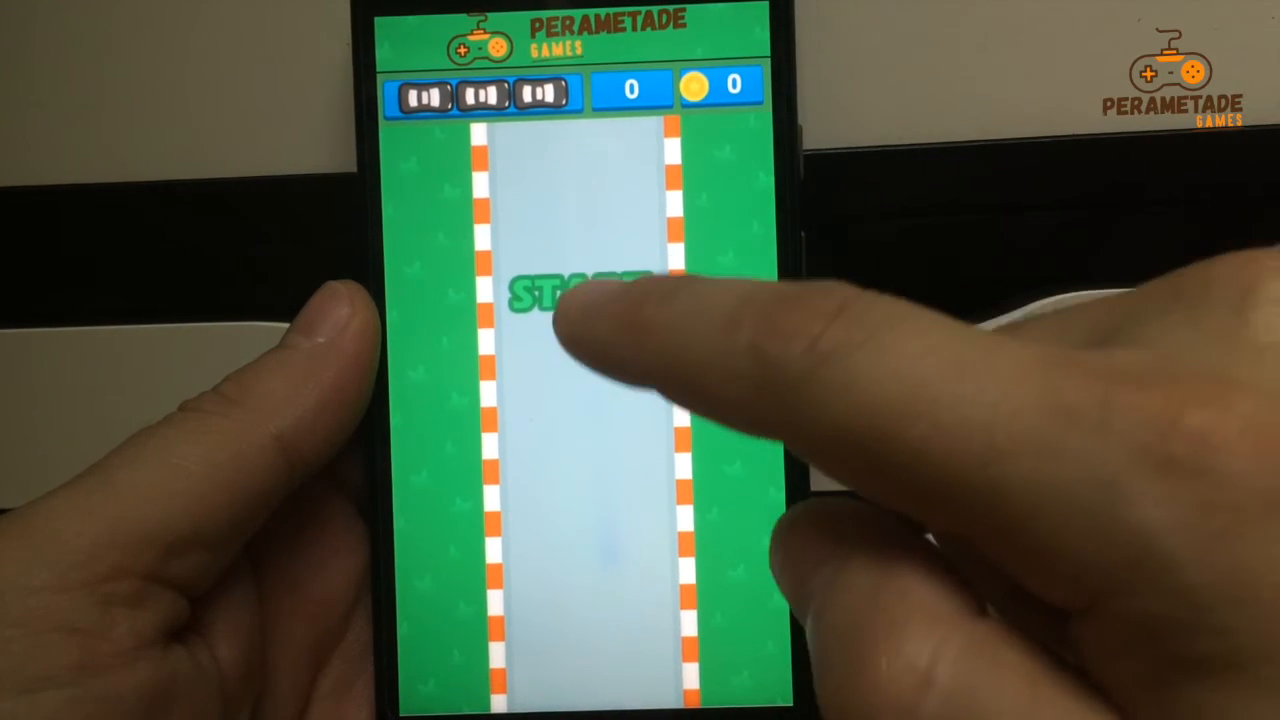
{"action": "left_click", "coordinate": [560, 292]}
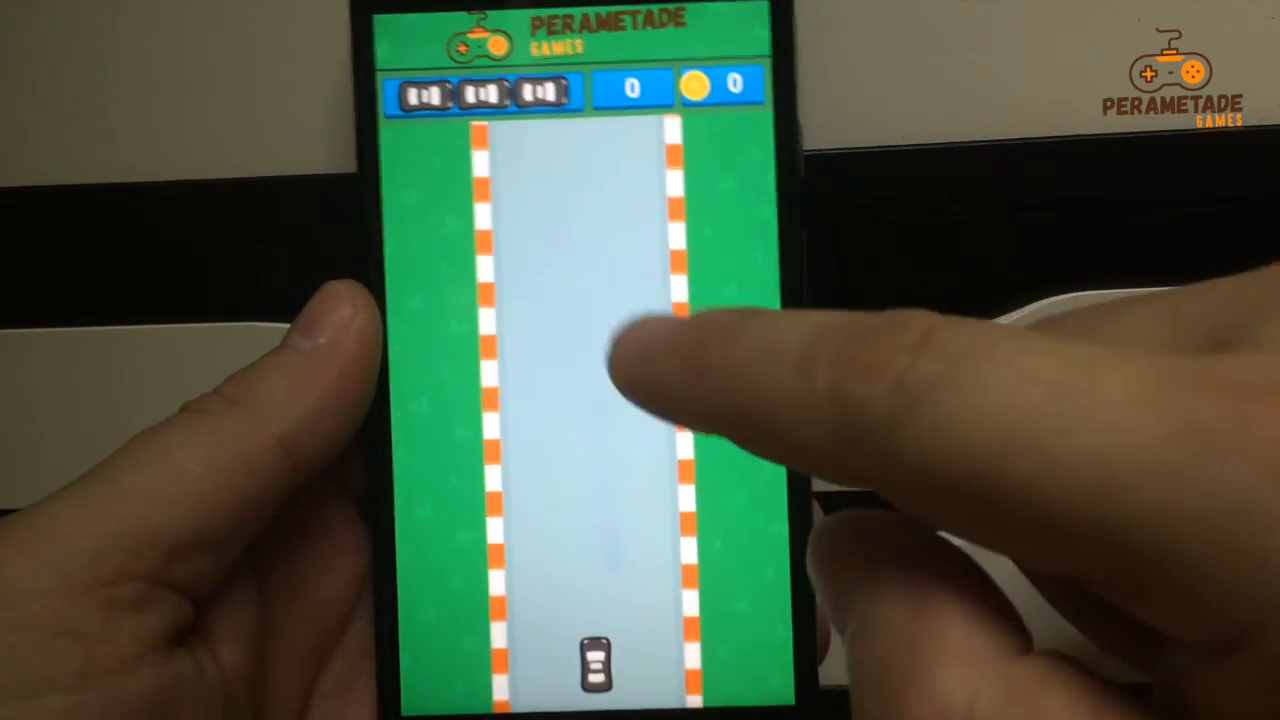
{"action": "left_click", "coordinate": [665, 550]}
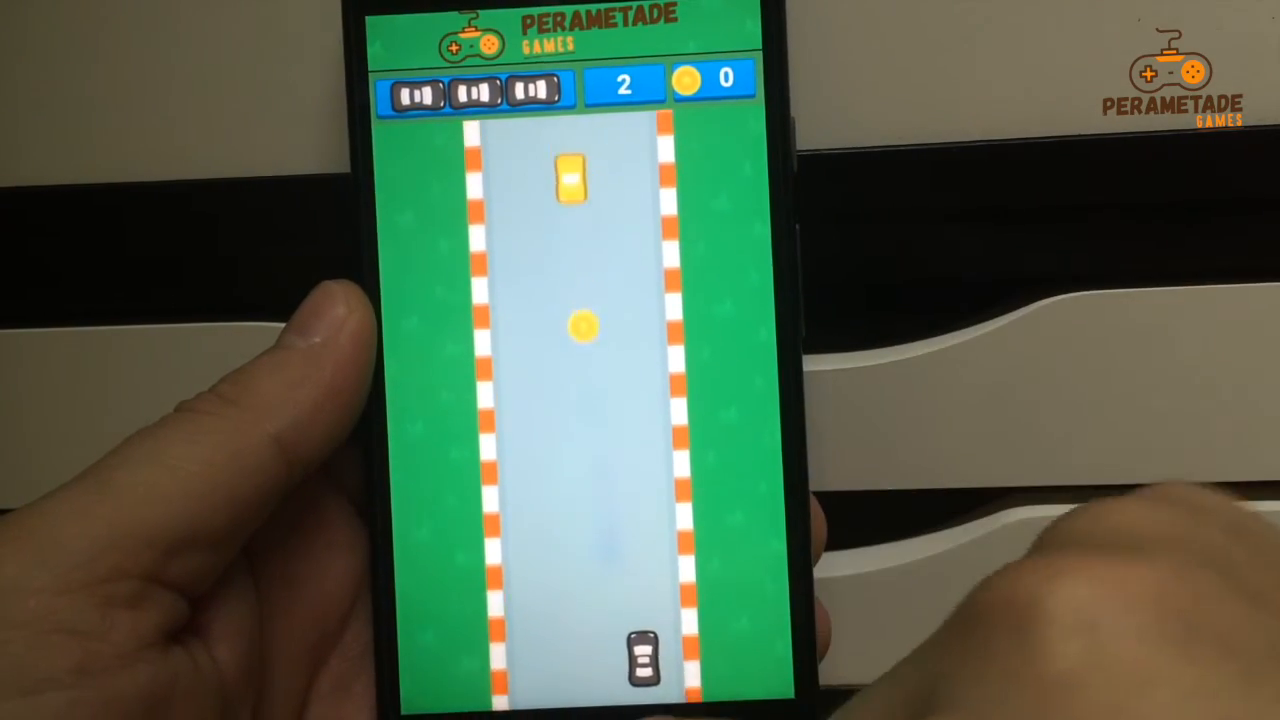
{"action": "left_click", "coordinate": [614, 582]}
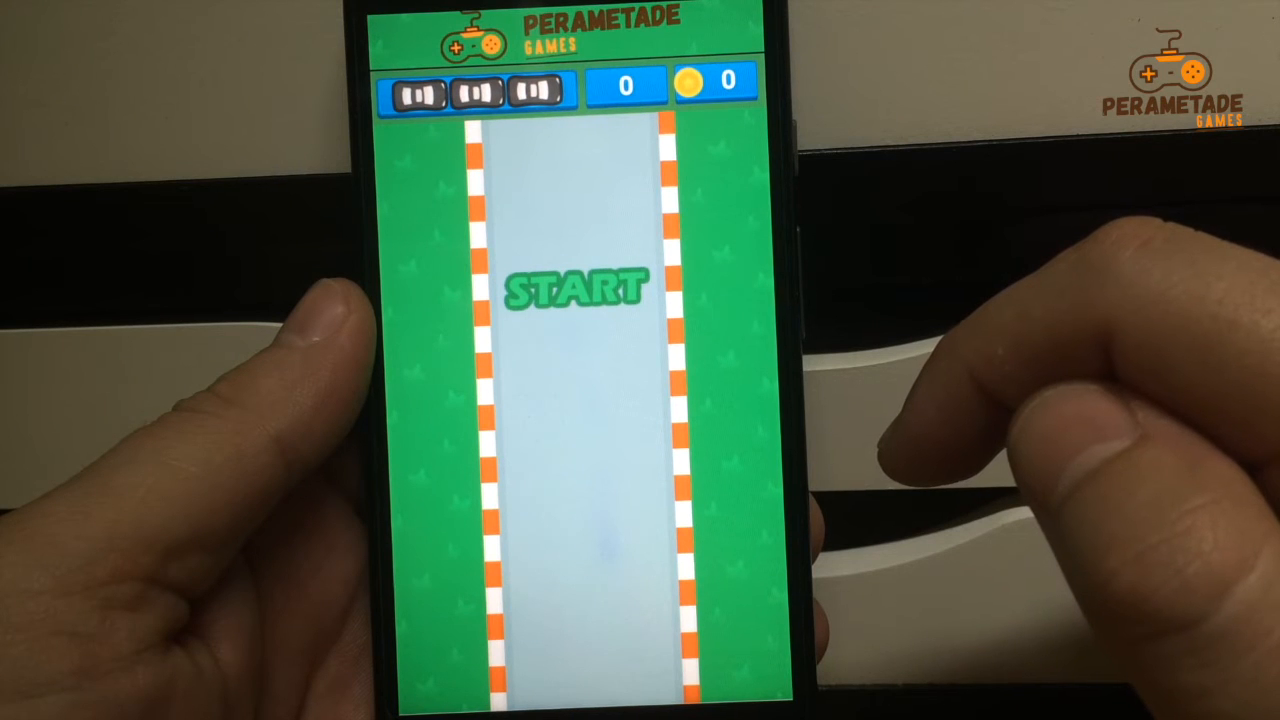
{"action": "left_click", "coordinate": [620, 340]}
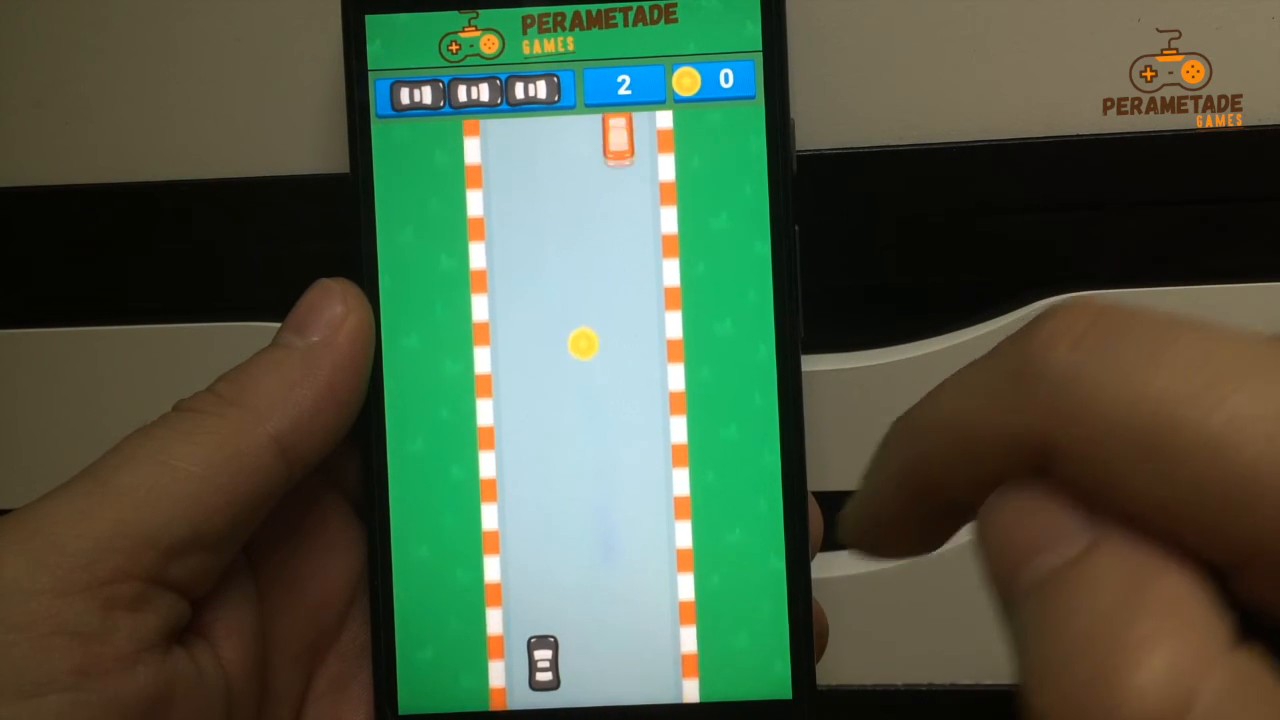
{"action": "left_click_drag", "start_coordinate": [565, 450], "coordinate": [695, 445]}
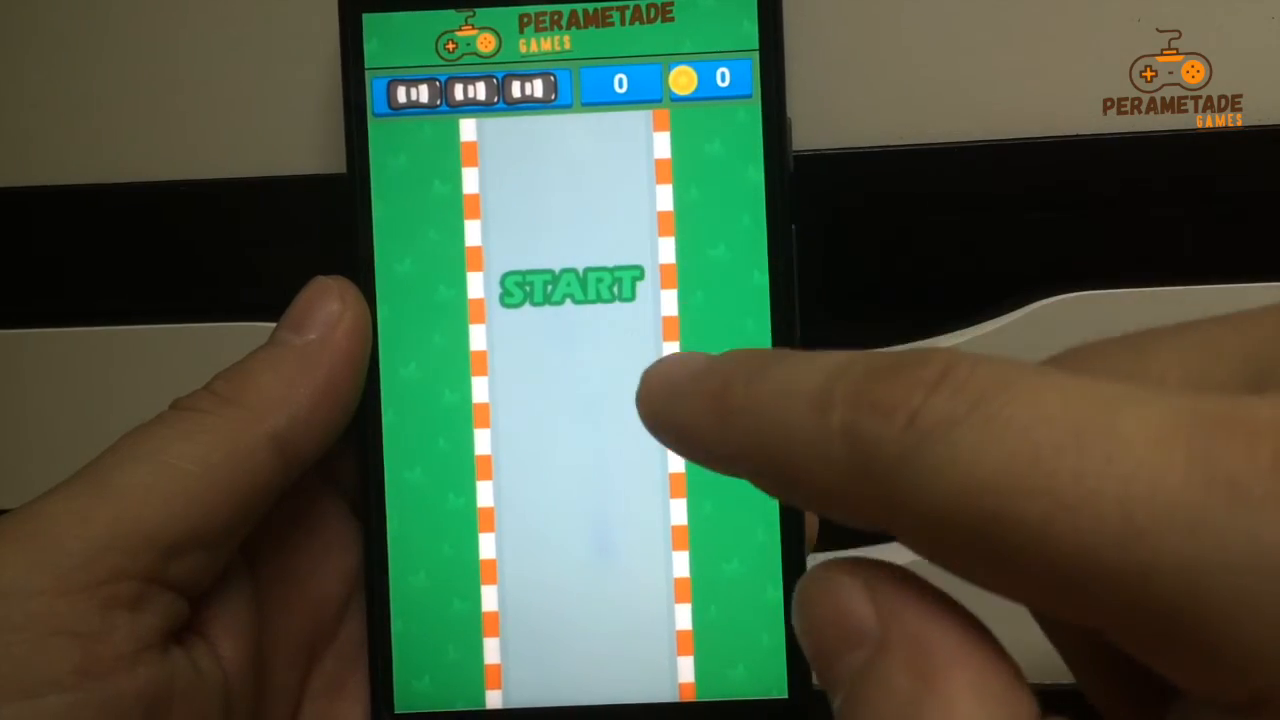
{"action": "left_click", "coordinate": [575, 290]}
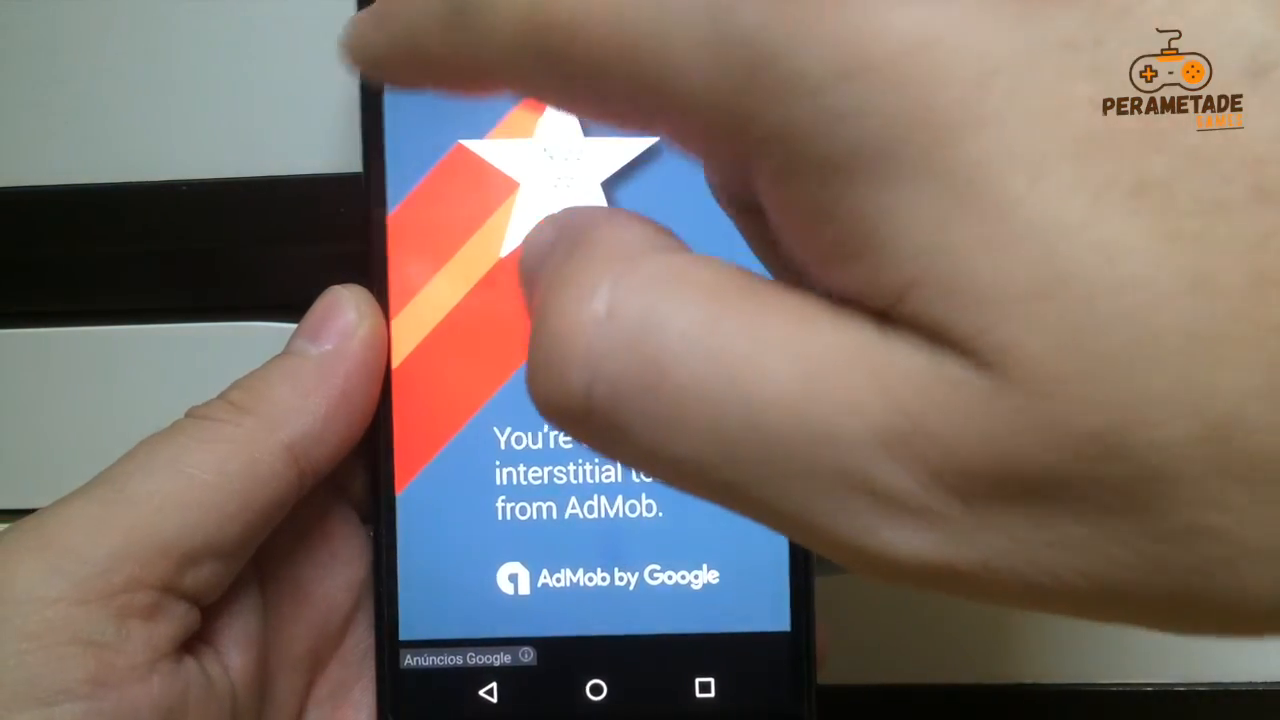
{"action": "left_click", "coordinate": [391, 39]}
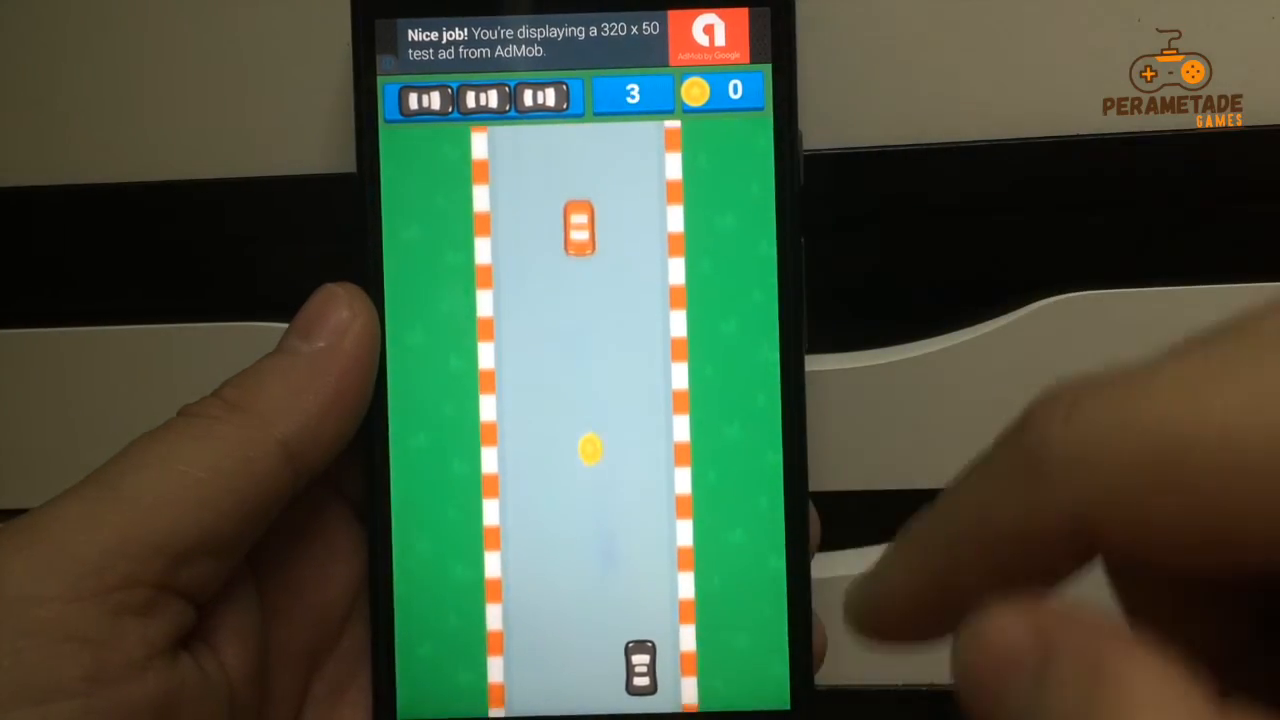
{"action": "left_click", "coordinate": [564, 592]}
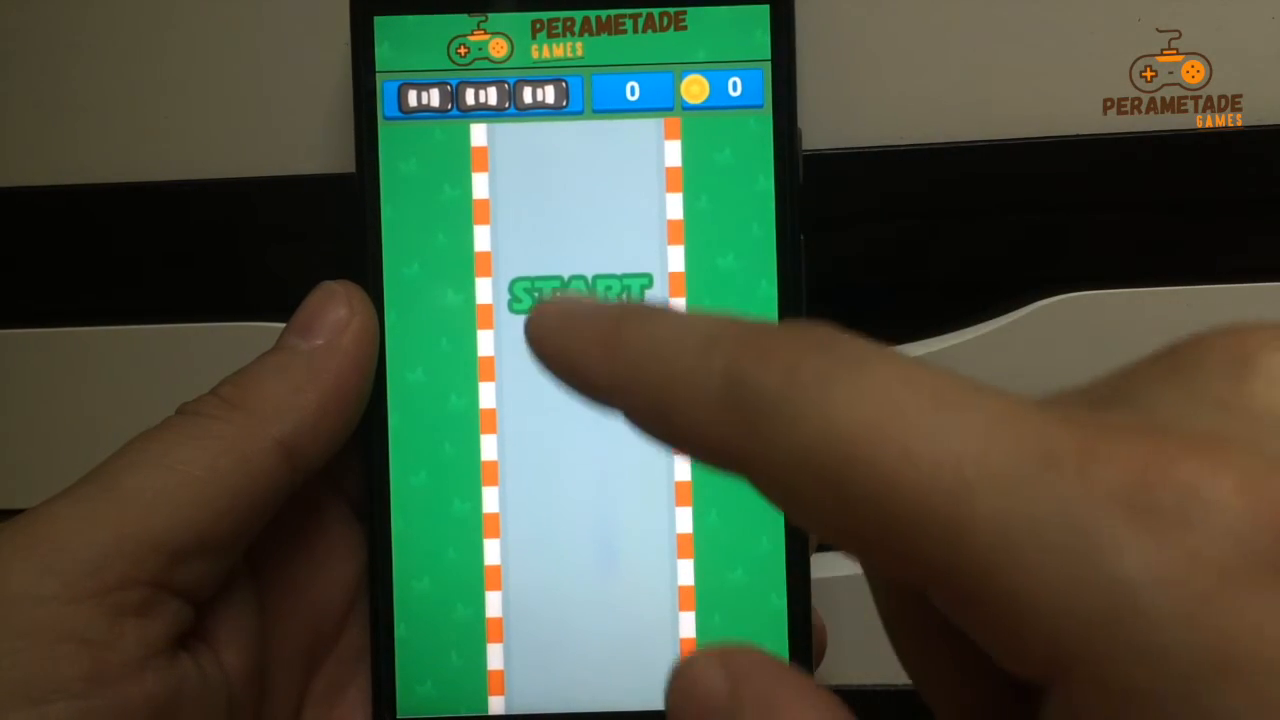
{"action": "left_click", "coordinate": [585, 293]}
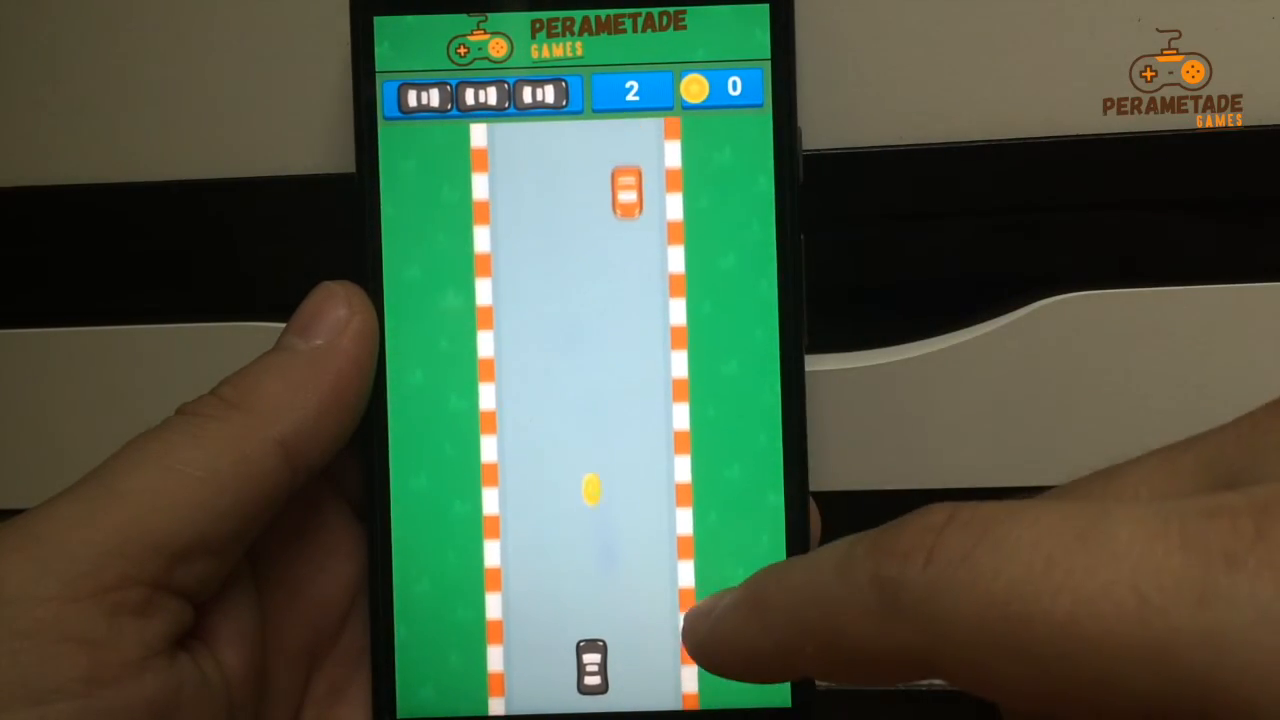
{"action": "left_click_drag", "start_coordinate": [640, 525], "coordinate": [765, 590]}
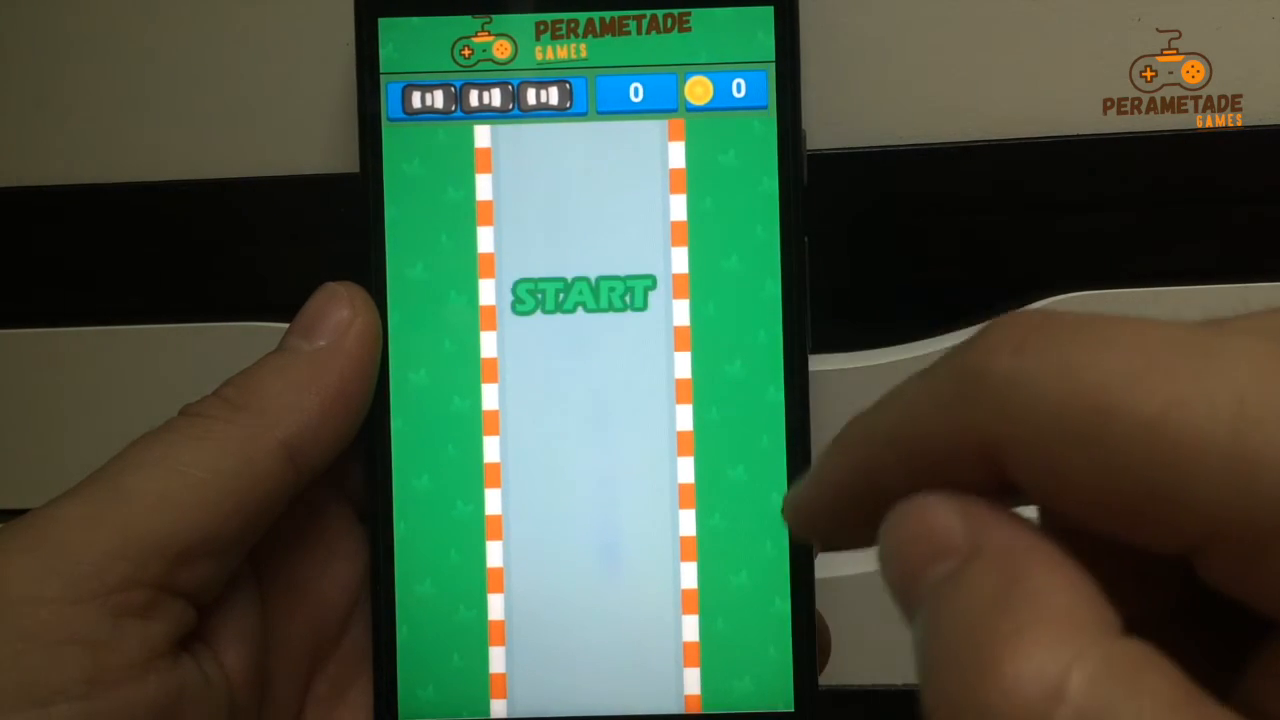
{"action": "left_click", "coordinate": [665, 290]}
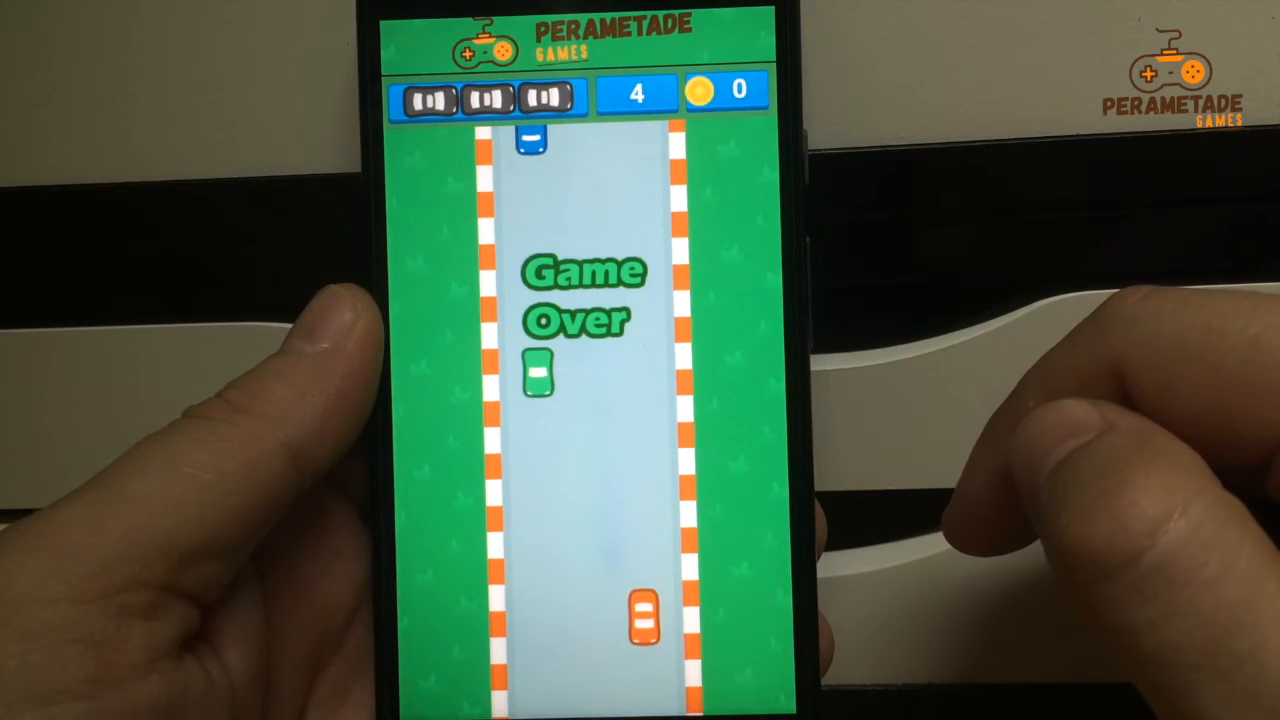
{"action": "left_click", "coordinate": [543, 290]}
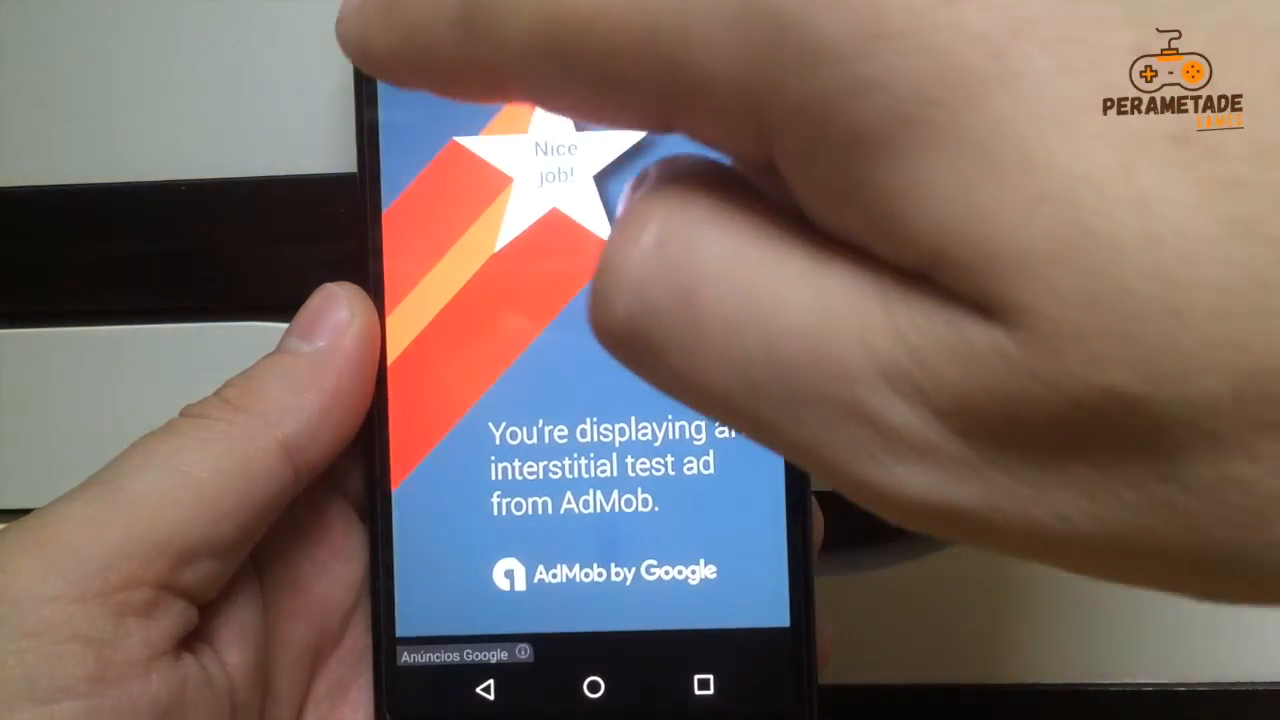
{"action": "left_click", "coordinate": [396, 37]}
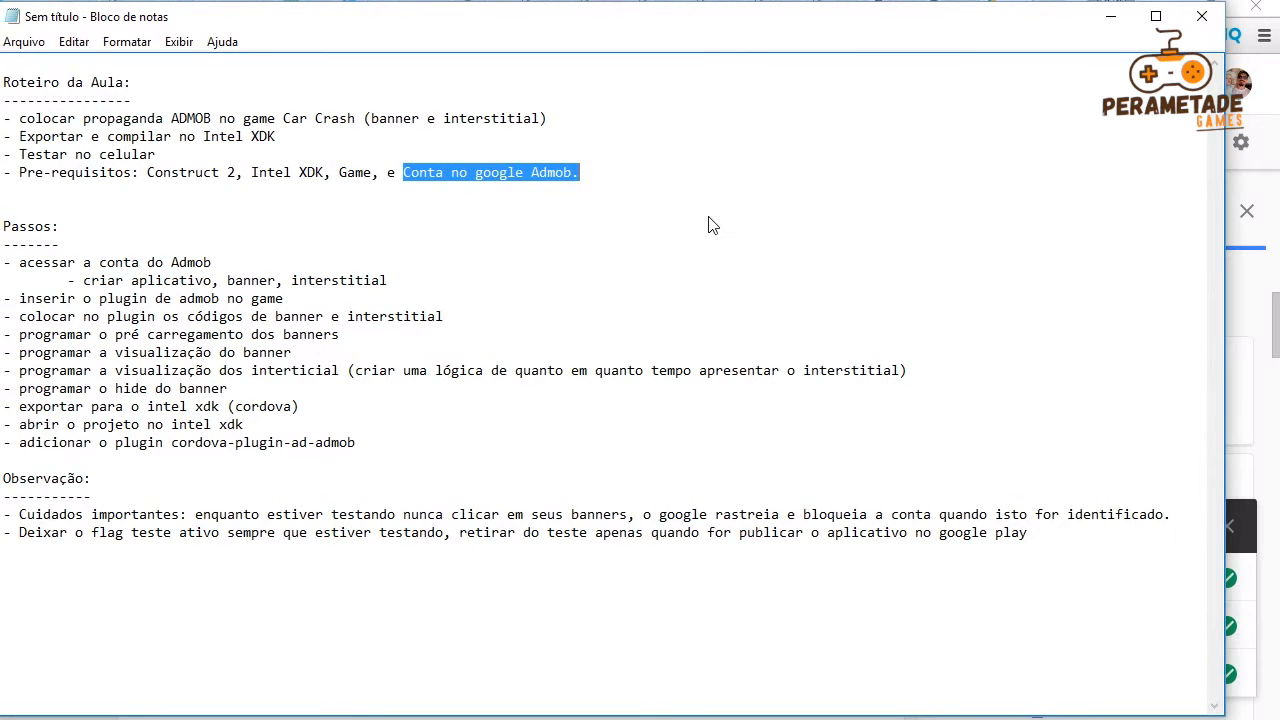
{"action": "left_click", "coordinate": [710, 217]}
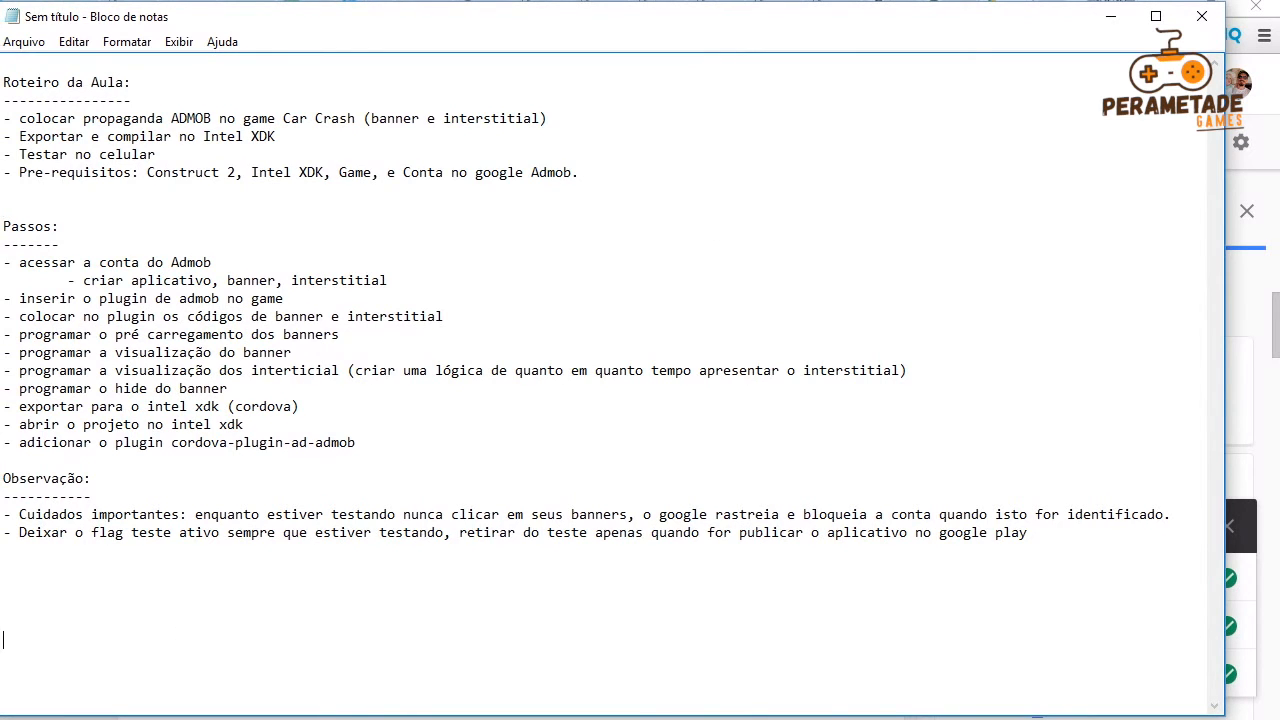
{"action": "left_click", "coordinate": [555, 670]}
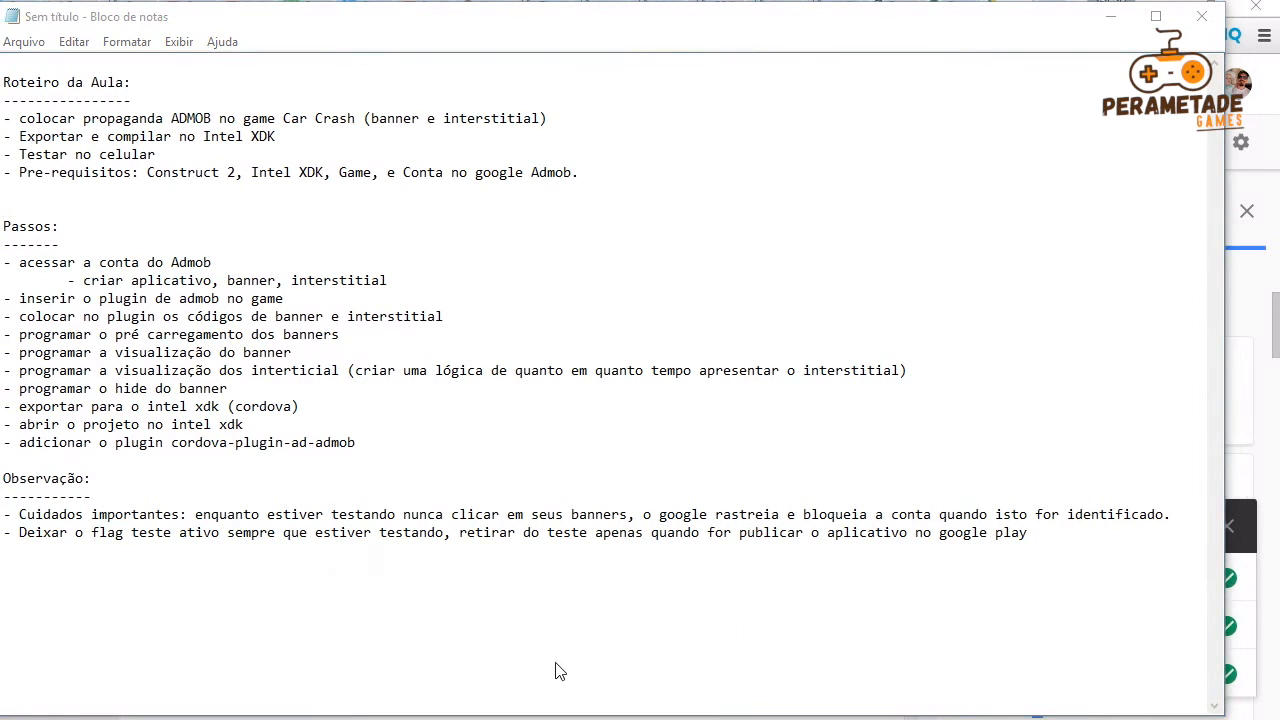
Step: Switch to Layout 1 in Construct 2, preview it in the browser by starting a game, and close the preview
{"action": "left_click", "coordinate": [315, 154]}
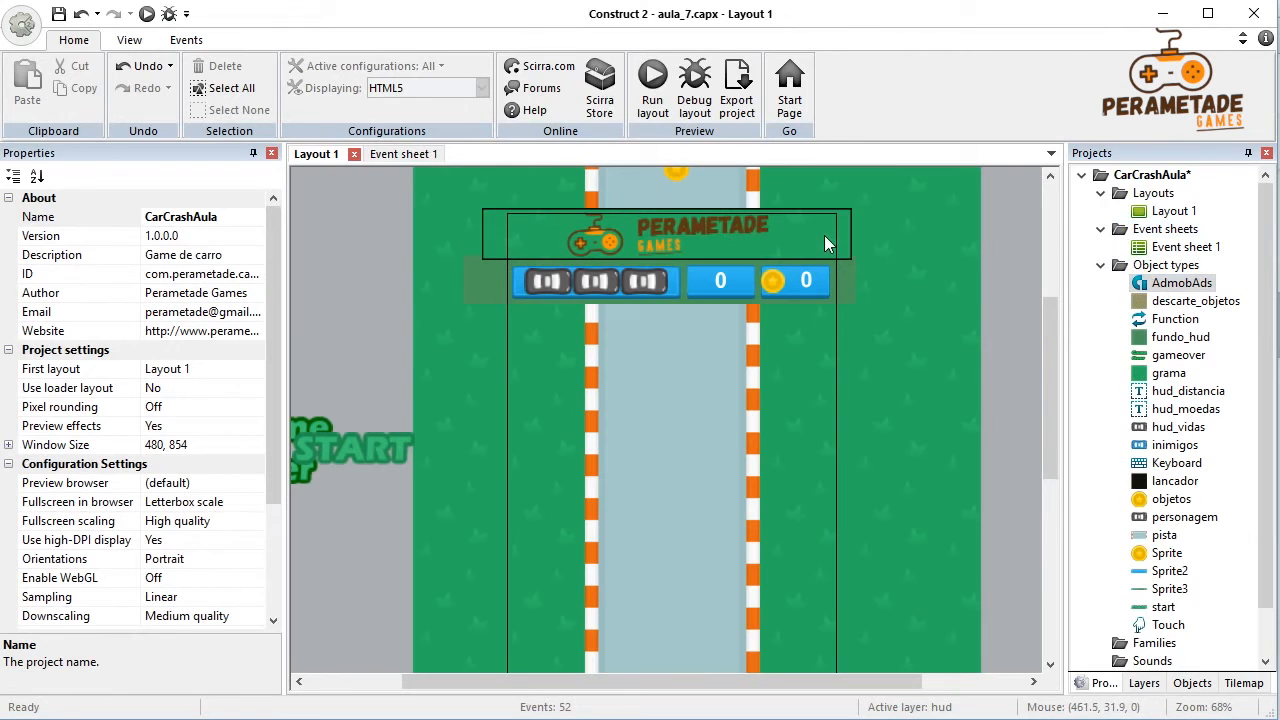
{"action": "left_click", "coordinate": [651, 90]}
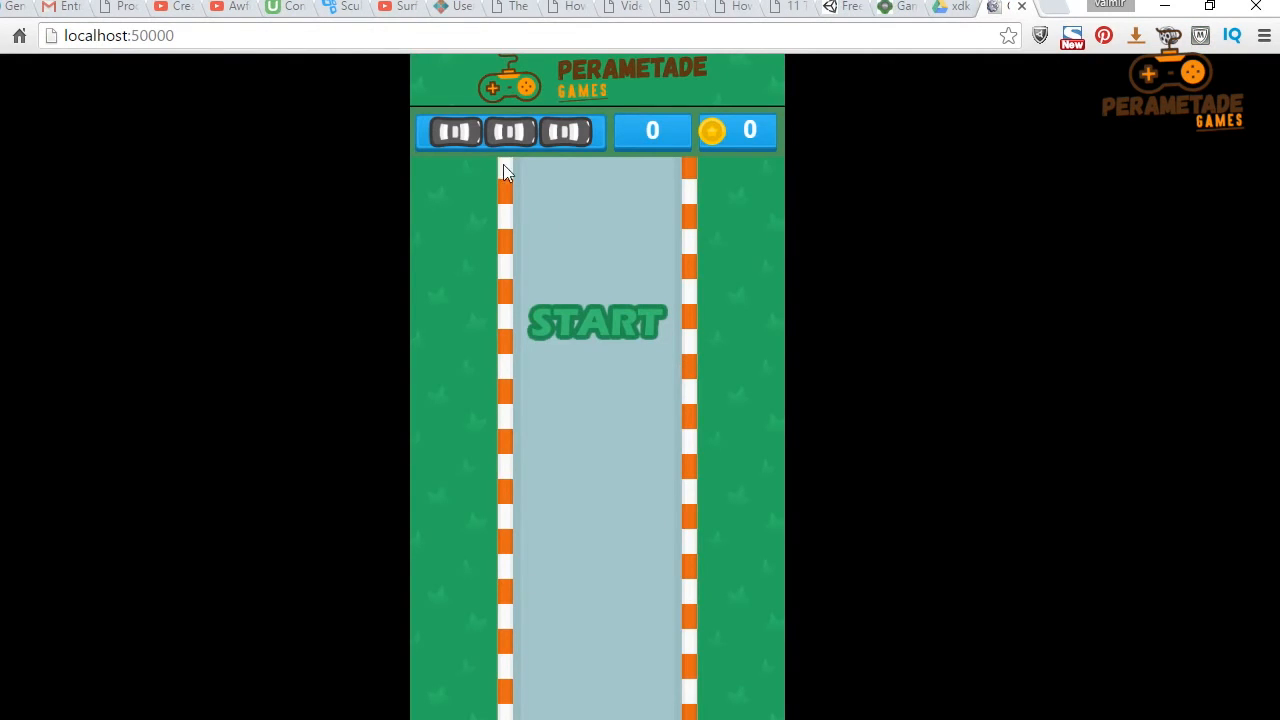
{"action": "left_click", "coordinate": [566, 318]}
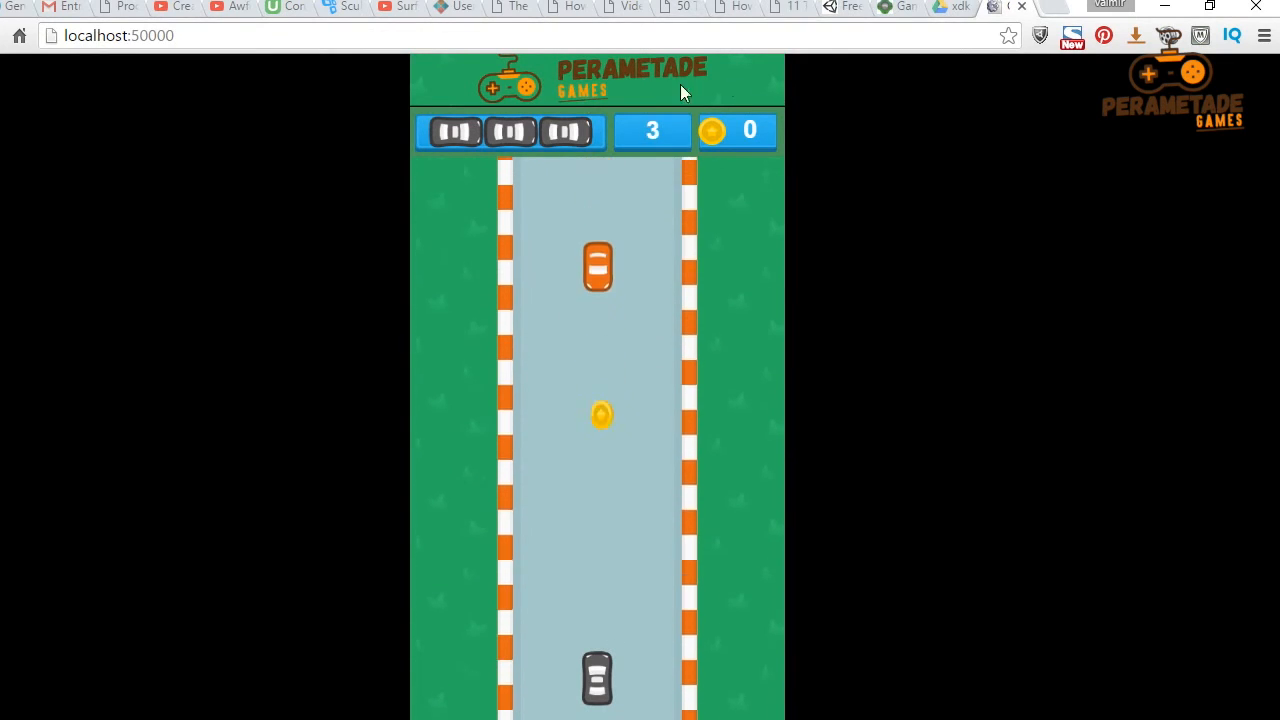
{"action": "left_click", "coordinate": [1021, 6]}
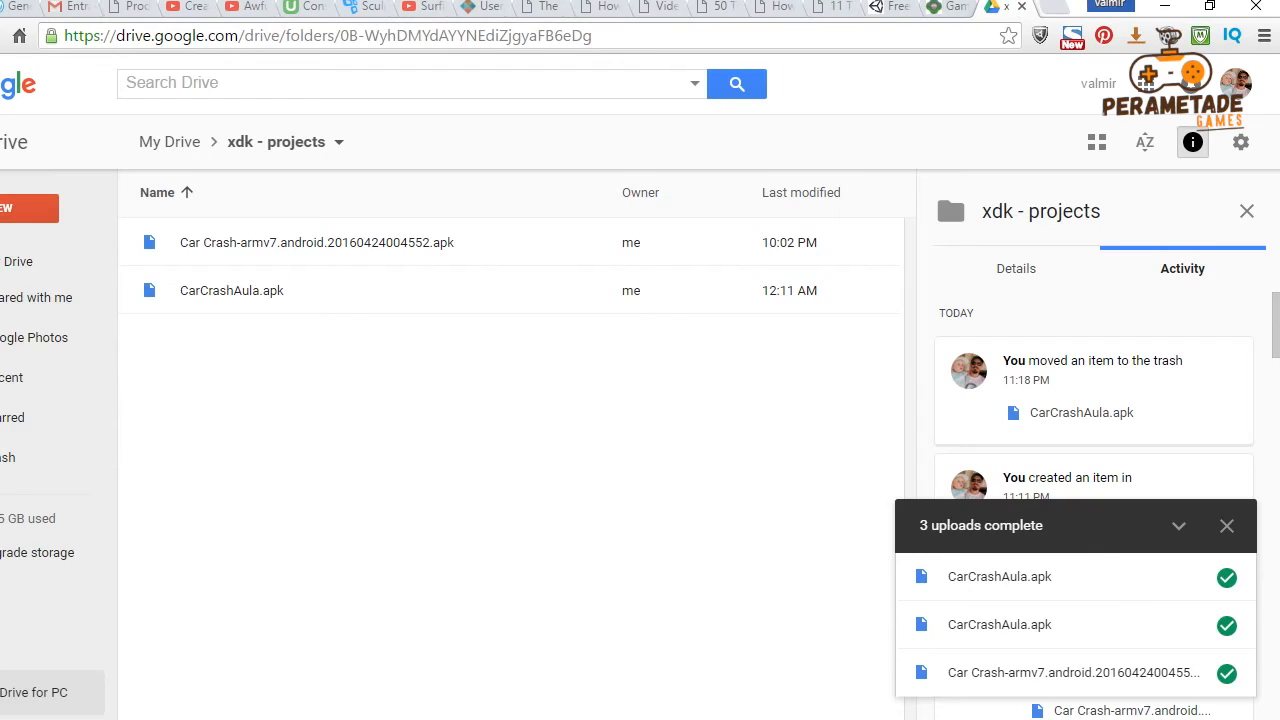
{"action": "left_click", "coordinate": [1164, 6]}
Step: Check the Android banner and interstitial ID properties of the AdmobAds object
{"action": "left_click", "coordinate": [1170, 284]}
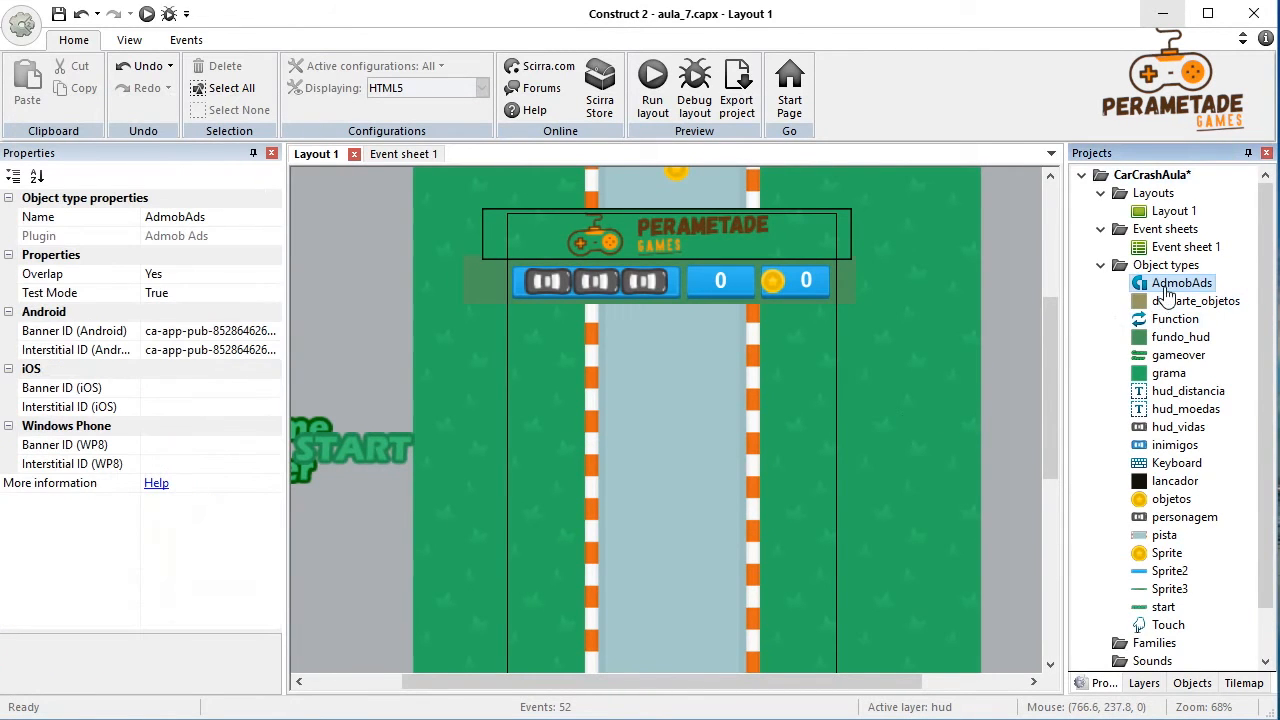
{"action": "left_click", "coordinate": [184, 334]}
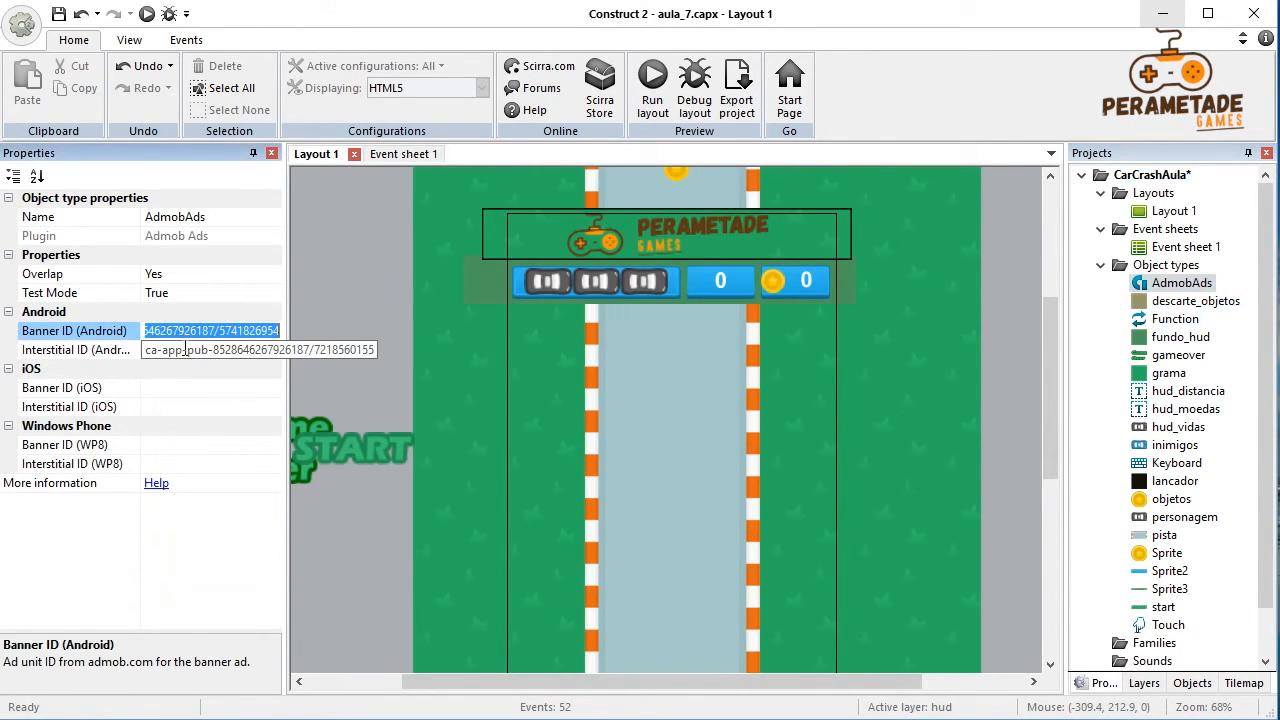
{"action": "left_click", "coordinate": [210, 350]}
Step: Open Event sheet 1, expand the ADMOB group and review its actions for hiding the banner and preloading the interstitial
{"action": "left_click", "coordinate": [403, 154]}
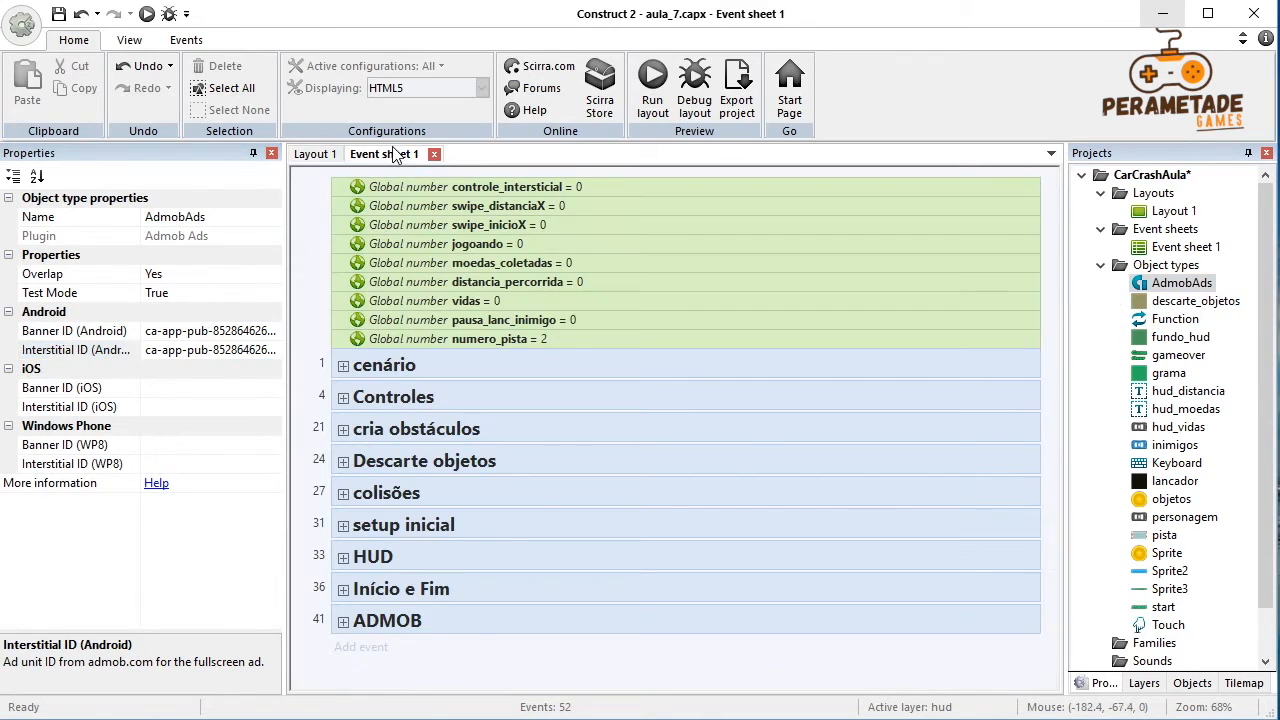
{"action": "left_click", "coordinate": [343, 621]}
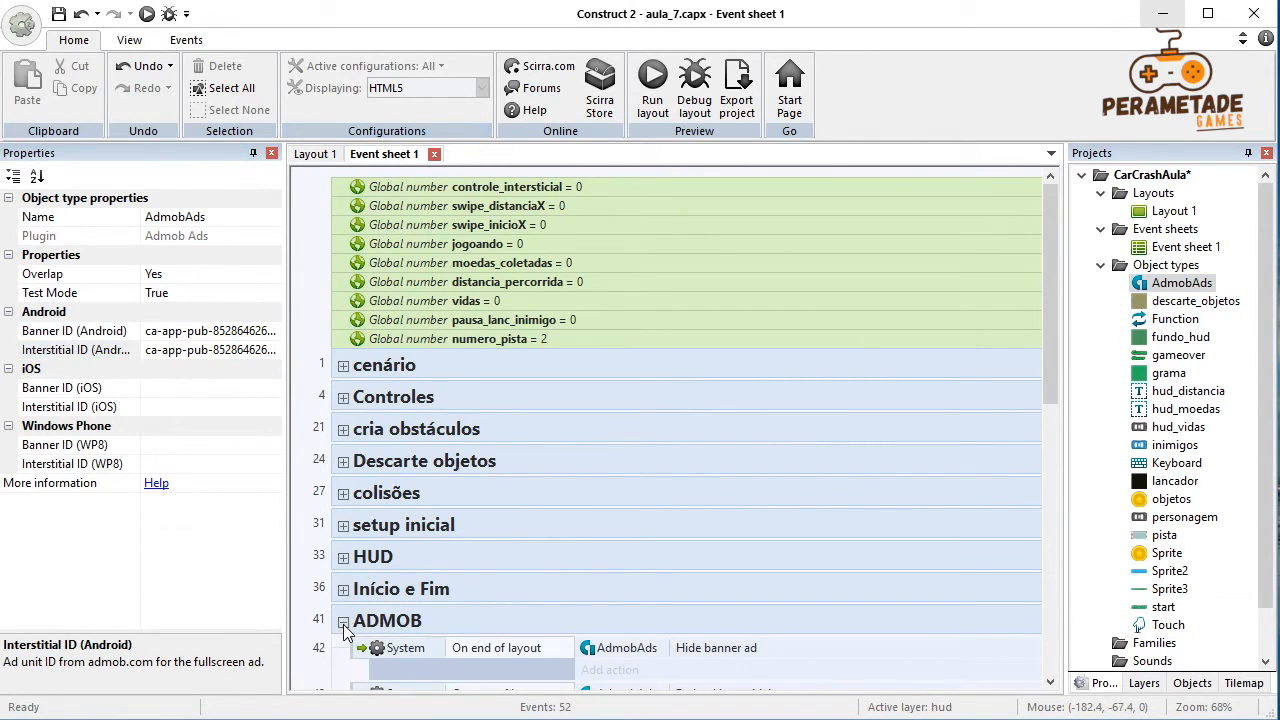
{"action": "scroll", "coordinate": [480, 500], "scroll_direction": "down", "scroll_amount": 3}
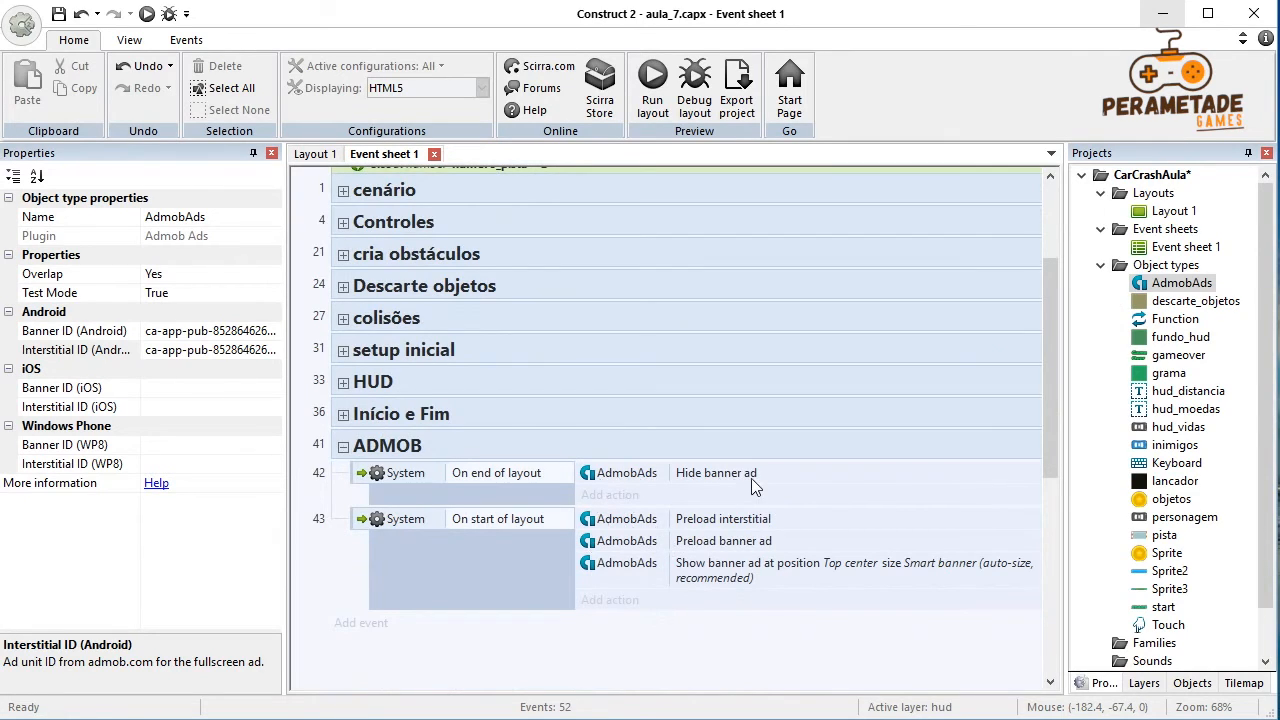
{"action": "left_click", "coordinate": [692, 478]}
{"action": "left_click", "coordinate": [694, 524]}
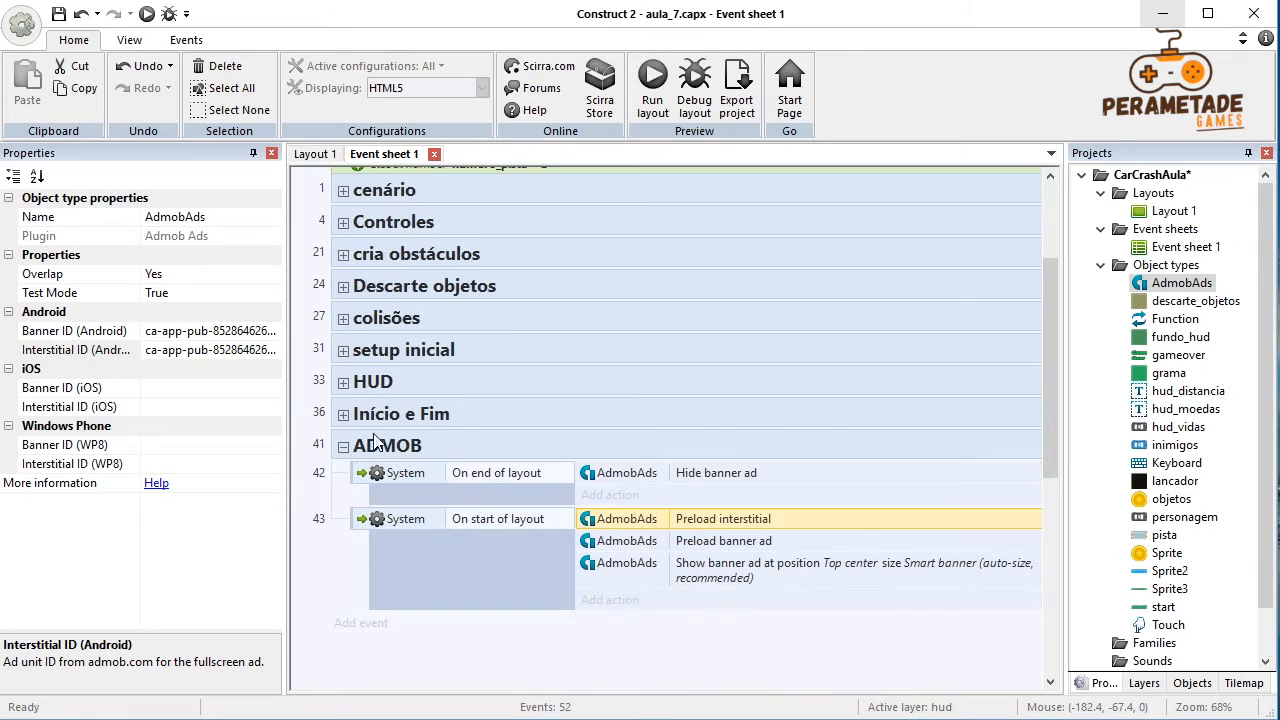
Step: Review the controle_intersticial = 3 condition and its interstitial actions in the Início e Fim group, and collapse the Início e Fim and ADMOB groups
{"action": "left_click", "coordinate": [343, 414]}
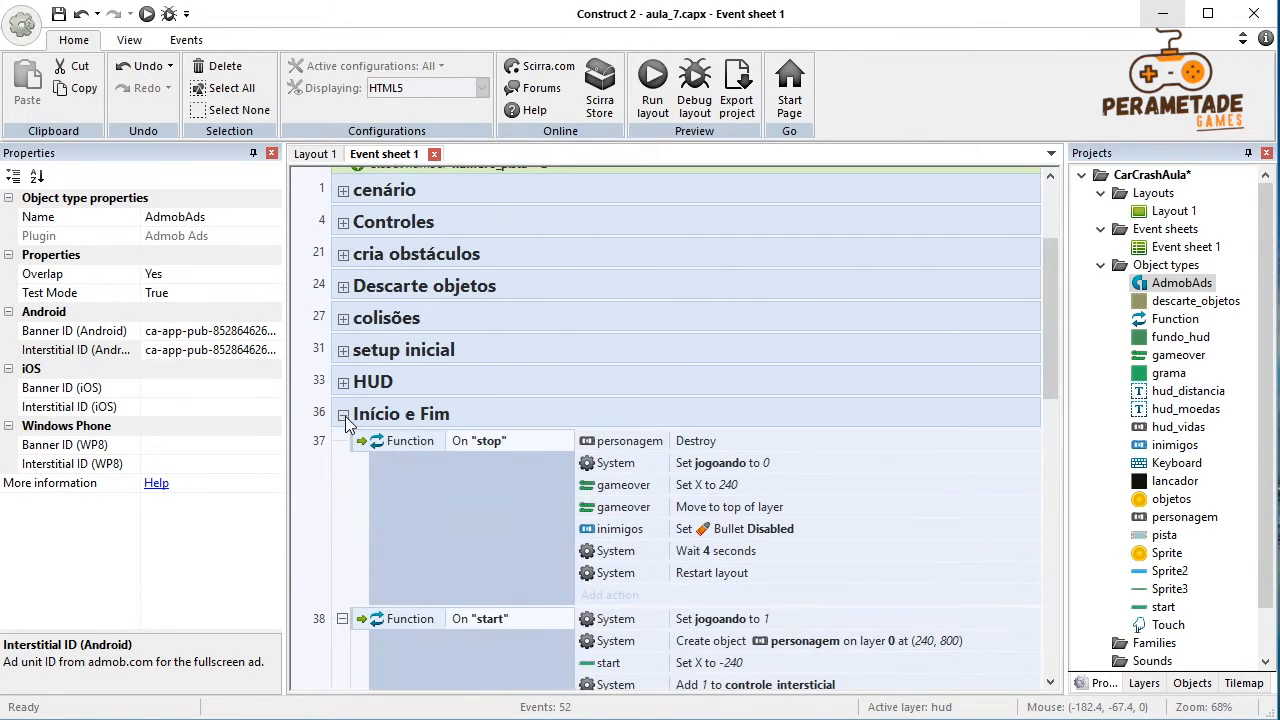
{"action": "scroll", "coordinate": [615, 630], "scroll_direction": "down", "scroll_amount": 3}
{"action": "left_click", "coordinate": [460, 630]}
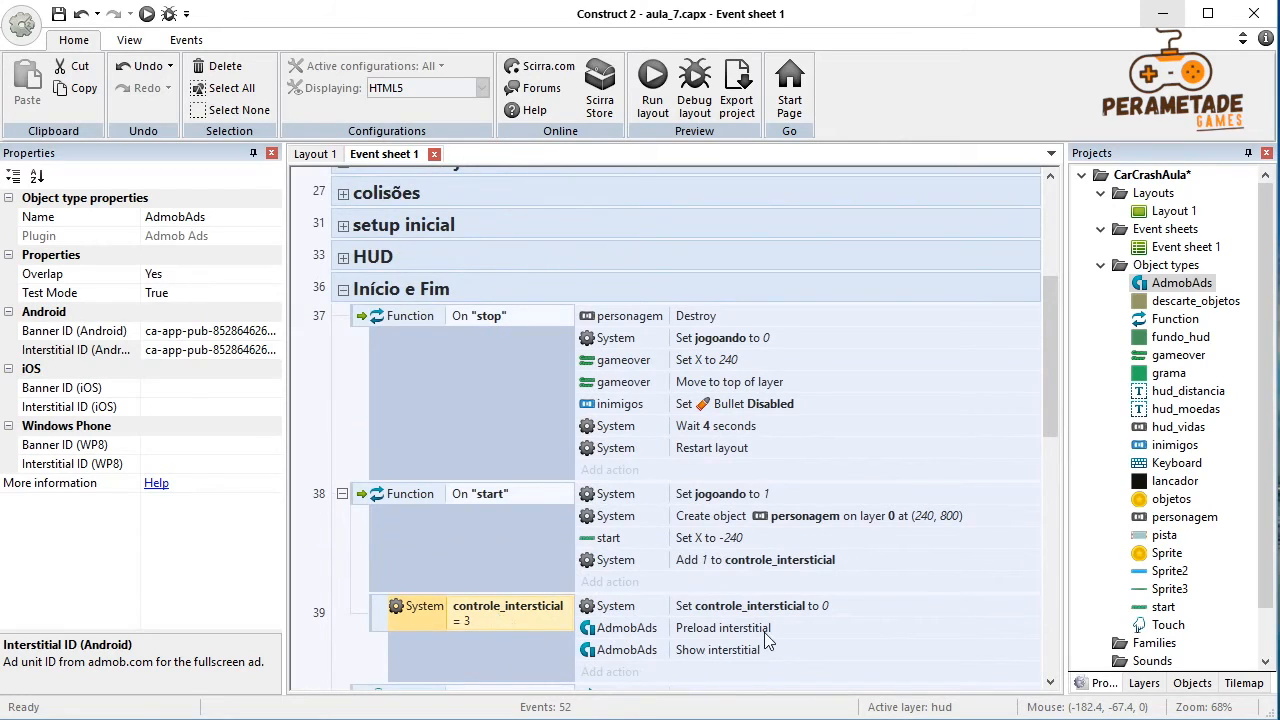
{"action": "left_click", "coordinate": [350, 288]}
{"action": "left_click", "coordinate": [343, 289]}
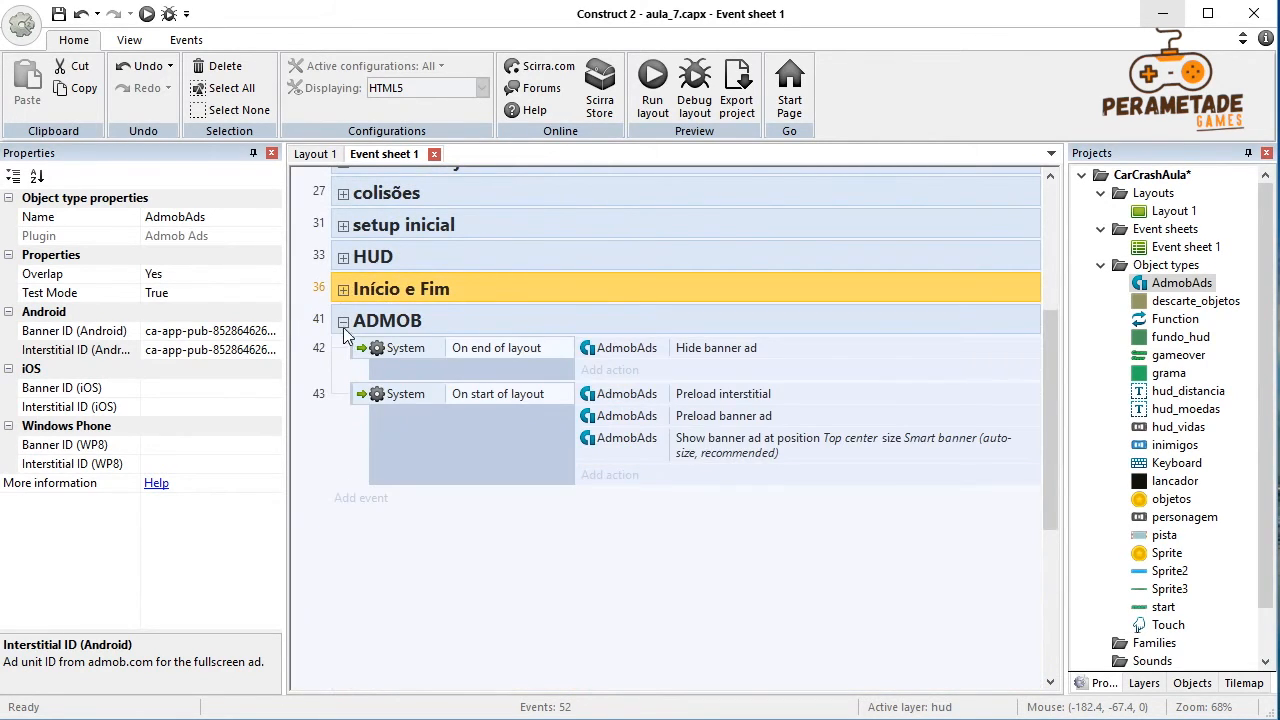
{"action": "left_click", "coordinate": [343, 322]}
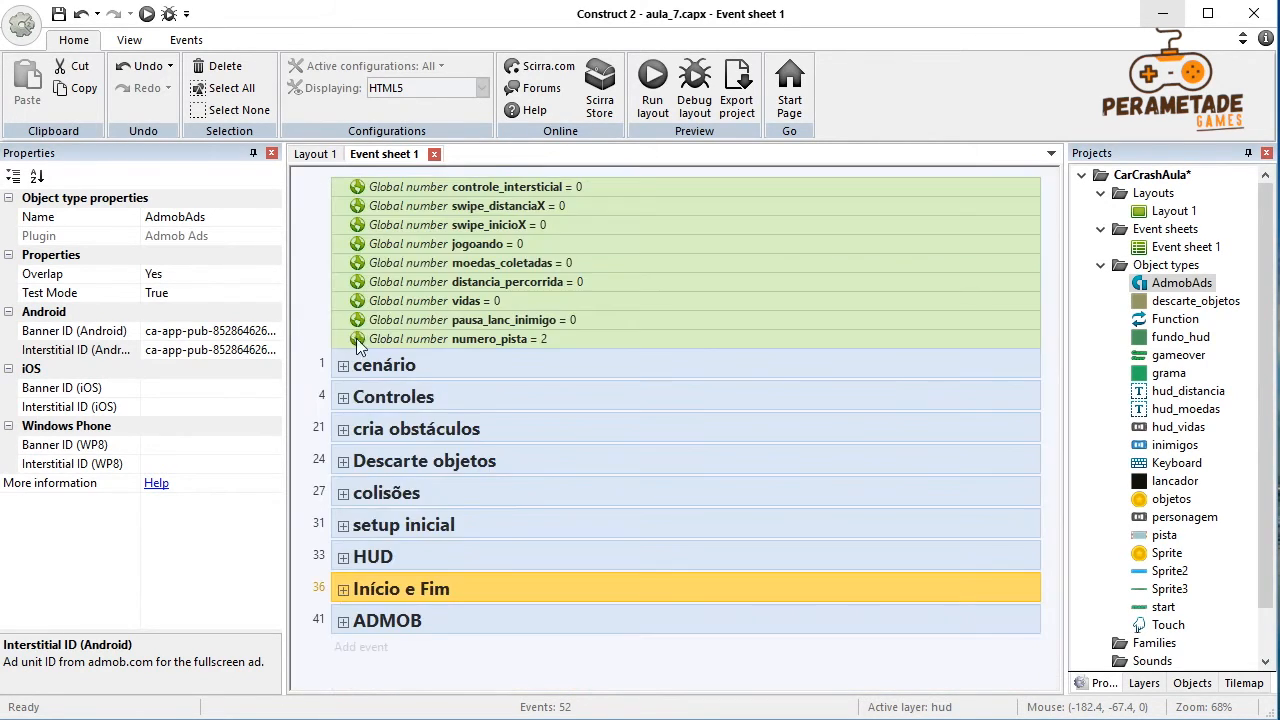
{"action": "left_click", "coordinate": [502, 674]}
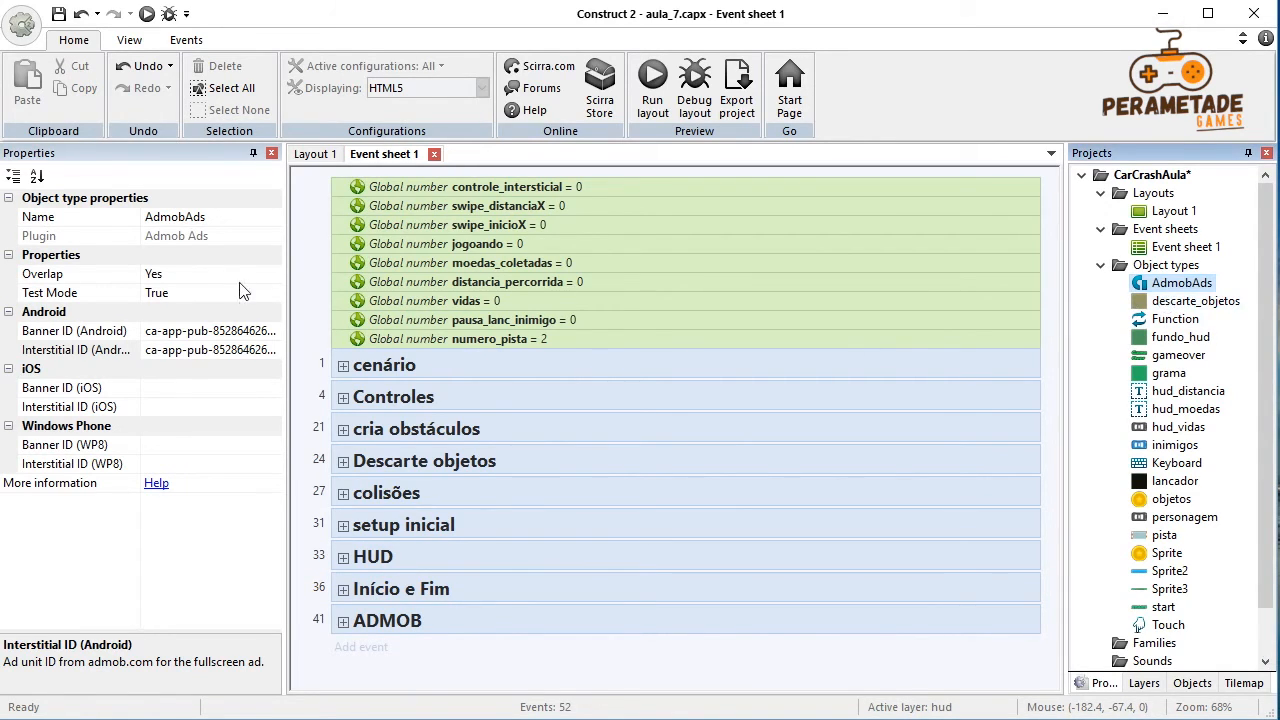
Step: Check the Test Mode property of the AdmobAds object, view the banner area on Layout 1, and return to Event sheet 1
{"action": "left_click", "coordinate": [1159, 287]}
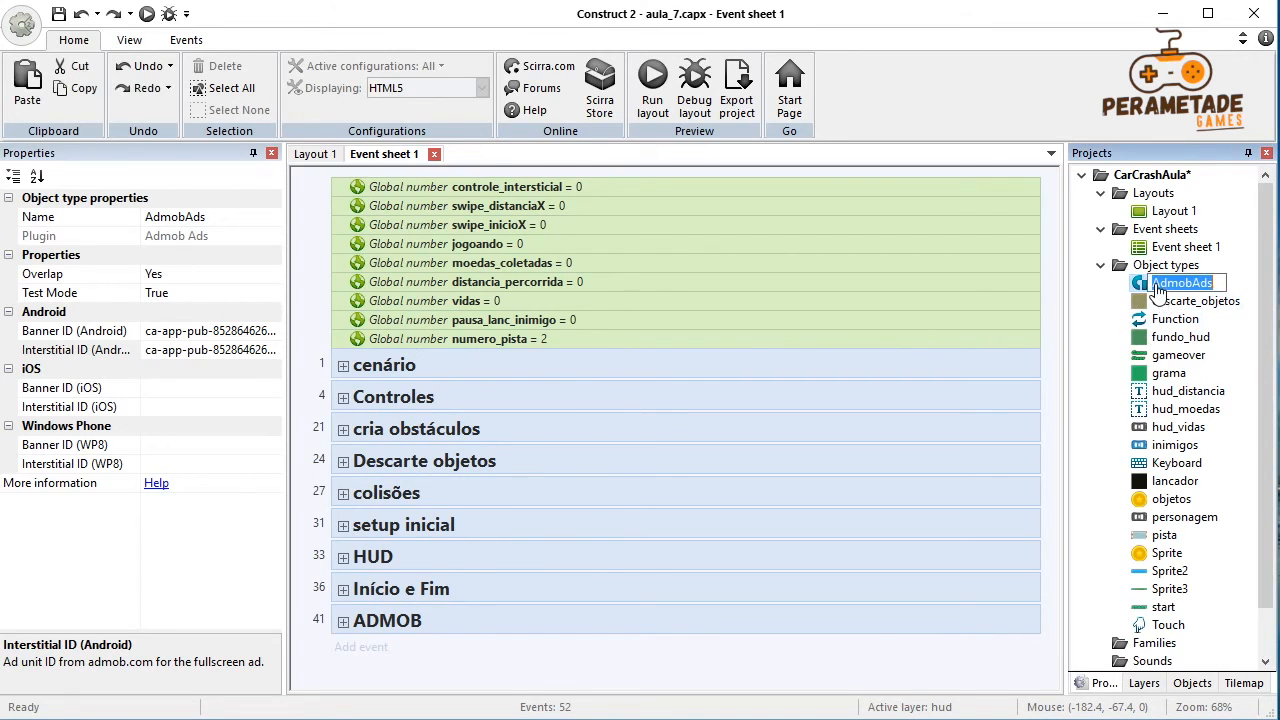
{"action": "key", "text": "Escape"}
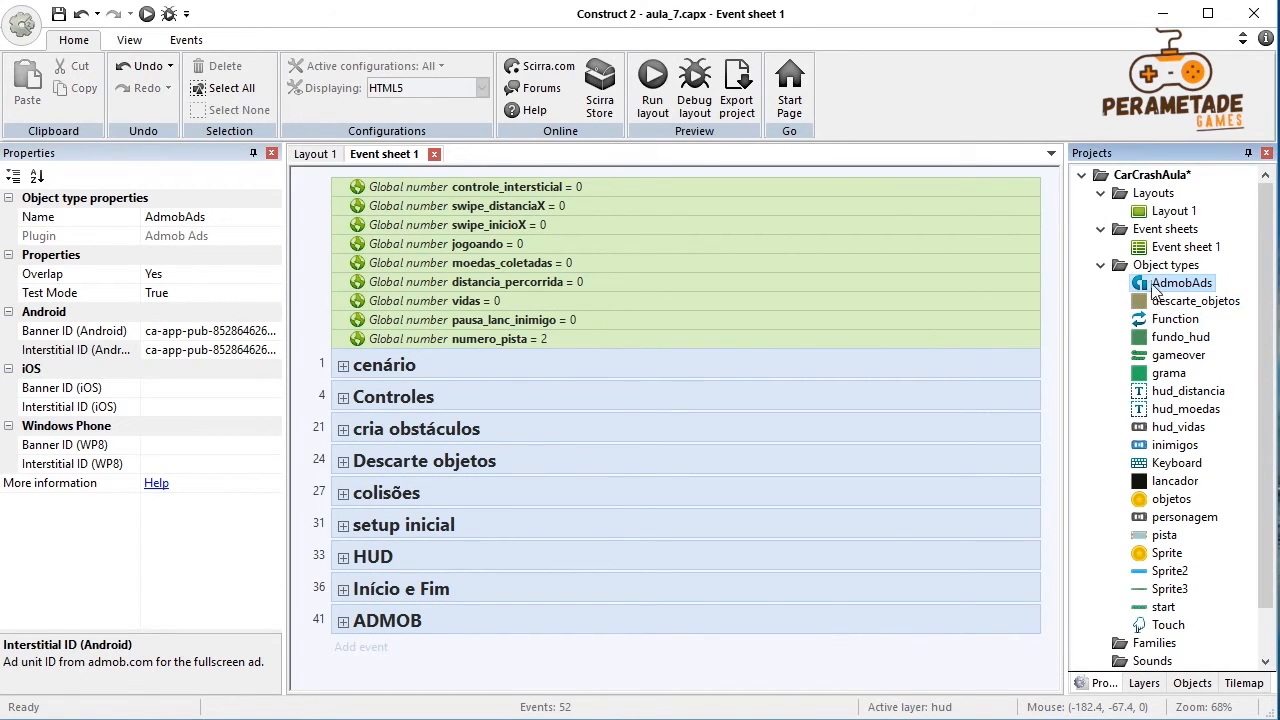
{"action": "left_click", "coordinate": [108, 293]}
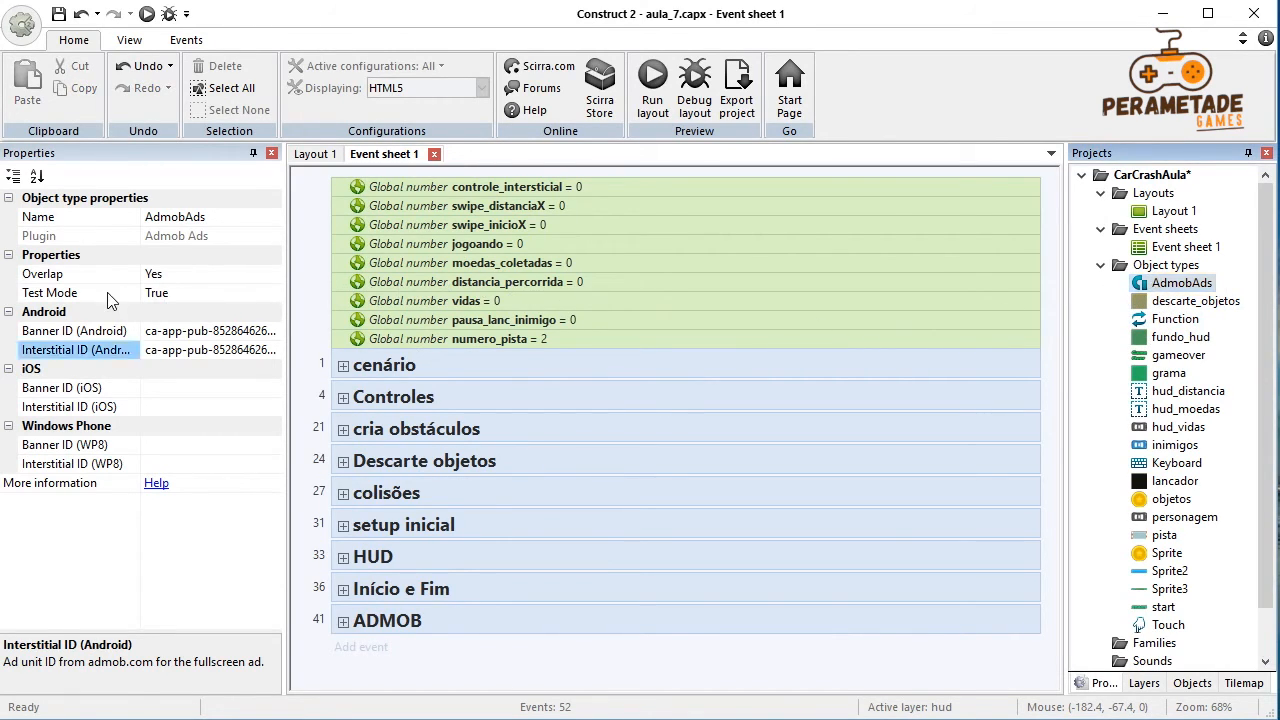
{"action": "left_click", "coordinate": [110, 294]}
{"action": "left_click", "coordinate": [177, 294]}
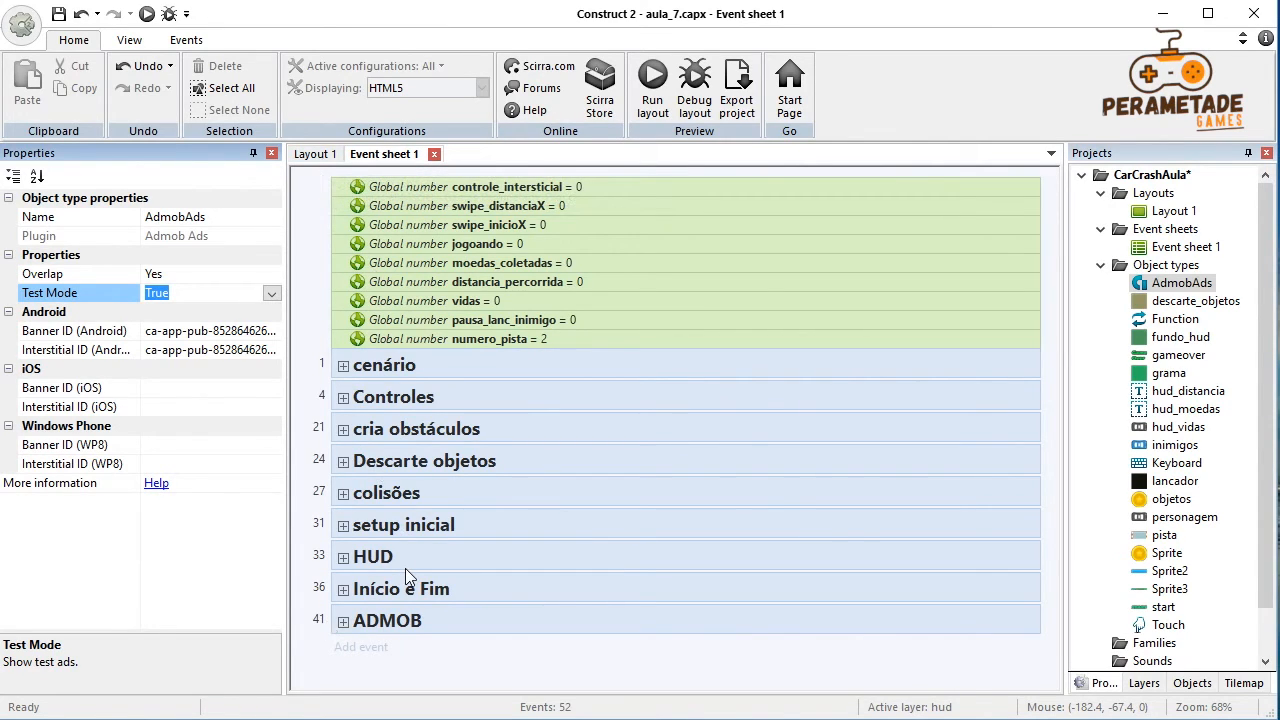
{"action": "left_click", "coordinate": [318, 156]}
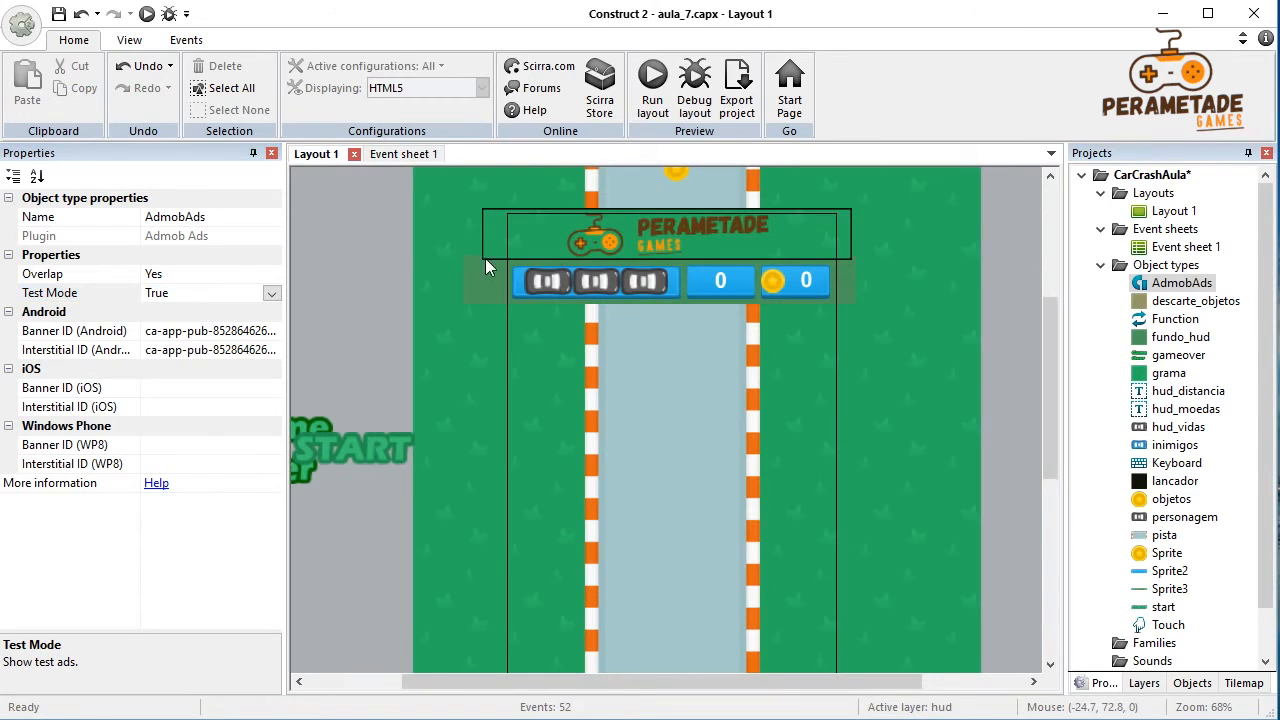
{"action": "left_click", "coordinate": [390, 156]}
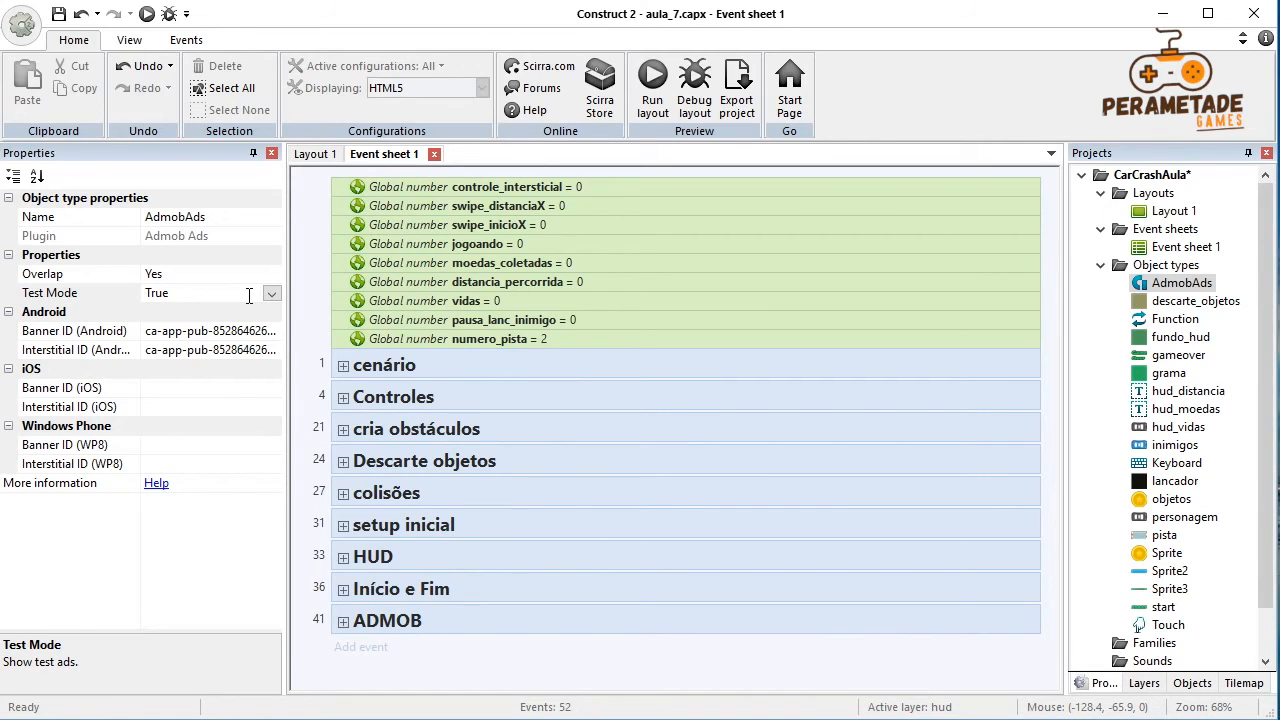
Step: Set the Test Mode property of the AdmobAds object to False
{"action": "left_click", "coordinate": [252, 299]}
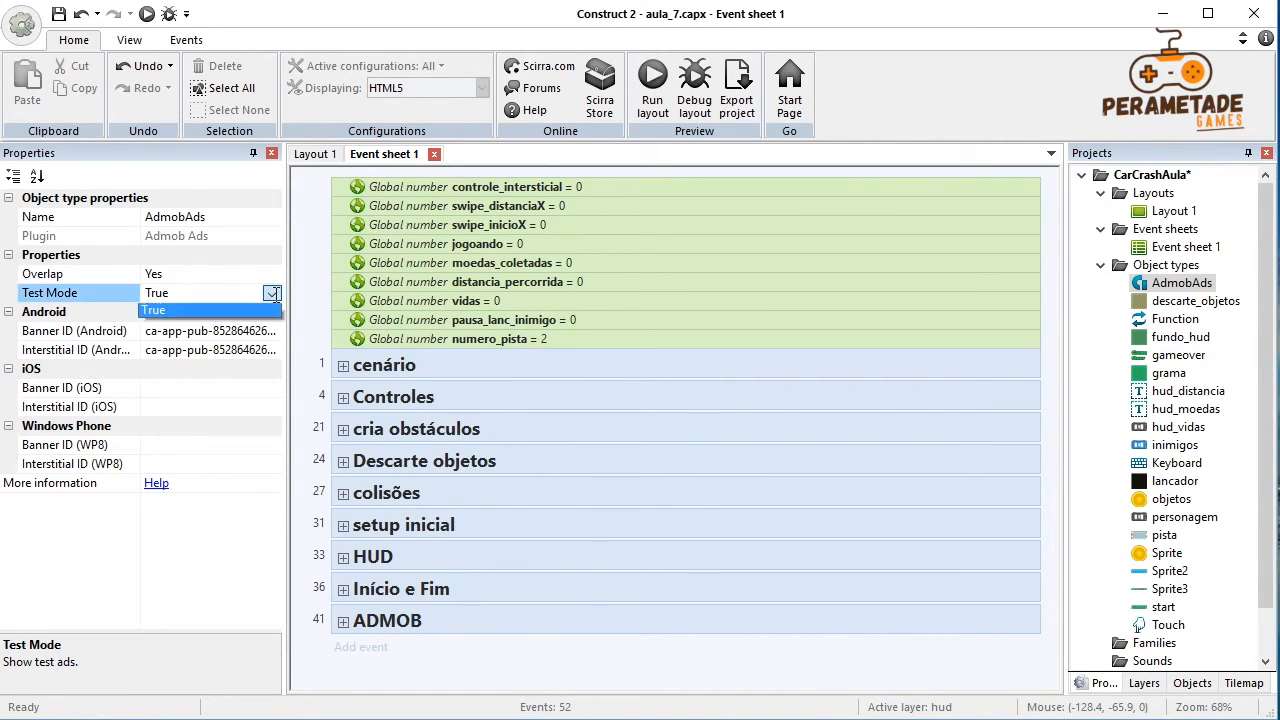
{"action": "left_click", "coordinate": [249, 313]}
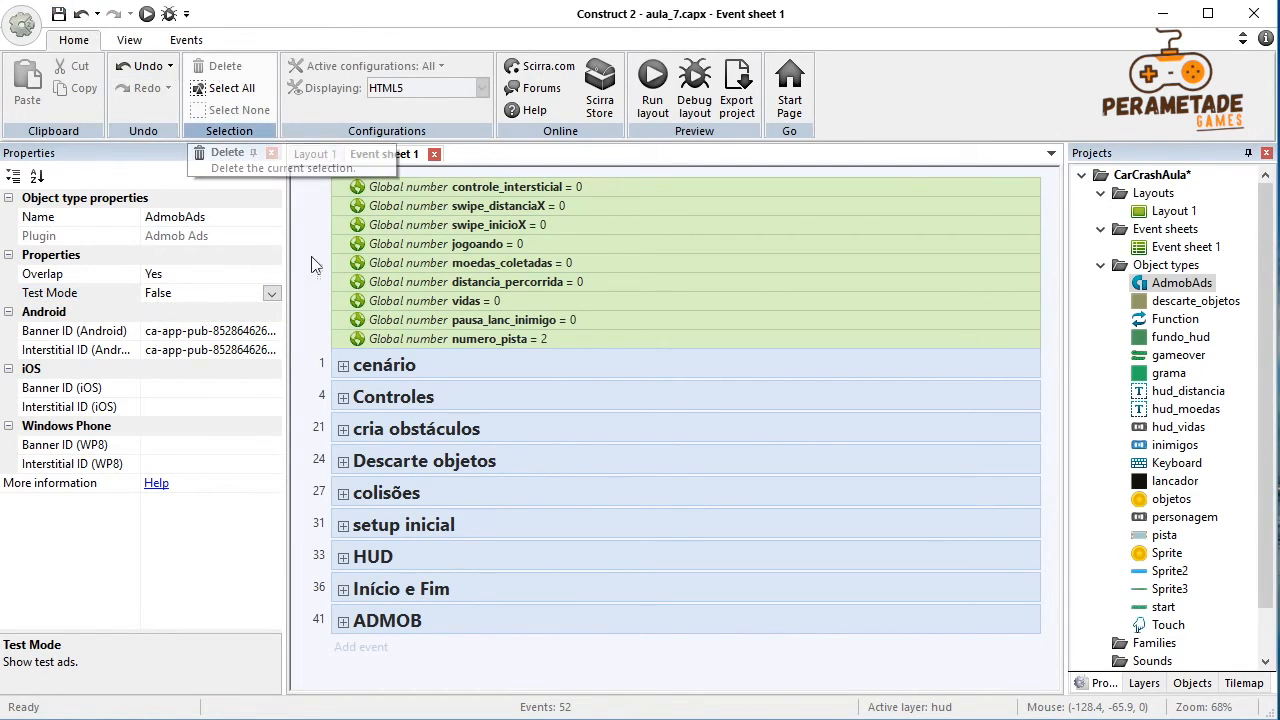
{"action": "left_click", "coordinate": [271, 293]}
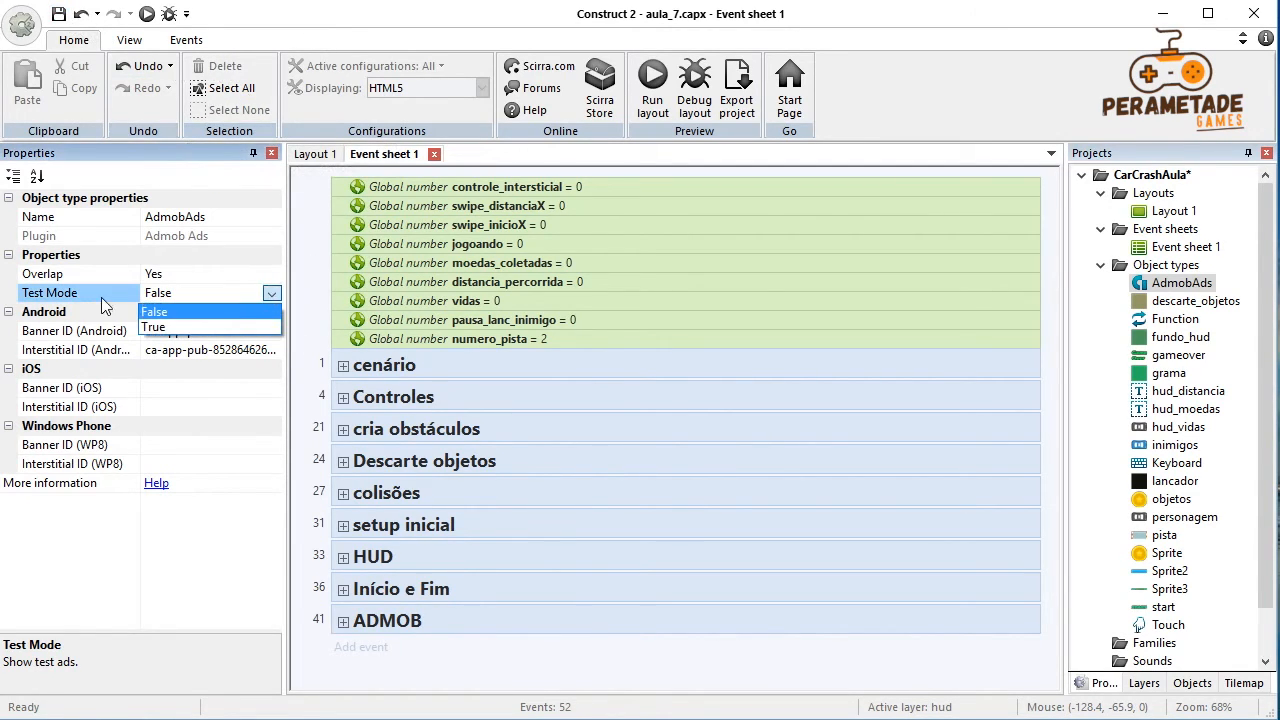
{"action": "left_click", "coordinate": [156, 327]}
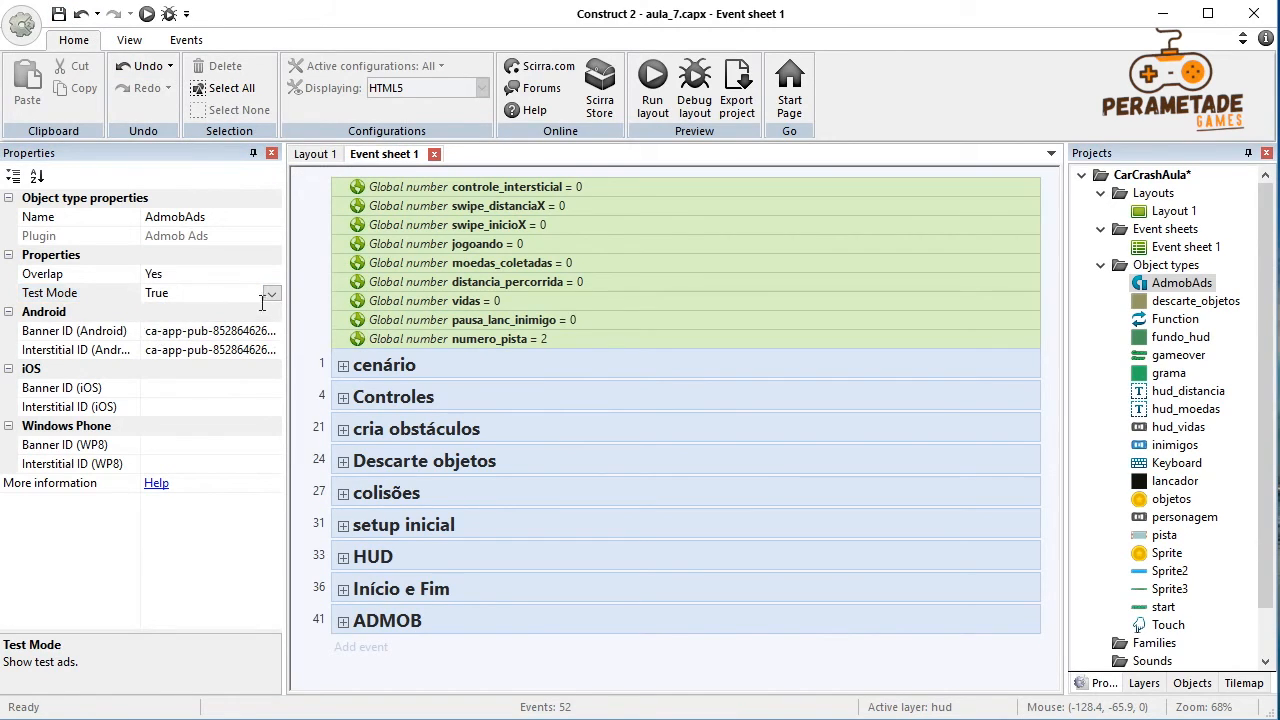
{"action": "left_click", "coordinate": [271, 293]}
{"action": "left_click", "coordinate": [172, 312]}
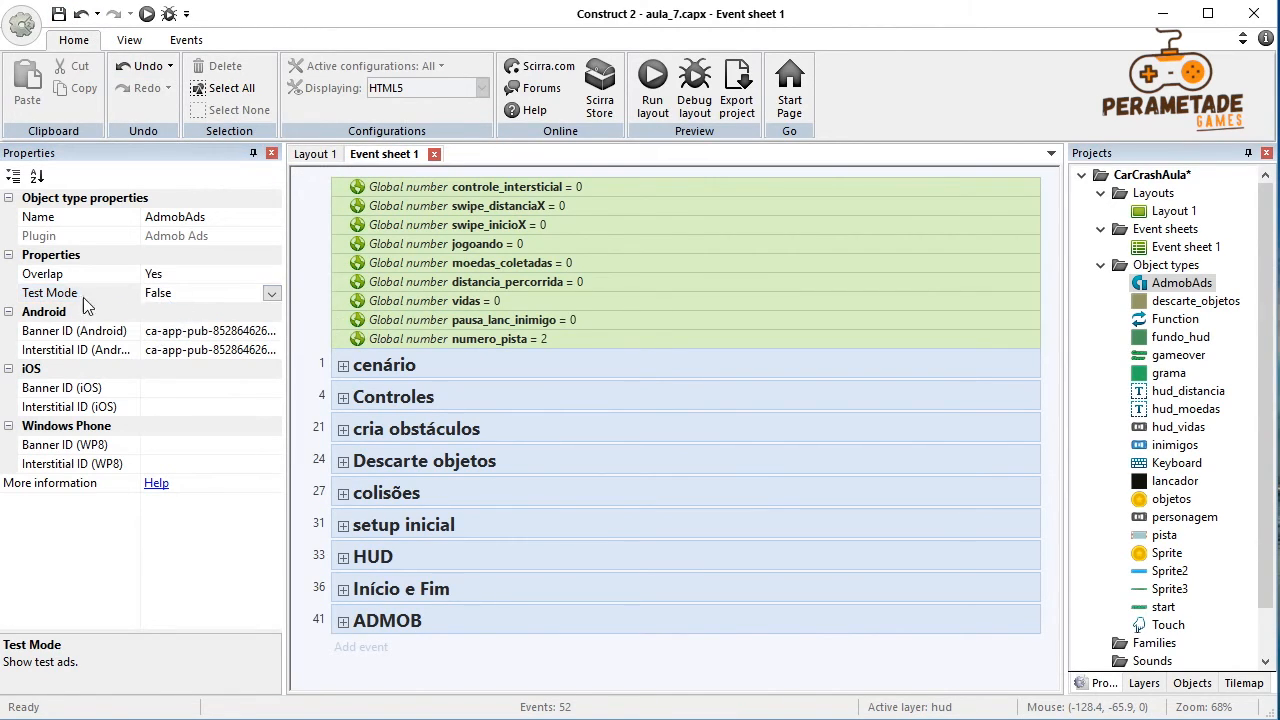
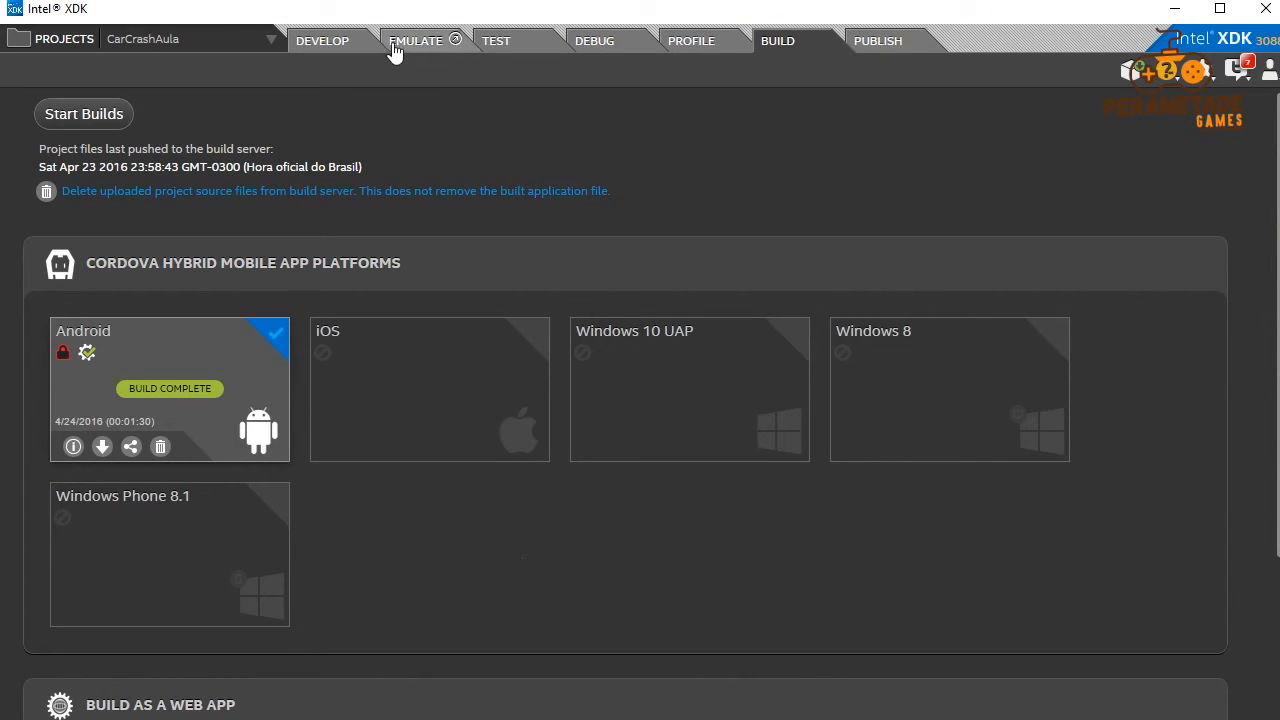
Step: Switch to Intel XDK and review the CarCrashAula project's Android build settings and its list of installed plugins
{"action": "left_click", "coordinate": [81, 42]}
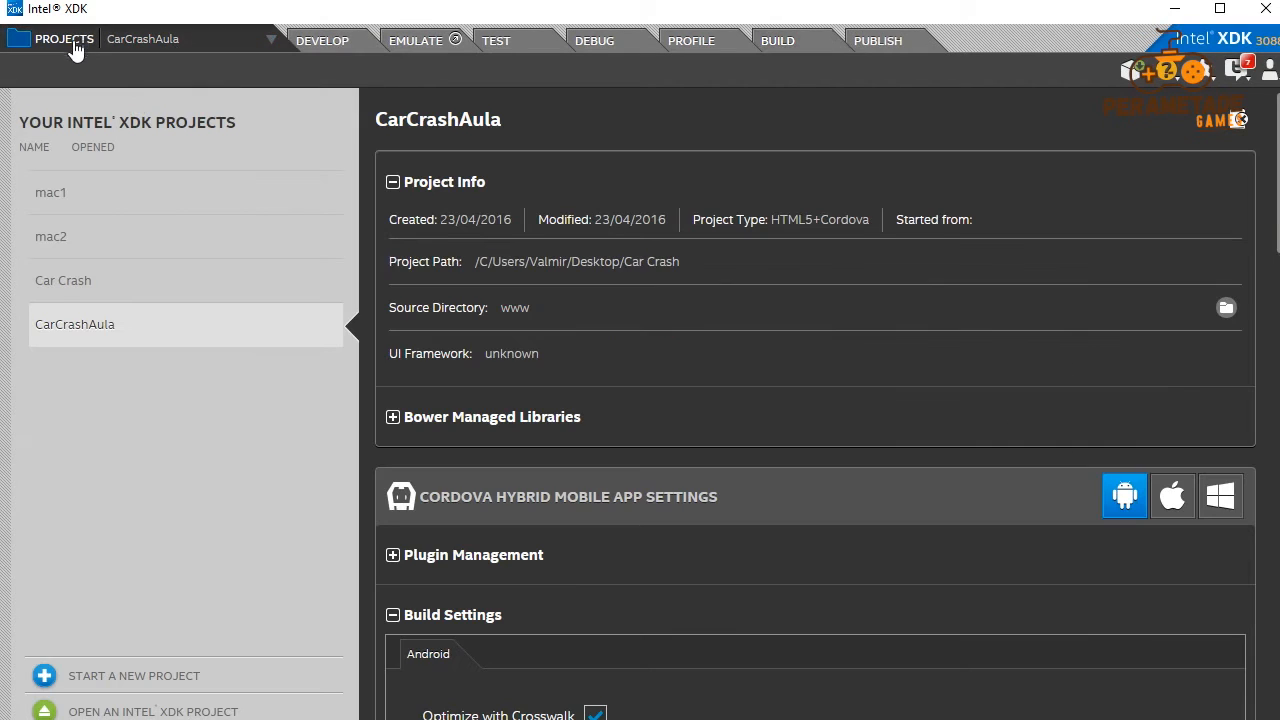
{"action": "scroll", "coordinate": [466, 437], "scroll_direction": "down", "scroll_amount": 5}
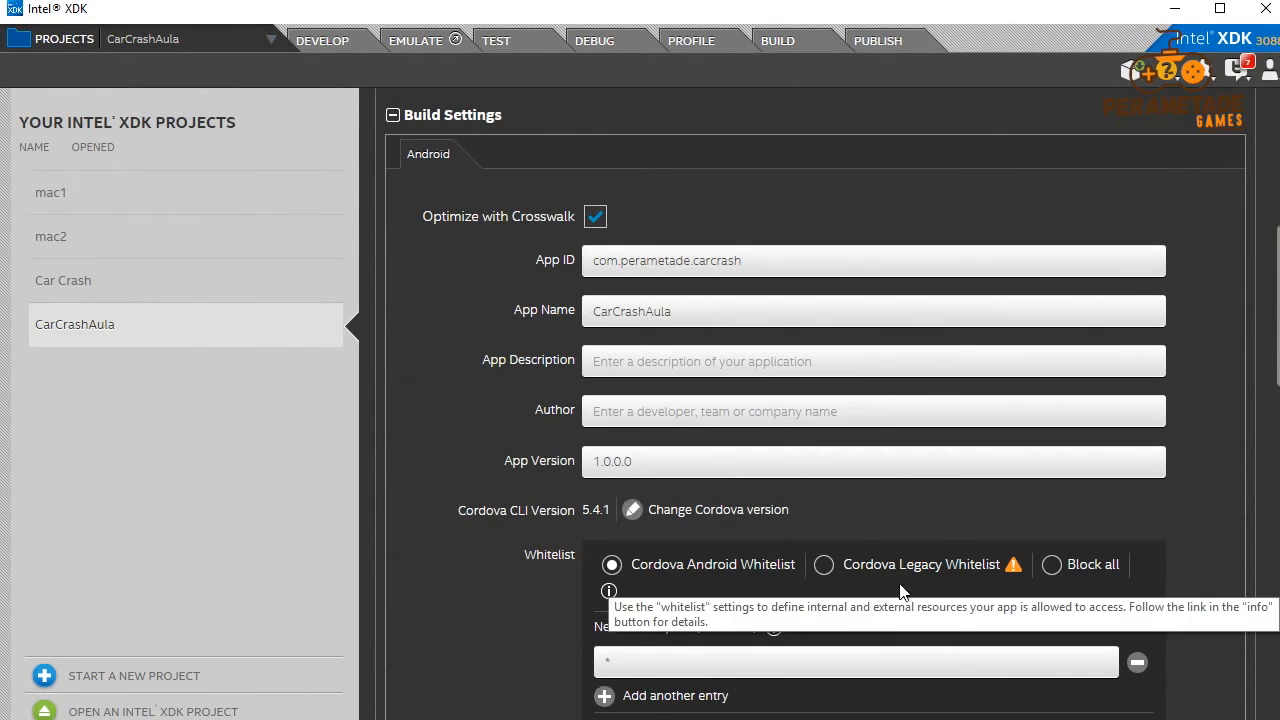
{"action": "scroll", "coordinate": [514, 497], "scroll_direction": "up", "scroll_amount": 5}
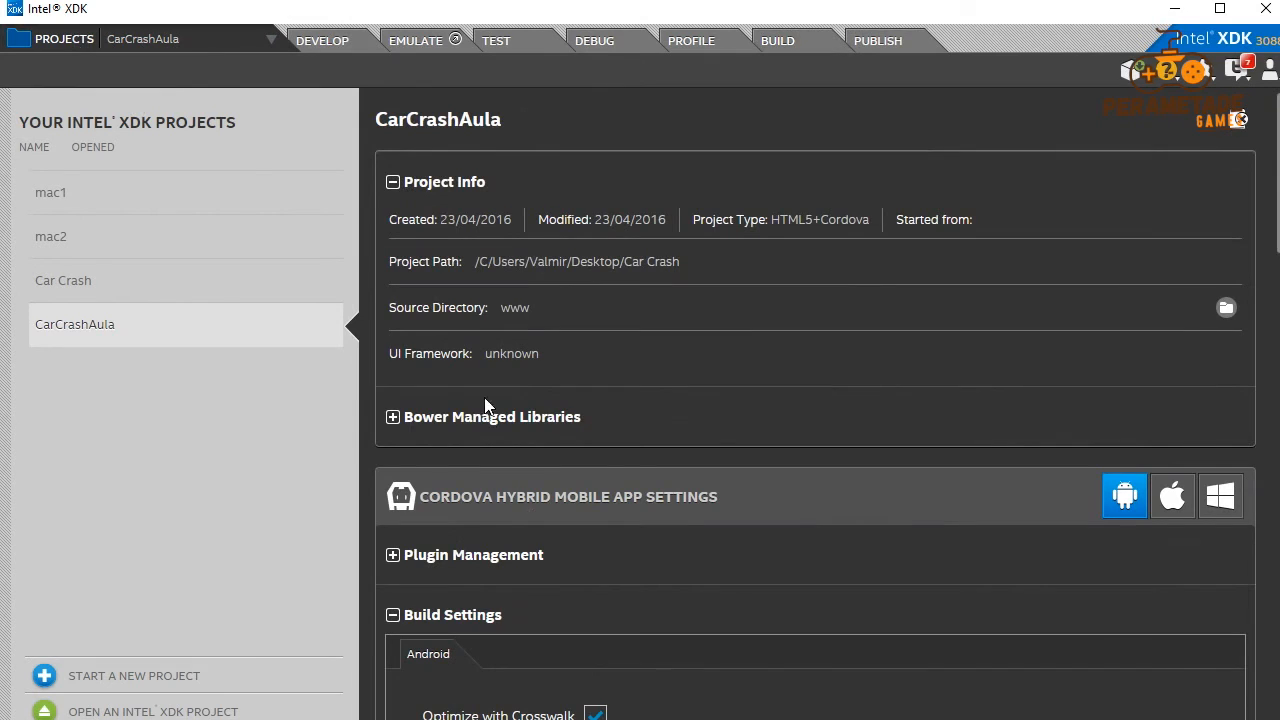
{"action": "left_click", "coordinate": [393, 555]}
{"action": "scroll", "coordinate": [500, 514], "scroll_direction": "down", "scroll_amount": 4}
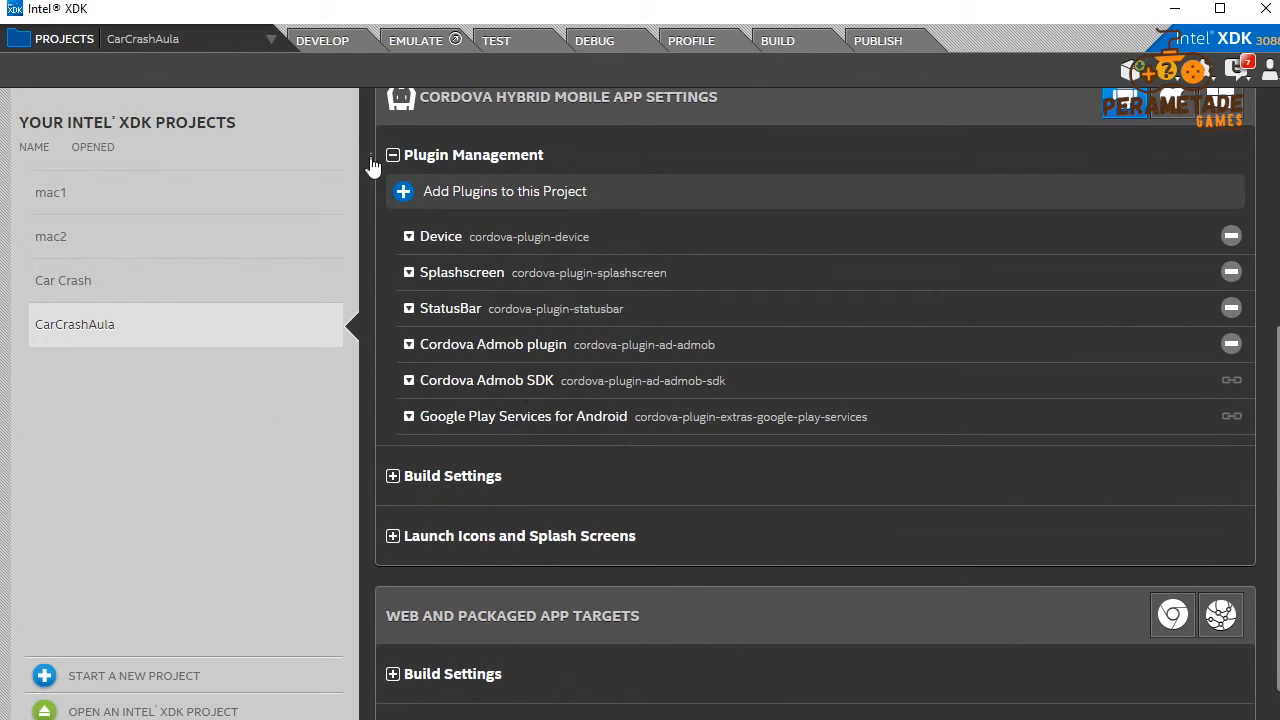
Step: Enter cordova-plugin-ad-admob as a third-party plugin ID from the Cordova plugin registry, and close the Cordova Plugin Explorer without adding it
{"action": "left_click", "coordinate": [403, 191]}
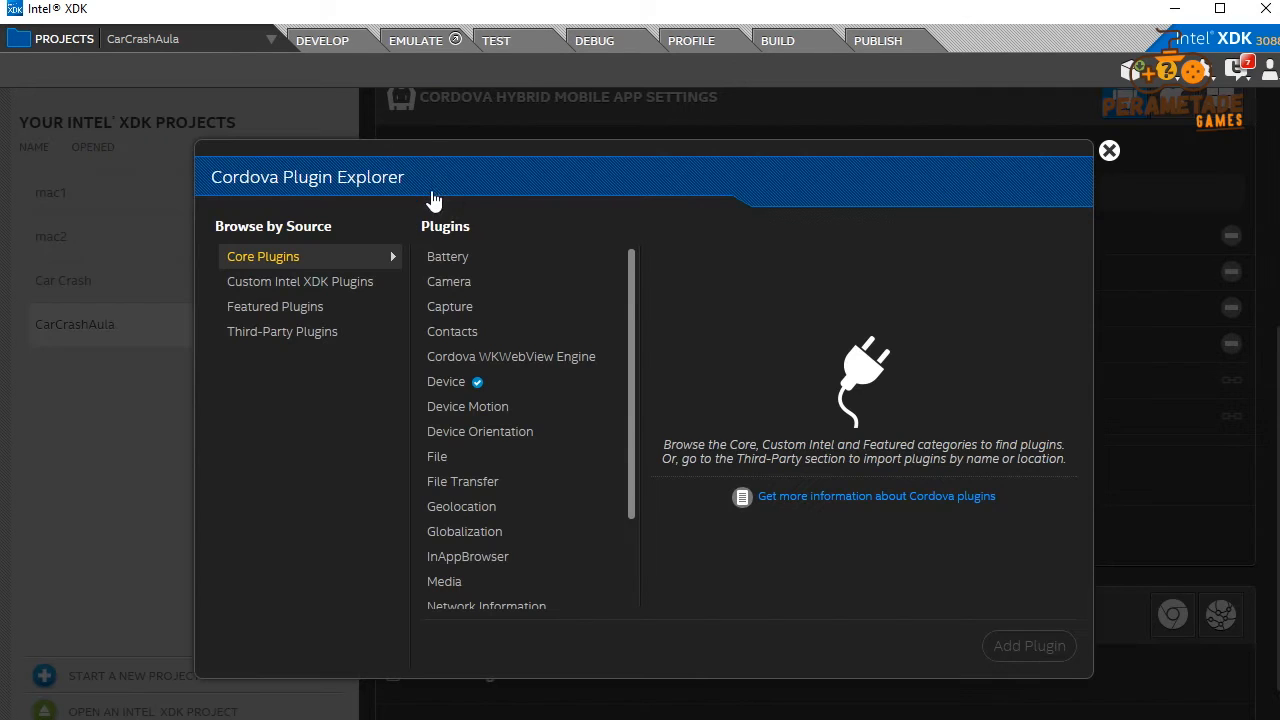
{"action": "left_click", "coordinate": [280, 333]}
{"action": "left_click", "coordinate": [687, 318]}
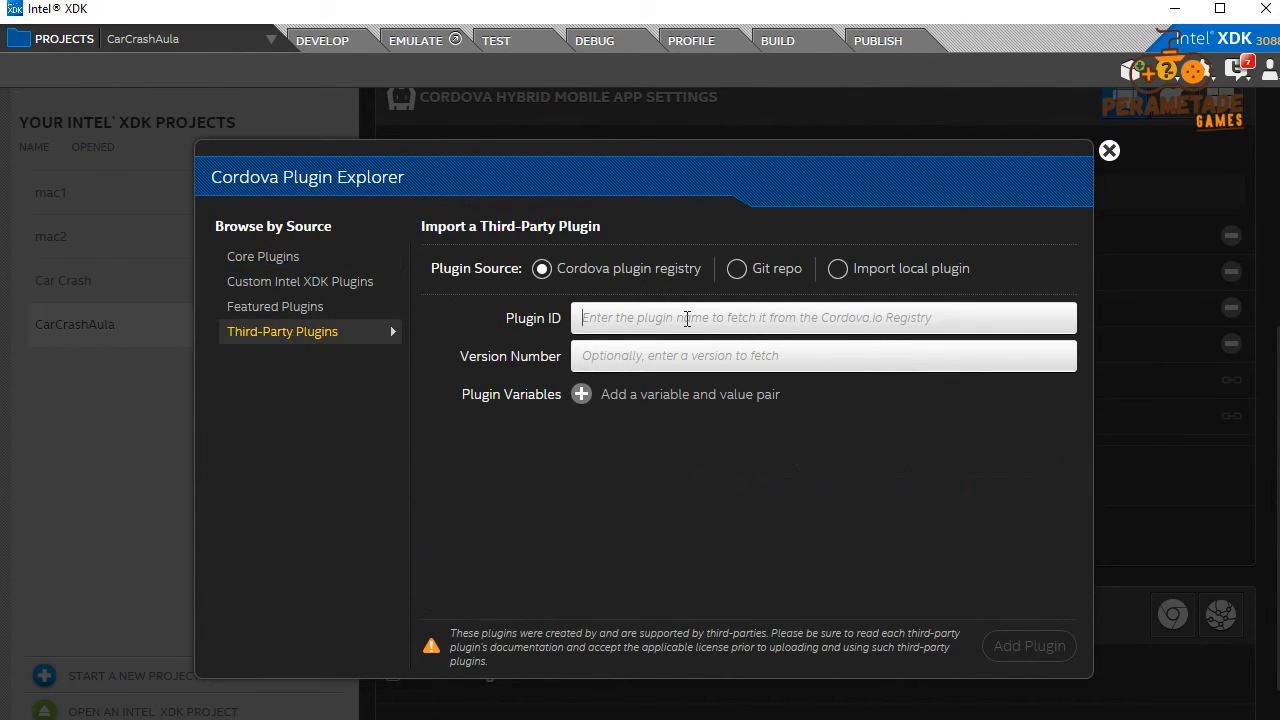
{"action": "type", "text": "co"}
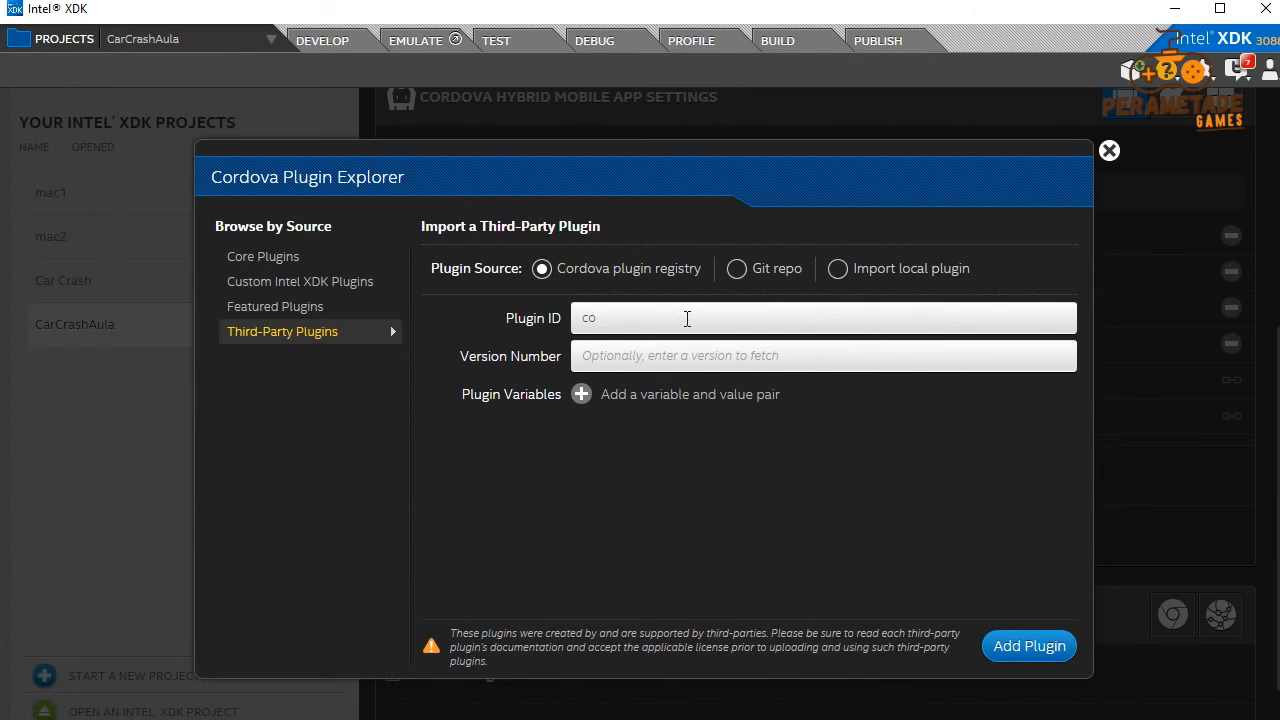
{"action": "type", "text": "rdova-plugin-ad-admob"}
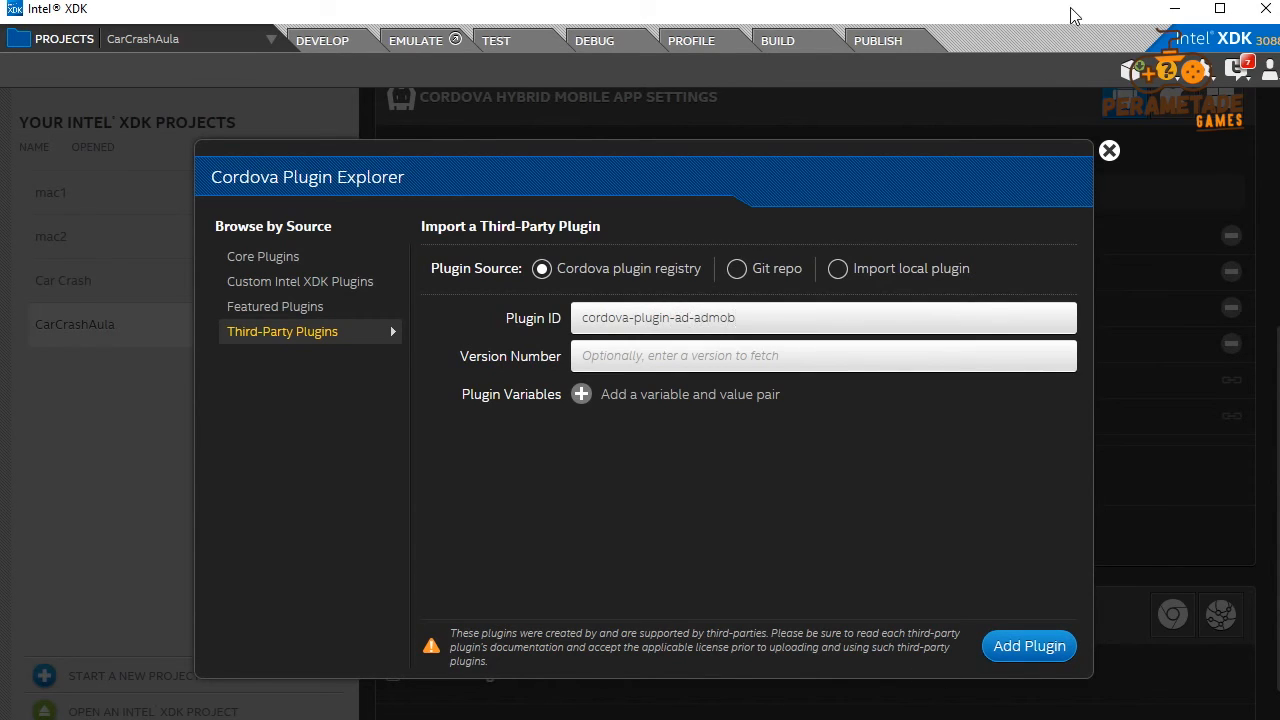
{"action": "left_click", "coordinate": [1110, 149]}
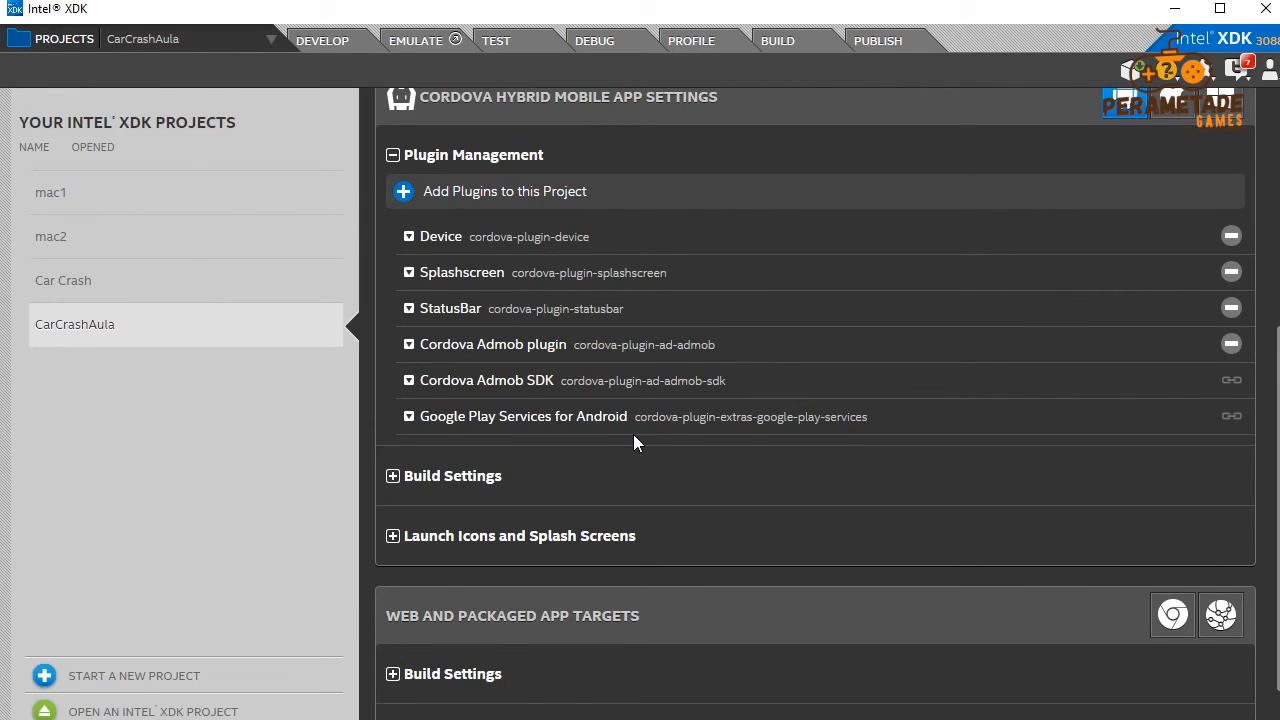
{"action": "scroll", "coordinate": [633, 434], "scroll_direction": "down", "scroll_amount": 1}
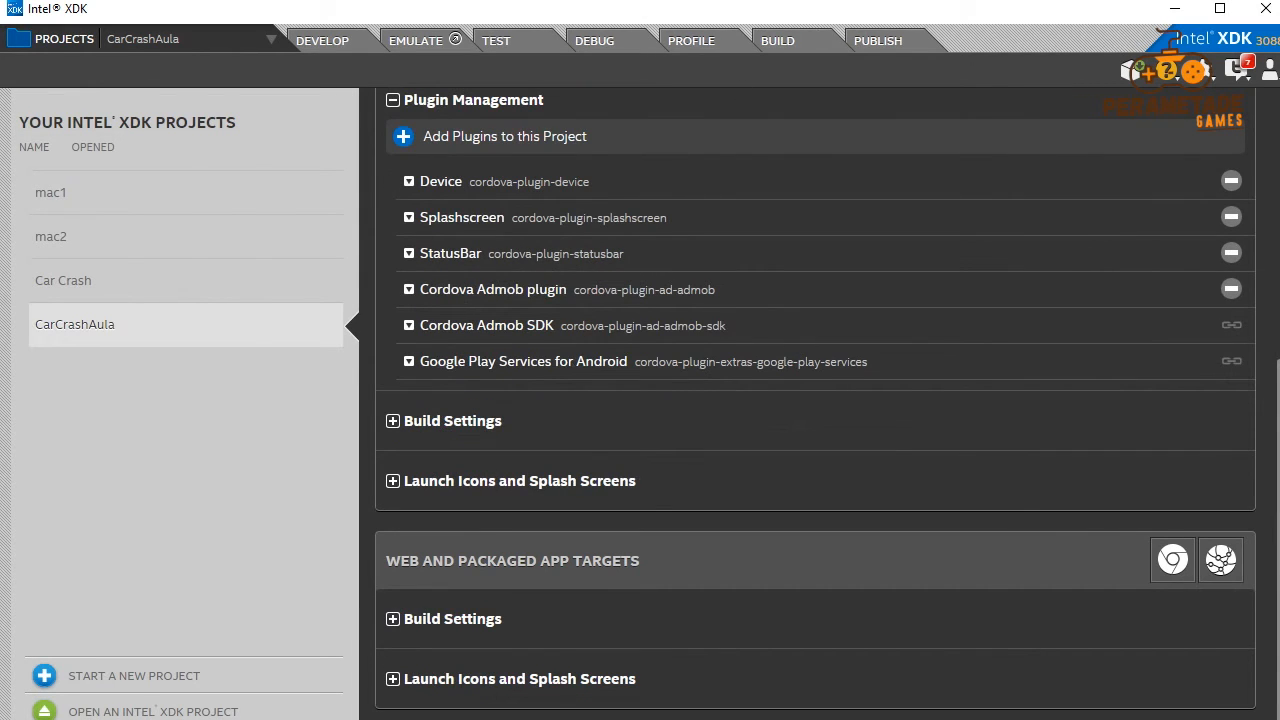
Step: Switch to the YouTube page of the Intel XDK export video in Chrome and highlight the comment quoting the Android asset filename error
{"action": "left_click", "coordinate": [1175, 8]}
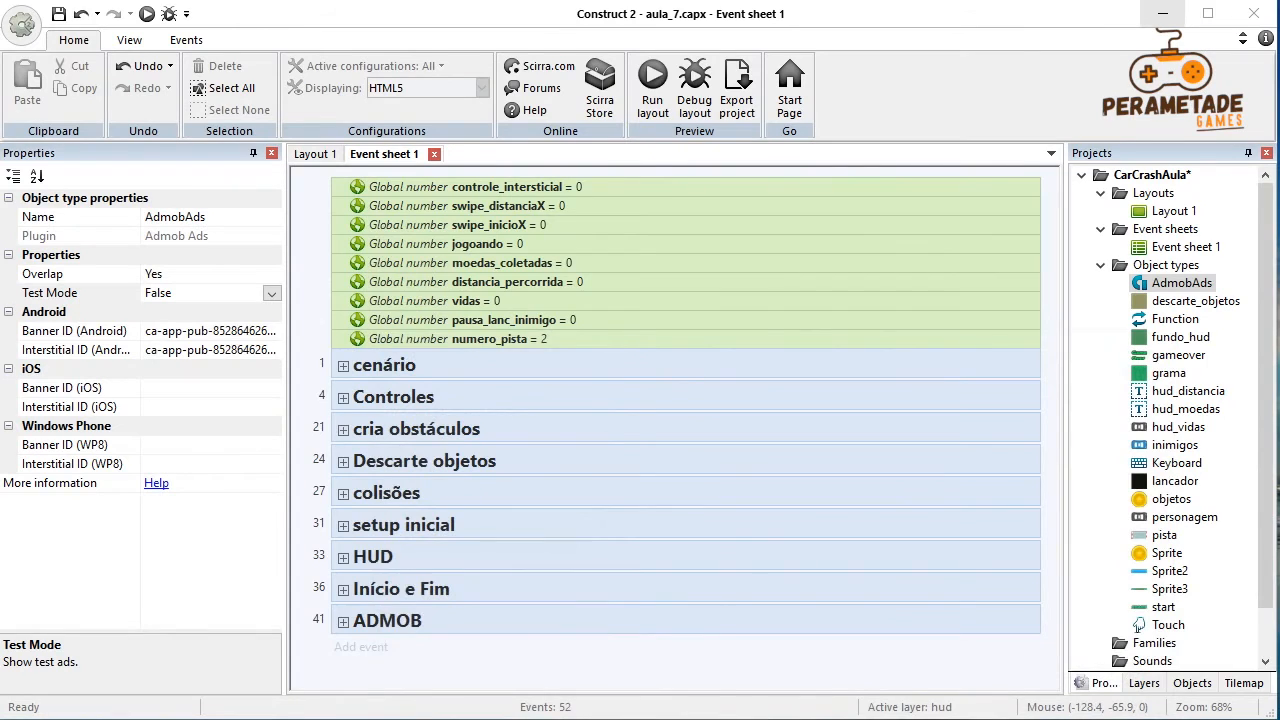
{"action": "mouse_move", "coordinate": [528, 719]}
{"action": "mouse_move", "coordinate": [625, 719]}
{"action": "left_click", "coordinate": [691, 597]}
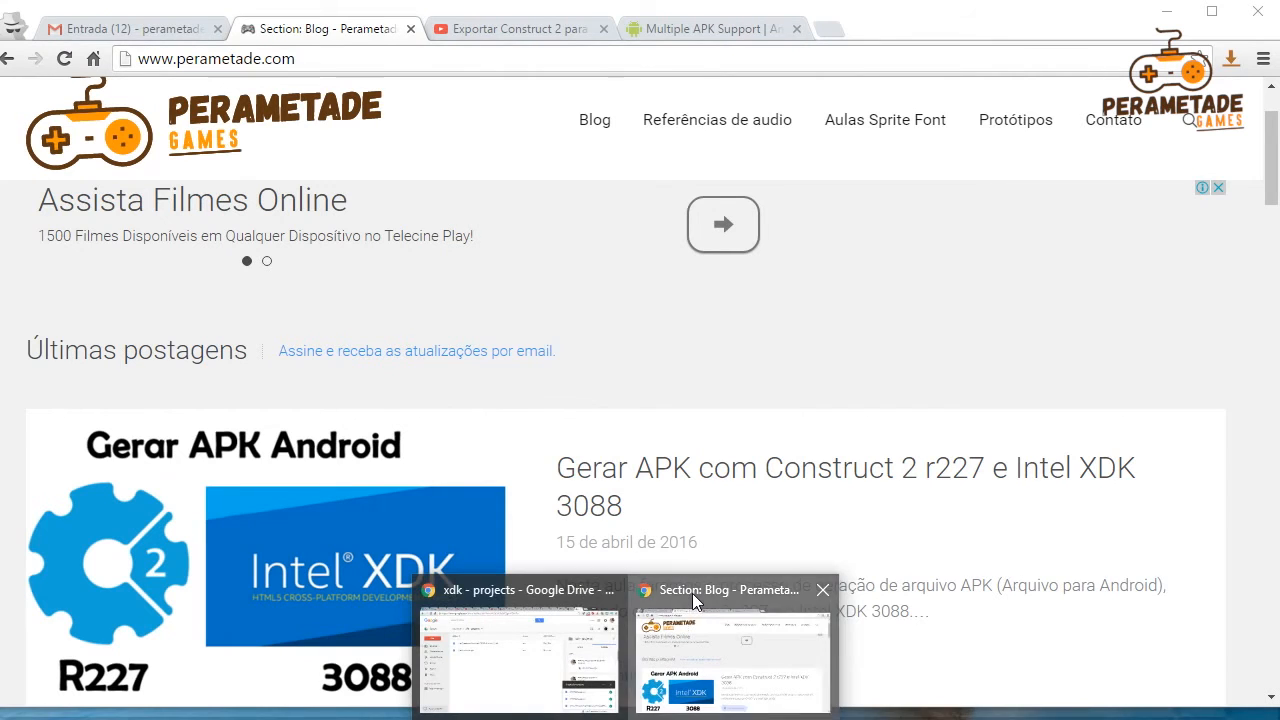
{"action": "left_click", "coordinate": [515, 29]}
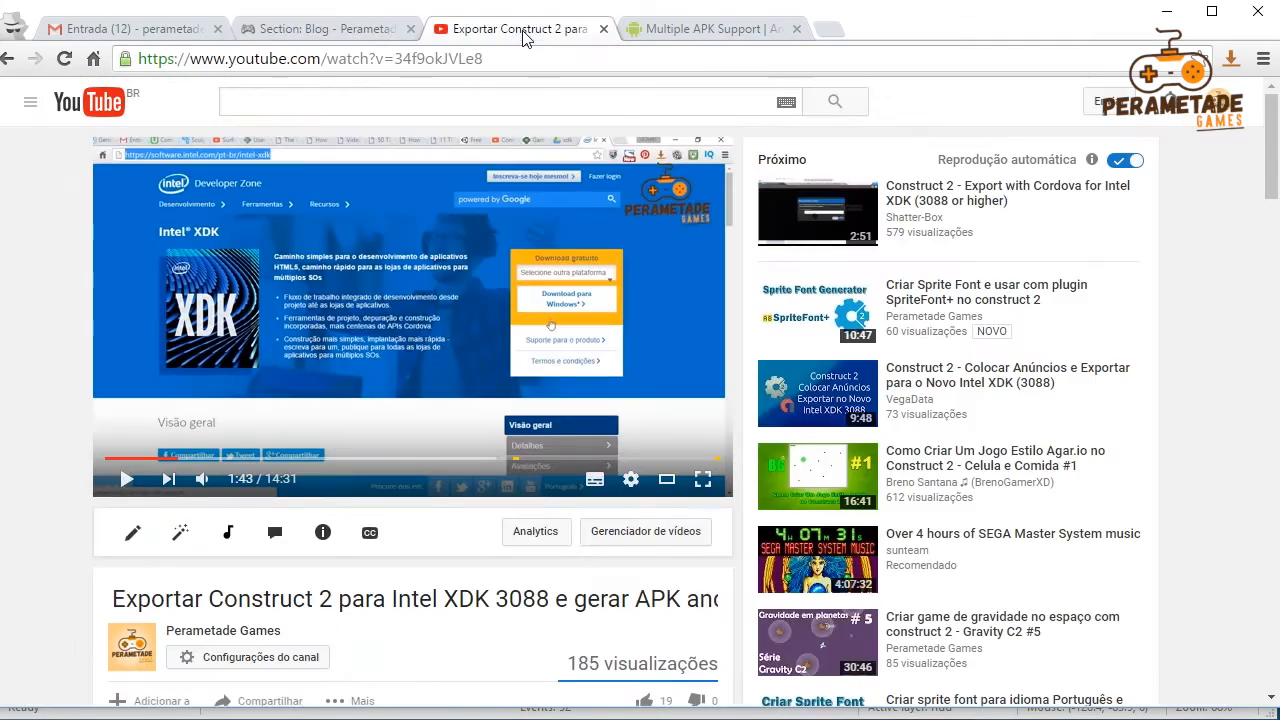
{"action": "scroll", "coordinate": [409, 551], "scroll_direction": "down", "scroll_amount": 5}
{"action": "scroll", "coordinate": [409, 551], "scroll_direction": "down", "scroll_amount": 20}
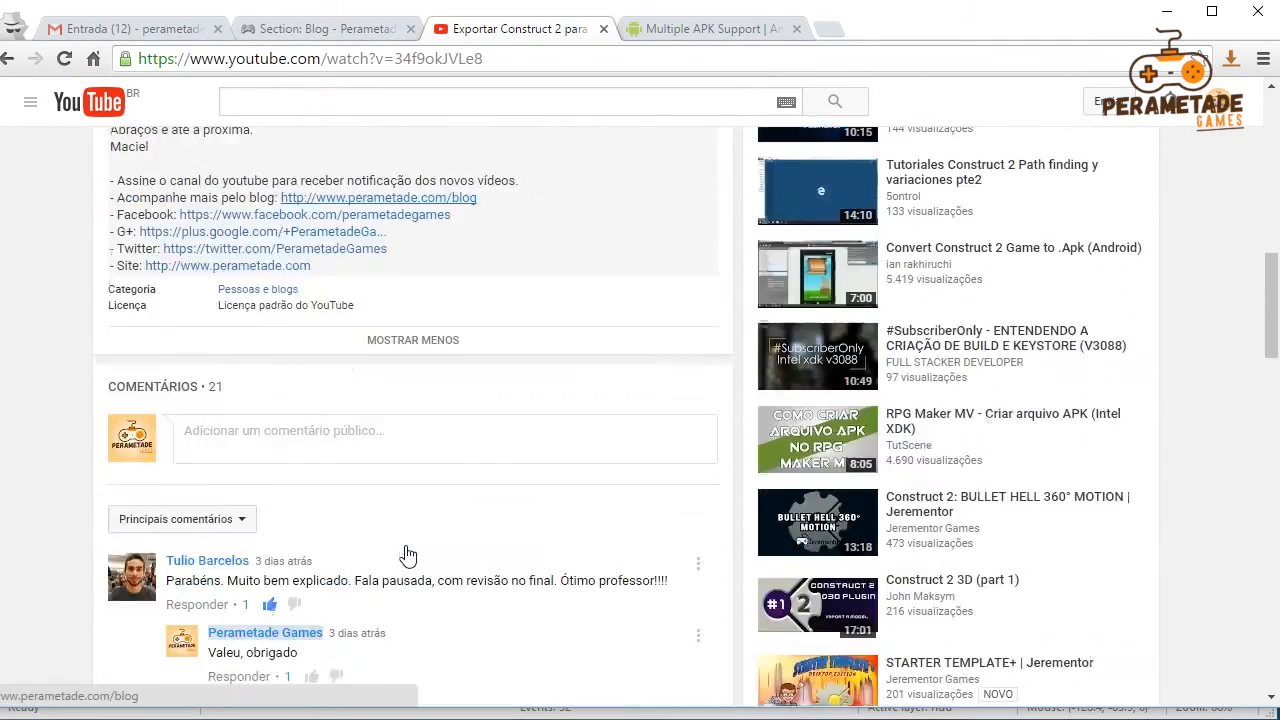
{"action": "scroll", "coordinate": [409, 555], "scroll_direction": "down", "scroll_amount": 2}
{"action": "scroll", "coordinate": [409, 555], "scroll_direction": "up", "scroll_amount": 2}
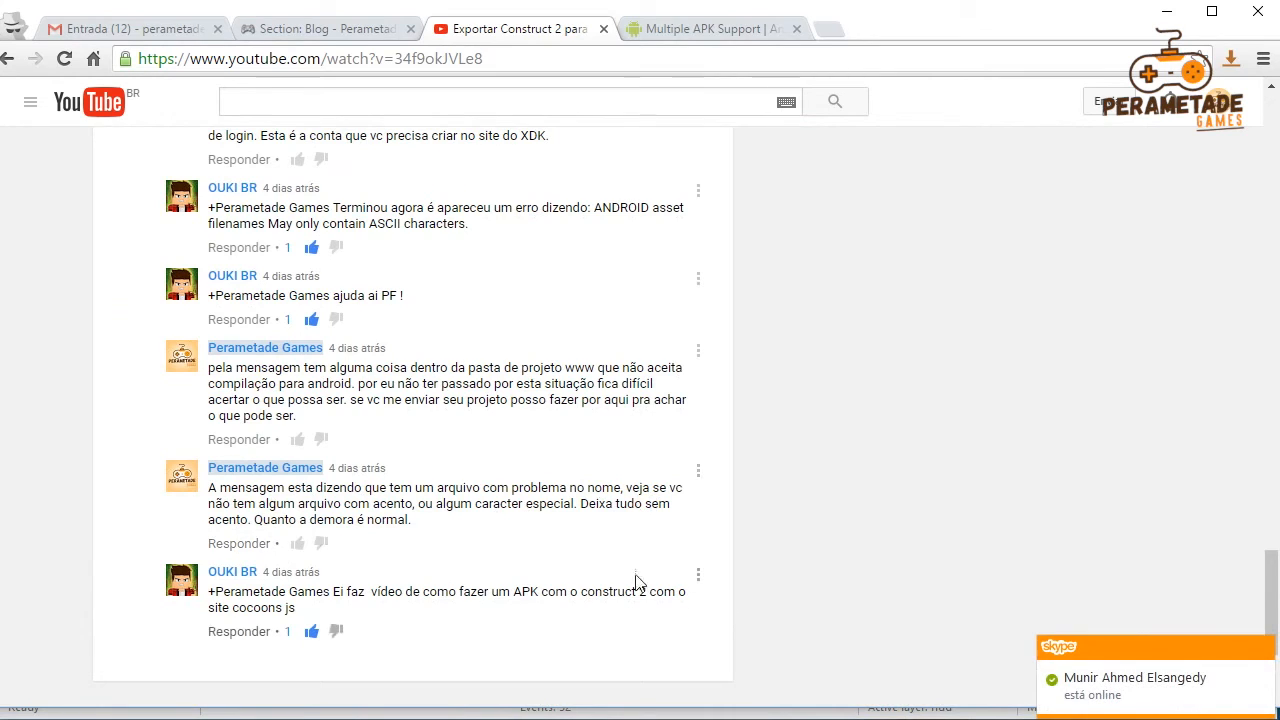
{"action": "scroll", "coordinate": [513, 452], "scroll_direction": "up", "scroll_amount": 1}
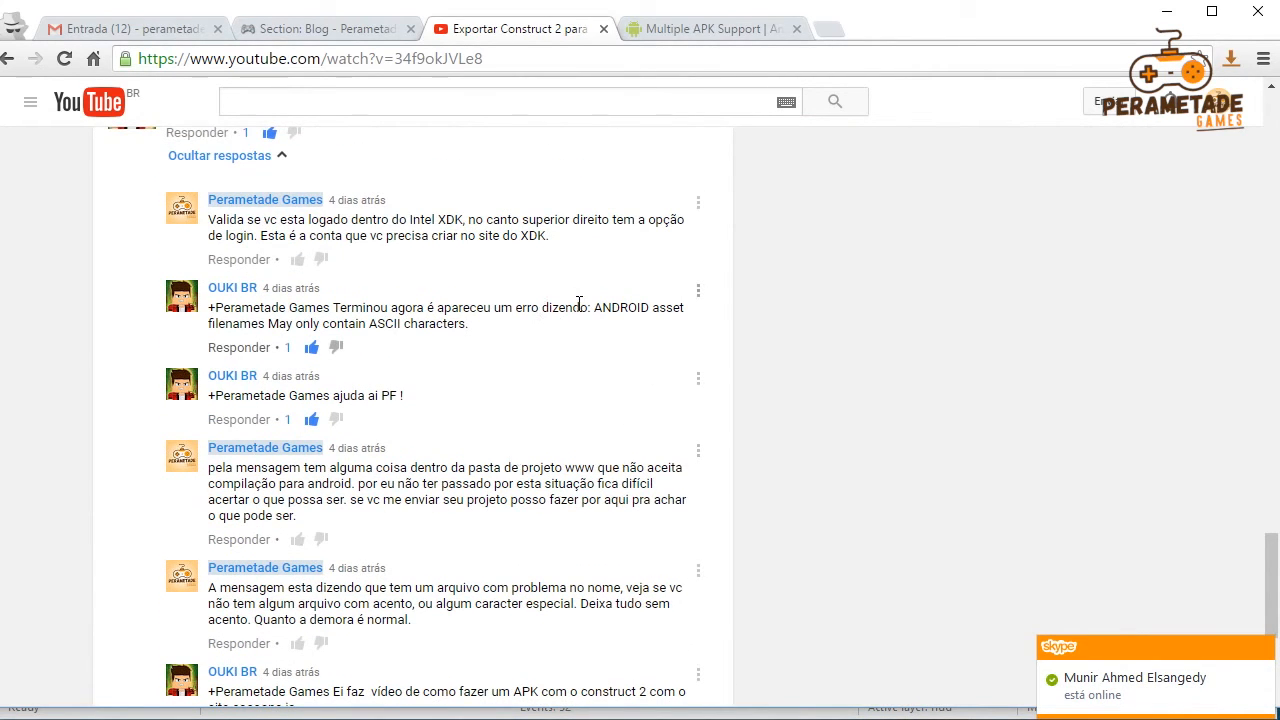
{"action": "left_click_drag", "start_coordinate": [596, 308], "coordinate": [617, 320]}
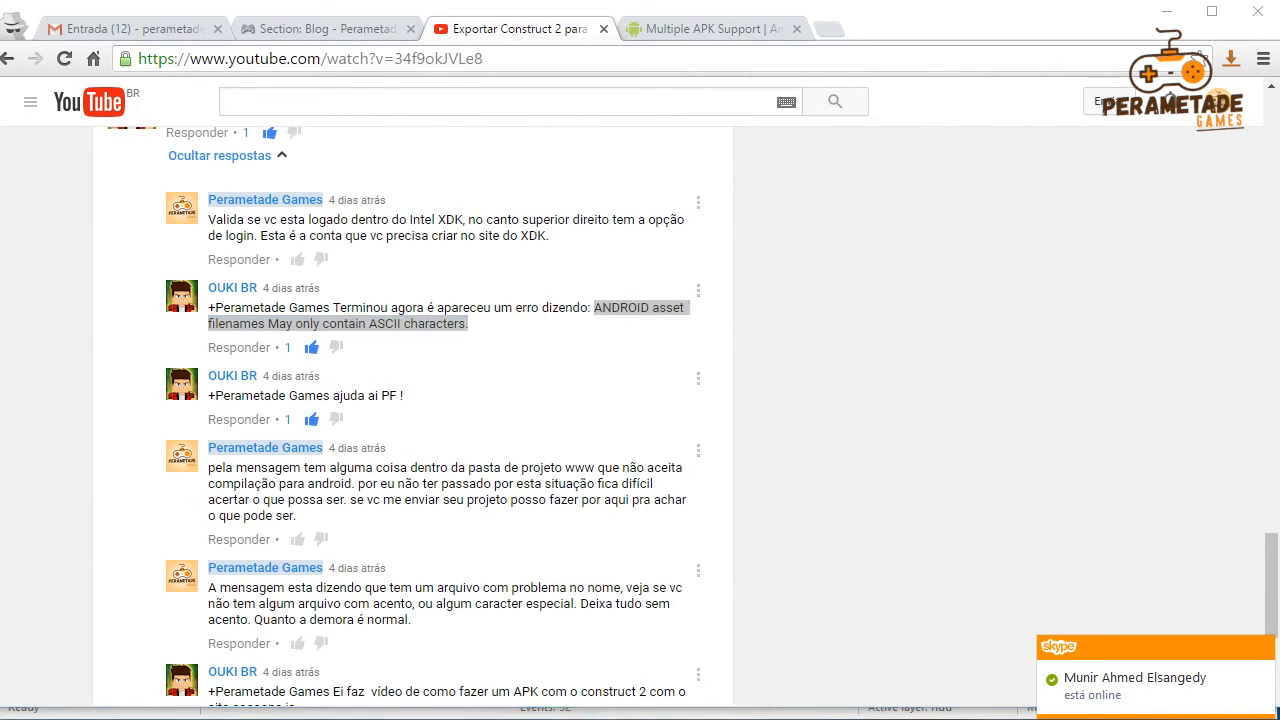
Step: Switch to File Explorer and open the images folder inside the Car Crash project's www folder
{"action": "mouse_move", "coordinate": [435, 712]}
{"action": "left_click", "coordinate": [613, 650]}
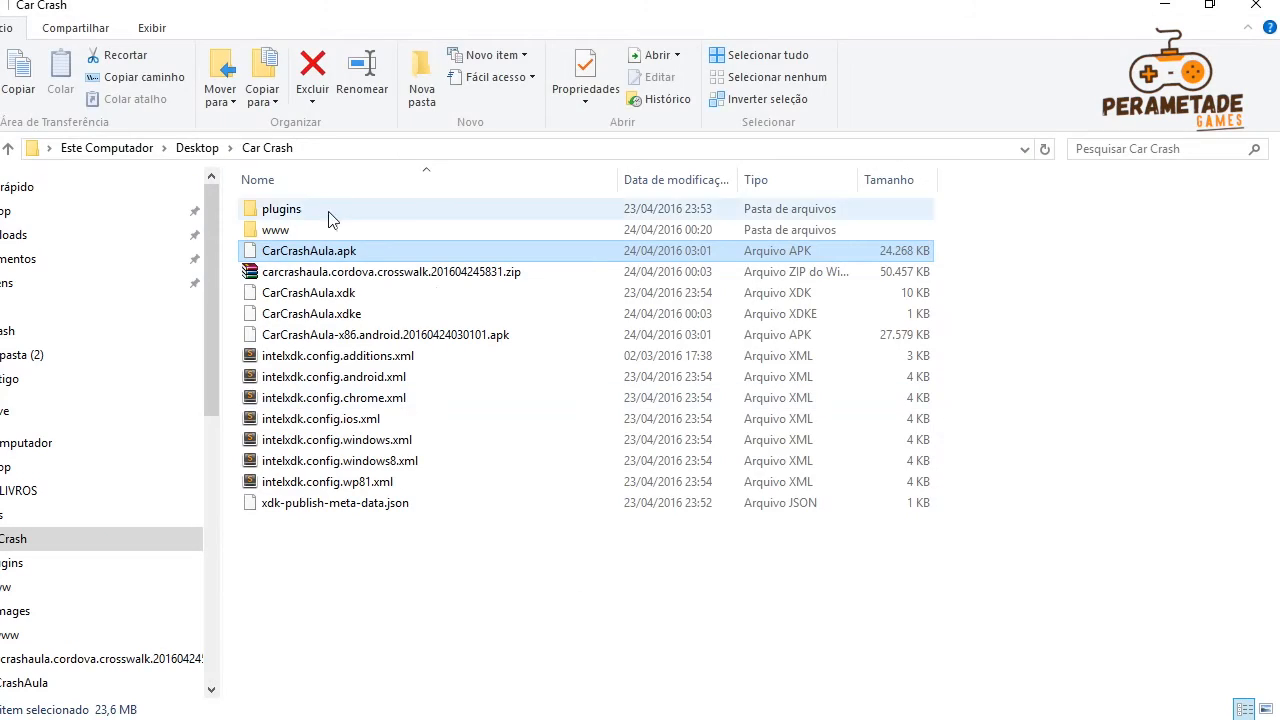
{"action": "double_click", "coordinate": [279, 232]}
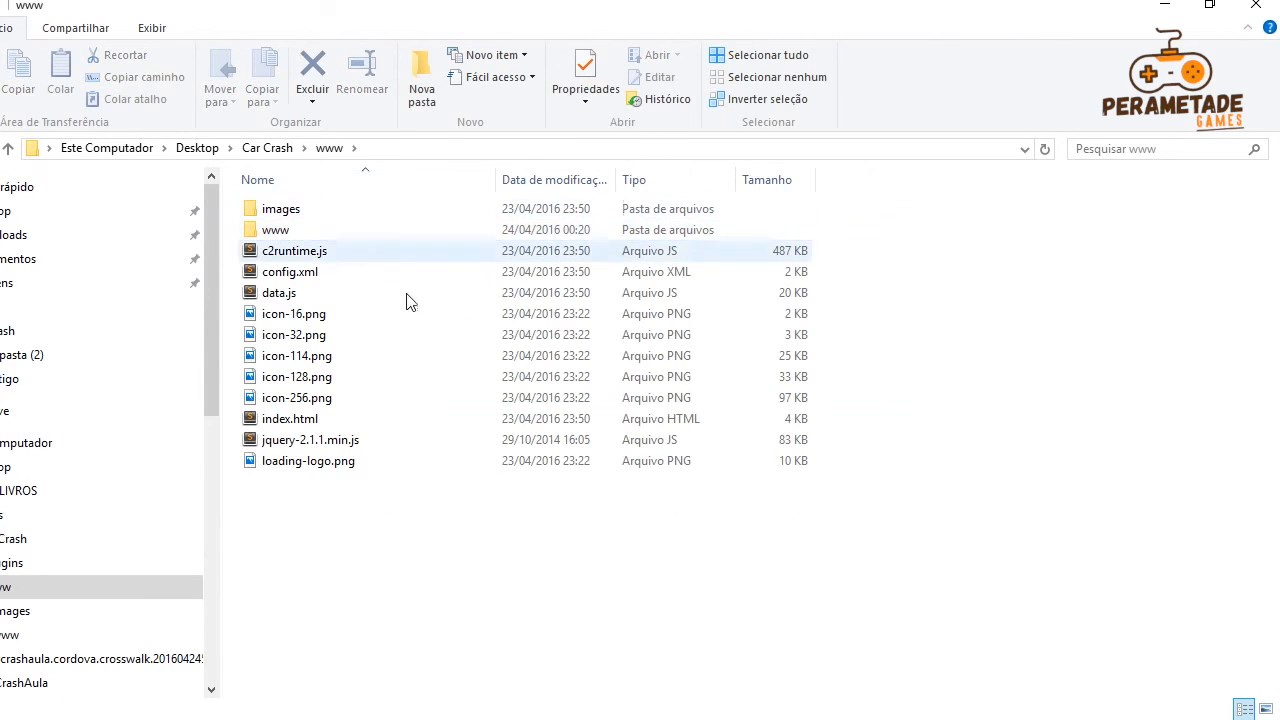
{"action": "double_click", "coordinate": [285, 235]}
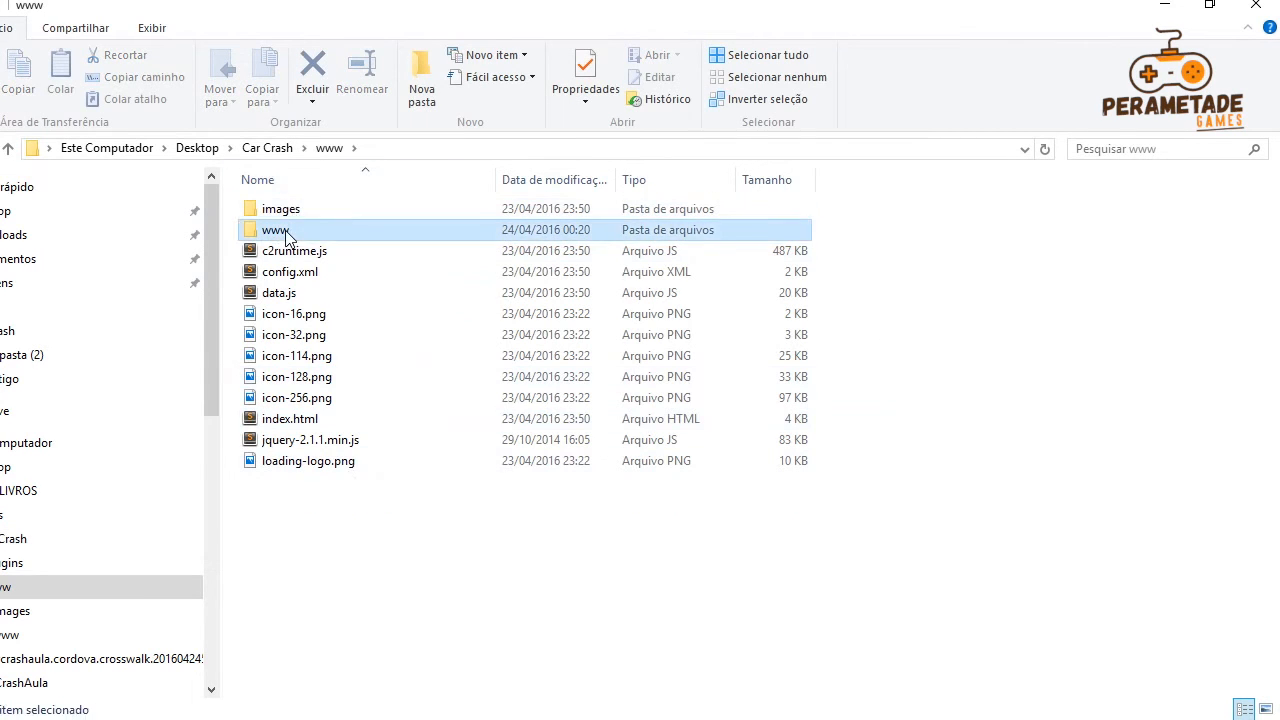
{"action": "key", "text": "BackSpace"}
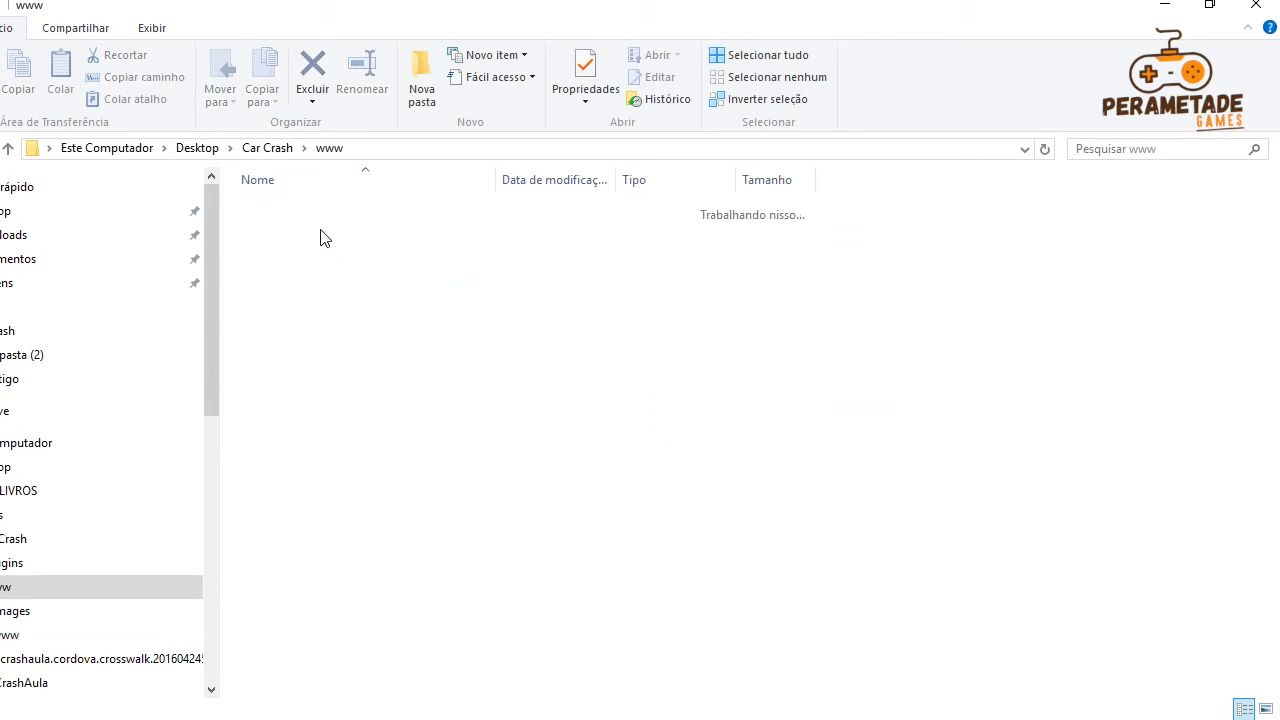
{"action": "double_click", "coordinate": [274, 209]}
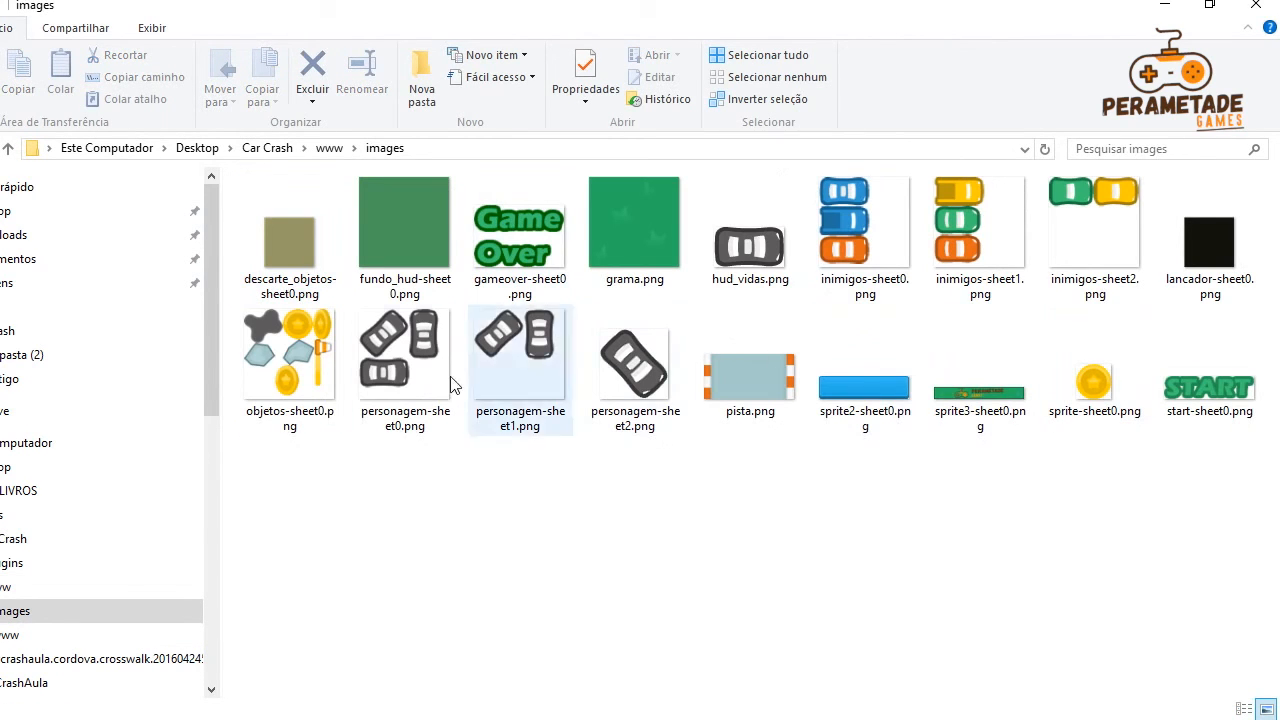
Step: Check the image file names in the images folder, from descarte_objetos-sheet0.png to the inimigos sheets, for accents or special characters
{"action": "left_click", "coordinate": [300, 255]}
{"action": "left_click", "coordinate": [394, 292]}
{"action": "left_click", "coordinate": [481, 290]}
{"action": "left_click", "coordinate": [655, 282]}
{"action": "left_click", "coordinate": [740, 286]}
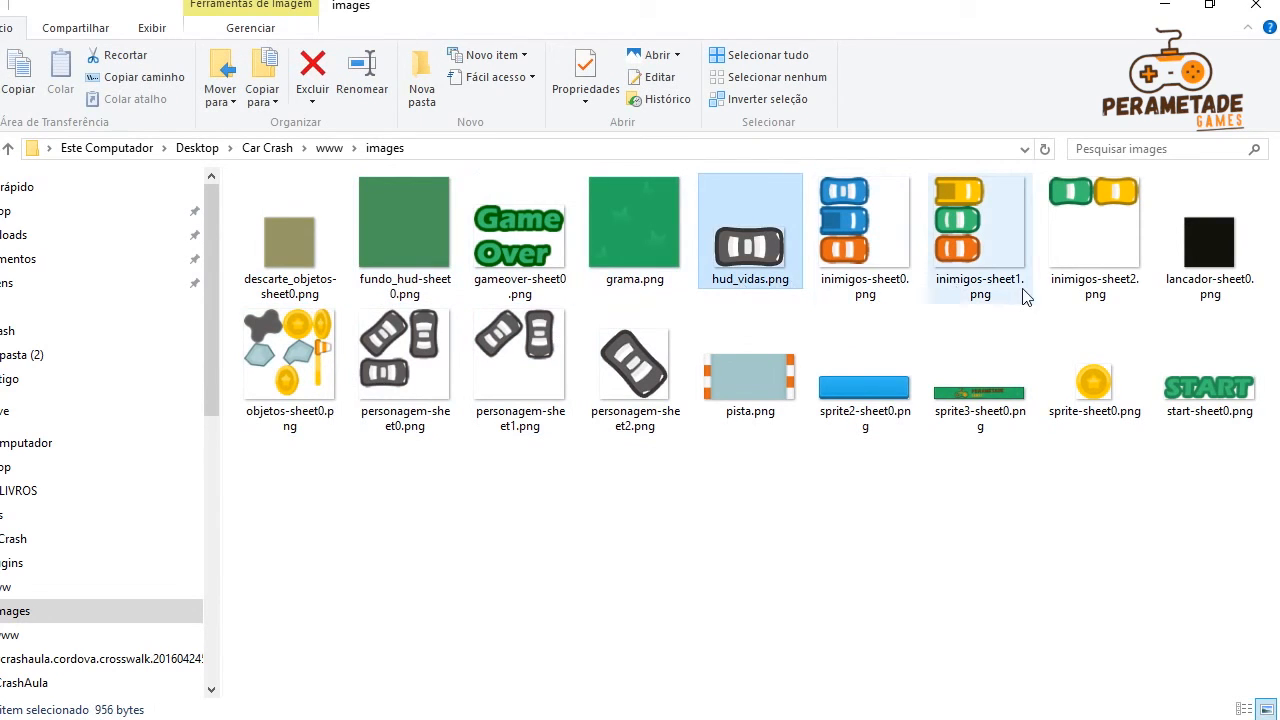
{"action": "mouse_move", "coordinate": [1073, 289]}
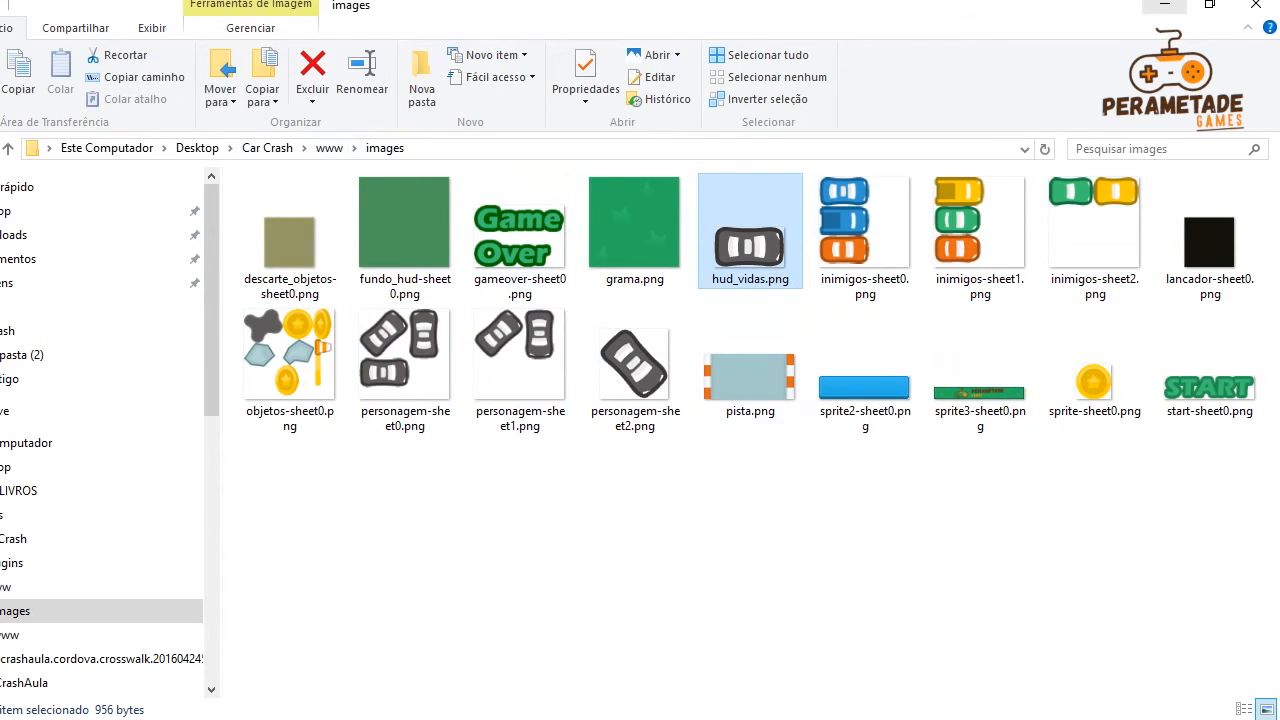
Step: Return to the YouTube comments in Chrome and highlight the ANDROID asset filenames error text again
{"action": "left_click", "coordinate": [1162, 6]}
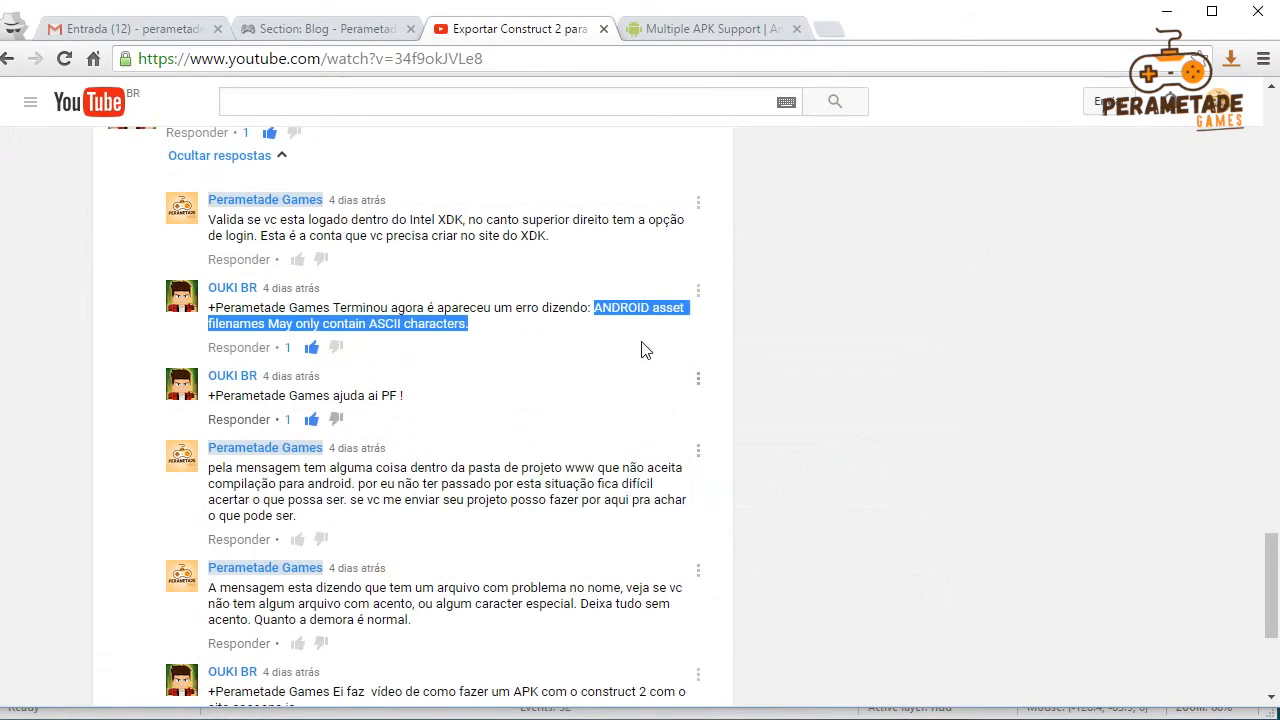
{"action": "left_click", "coordinate": [665, 334]}
{"action": "left_click_drag", "start_coordinate": [594, 308], "coordinate": [690, 318]}
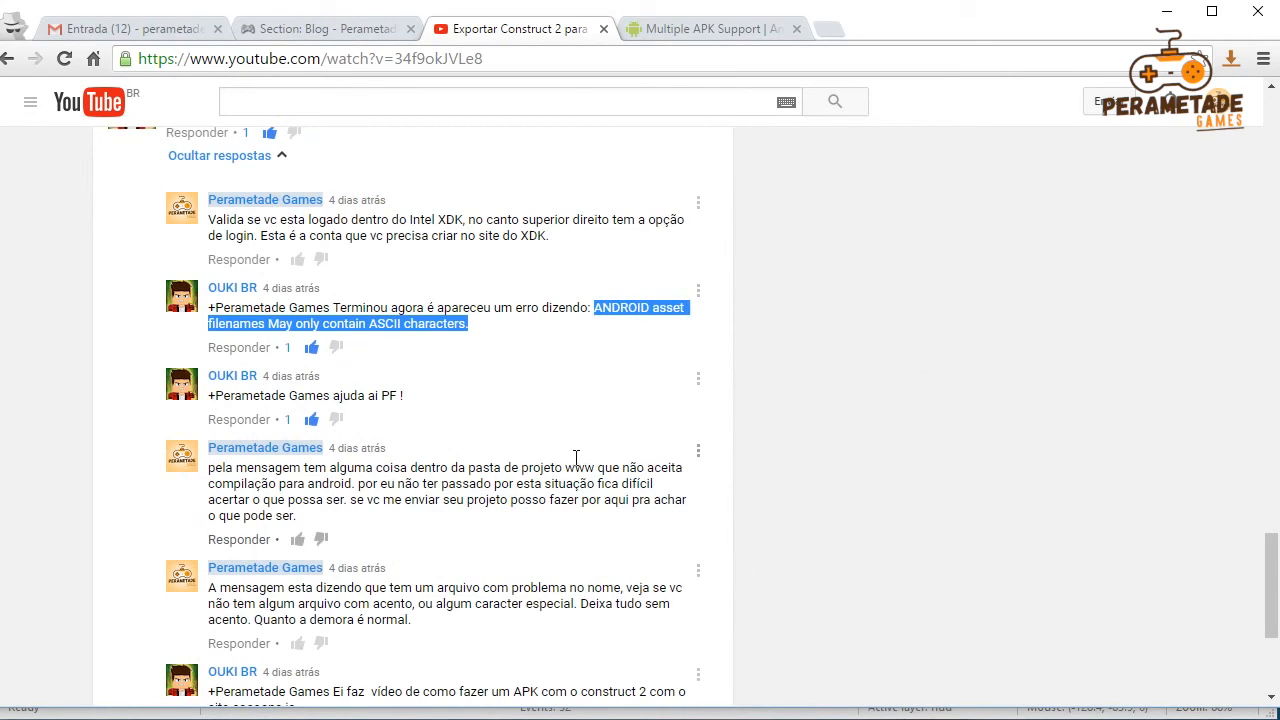
Step: Highlight the keystore mention in the reply about the package error, and the commenter's text reporting that error
{"action": "scroll", "coordinate": [577, 462], "scroll_direction": "up", "scroll_amount": 3}
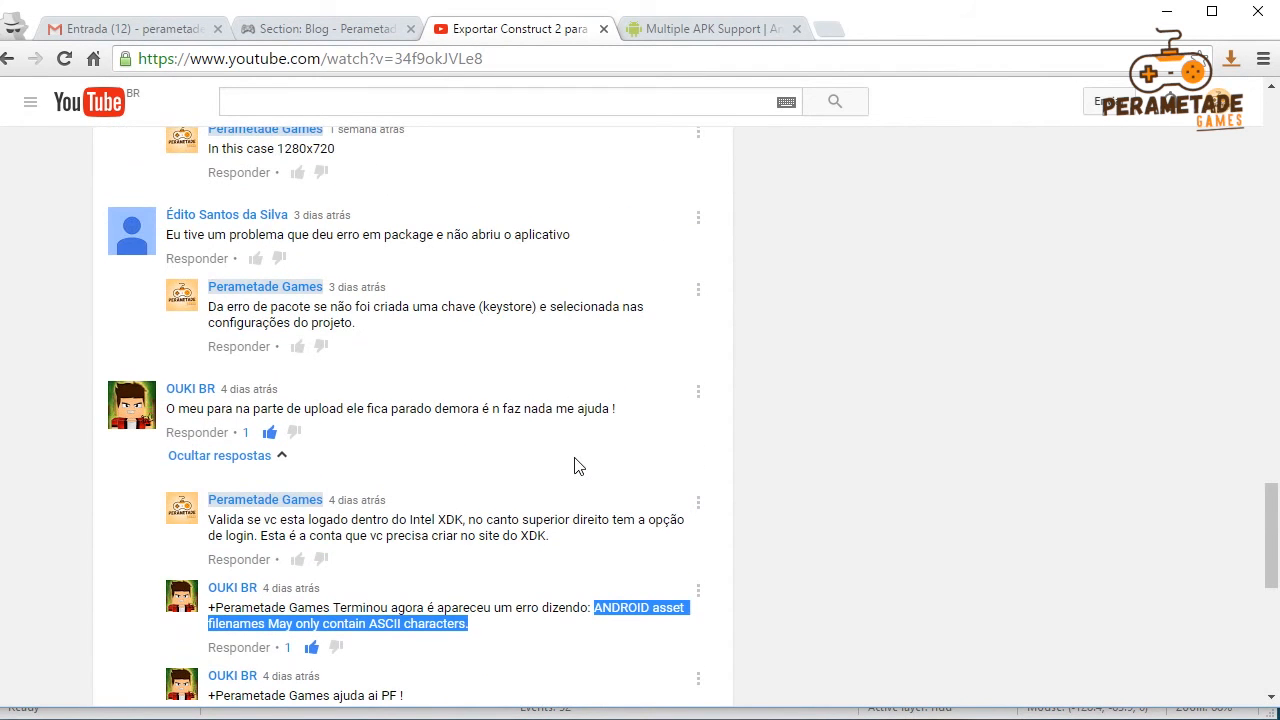
{"action": "scroll", "coordinate": [577, 465], "scroll_direction": "up", "scroll_amount": 1}
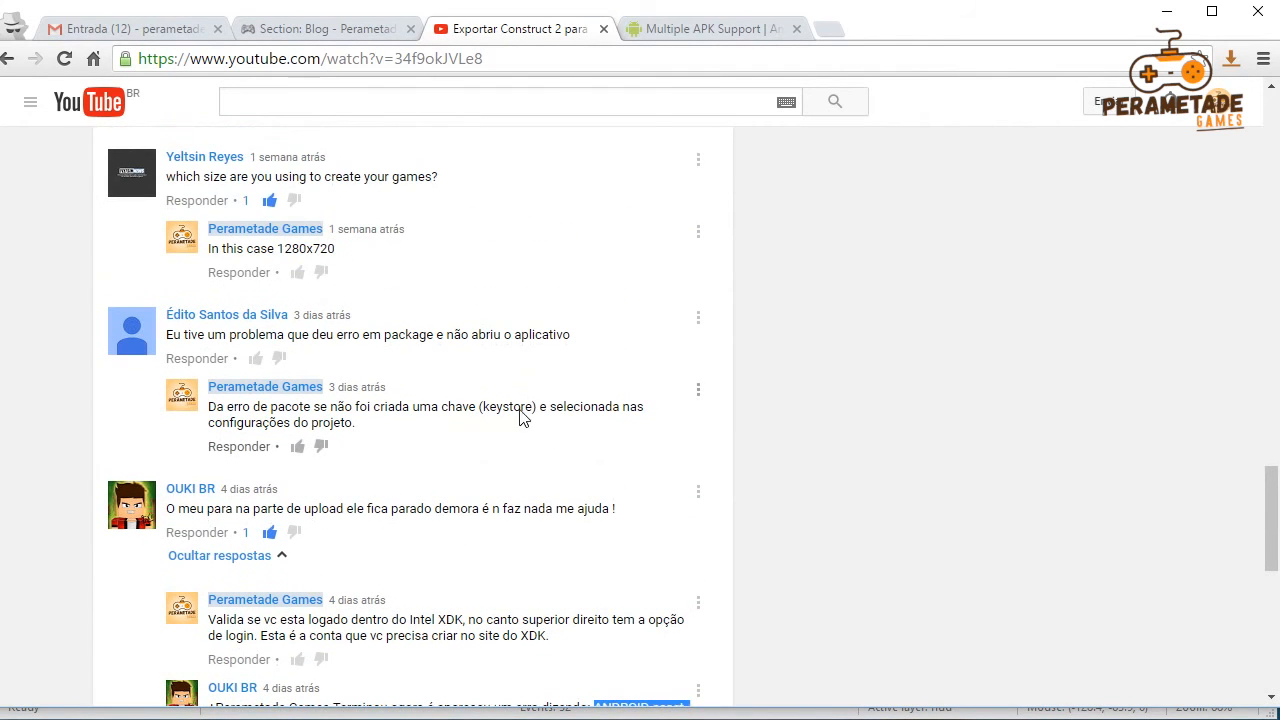
{"action": "left_click_drag", "start_coordinate": [478, 406], "coordinate": [512, 407]}
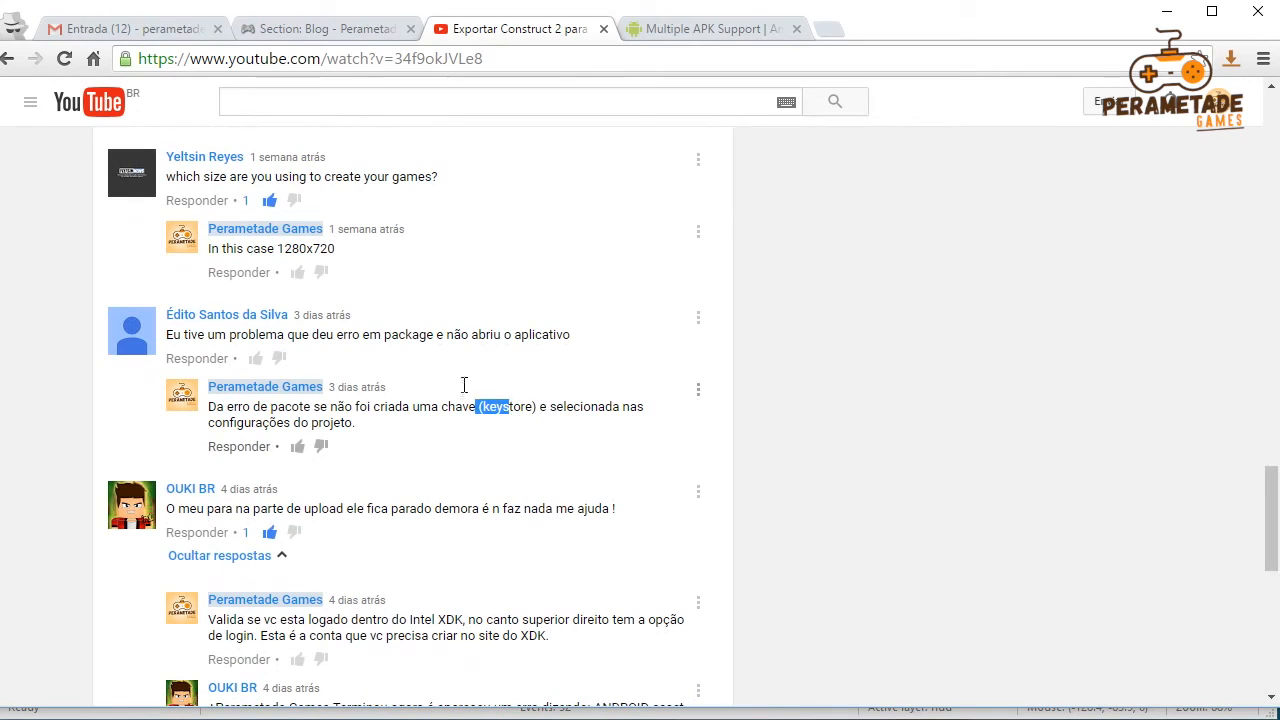
{"action": "left_click", "coordinate": [389, 334]}
{"action": "left_click_drag", "start_coordinate": [383, 334], "coordinate": [570, 338]}
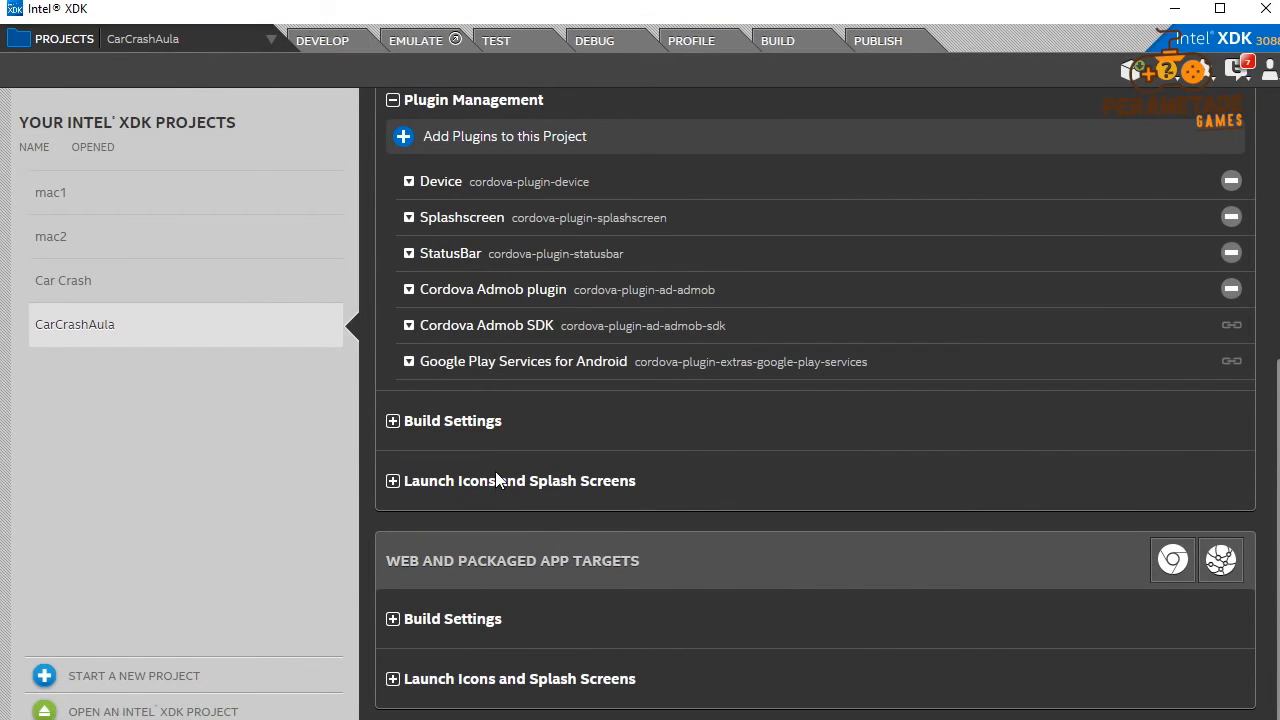
Step: Switch to Intel XDK, check the Android build's certificate status, and return to the CarCrashAula project settings
{"action": "left_click", "coordinate": [787, 44]}
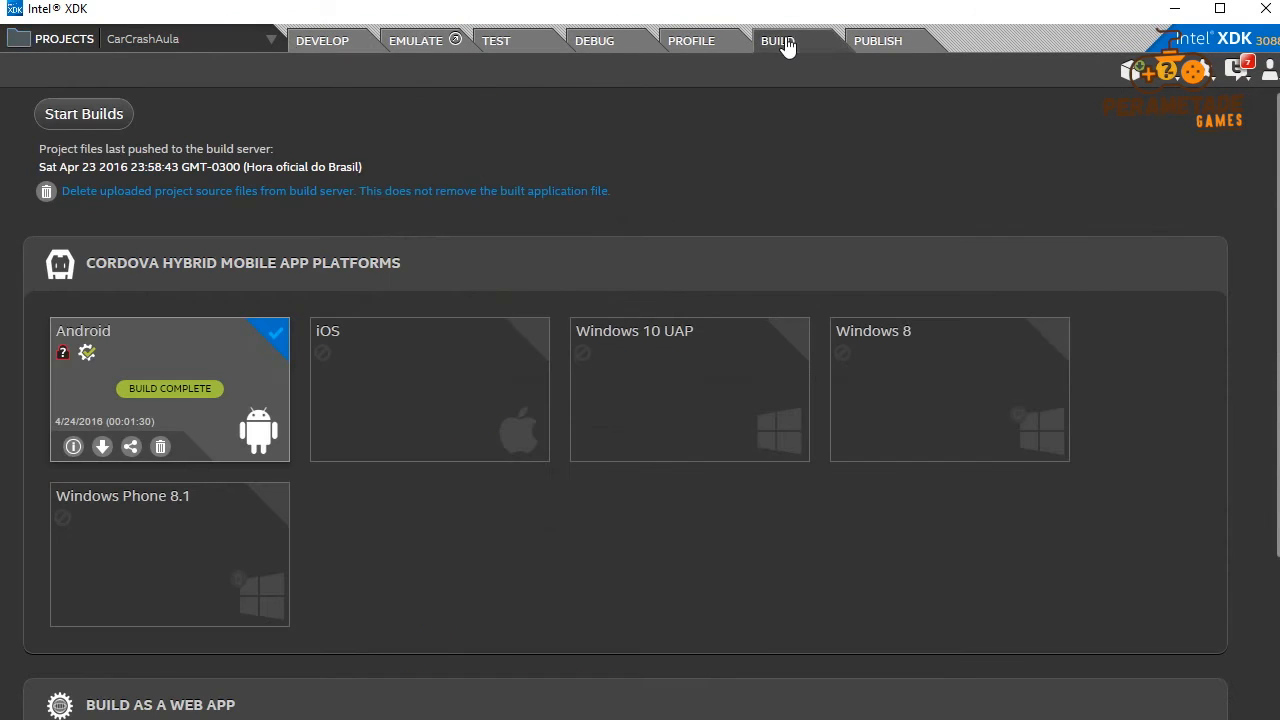
{"action": "mouse_move", "coordinate": [86, 362]}
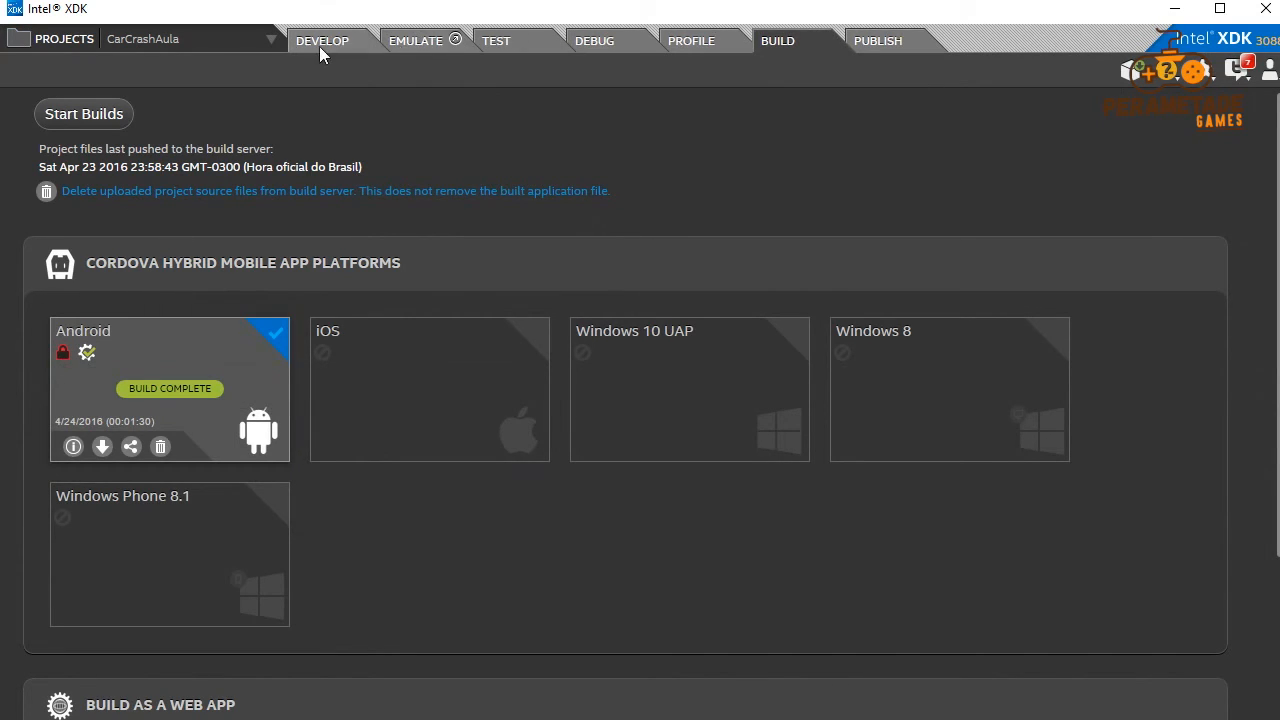
{"action": "left_click", "coordinate": [62, 40]}
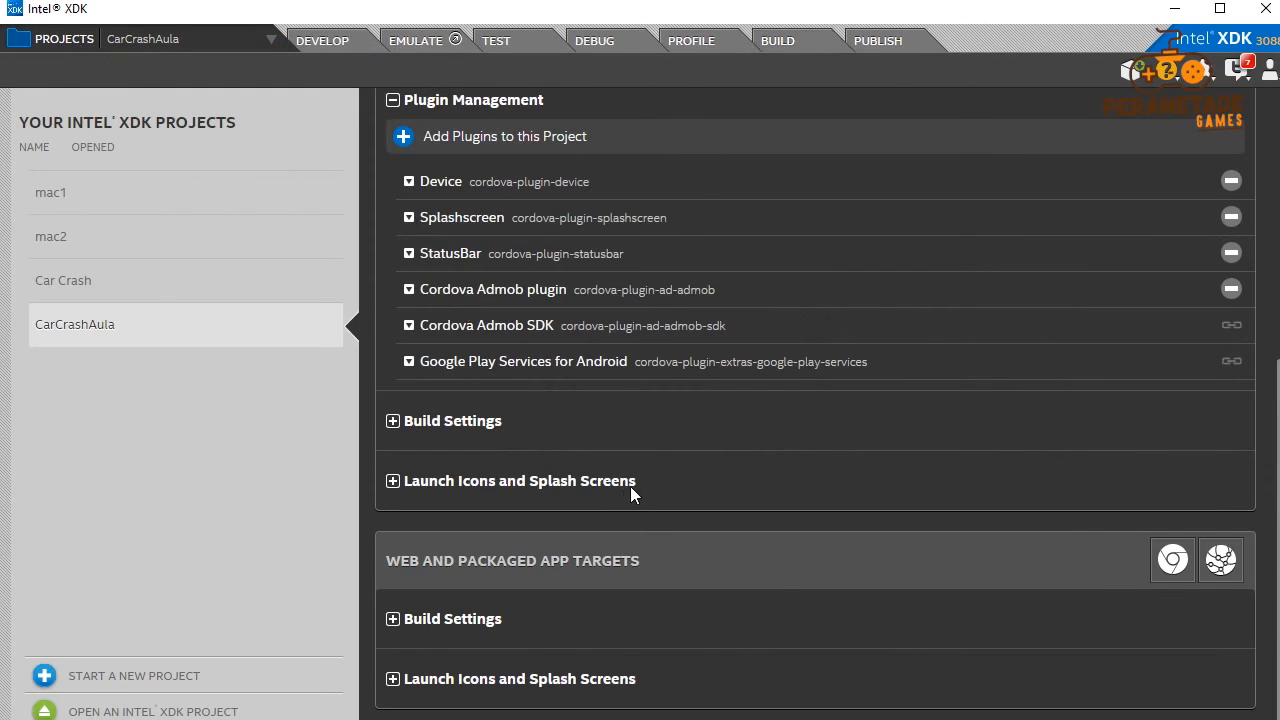
Step: Review the Developer Certificate choices in the Android build settings without changing them, and check the Android build once more
{"action": "left_click", "coordinate": [391, 421]}
{"action": "scroll", "coordinate": [605, 515], "scroll_direction": "down", "scroll_amount": 10}
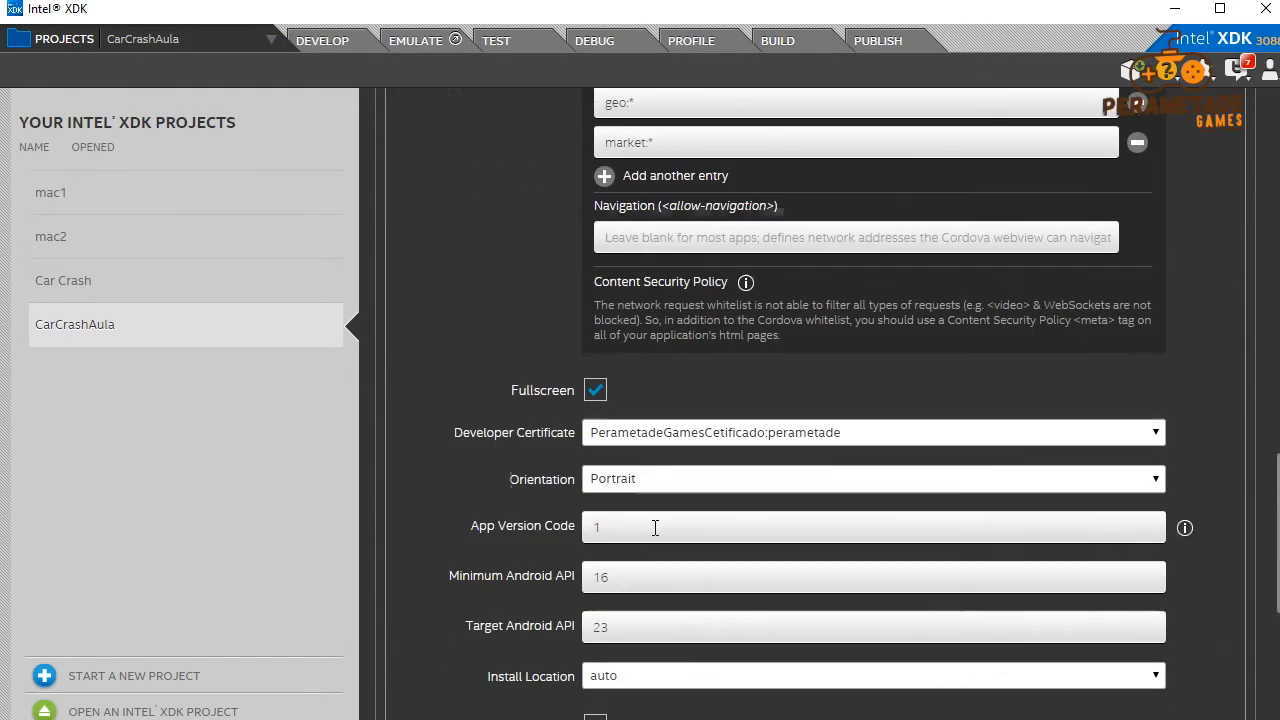
{"action": "scroll", "coordinate": [713, 338], "scroll_direction": "up", "scroll_amount": 2}
{"action": "left_click", "coordinate": [713, 338]}
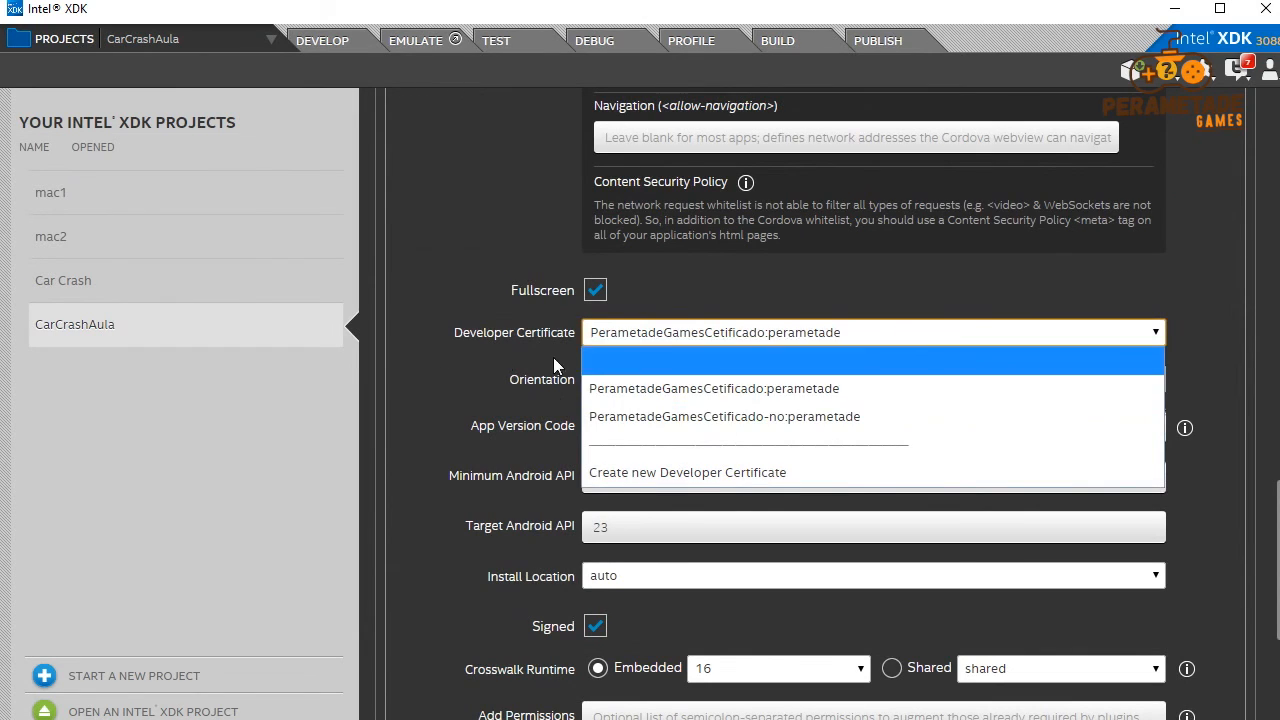
{"action": "left_click", "coordinate": [1161, 297]}
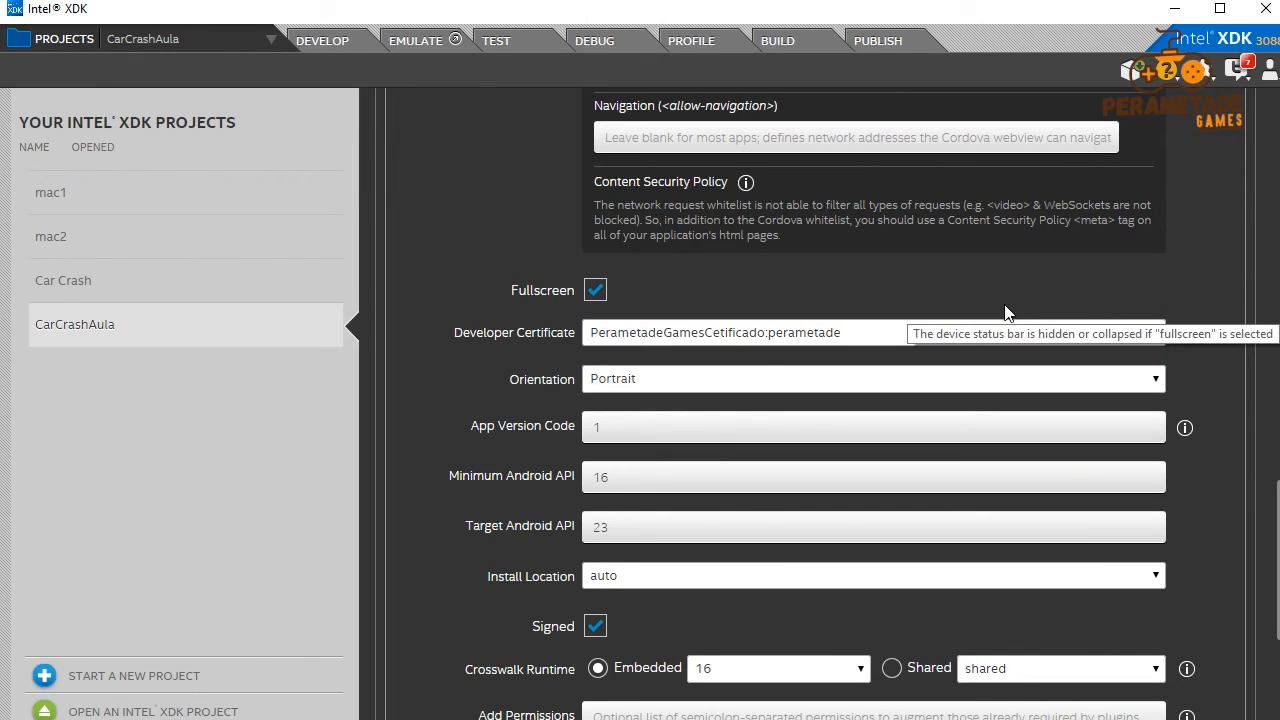
{"action": "left_click", "coordinate": [786, 42]}
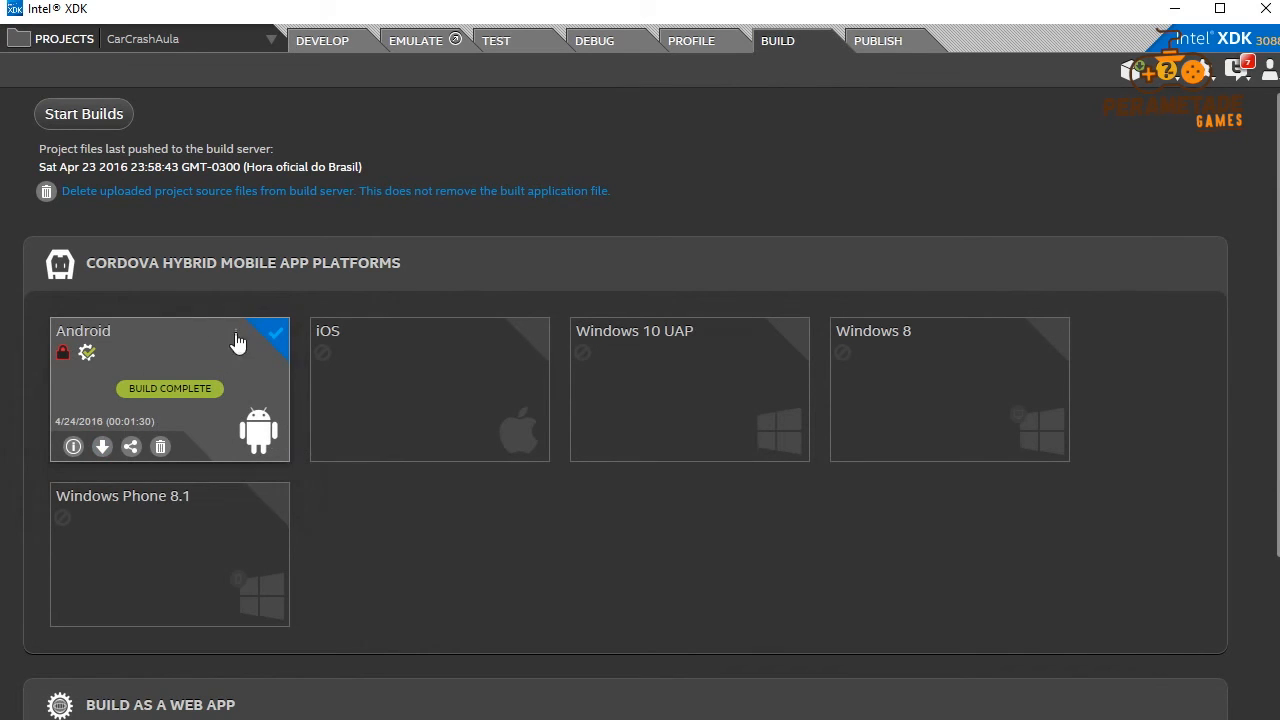
{"action": "left_click", "coordinate": [80, 45]}
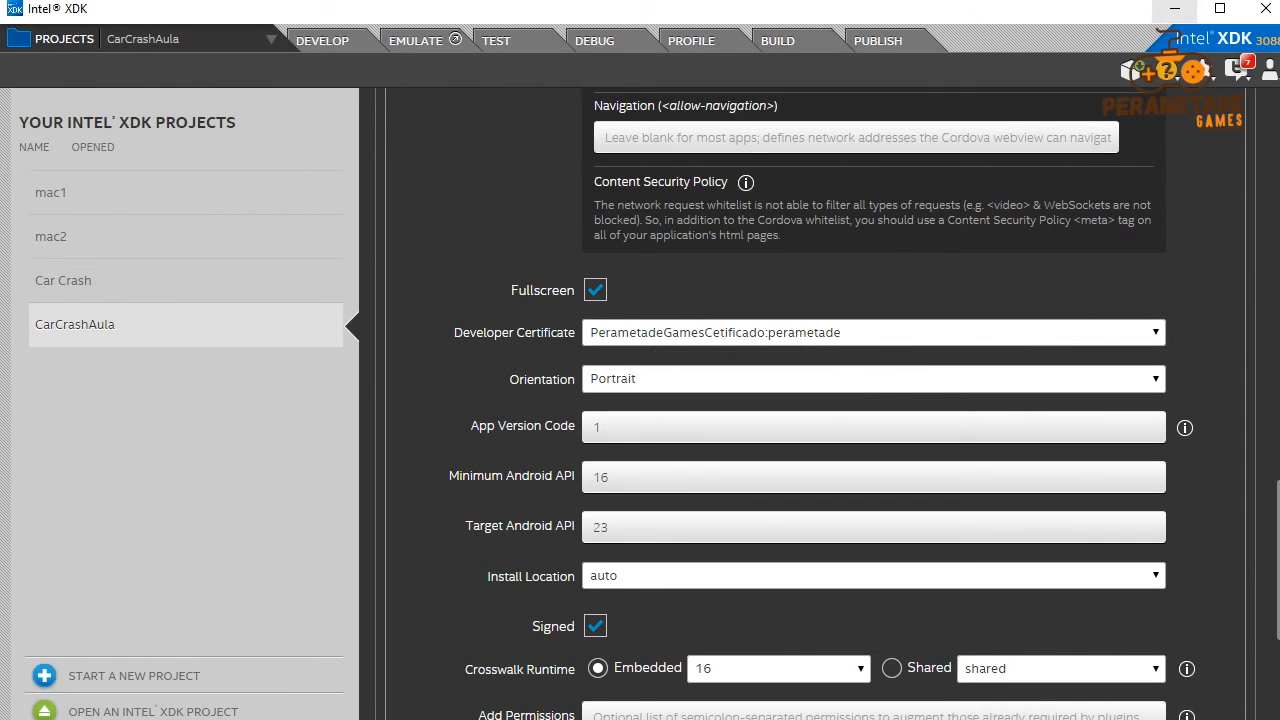
Step: Return to the YouTube comments and highlight the question about which of the two generated APK files to submit to Google Play
{"action": "left_click", "coordinate": [1172, 8]}
{"action": "scroll", "coordinate": [634, 523], "scroll_direction": "up", "scroll_amount": 6}
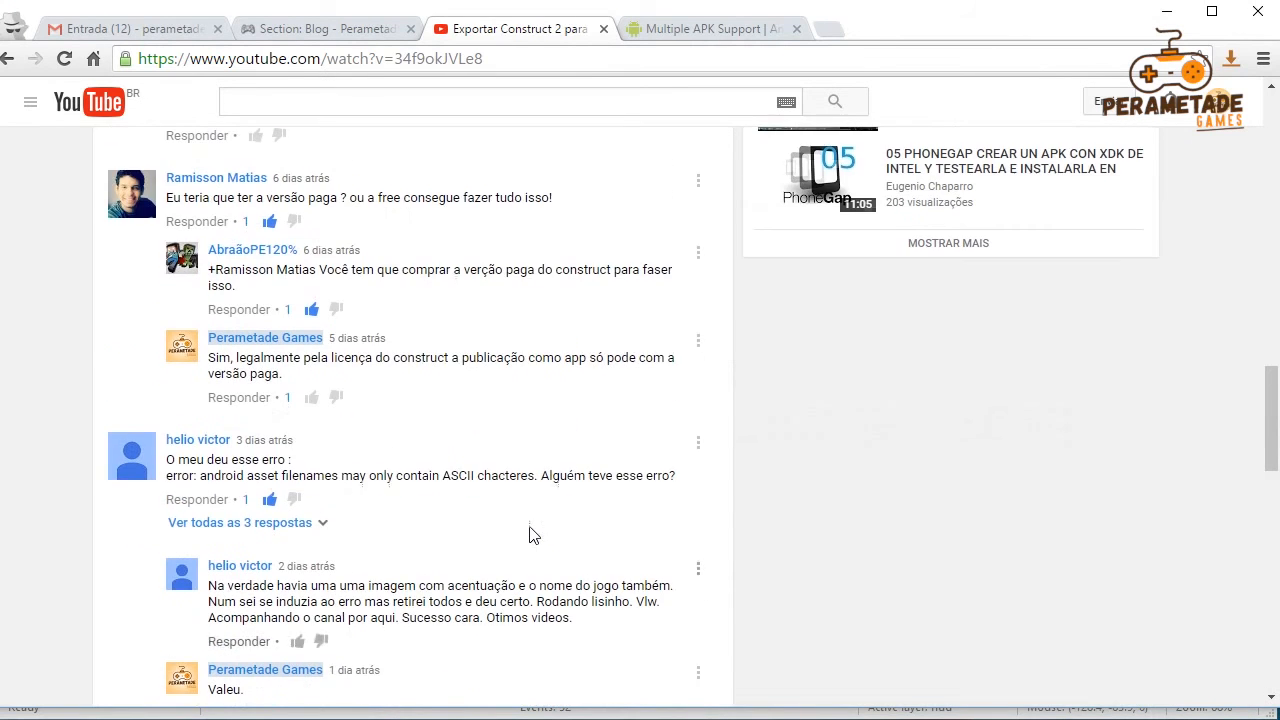
{"action": "scroll", "coordinate": [530, 534], "scroll_direction": "up", "scroll_amount": 3}
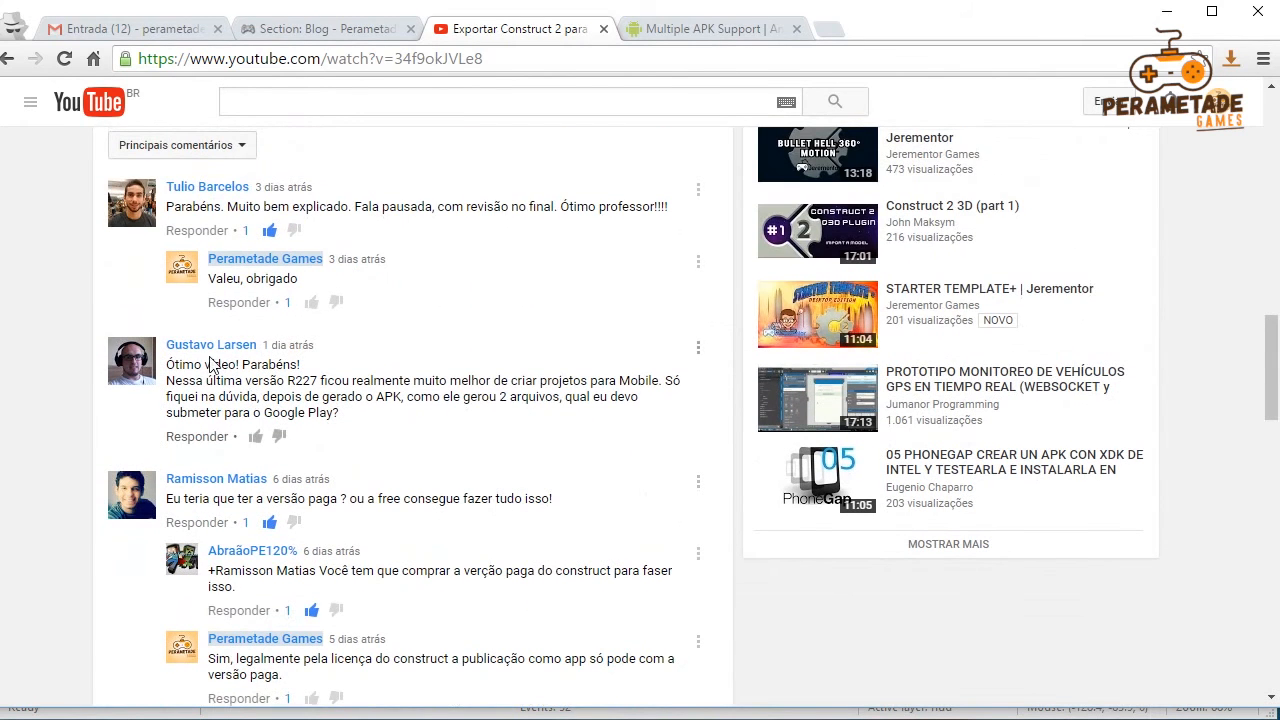
{"action": "left_click_drag", "start_coordinate": [340, 413], "coordinate": [182, 381]}
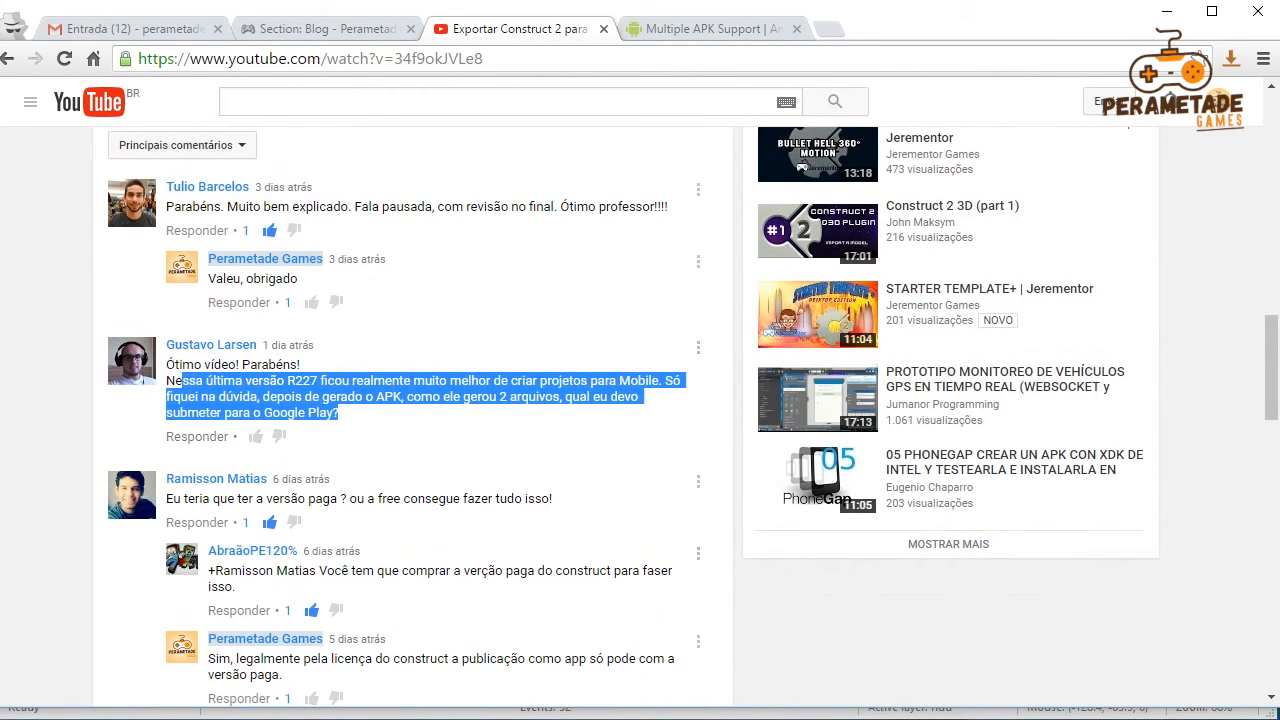
Step: Open carcrashaula.cordova.crosswalk.201604245831.zip from the Desktop's Car Crash folder in WinRAR and dismiss the licence notice
{"action": "left_click", "coordinate": [430, 719]}
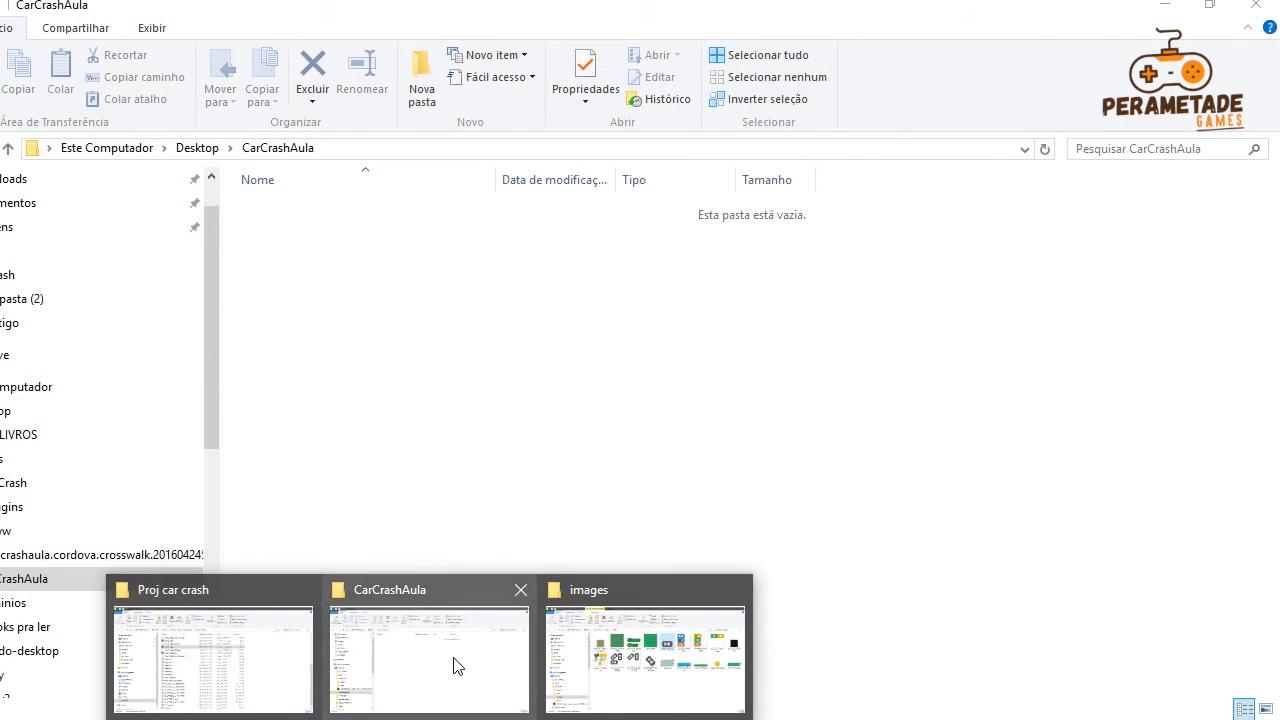
{"action": "left_click", "coordinate": [451, 663]}
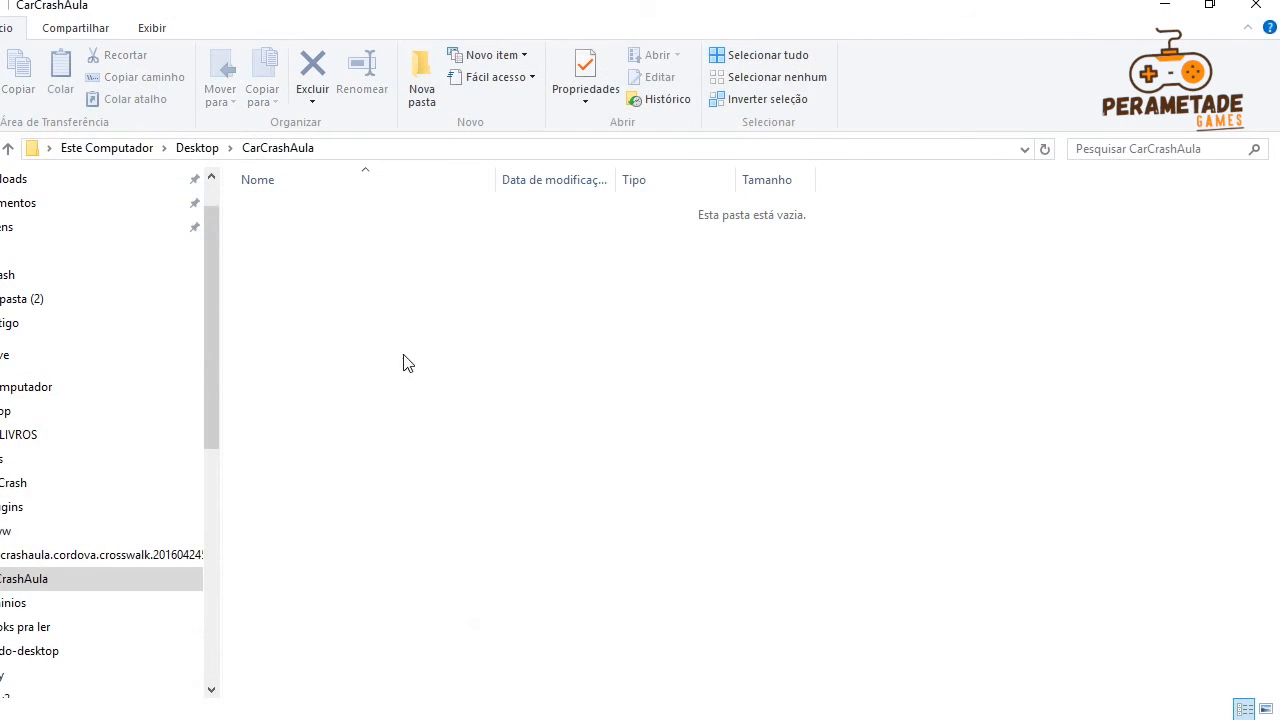
{"action": "left_click", "coordinate": [215, 150]}
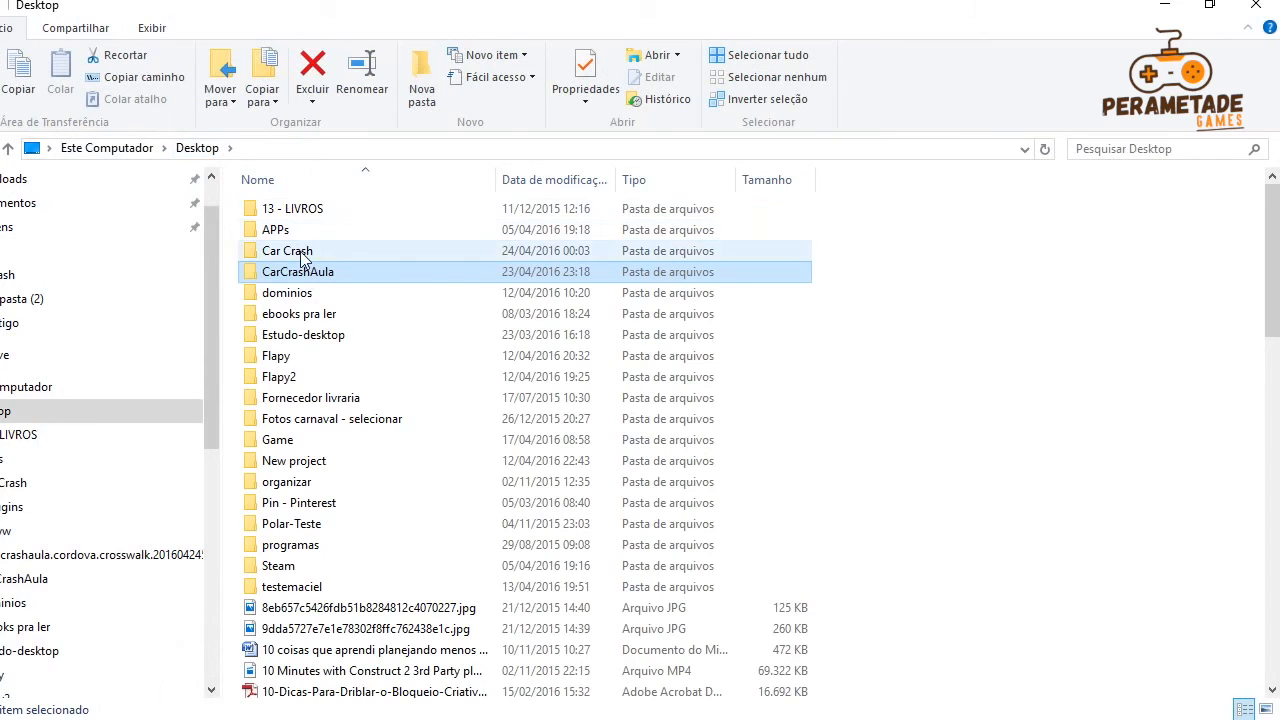
{"action": "double_click", "coordinate": [300, 251]}
{"action": "left_click", "coordinate": [372, 274]}
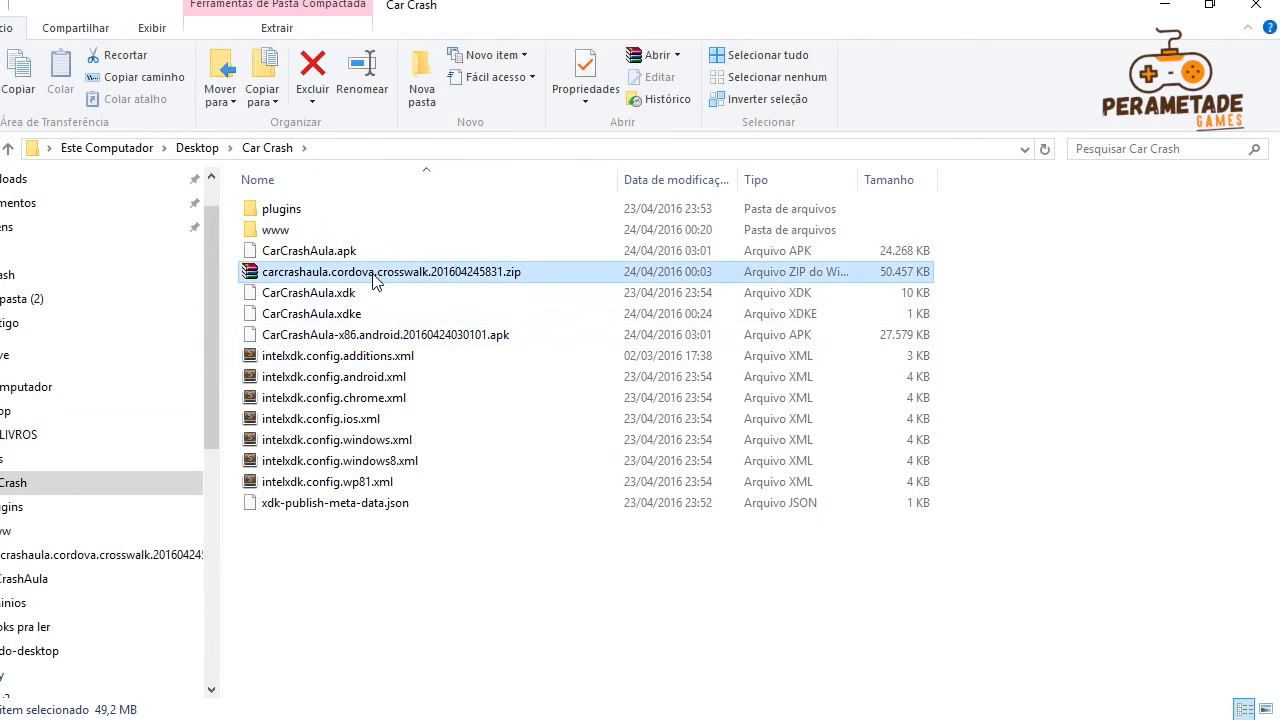
{"action": "double_click", "coordinate": [357, 280]}
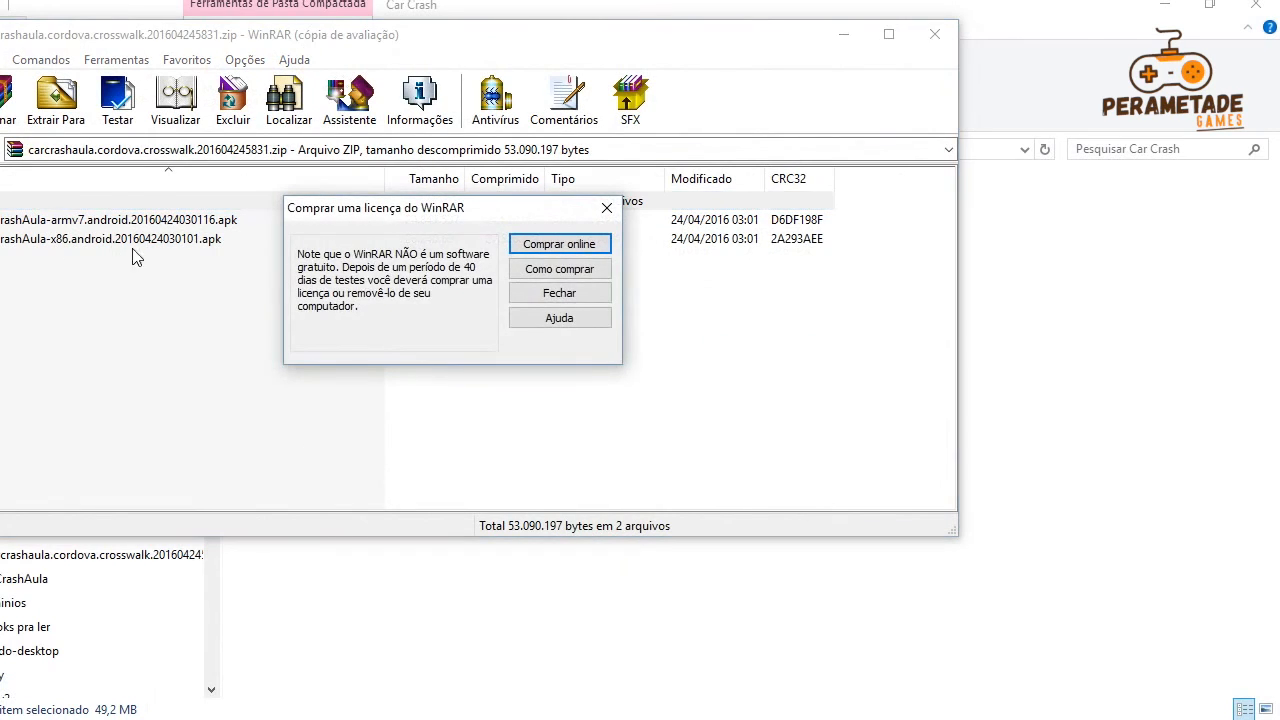
{"action": "left_click", "coordinate": [560, 291]}
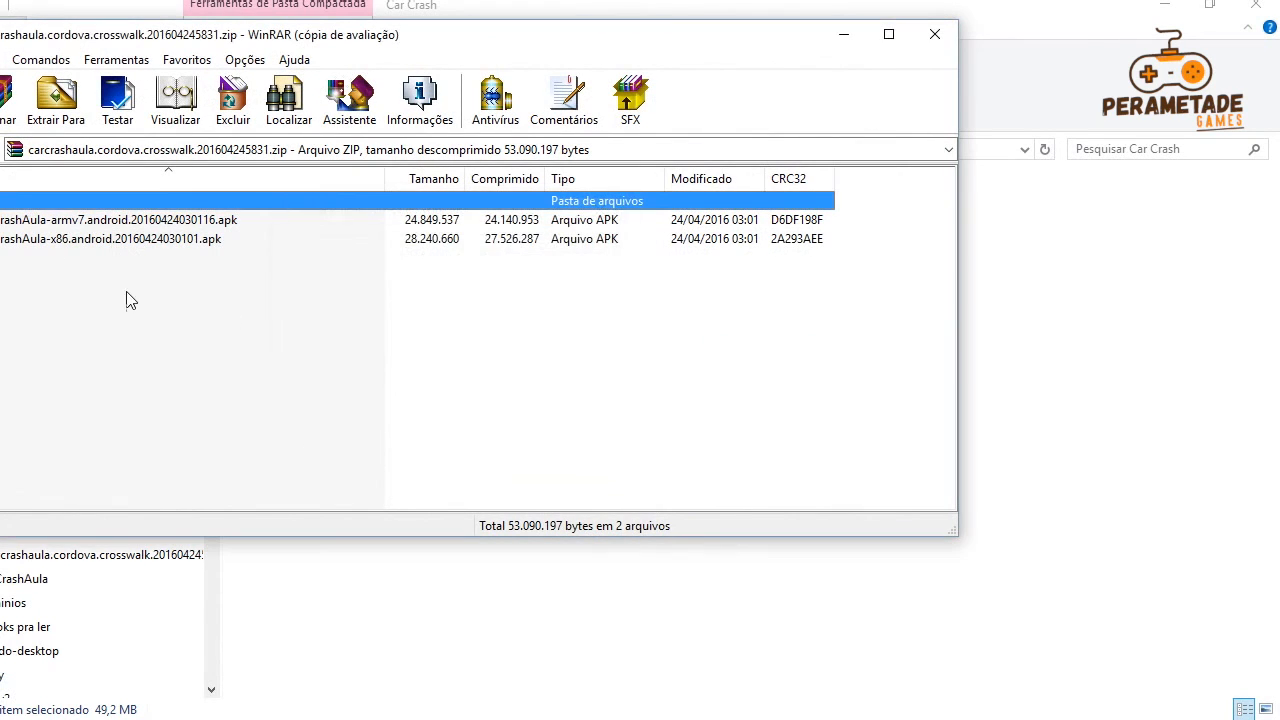
Step: Examine the armv7 and x86 APK files in the archive, leaving the armv7 file selected with its name unedited
{"action": "left_click", "coordinate": [54, 244]}
{"action": "left_click", "coordinate": [76, 226]}
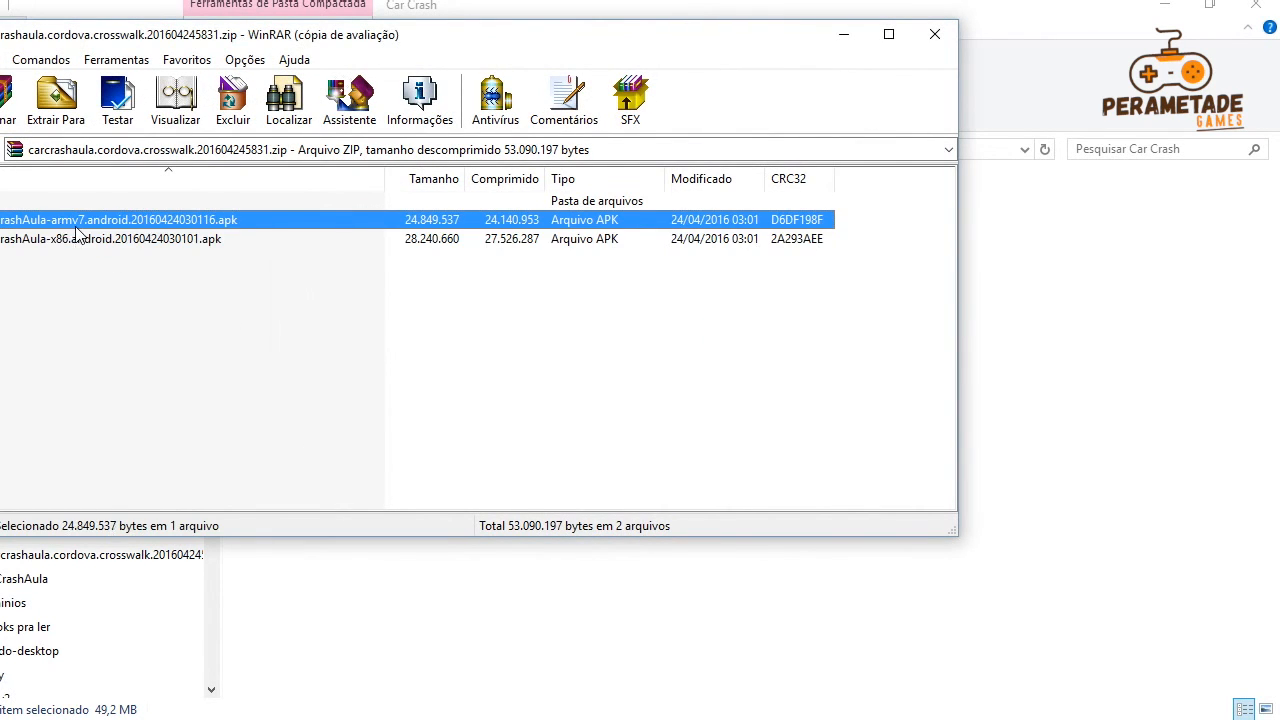
{"action": "left_click", "coordinate": [145, 292]}
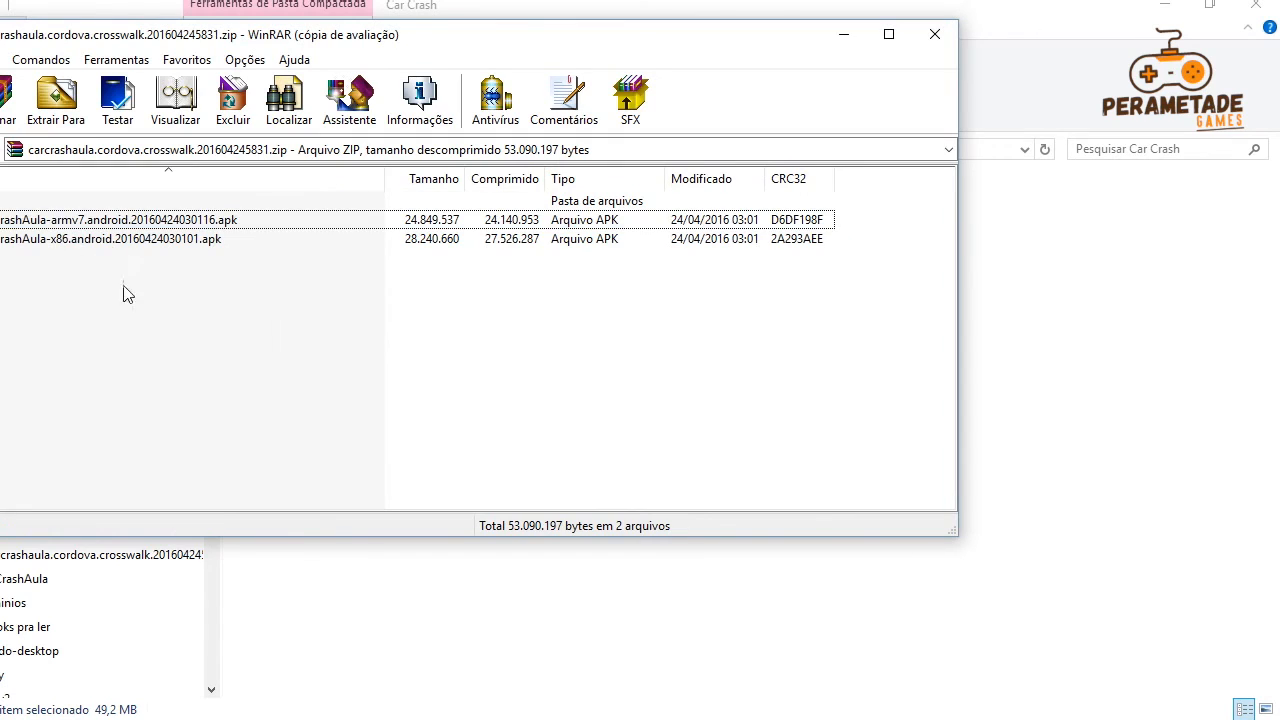
{"action": "left_click", "coordinate": [75, 224]}
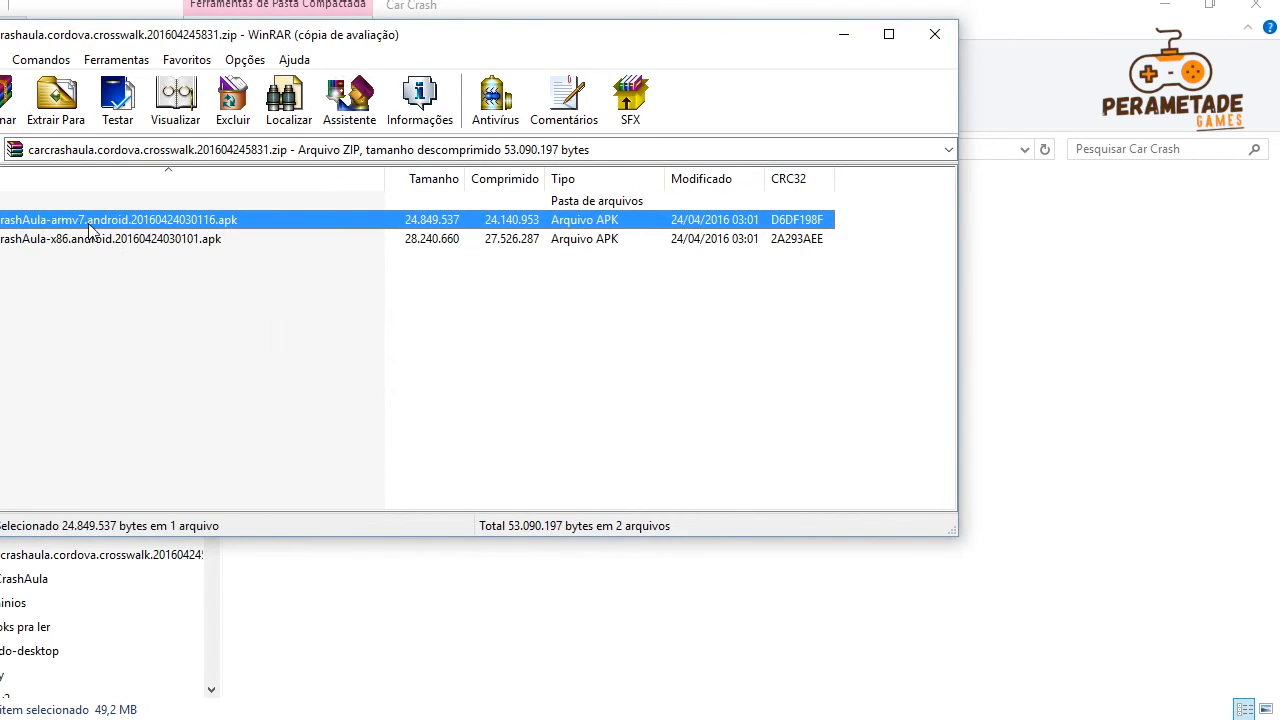
{"action": "left_click", "coordinate": [75, 220]}
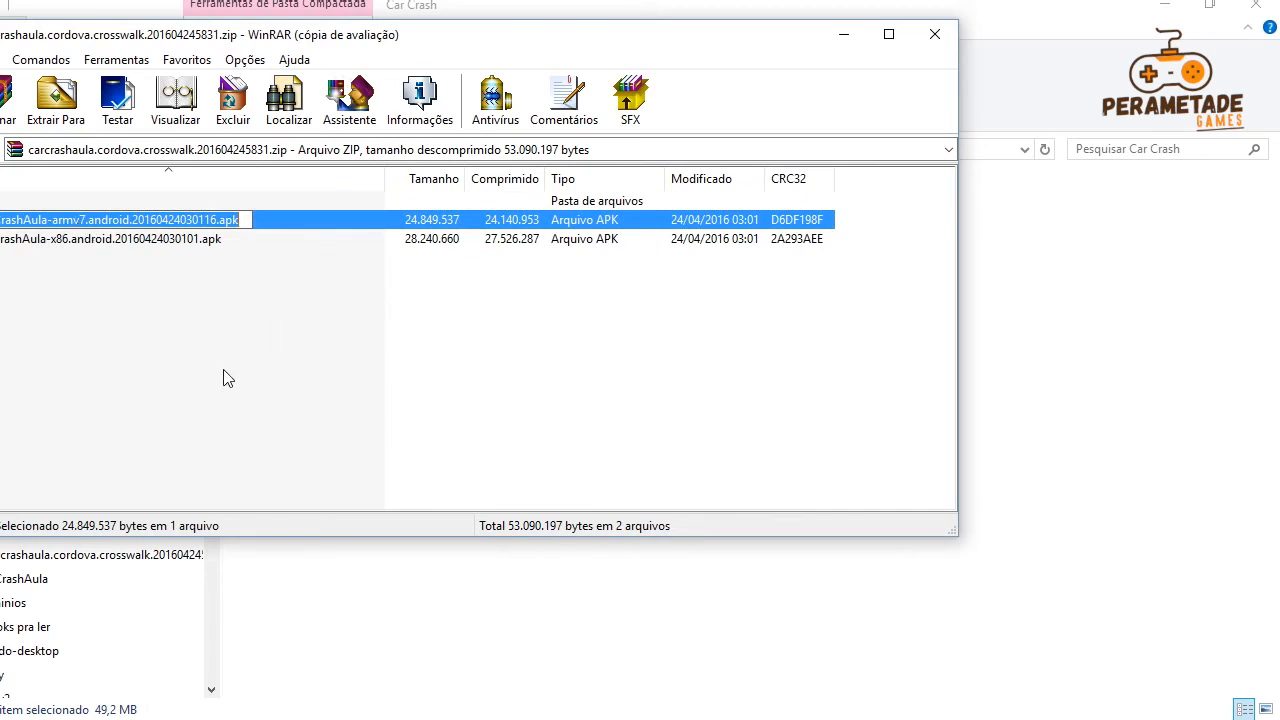
{"action": "key", "text": "Escape"}
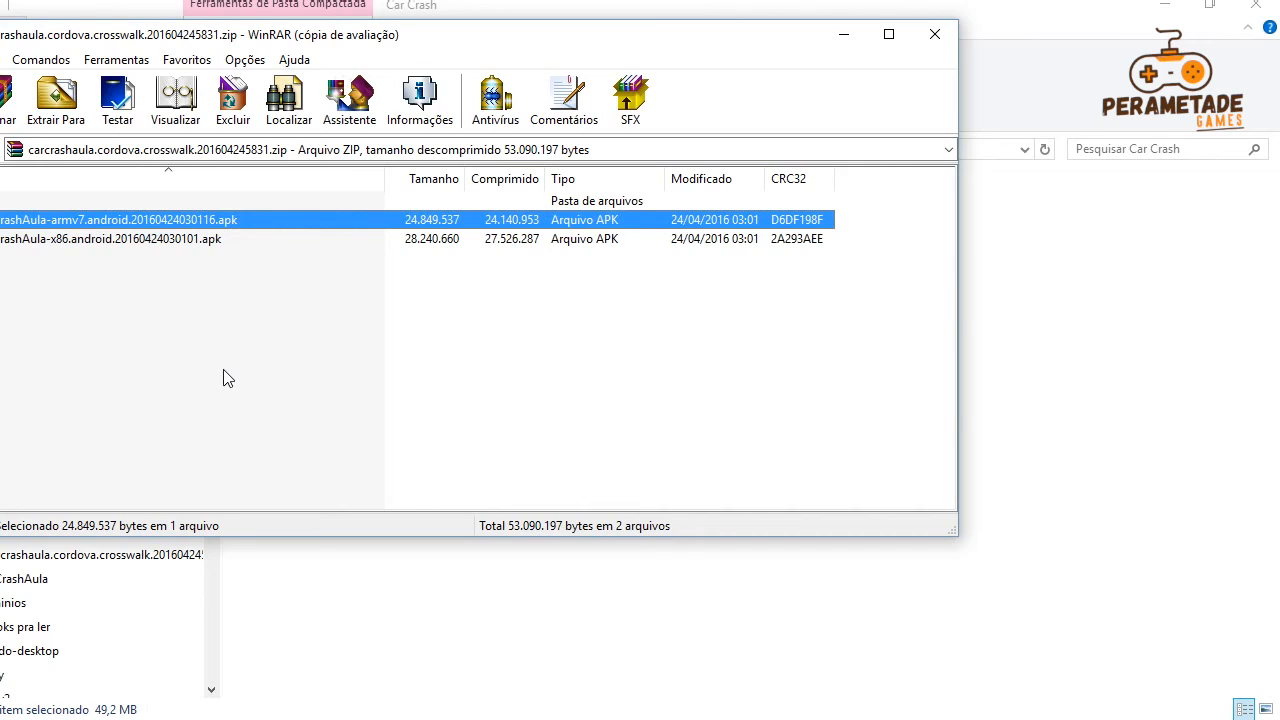
Step: Select the x86 and armv7 APK files together in the archive, and close WinRAR
{"action": "left_click", "coordinate": [86, 245]}
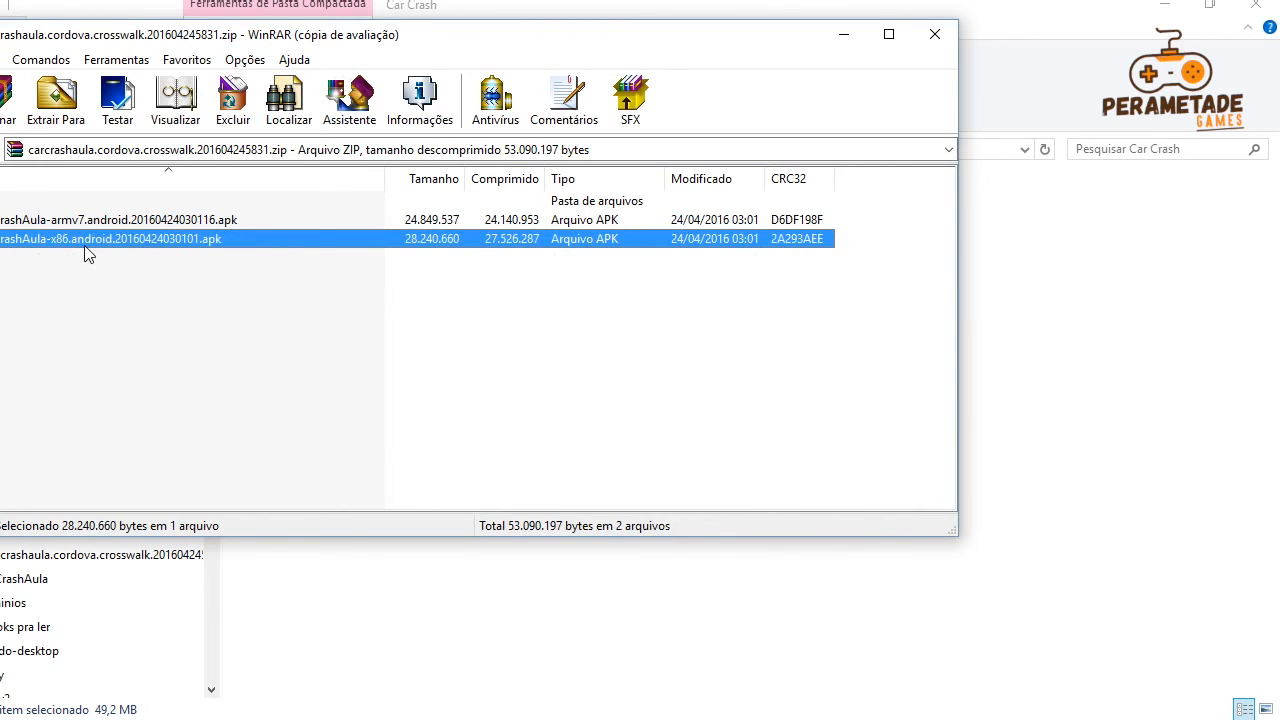
{"action": "left_click", "coordinate": [86, 220], "text": "shift"}
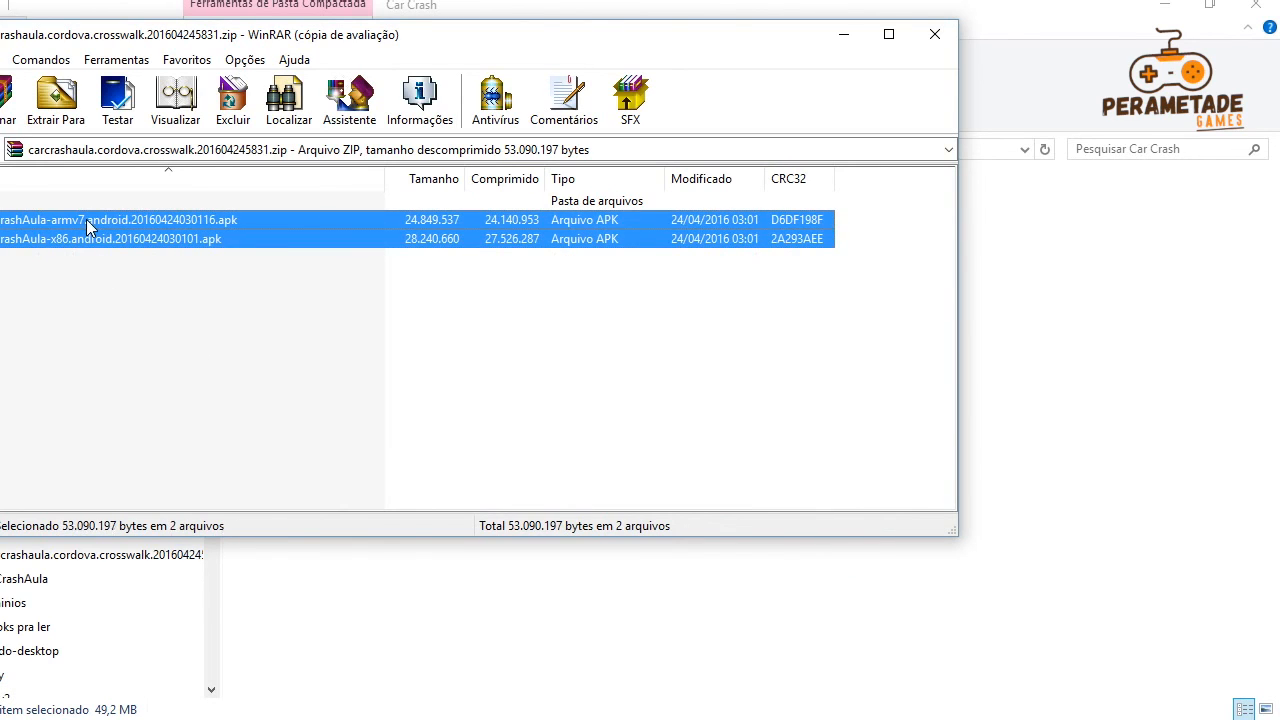
{"action": "left_click", "coordinate": [934, 34]}
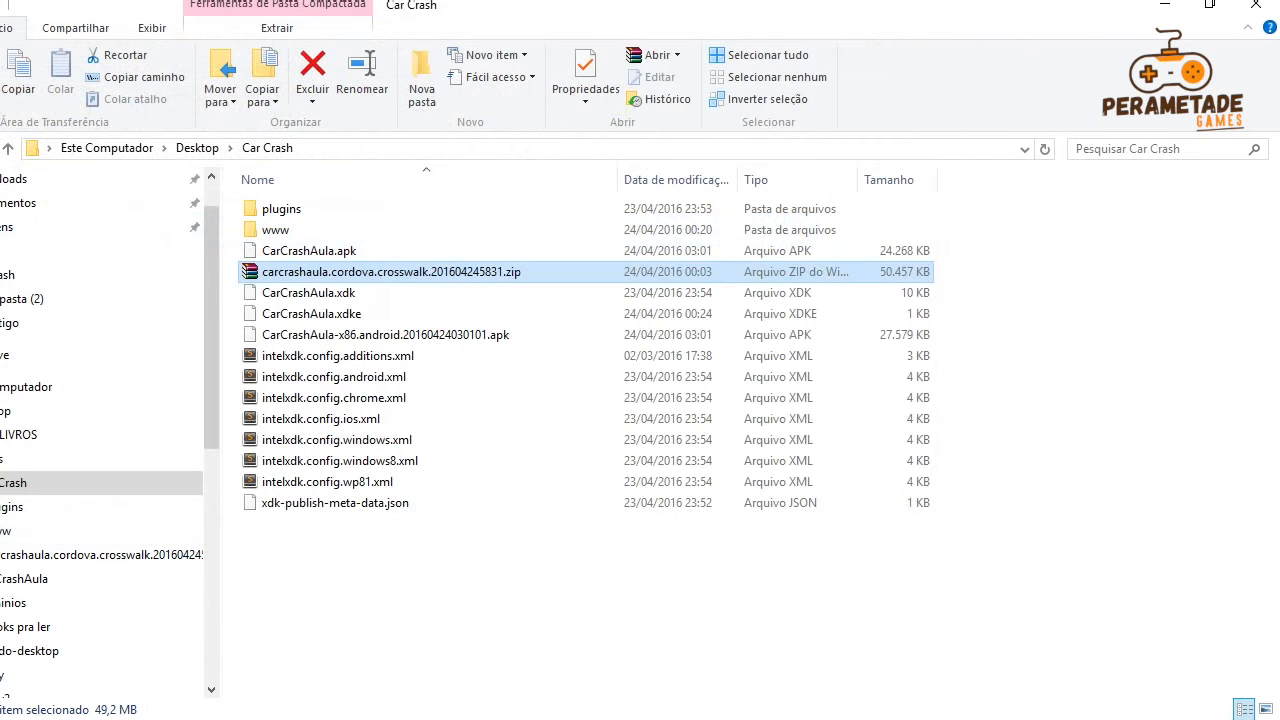
Step: Switch to Chrome and review the Android Developers page on Multiple APK Support, from its title through Publishing Concepts and Active APKs
{"action": "left_click", "coordinate": [446, 681]}
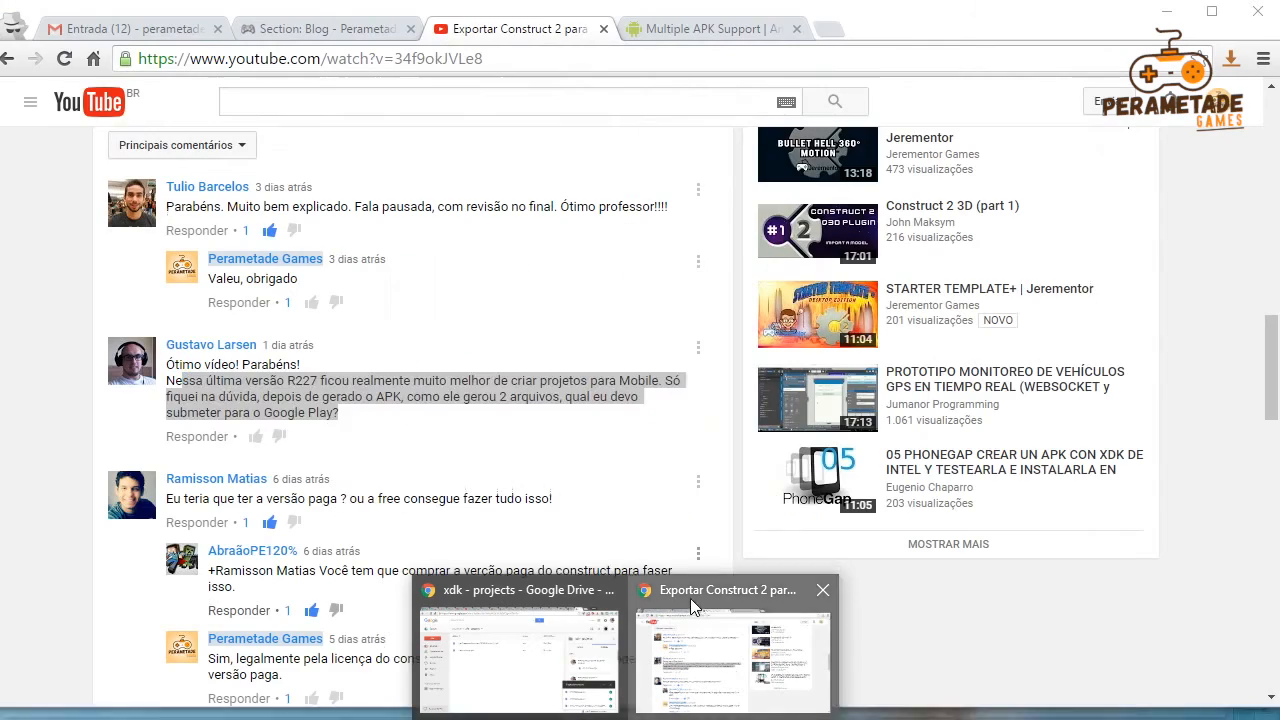
{"action": "left_click", "coordinate": [690, 598]}
{"action": "left_click", "coordinate": [690, 30]}
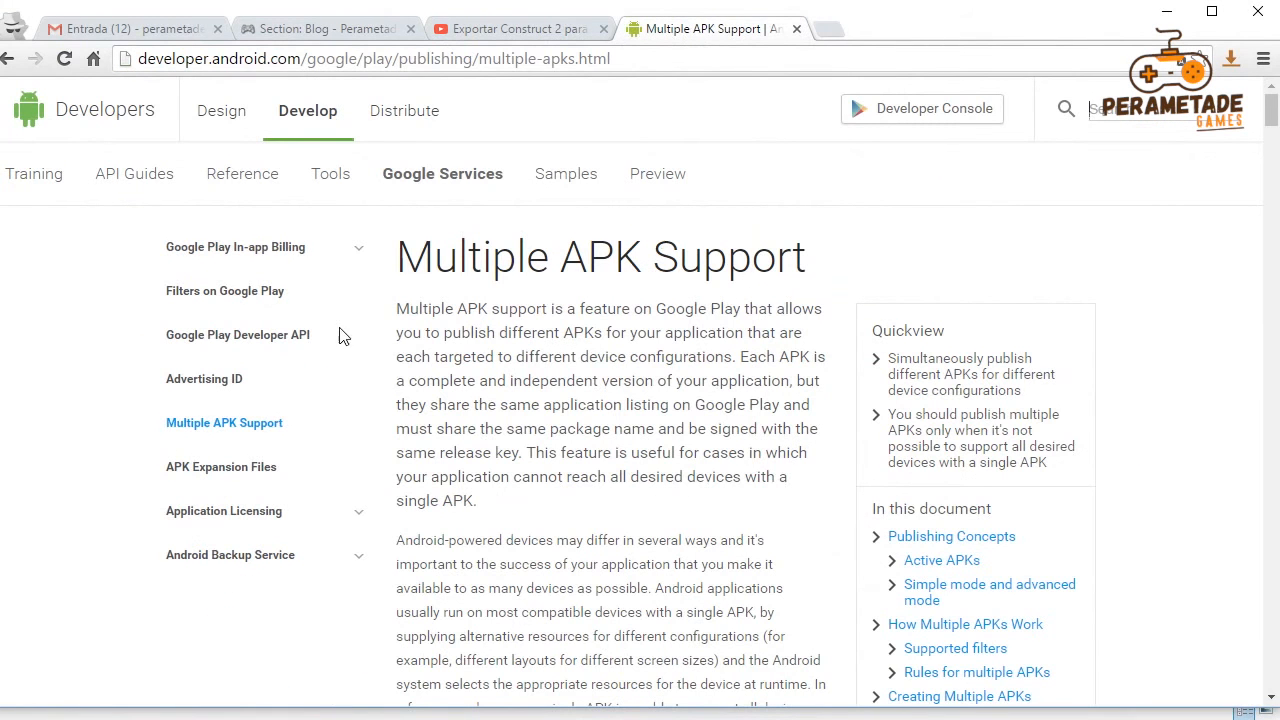
{"action": "left_click_drag", "start_coordinate": [428, 262], "coordinate": [826, 267]}
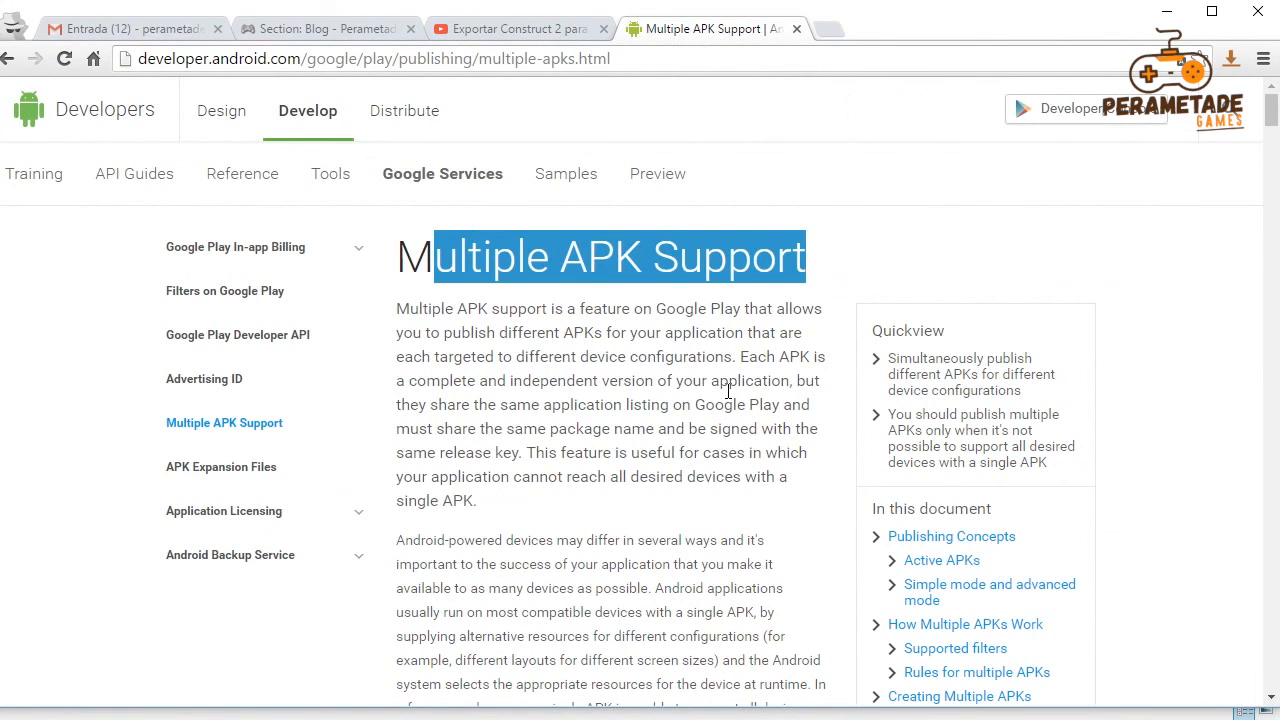
{"action": "scroll", "coordinate": [728, 391], "scroll_direction": "down", "scroll_amount": 4}
{"action": "scroll", "coordinate": [727, 393], "scroll_direction": "down", "scroll_amount": 3}
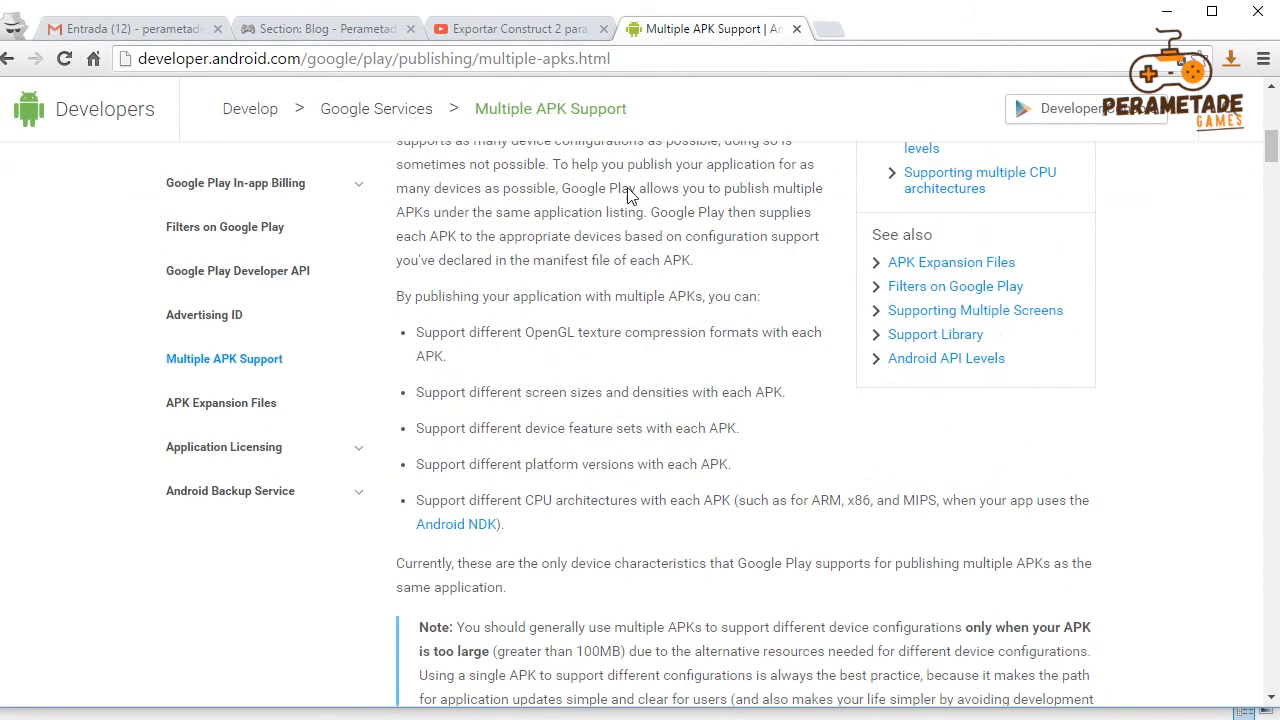
{"action": "scroll", "coordinate": [695, 440], "scroll_direction": "down", "scroll_amount": 3}
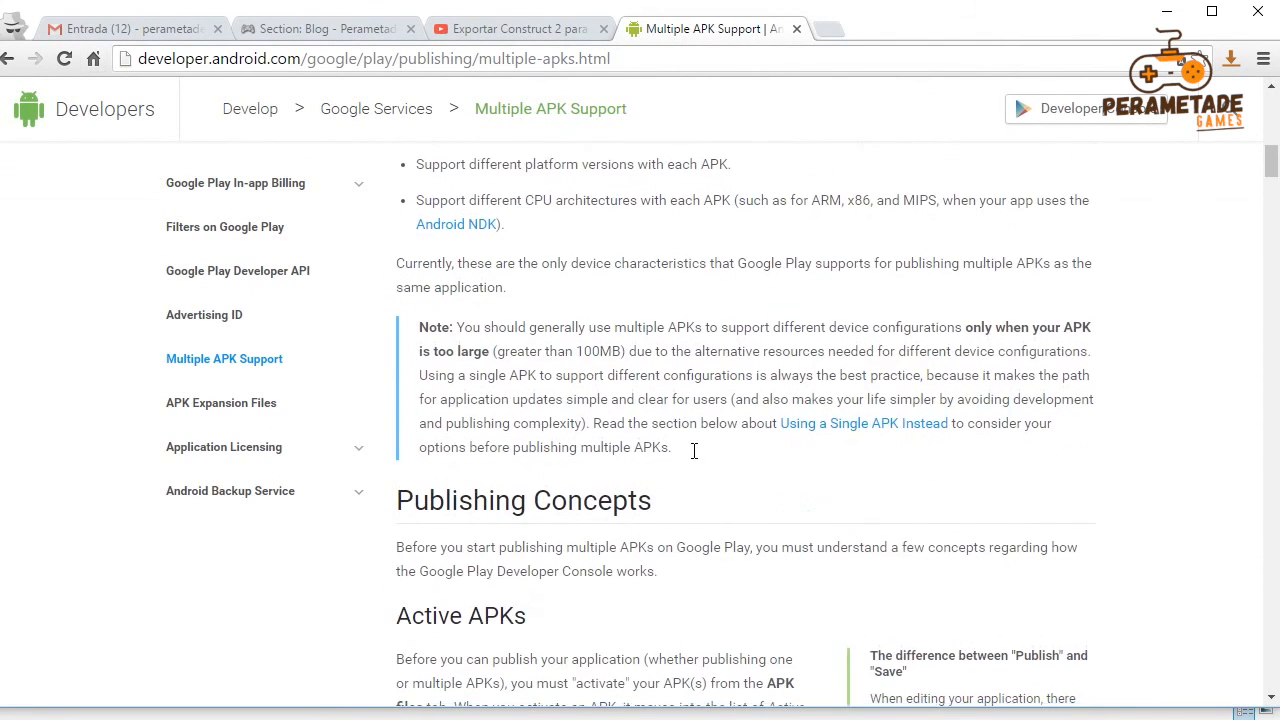
{"action": "scroll", "coordinate": [700, 467], "scroll_direction": "down", "scroll_amount": 3}
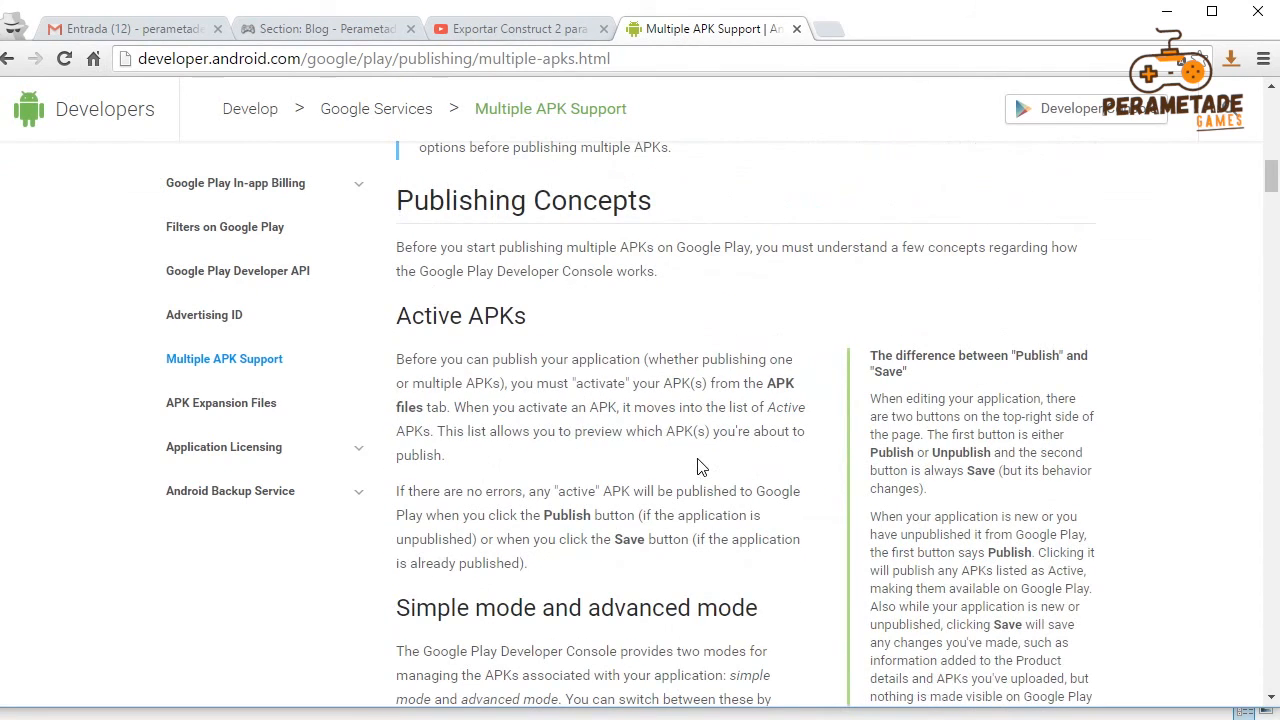
Step: Return to the Car Crash folder in File Explorer and select carcrashaula.cordova.crosswalk.201604245831.zip
{"action": "mouse_move", "coordinate": [430, 718]}
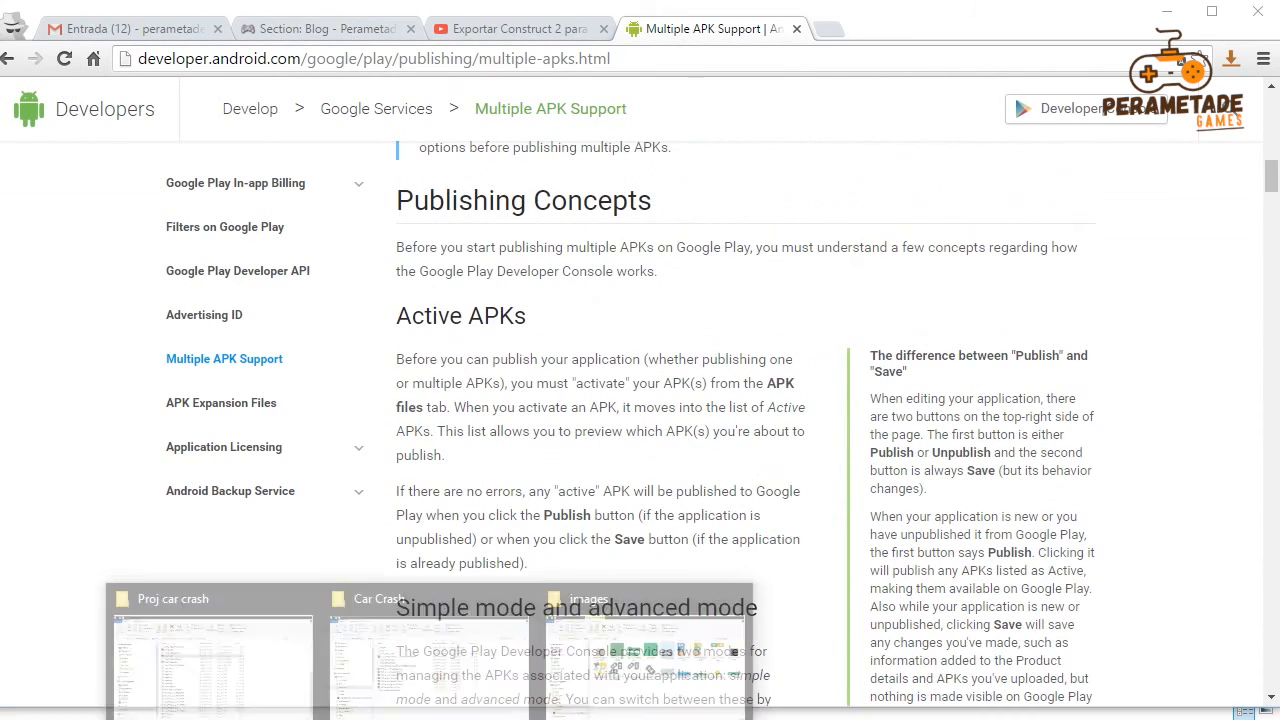
{"action": "left_click", "coordinate": [392, 663]}
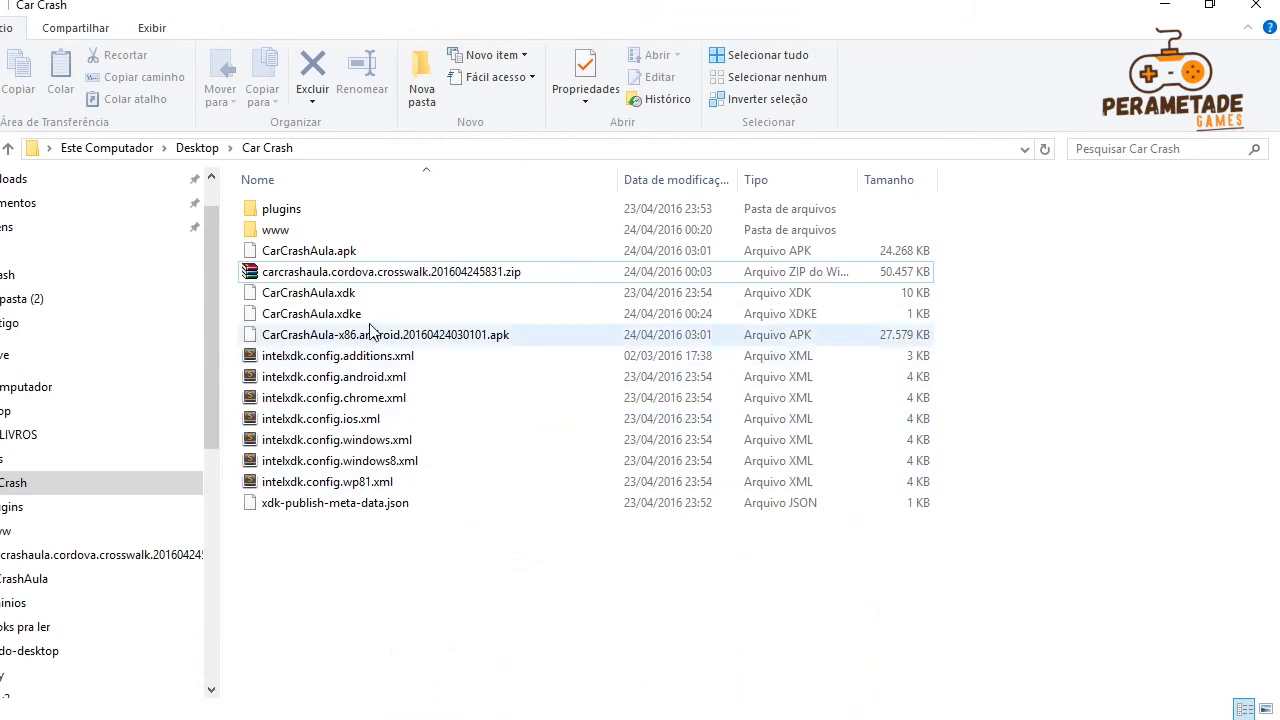
{"action": "left_click", "coordinate": [375, 280]}
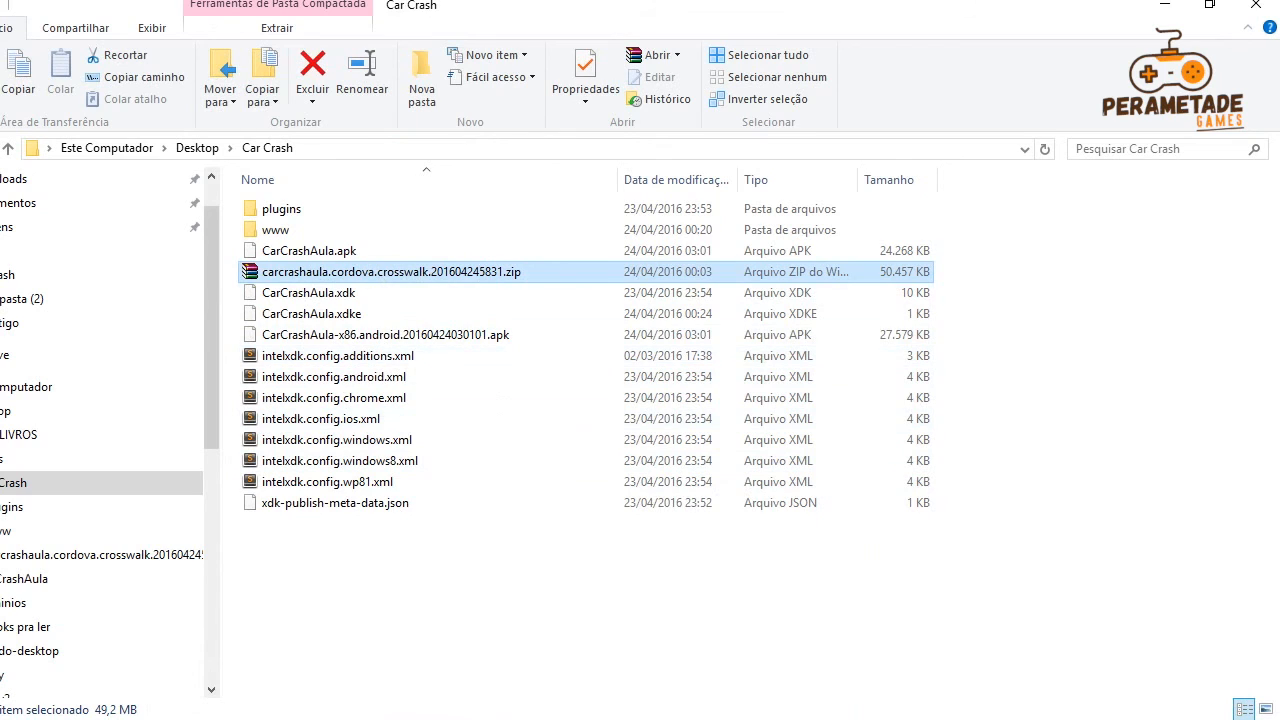
{"action": "mouse_move", "coordinate": [576, 719]}
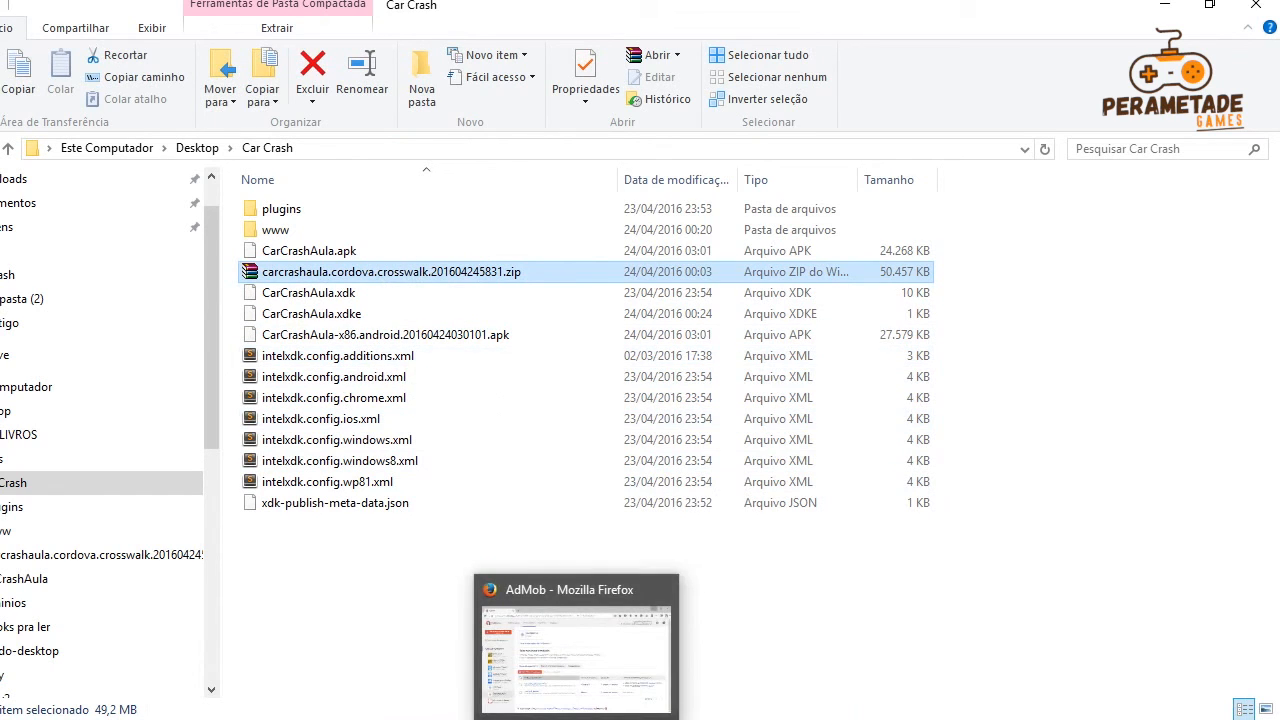
{"action": "left_click", "coordinate": [1015, 672]}
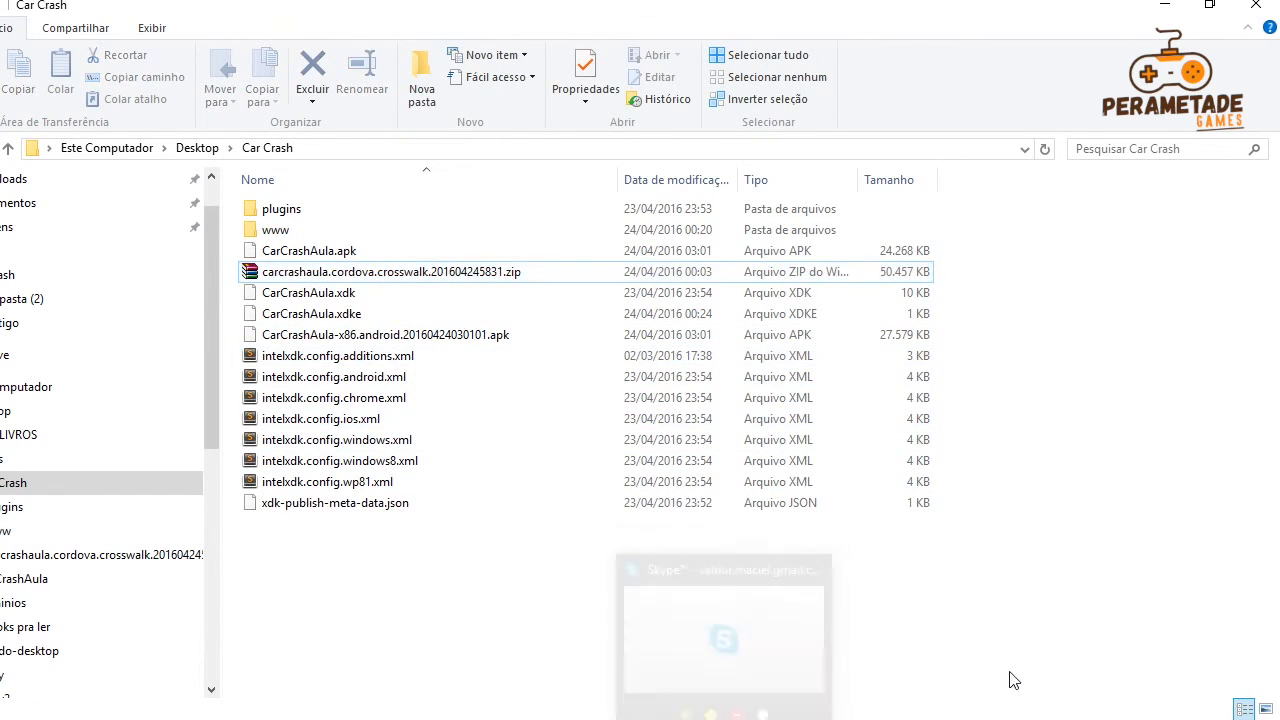
{"action": "left_click", "coordinate": [398, 278]}
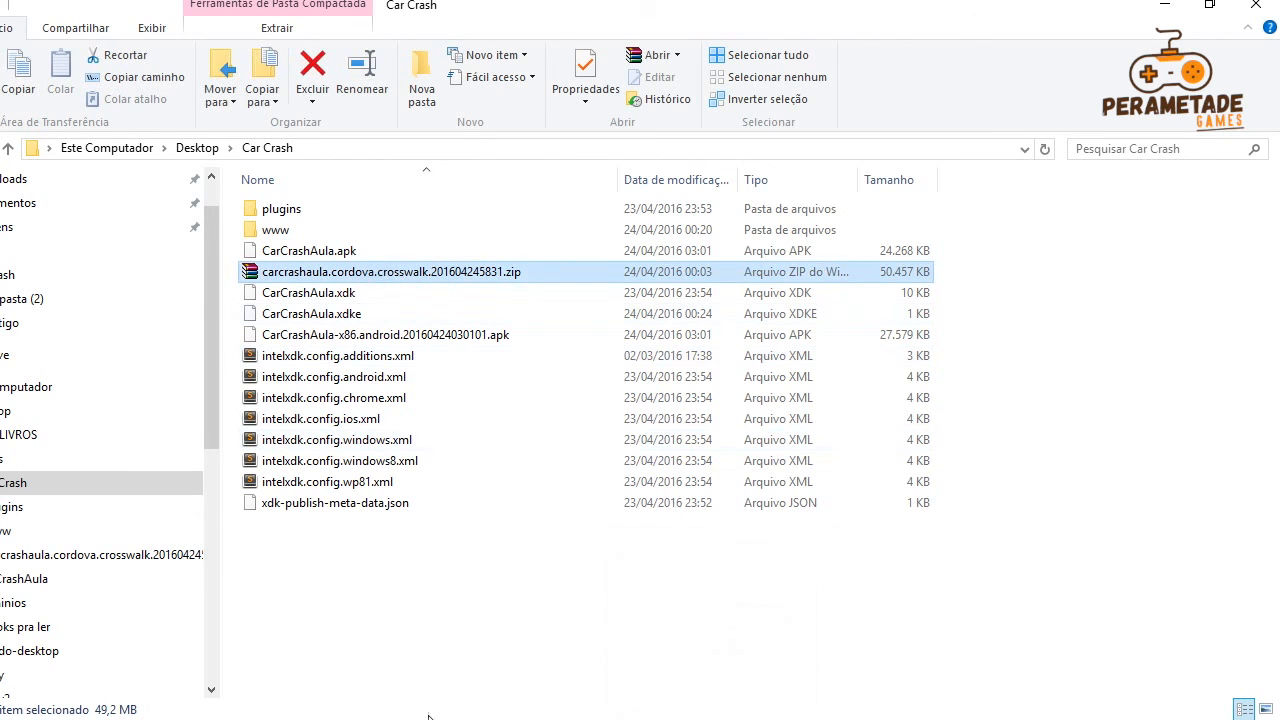
Step: Switch to the YouTube comments in Chrome, highlight "Google Play?" in the question about the two APK files, and clear the highlight
{"action": "mouse_move", "coordinate": [612, 719]}
{"action": "left_click", "coordinate": [684, 664]}
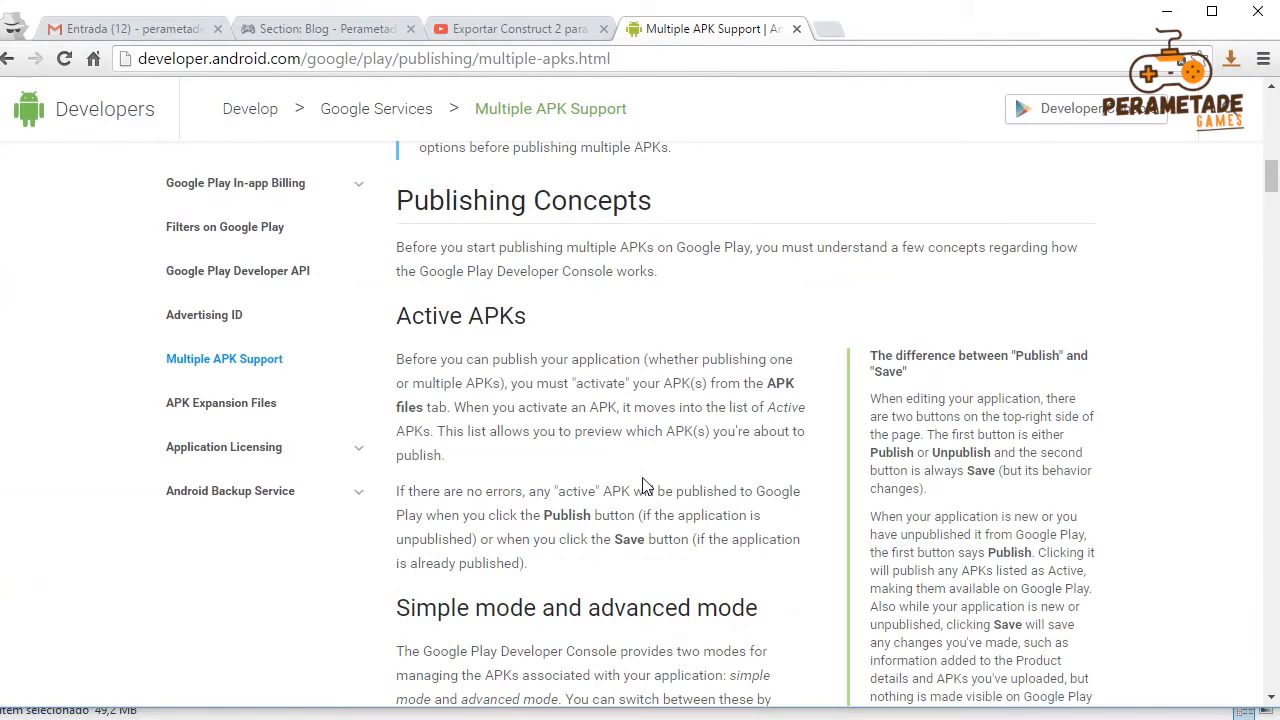
{"action": "left_click", "coordinate": [463, 40]}
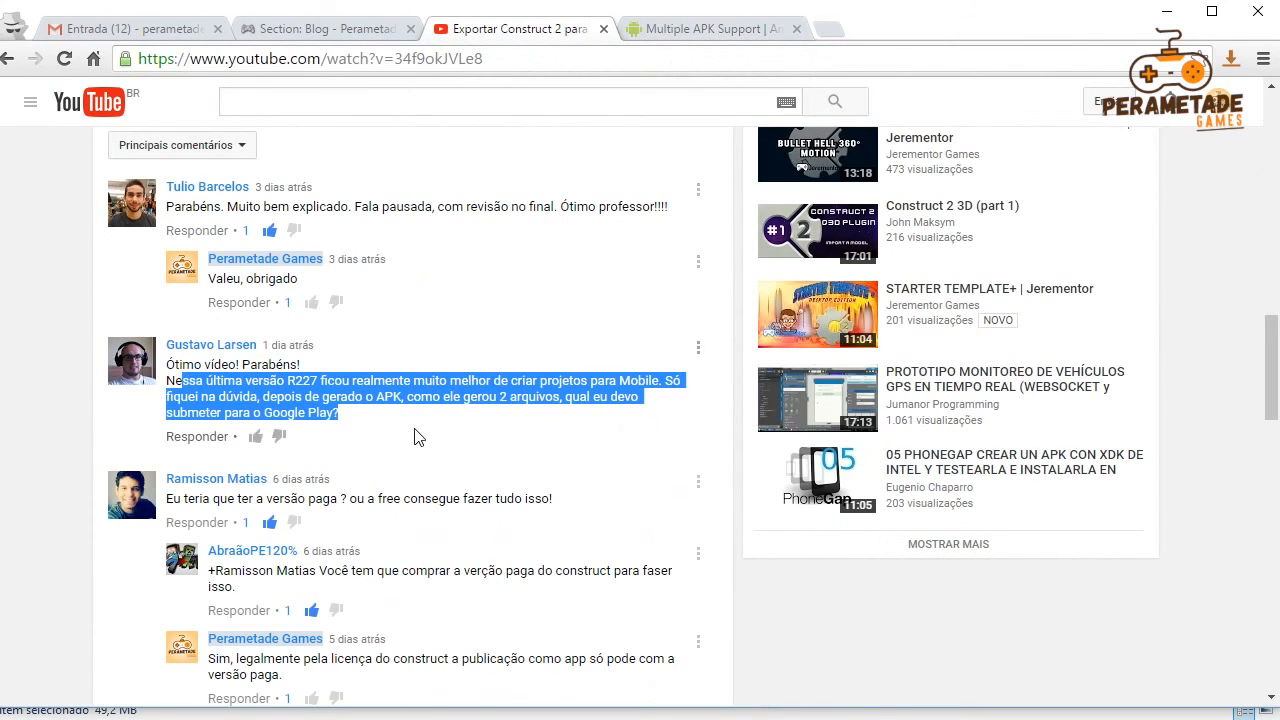
{"action": "left_click", "coordinate": [332, 428]}
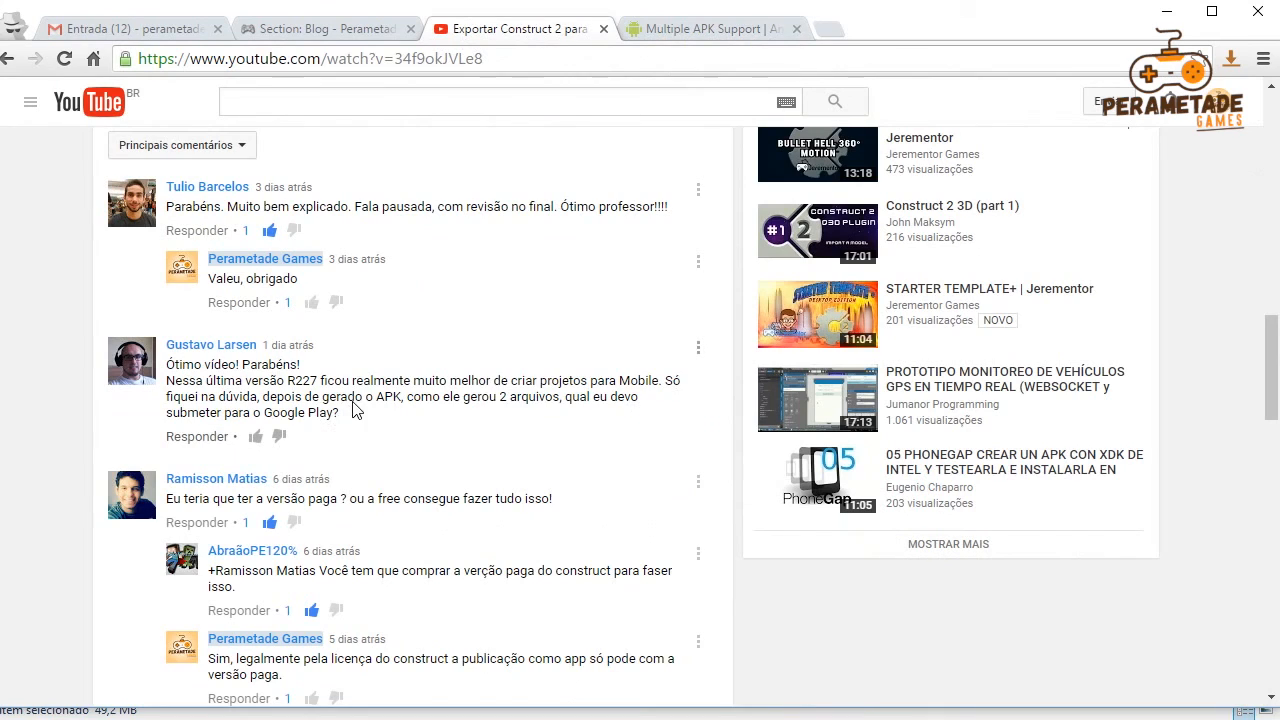
{"action": "left_click_drag", "start_coordinate": [340, 414], "coordinate": [268, 418]}
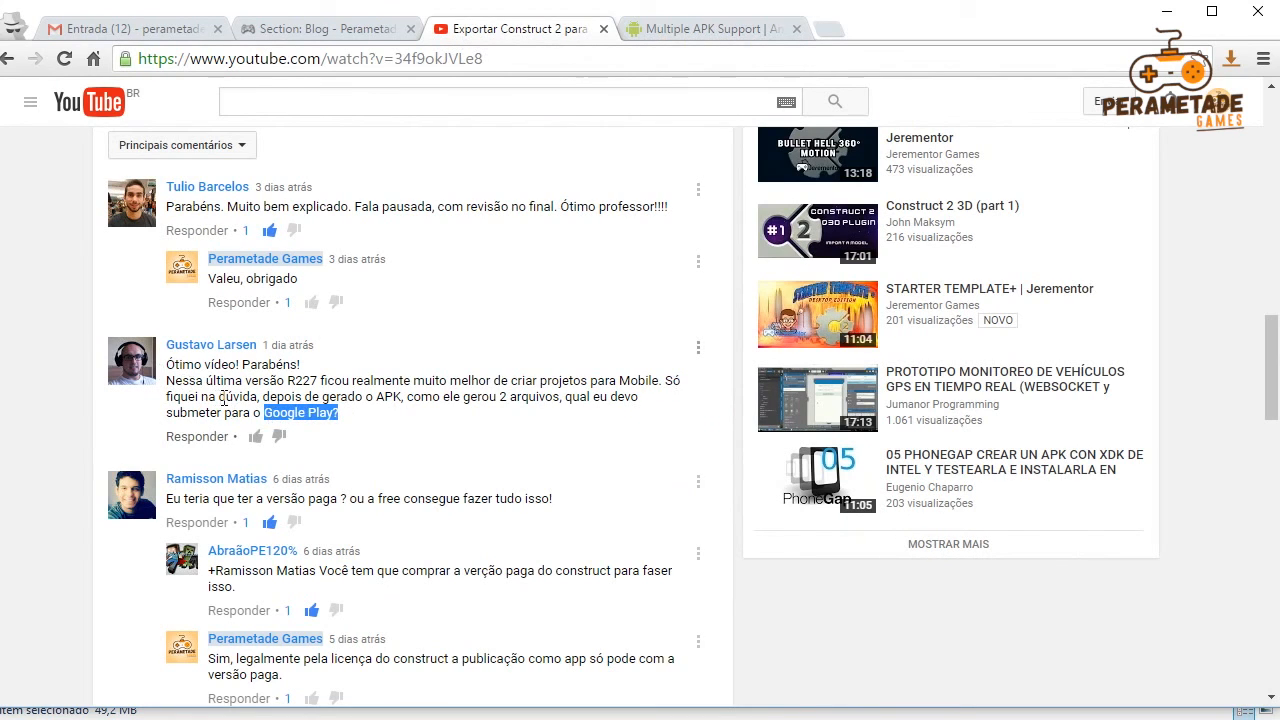
{"action": "left_click", "coordinate": [364, 420]}
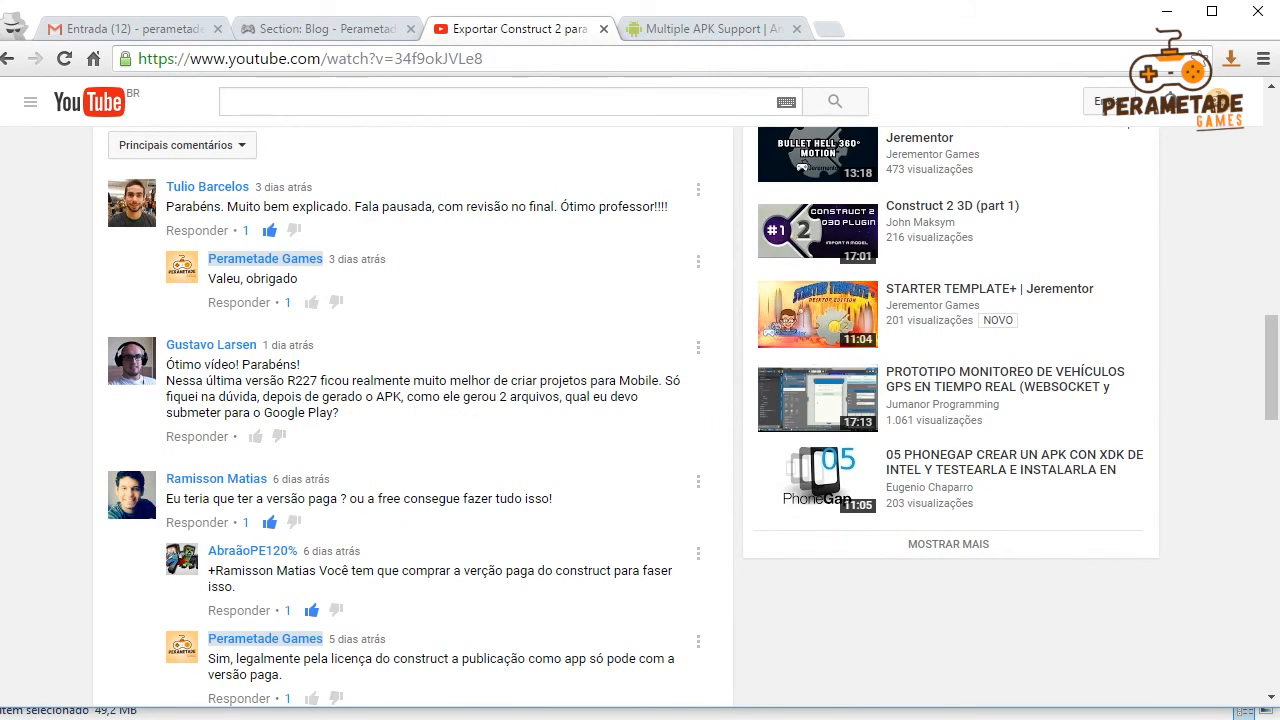
Step: Go back to the Car Crash folder, reopen carcrashaula.cordova.crosswalk.201604245831.zip in WinRAR and dismiss the licence notice
{"action": "mouse_move", "coordinate": [477, 694]}
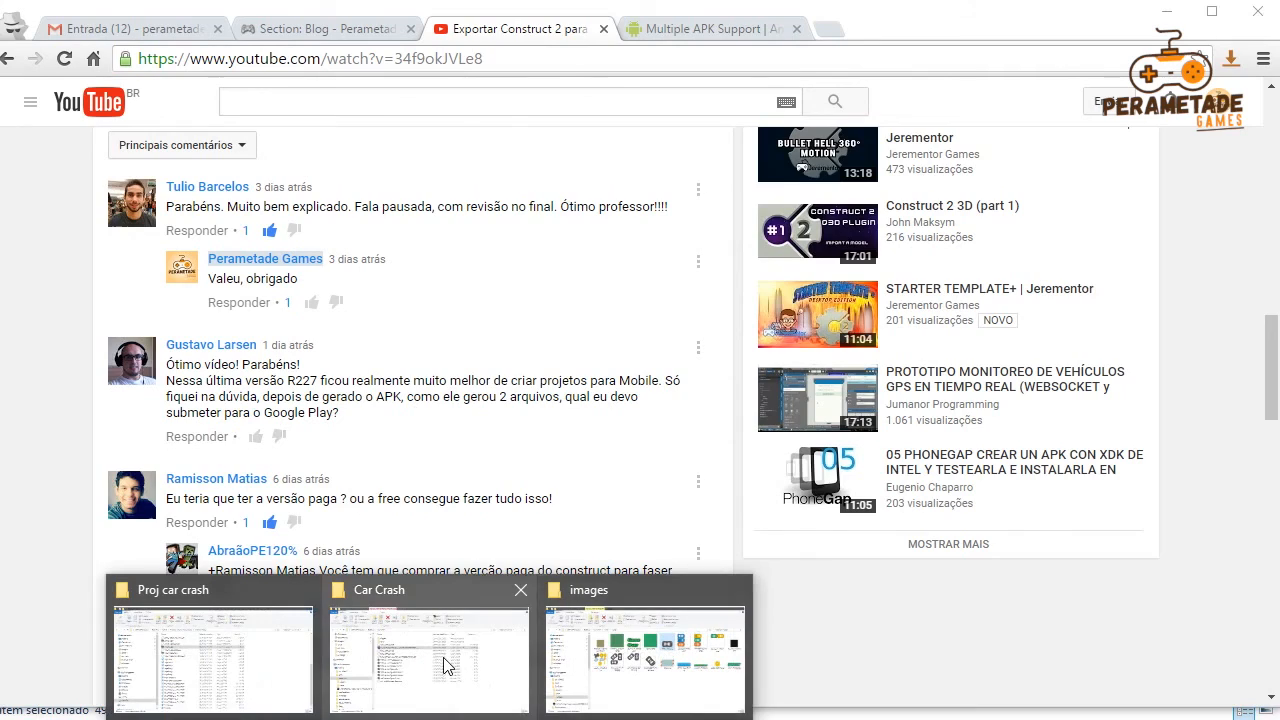
{"action": "left_click", "coordinate": [449, 663]}
{"action": "left_click", "coordinate": [310, 251]}
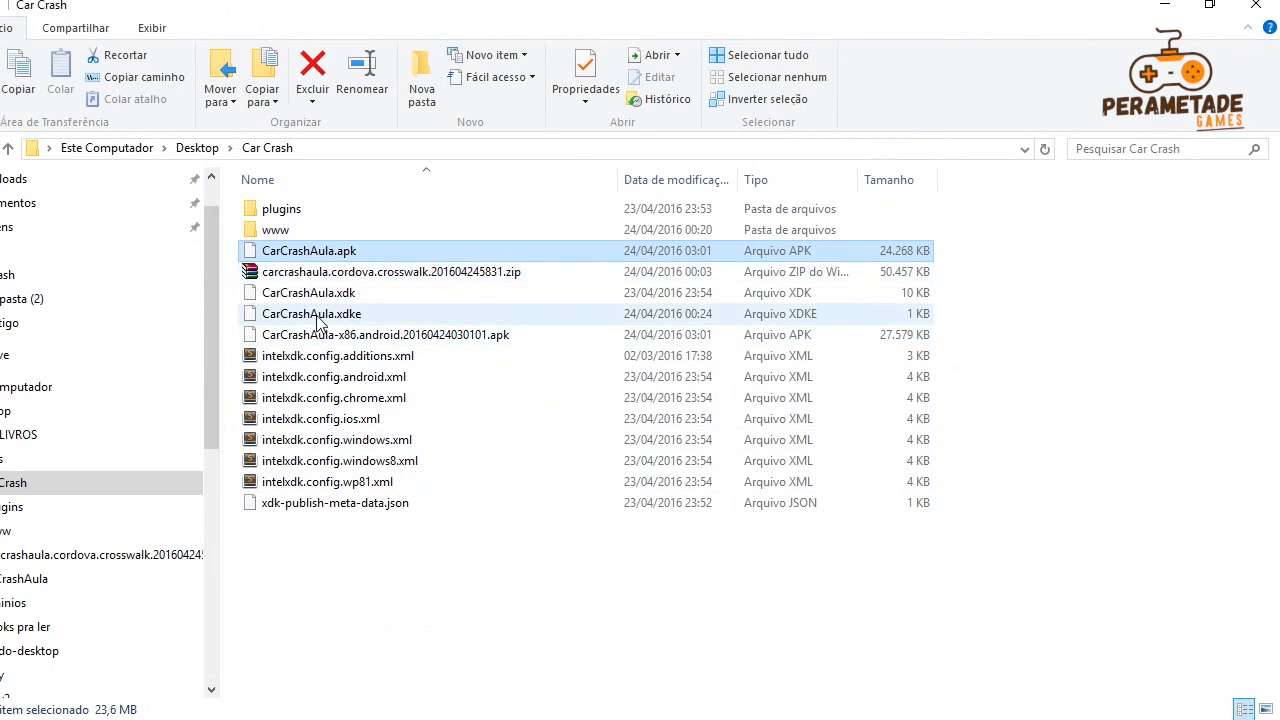
{"action": "left_click", "coordinate": [328, 274]}
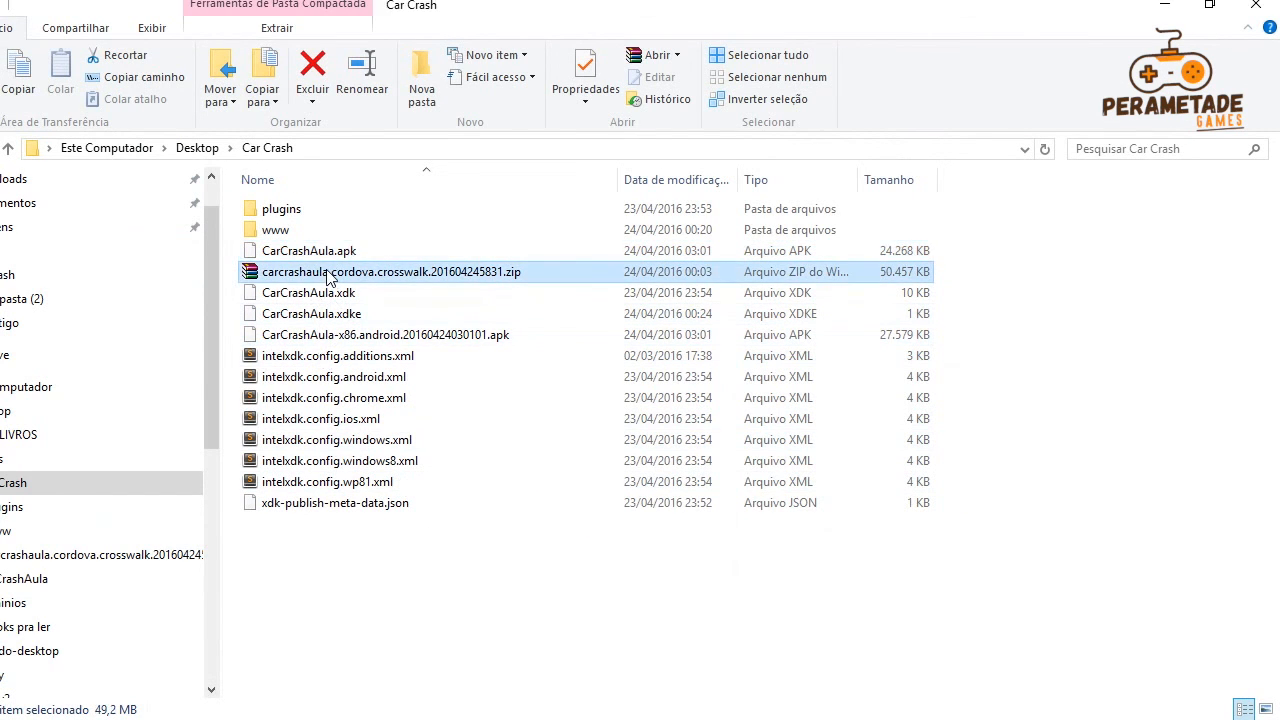
{"action": "double_click", "coordinate": [328, 274]}
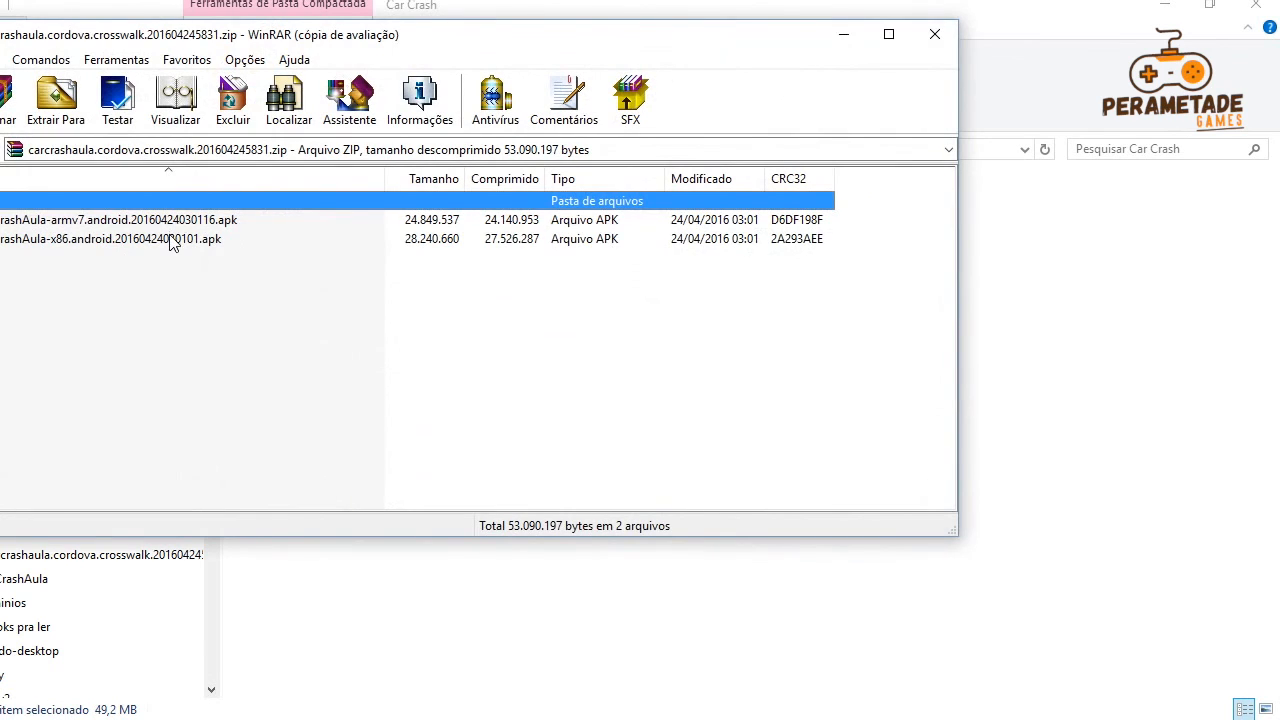
{"action": "left_click", "coordinate": [559, 293]}
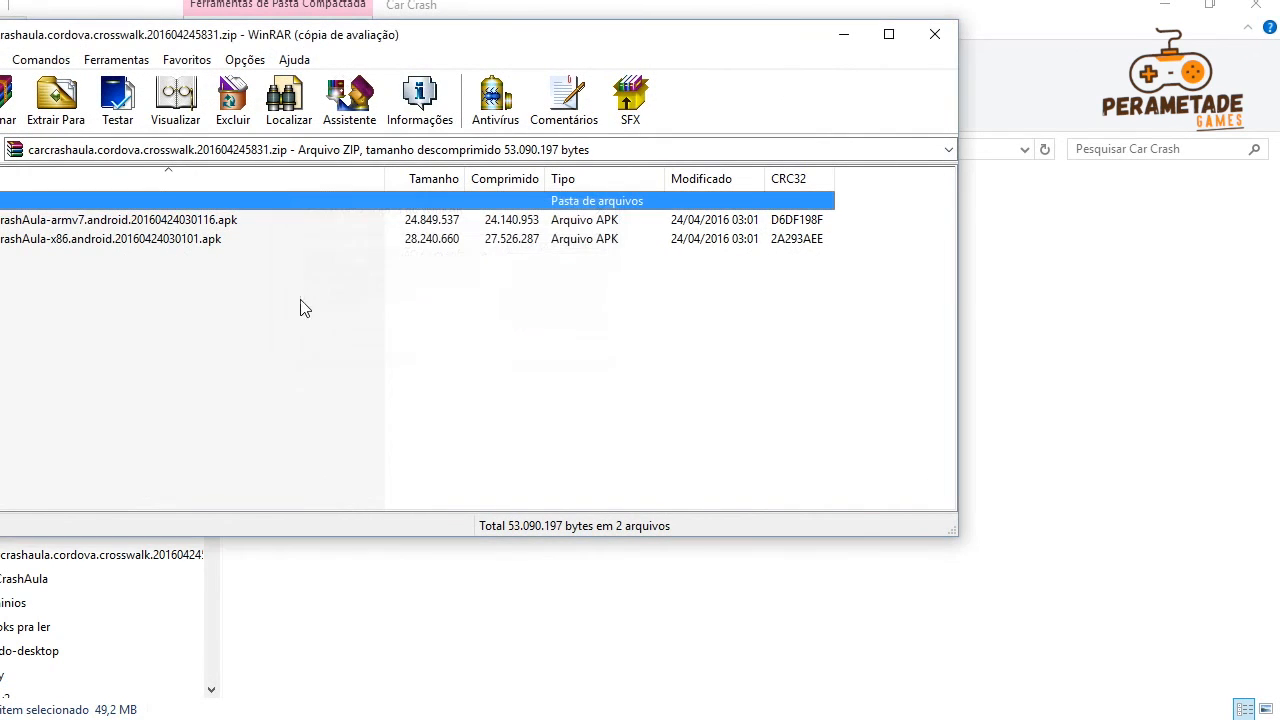
Step: Compare the armv7 and x86 APK entries in the archive with the WinRAR window moved fully into view, and close the archive
{"action": "left_click", "coordinate": [56, 236]}
{"action": "left_click", "coordinate": [55, 222]}
{"action": "left_click", "coordinate": [64, 242]}
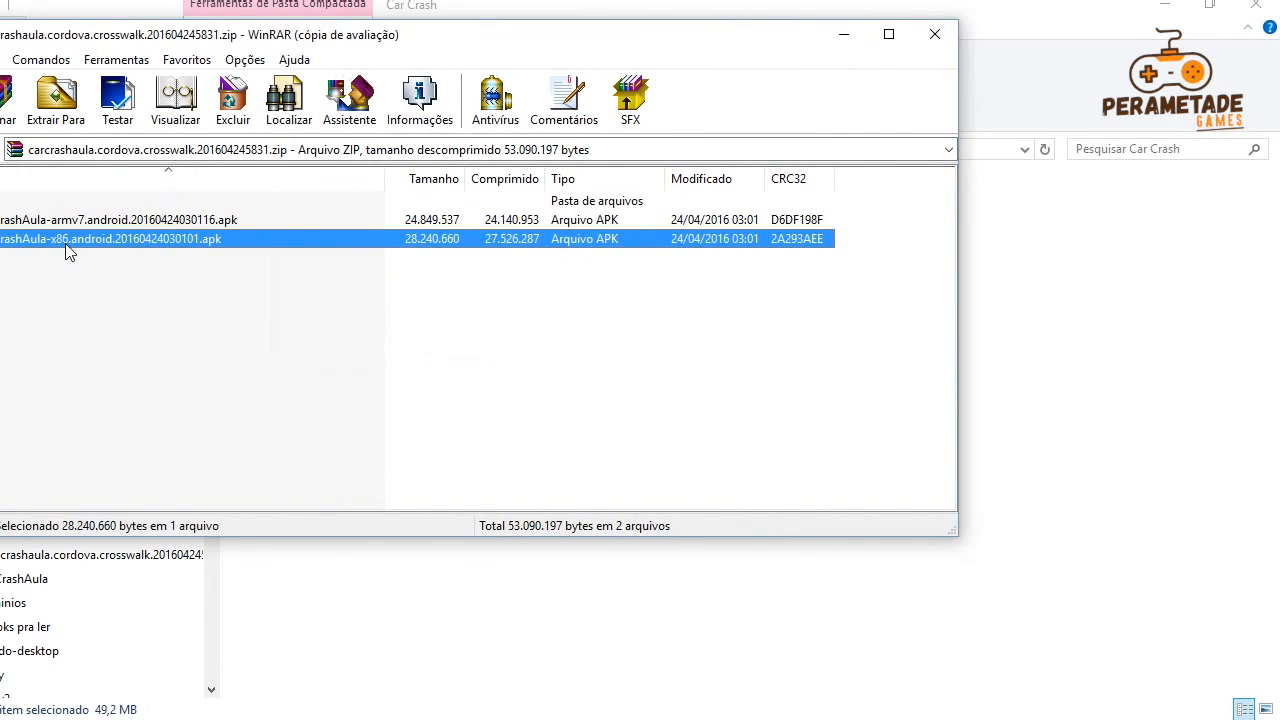
{"action": "left_click_drag", "start_coordinate": [122, 36], "coordinate": [213, 40]}
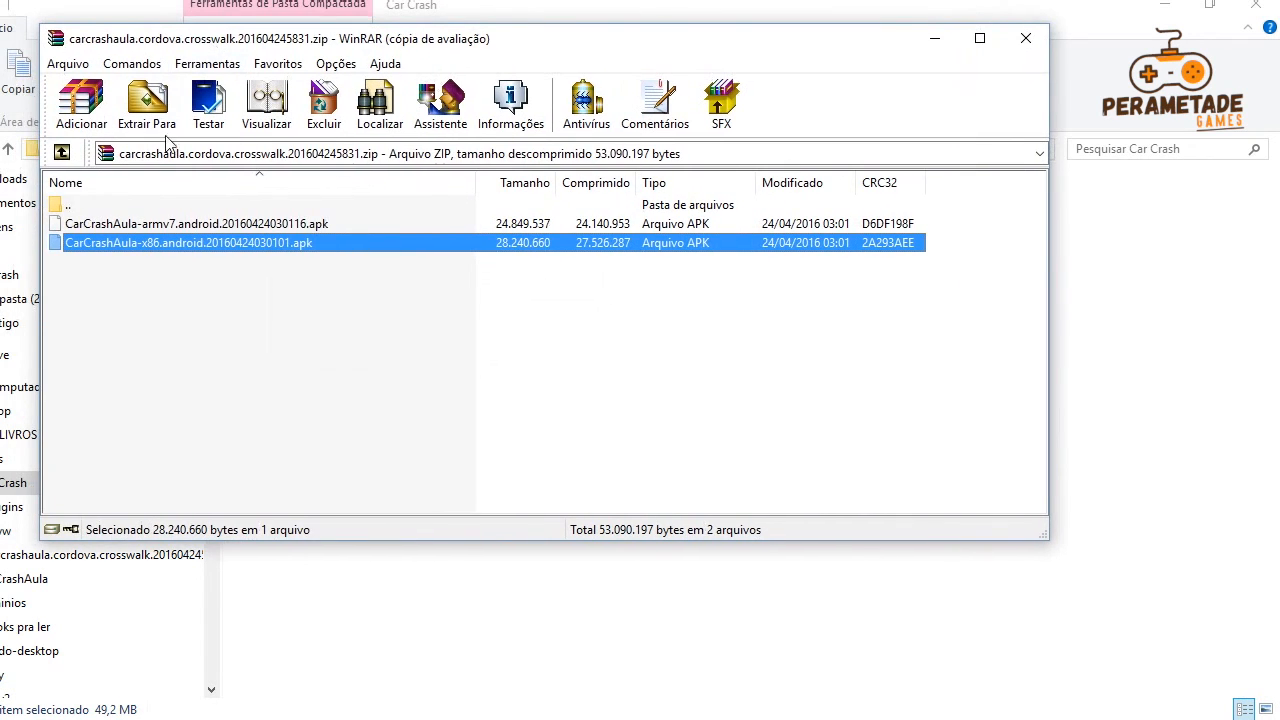
{"action": "left_click", "coordinate": [173, 268]}
{"action": "left_click", "coordinate": [150, 249]}
{"action": "left_click", "coordinate": [186, 207]}
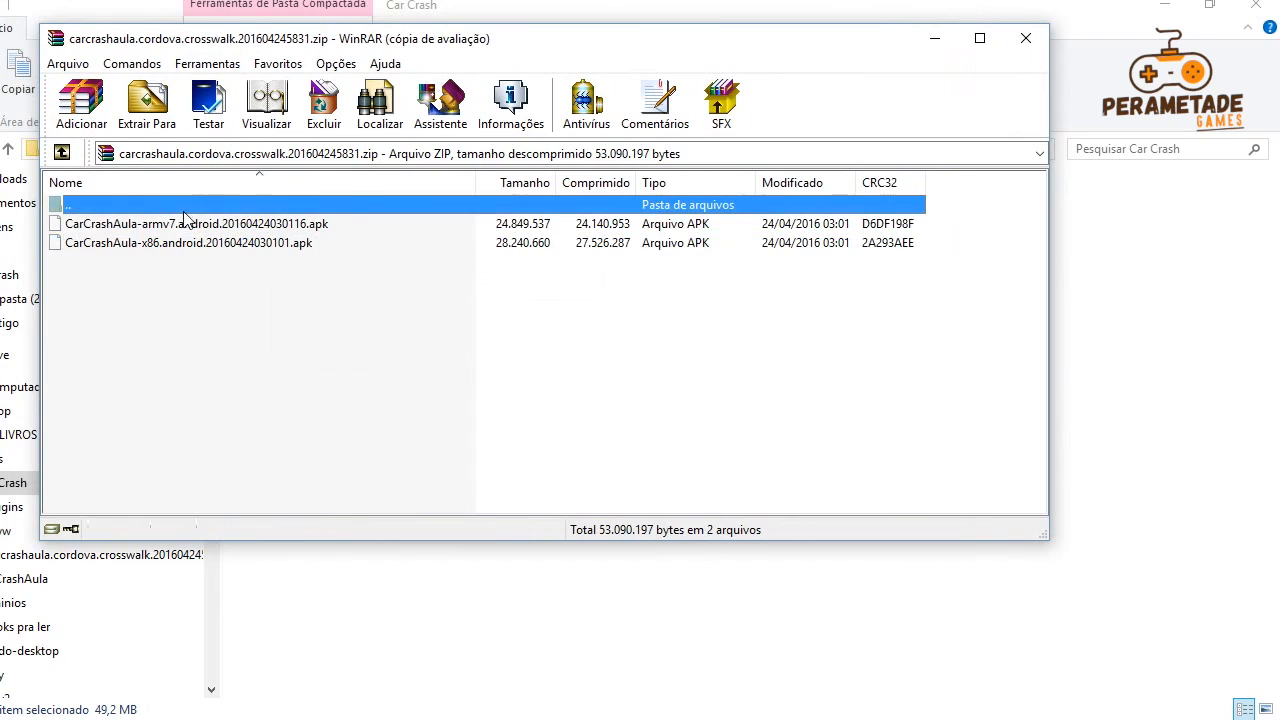
{"action": "left_click", "coordinate": [176, 226]}
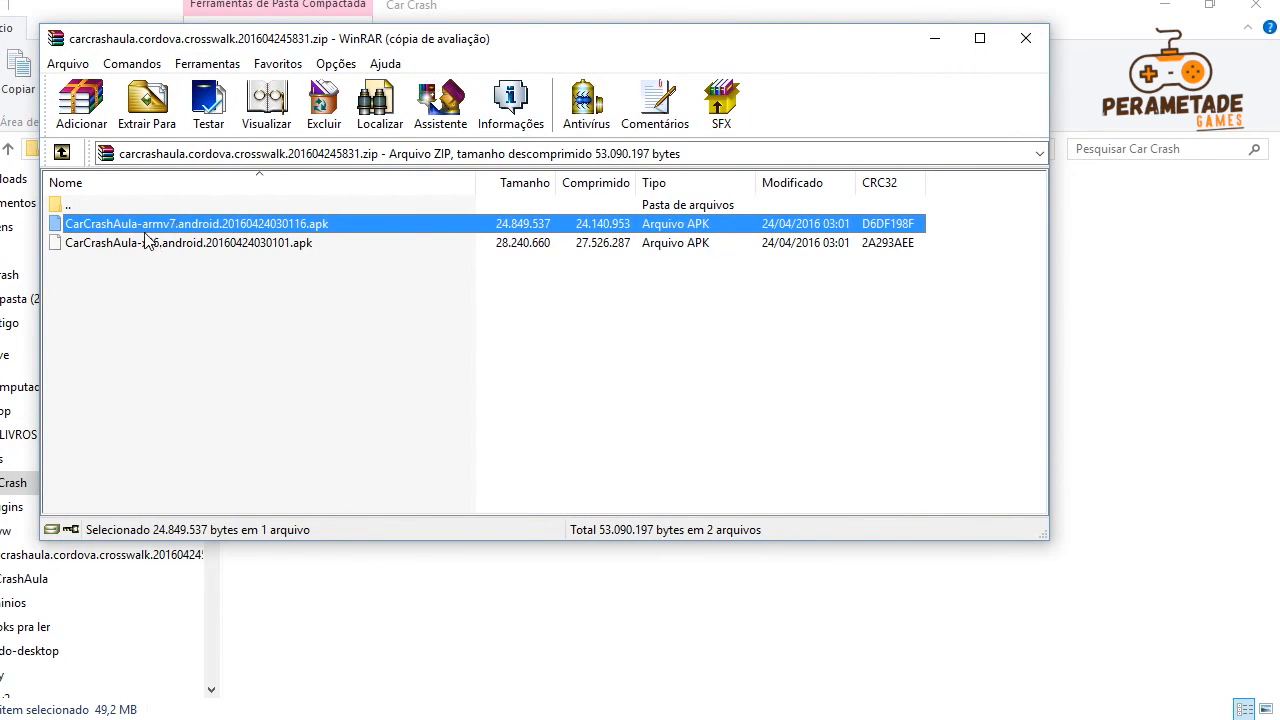
{"action": "left_click", "coordinate": [330, 362]}
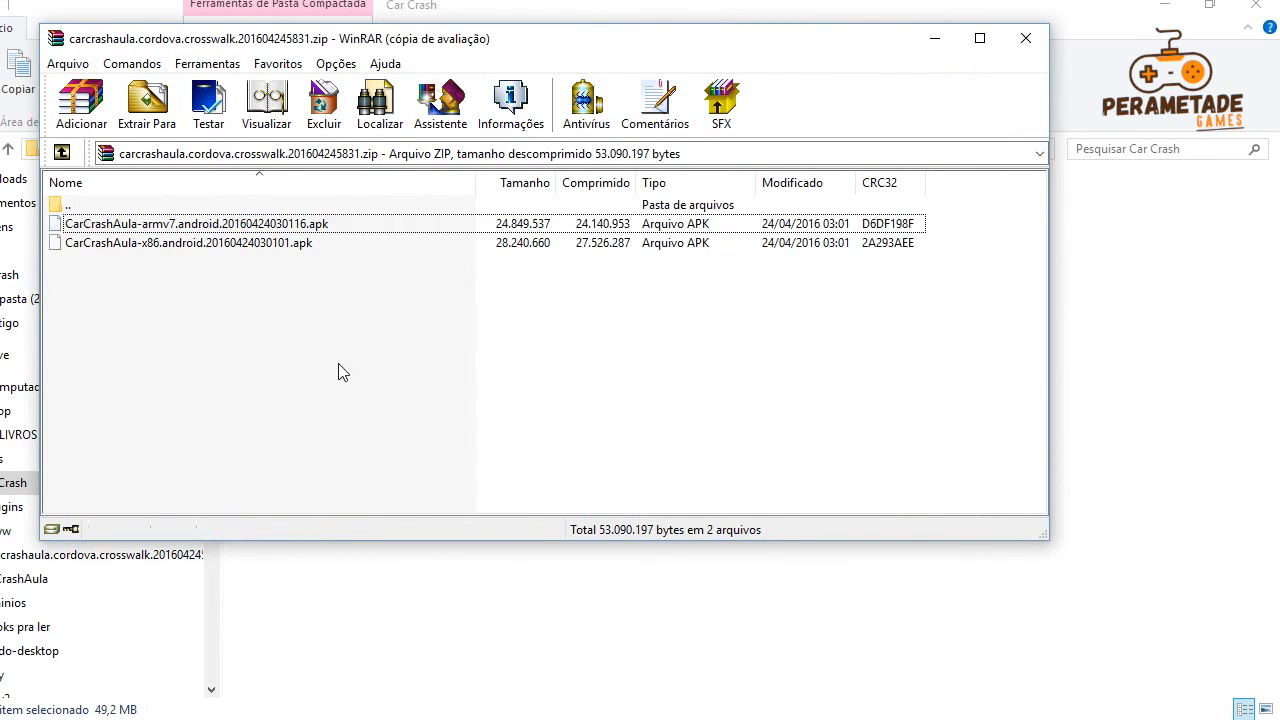
{"action": "left_click", "coordinate": [1020, 48]}
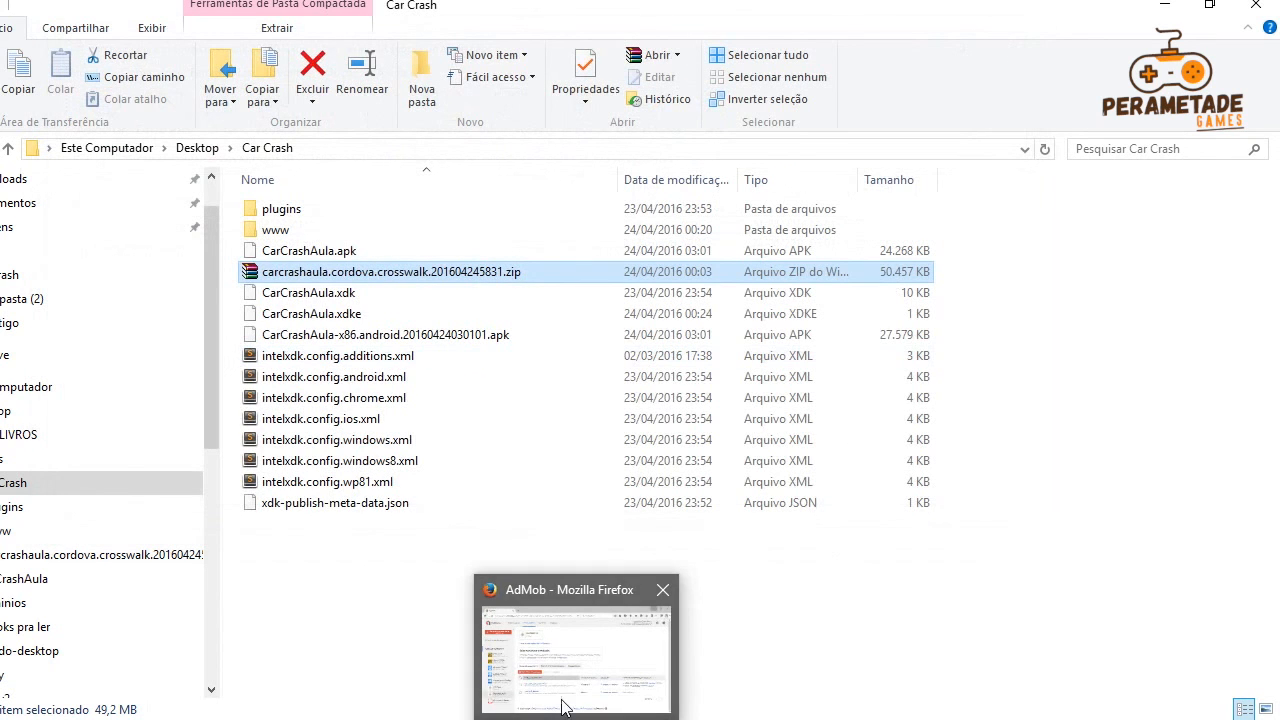
Step: Return to the YouTube page in Chrome, look above the comments, and switch to the Perametade blog page
{"action": "mouse_move", "coordinate": [625, 719]}
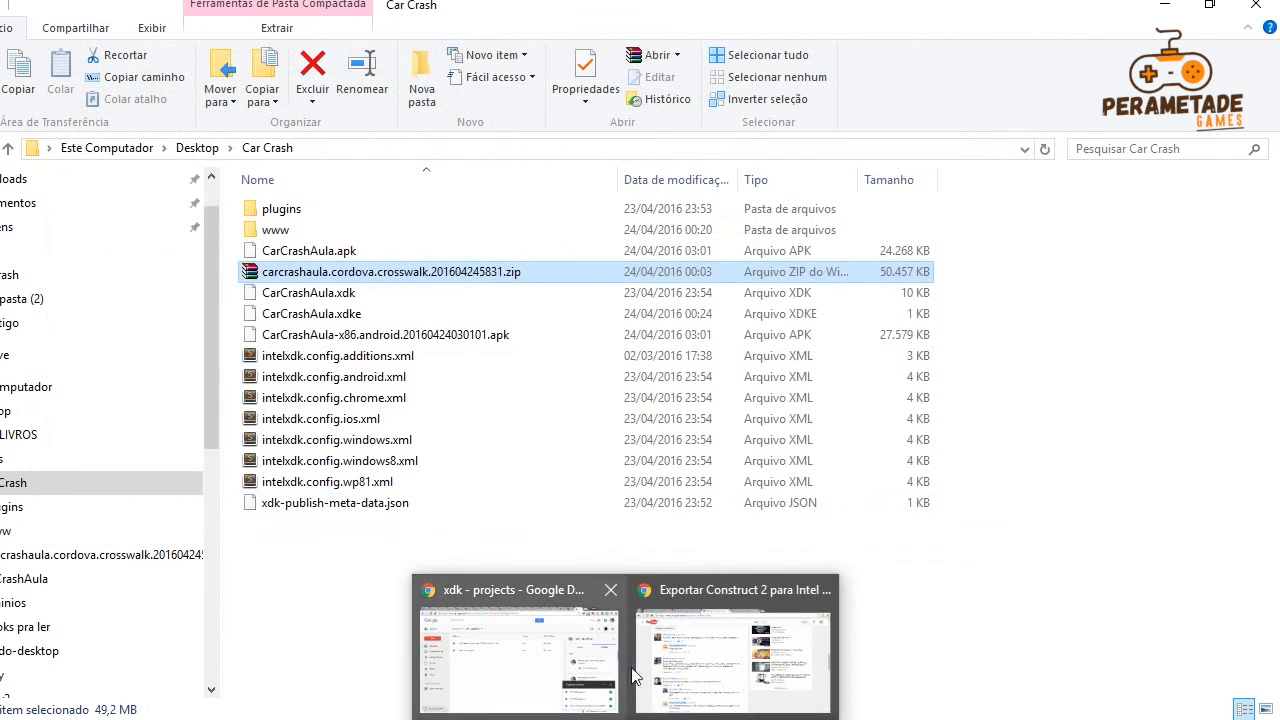
{"action": "left_click", "coordinate": [687, 650]}
{"action": "scroll", "coordinate": [520, 521], "scroll_direction": "up", "scroll_amount": 1}
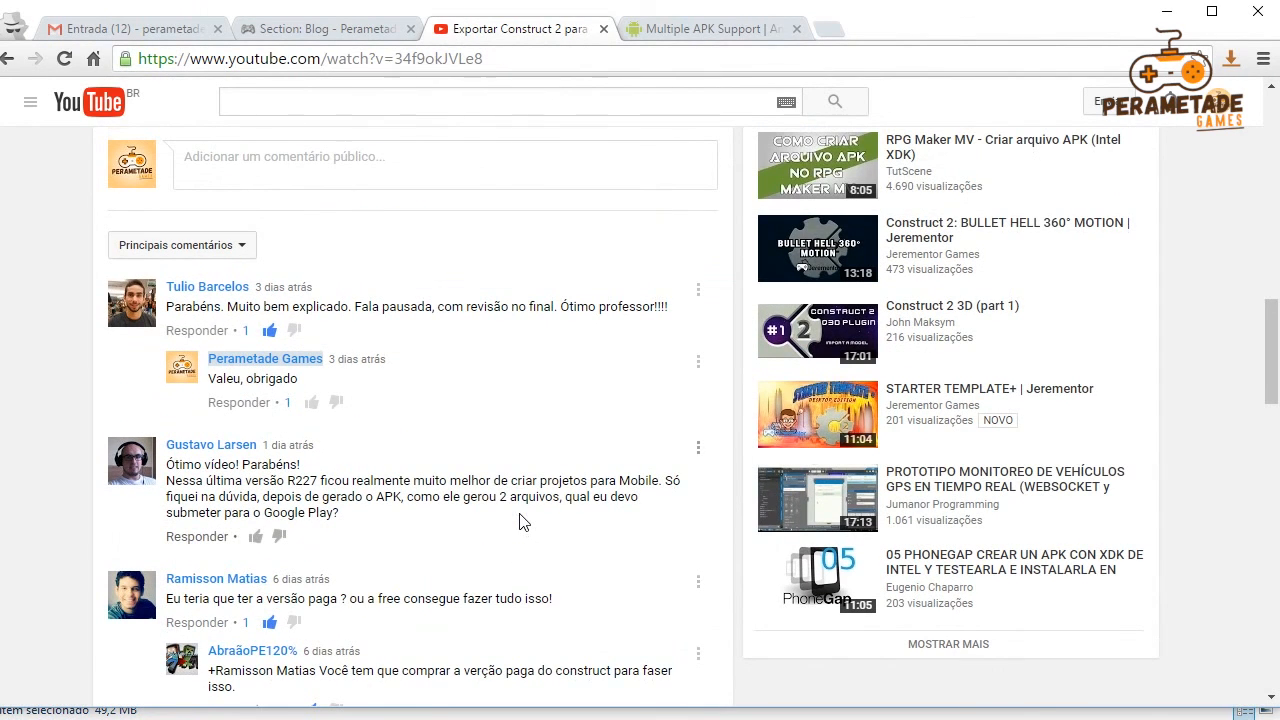
{"action": "scroll", "coordinate": [520, 521], "scroll_direction": "up", "scroll_amount": 3}
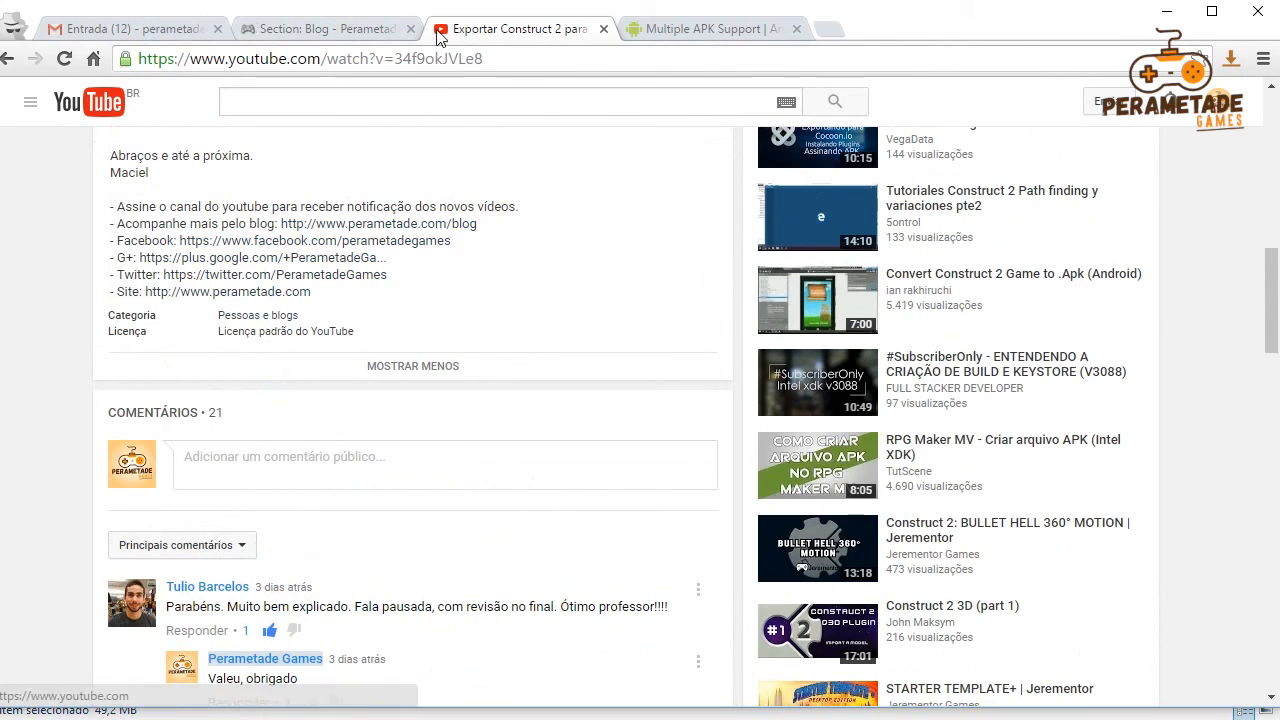
{"action": "left_click", "coordinate": [334, 36]}
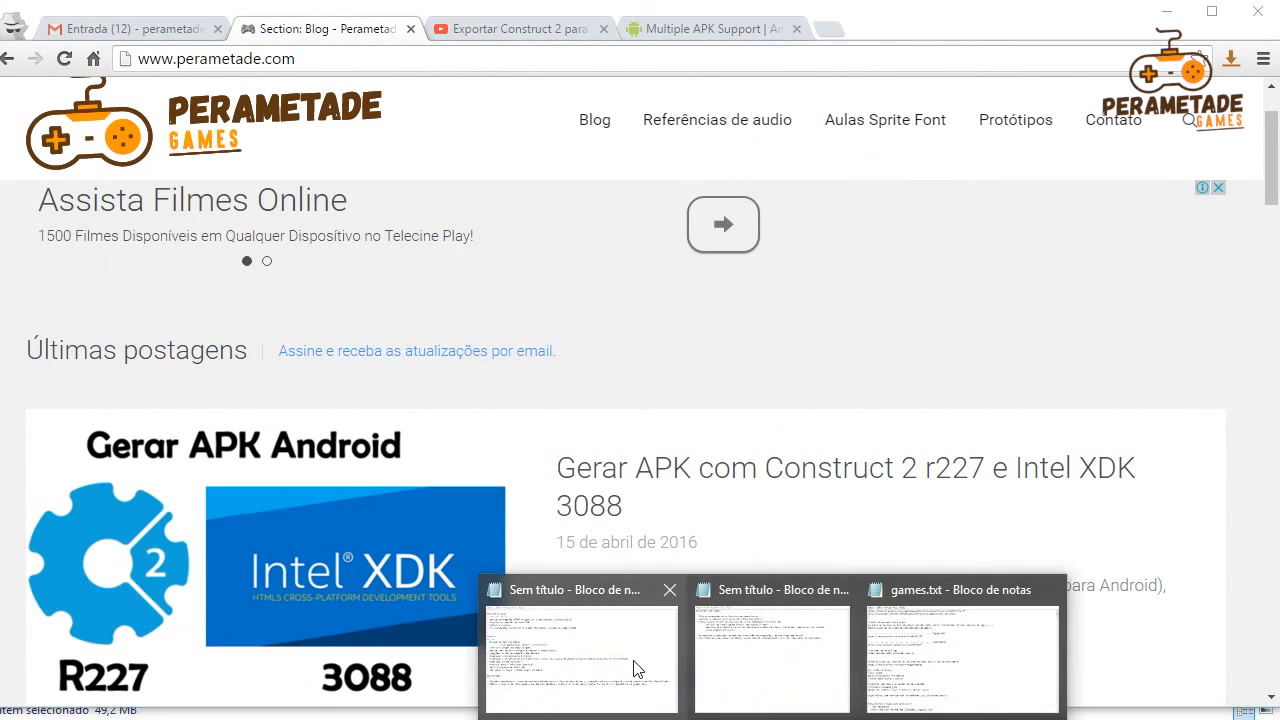
Step: Switch to the untitled Notepad lesson outline and highlight the ADMOB advertising item and the "Conta no google Admob" requirement
{"action": "left_click", "coordinate": [636, 669]}
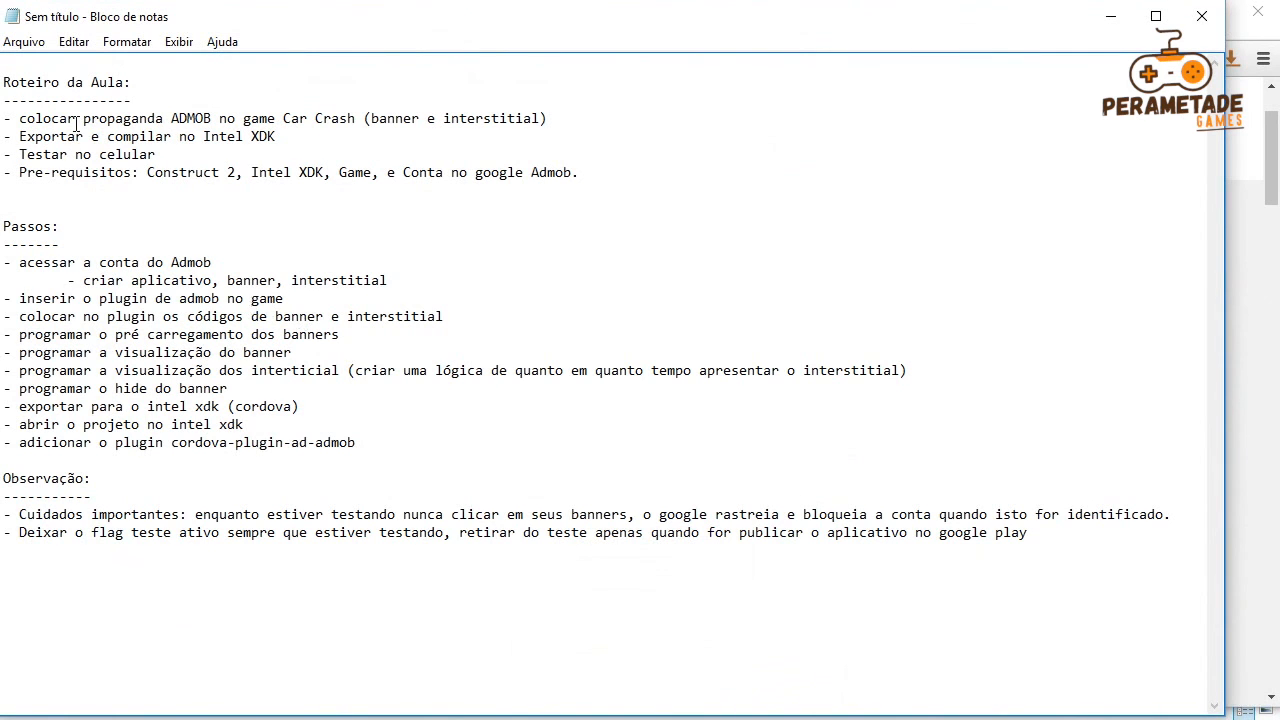
{"action": "left_click_drag", "start_coordinate": [11, 118], "coordinate": [214, 118]}
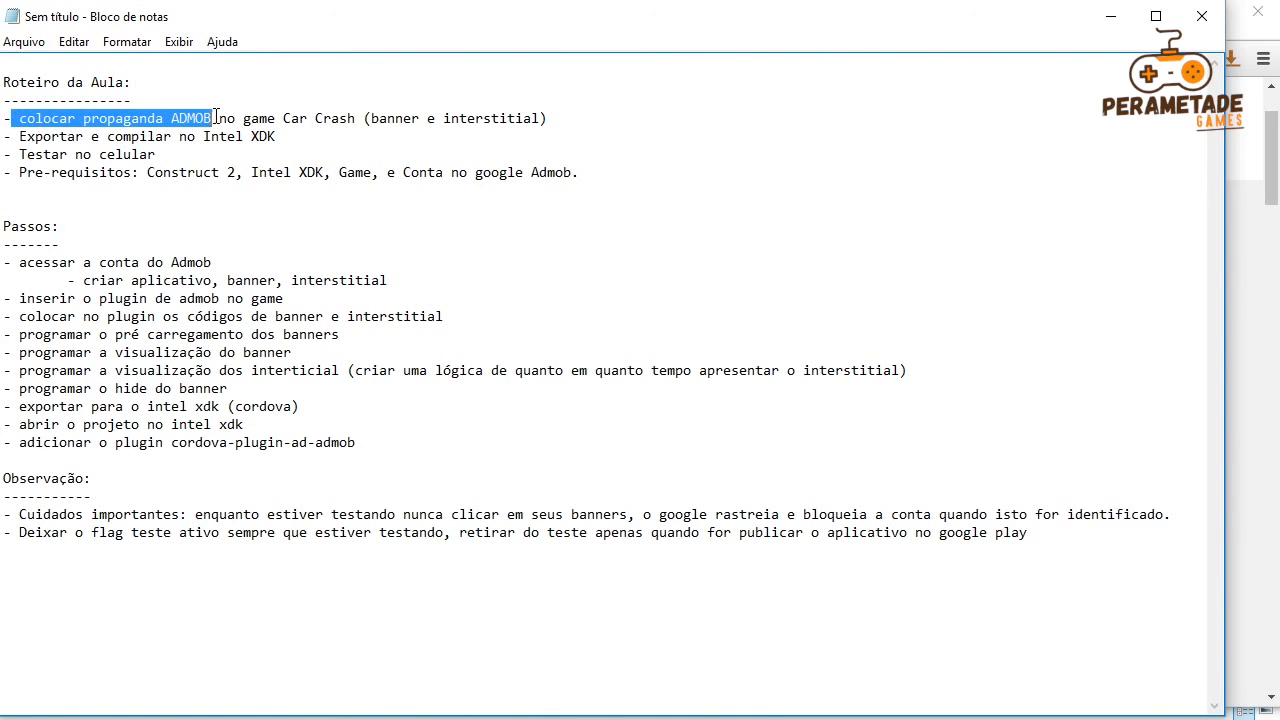
{"action": "left_click_drag", "start_coordinate": [405, 176], "coordinate": [567, 183]}
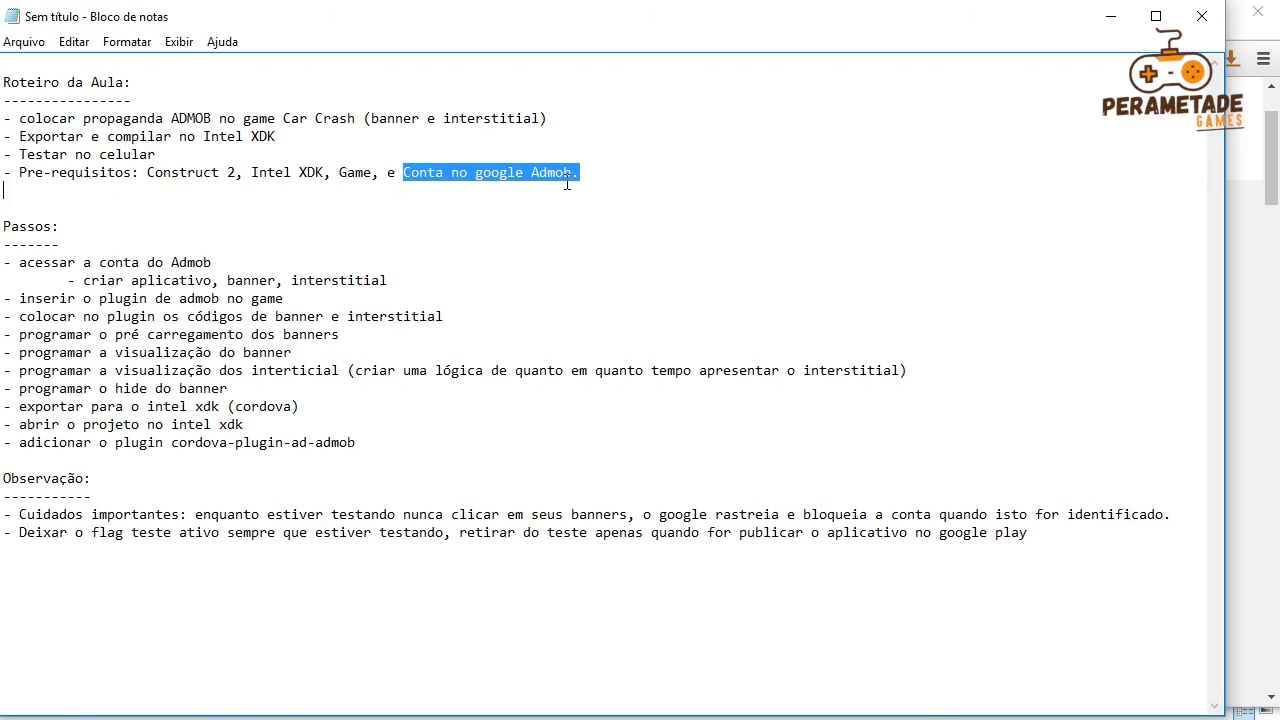
{"action": "left_click", "coordinate": [172, 118]}
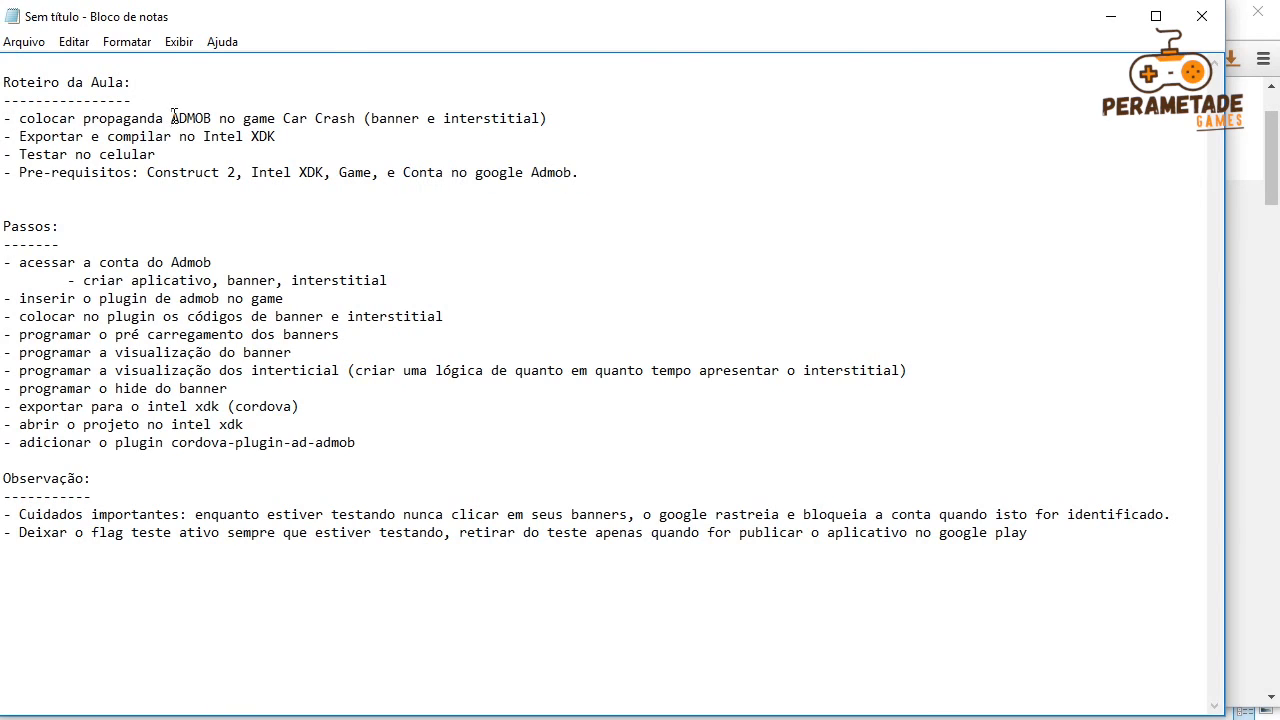
{"action": "left_click_drag", "start_coordinate": [125, 118], "coordinate": [207, 118]}
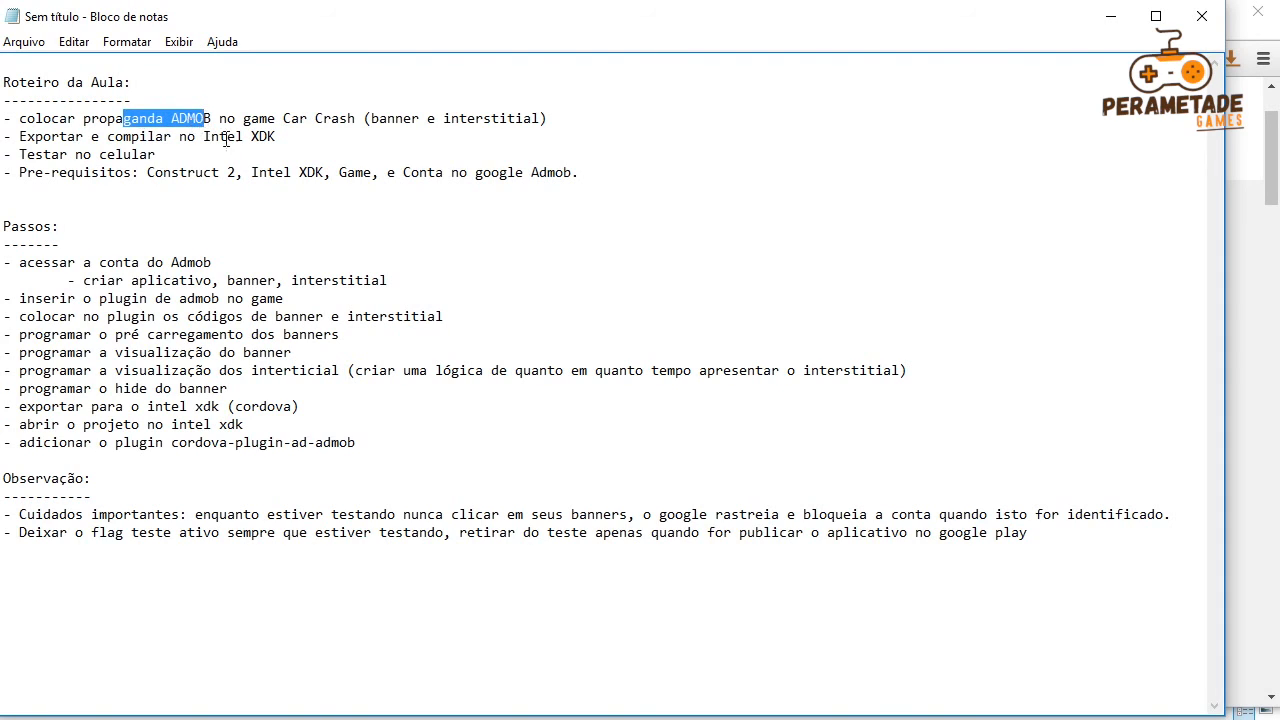
Step: Add " (" after "Exportar e compilar no Intel XDK", then highlight and deselect the "inserir o plugin de admob no game" line
{"action": "left_click_drag", "start_coordinate": [281, 136], "coordinate": [3, 127]}
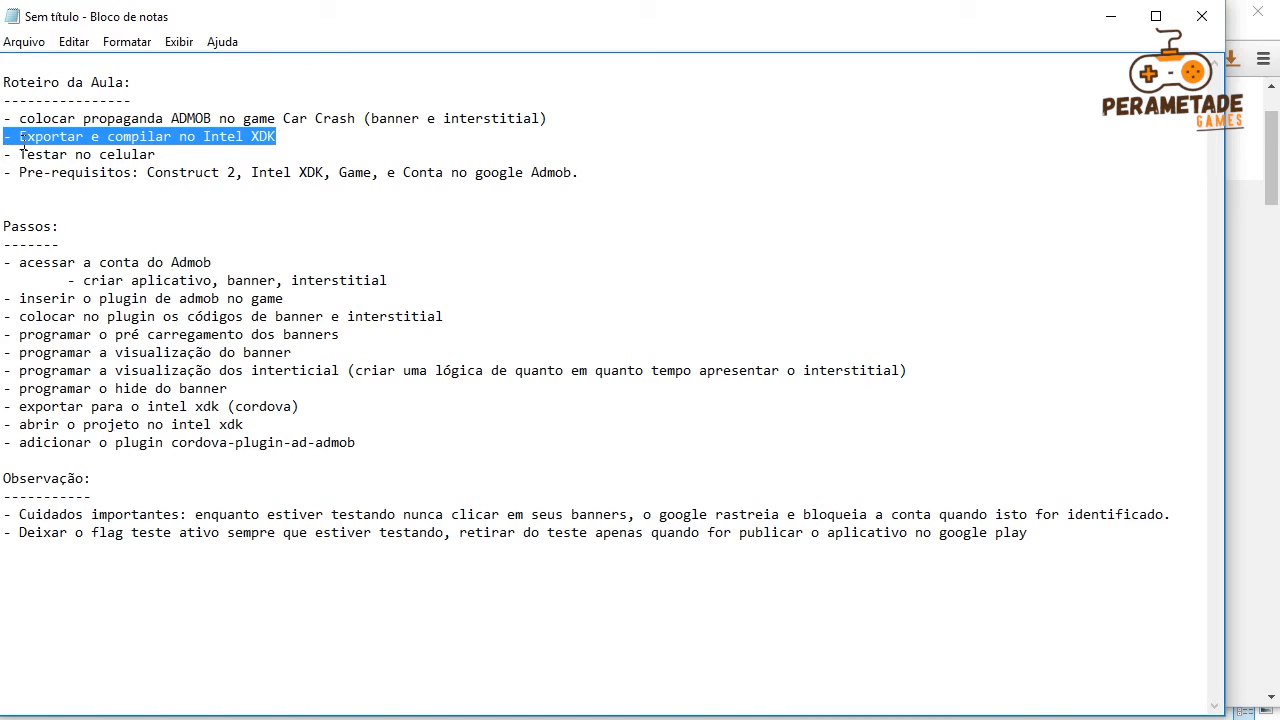
{"action": "left_click", "coordinate": [171, 136]}
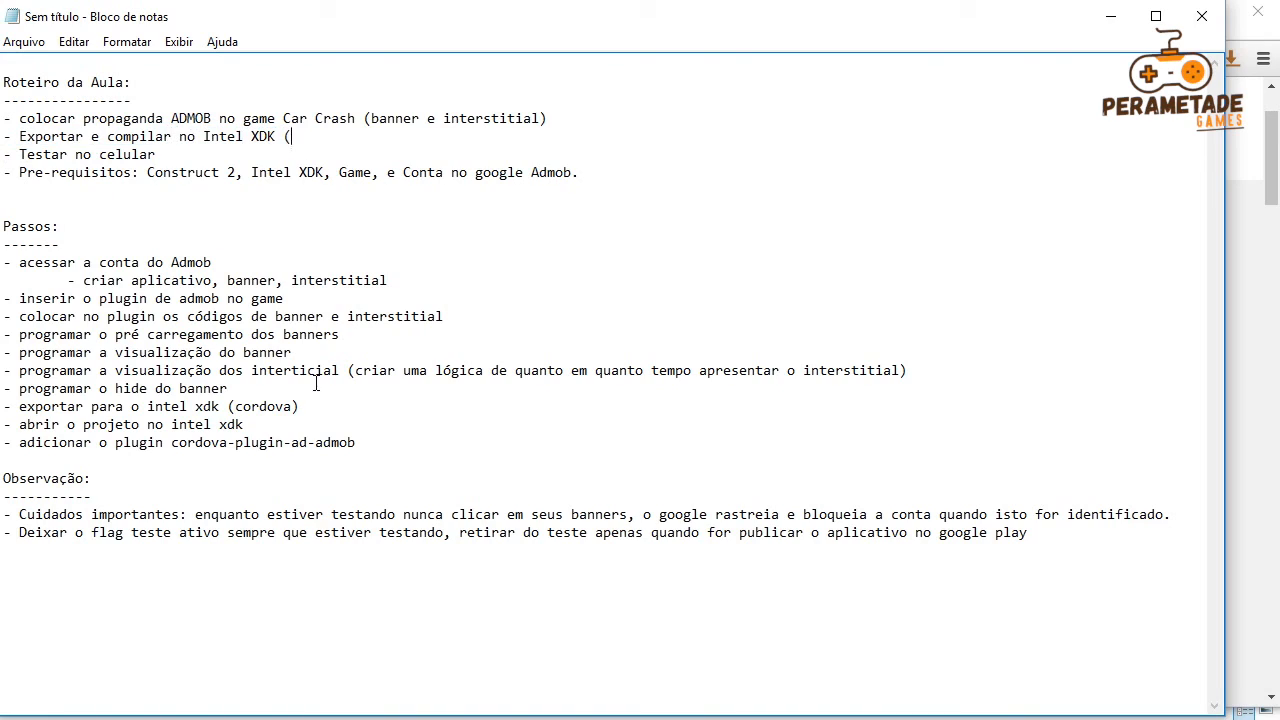
{"action": "left_click_drag", "start_coordinate": [17, 298], "coordinate": [292, 300]}
{"action": "left_click", "coordinate": [309, 298]}
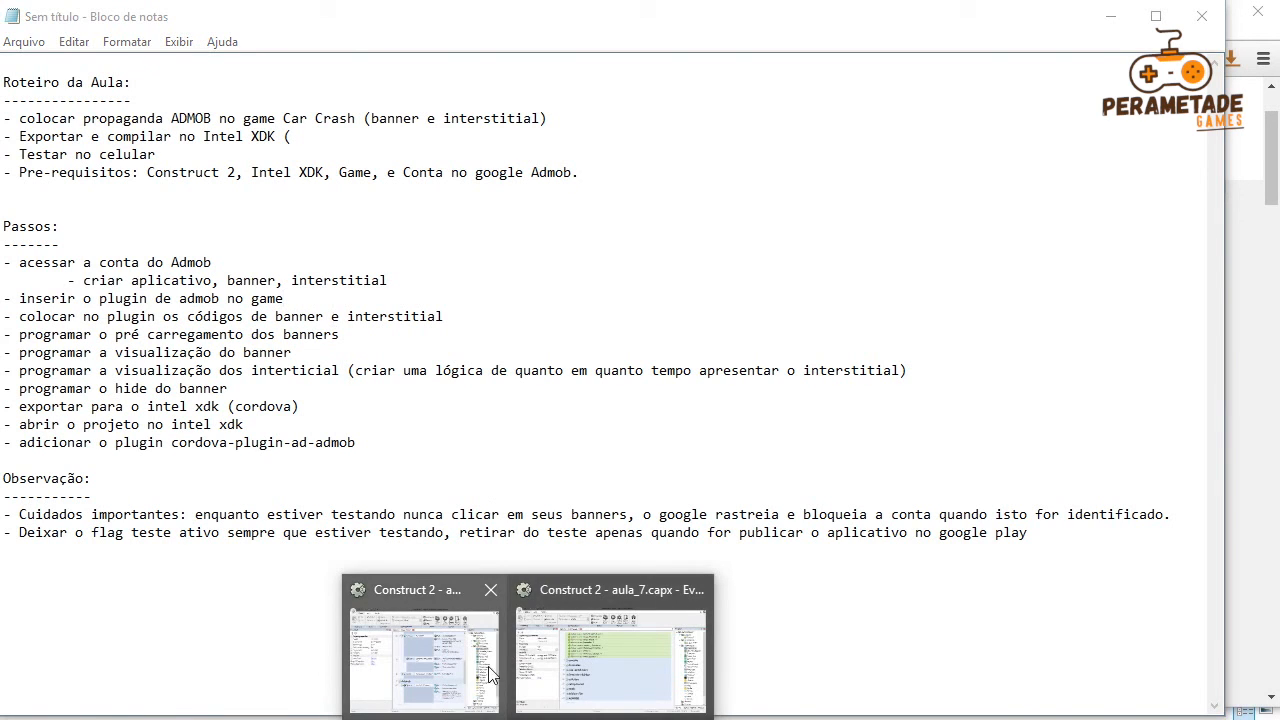
Step: Switch to the aula_7.capx project in Construct 2 and set the AdmobAds object's Test Mode to True
{"action": "left_click", "coordinate": [530, 630]}
{"action": "left_click", "coordinate": [176, 294]}
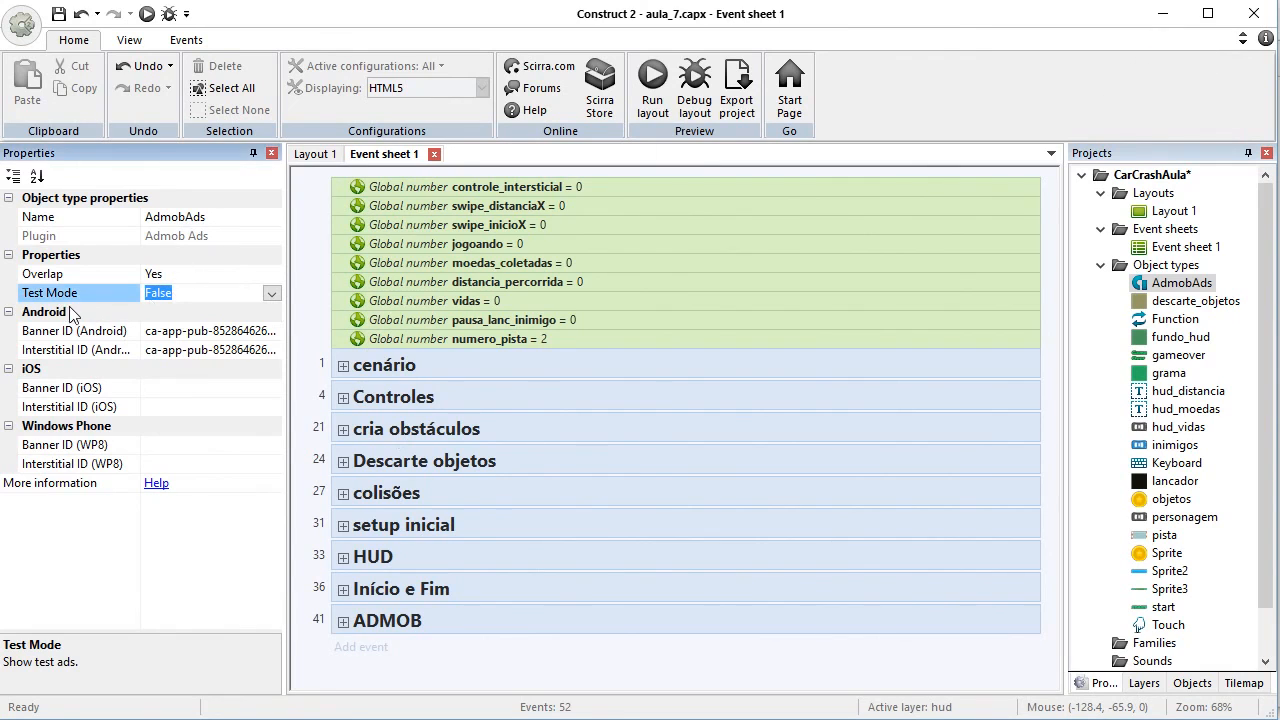
{"action": "left_click", "coordinate": [271, 293]}
{"action": "left_click", "coordinate": [160, 325]}
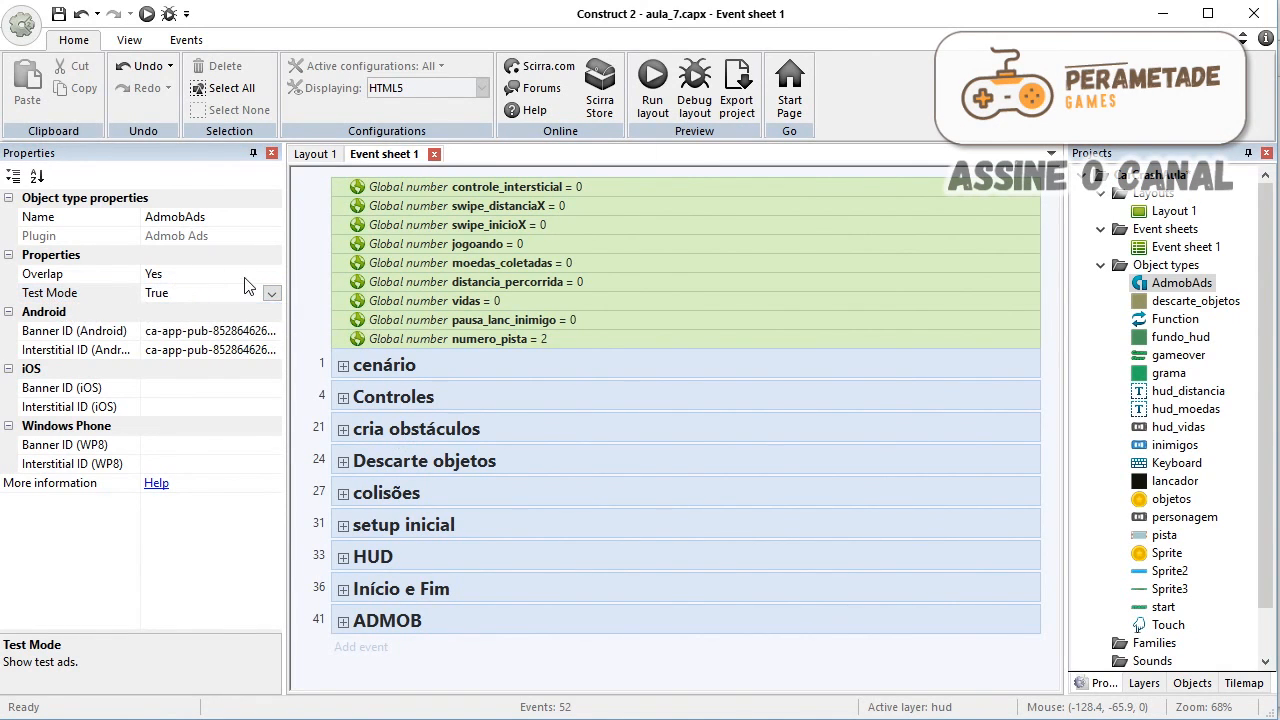
Step: Set the AdmobAds object's Test Mode to False and show Layout 1 with nothing selected
{"action": "left_click", "coordinate": [271, 292]}
{"action": "left_click", "coordinate": [237, 310]}
{"action": "left_click", "coordinate": [303, 157]}
{"action": "left_click", "coordinate": [344, 283]}
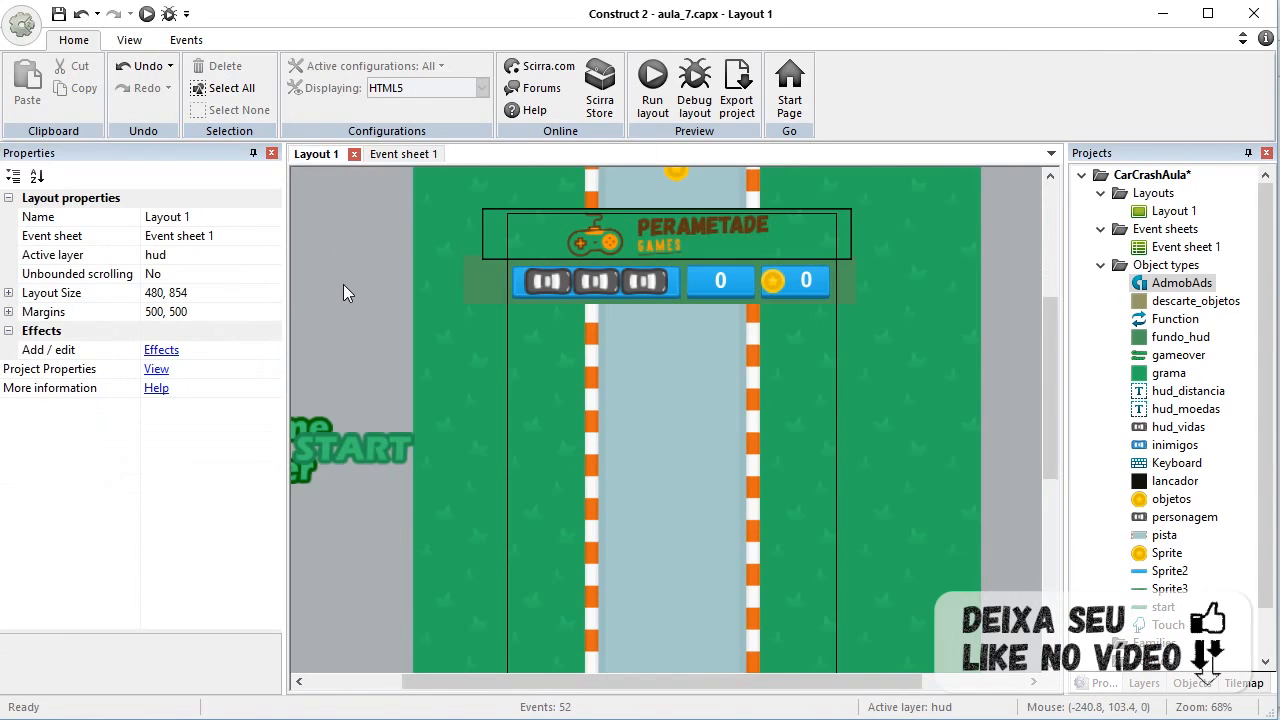